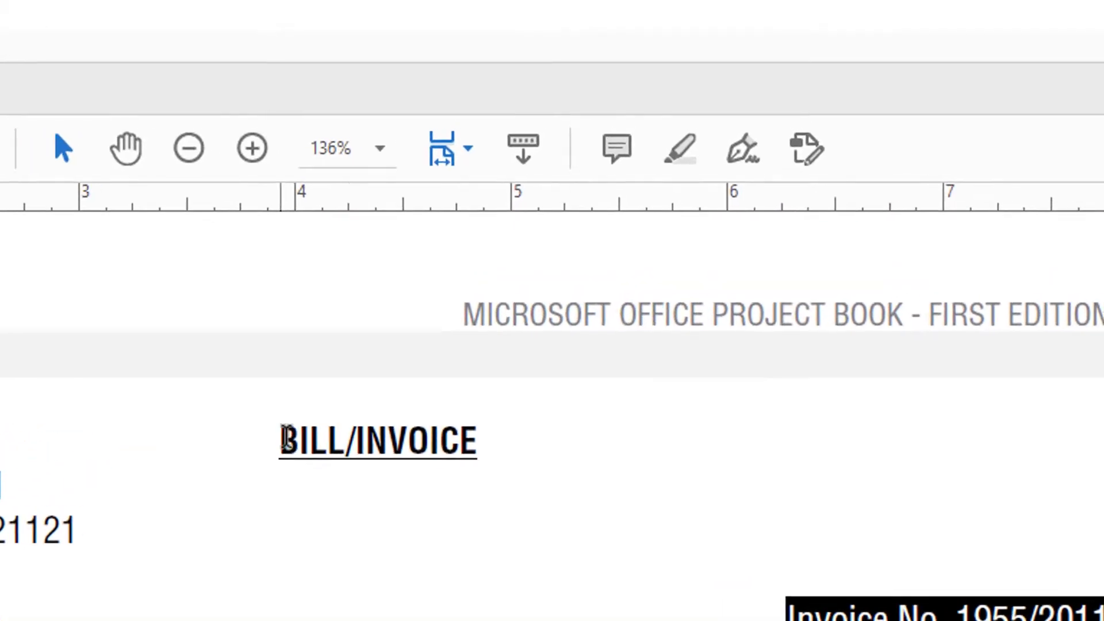
- Highlight the BILL/INVOICE heading and the KGST and CST number lines in the sample PDF
{"action": "left_click_drag", "start_coordinate": [535, 176], "coordinate": [606, 176]}
{"action": "left_click_drag", "start_coordinate": [455, 443], "coordinate": [489, 443]}
{"action": "left_click", "coordinate": [402, 461]}
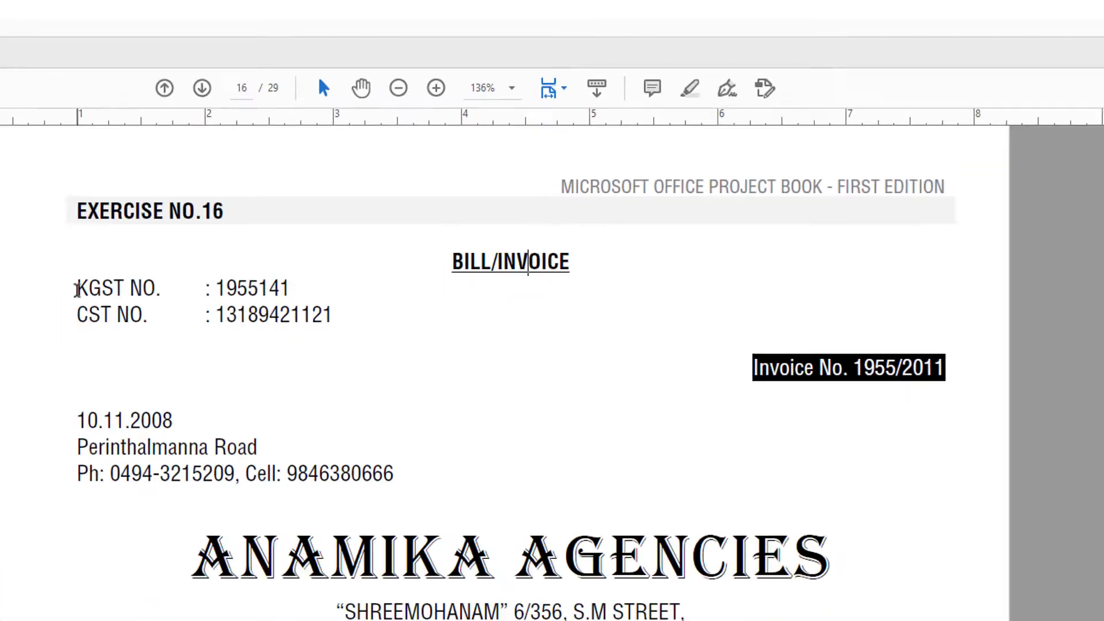
{"action": "mouse_move", "coordinate": [282, 194]}
{"action": "left_mouse_down"}
{"action": "mouse_move", "coordinate": [336, 194]}
{"action": "mouse_move", "coordinate": [330, 212]}
{"action": "left_mouse_up"}
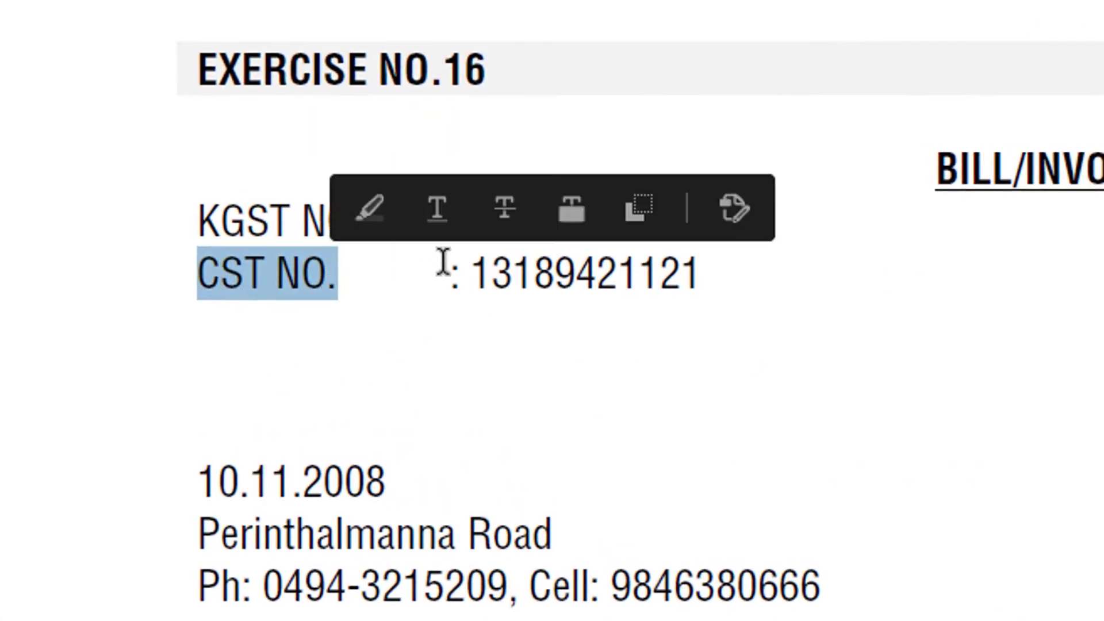
{"action": "left_click_drag", "start_coordinate": [484, 224], "coordinate": [701, 270]}
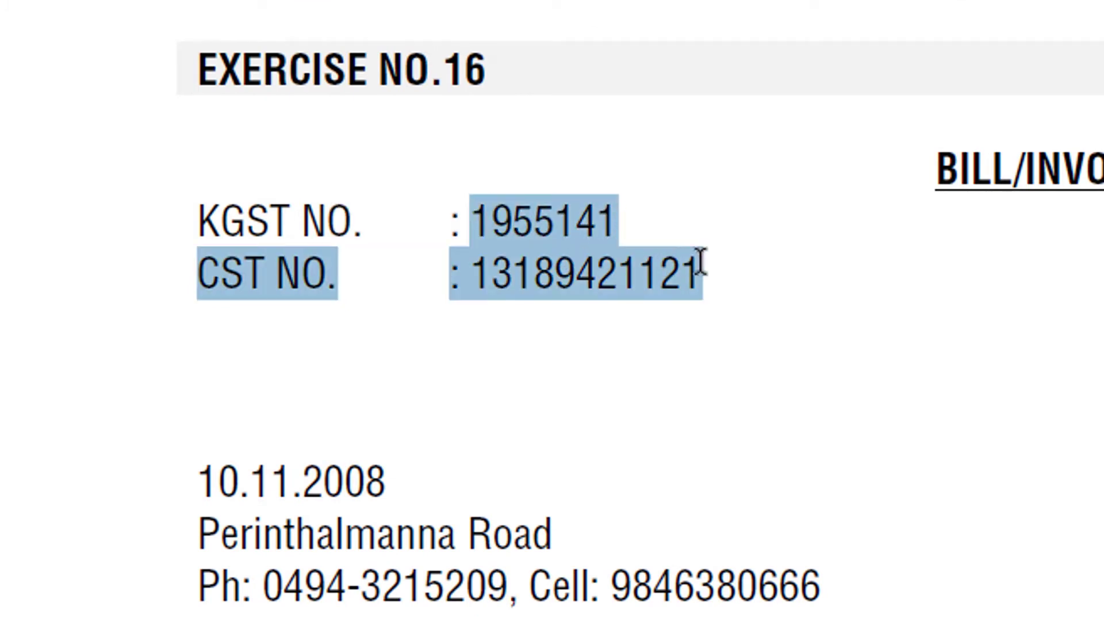
{"action": "left_click", "coordinate": [623, 276]}
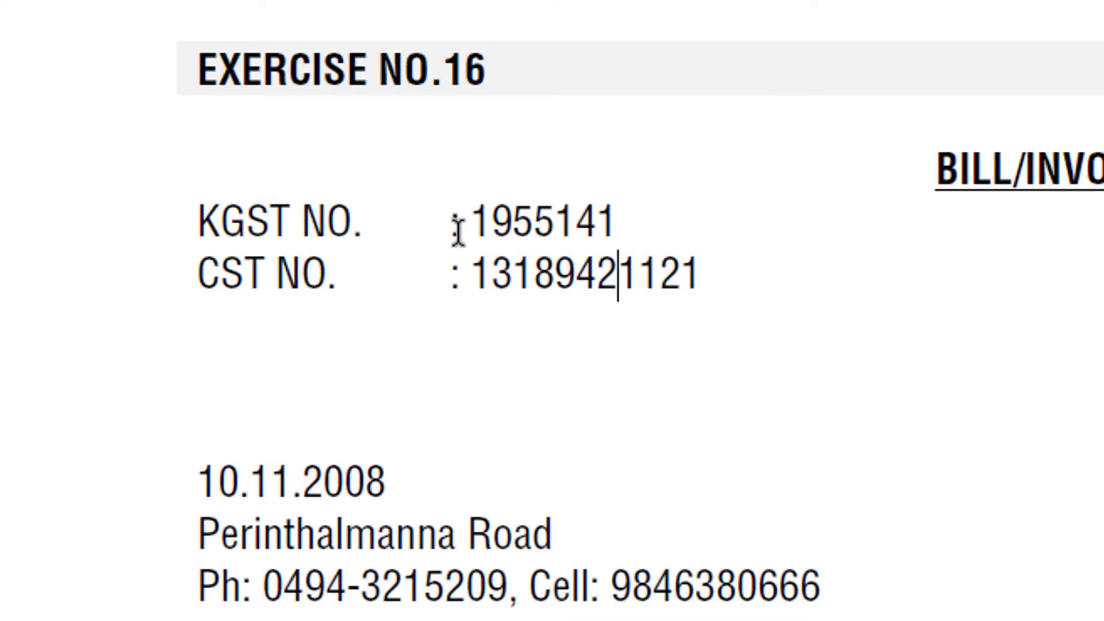
{"action": "left_click_drag", "start_coordinate": [471, 275], "coordinate": [668, 275]}
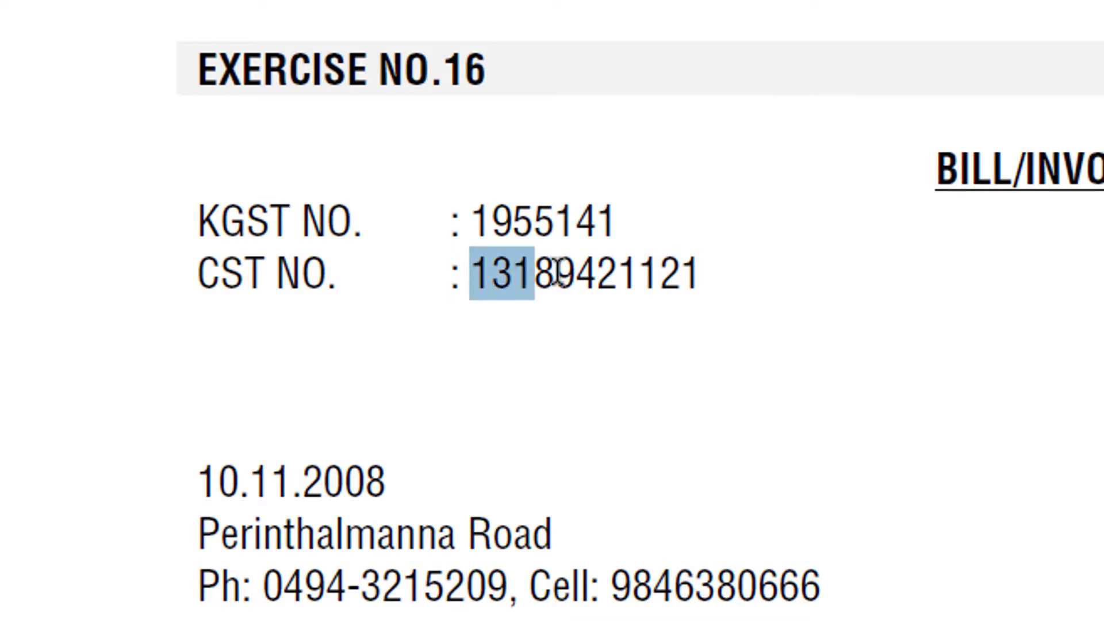
{"action": "left_click", "coordinate": [576, 276]}
{"action": "left_click_drag", "start_coordinate": [198, 222], "coordinate": [672, 282]}
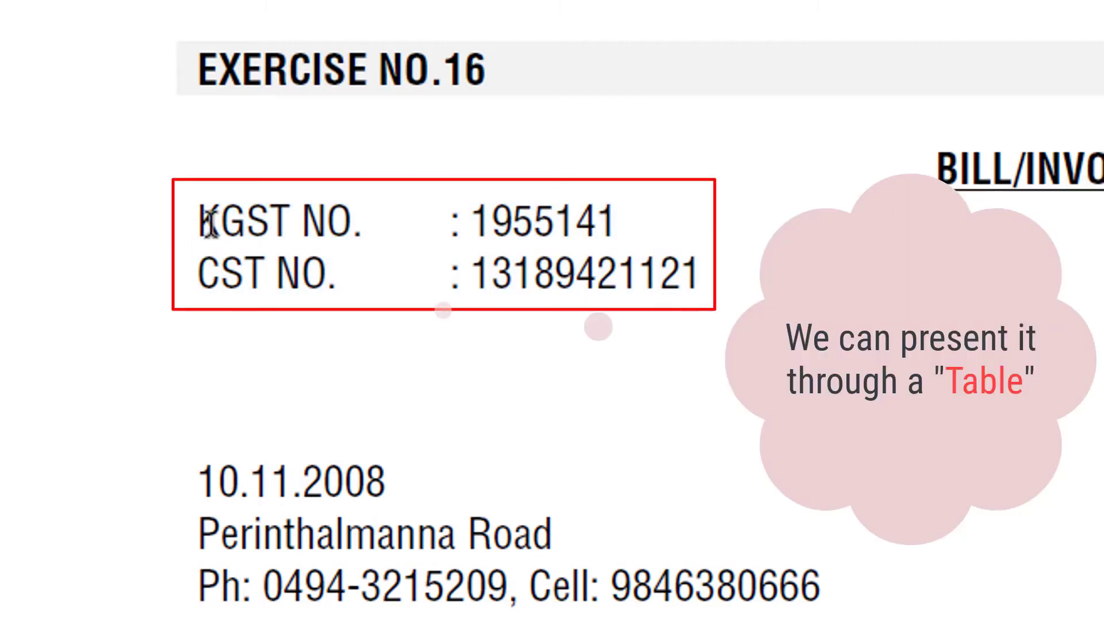
{"action": "mouse_move", "coordinate": [198, 222]}
{"action": "left_mouse_down"}
{"action": "mouse_move", "coordinate": [381, 271]}
{"action": "mouse_move", "coordinate": [627, 278]}
{"action": "left_mouse_up"}
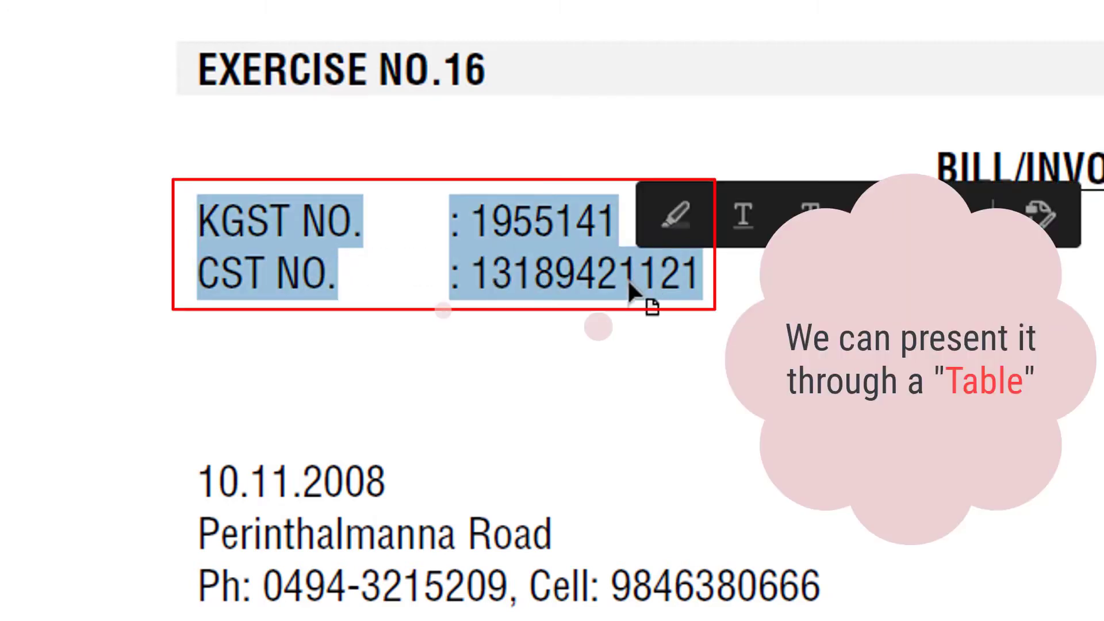
{"action": "left_click", "coordinate": [620, 289]}
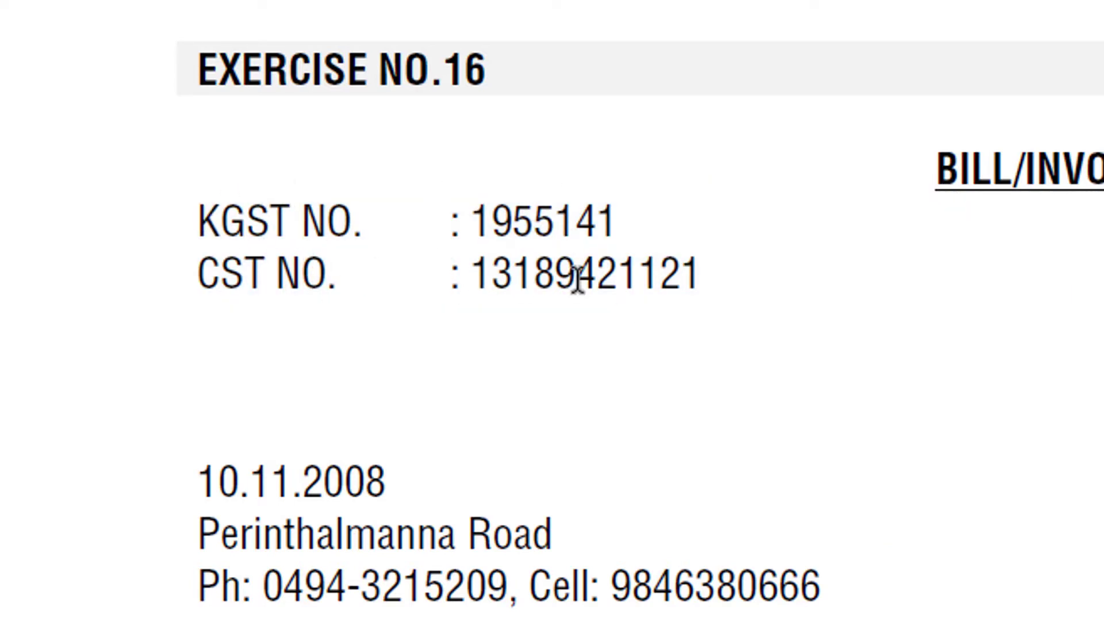
{"action": "left_click", "coordinate": [616, 290]}
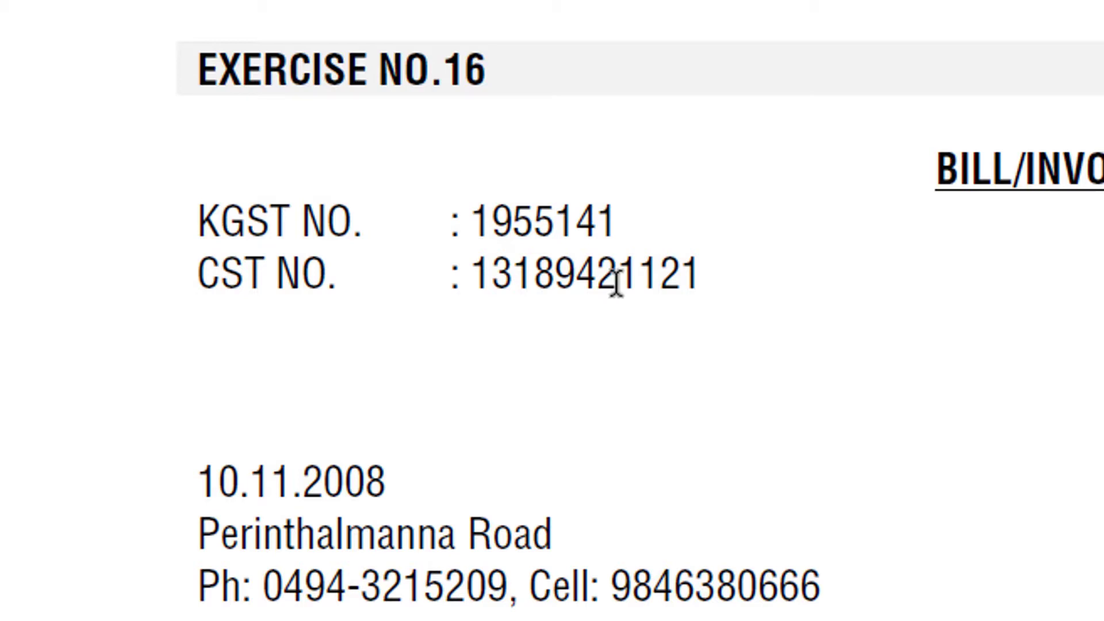
{"action": "mouse_move", "coordinate": [190, 219]}
{"action": "left_mouse_down"}
{"action": "mouse_move", "coordinate": [647, 250]}
{"action": "mouse_move", "coordinate": [661, 291]}
{"action": "left_mouse_up"}
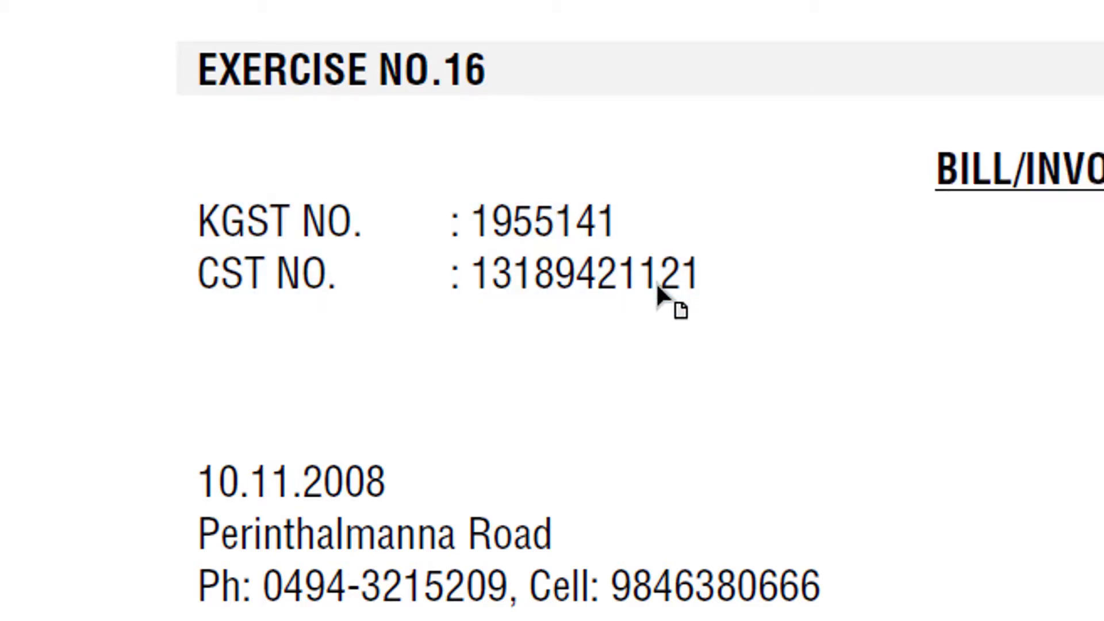
{"action": "left_click_drag", "start_coordinate": [450, 230], "coordinate": [606, 291]}
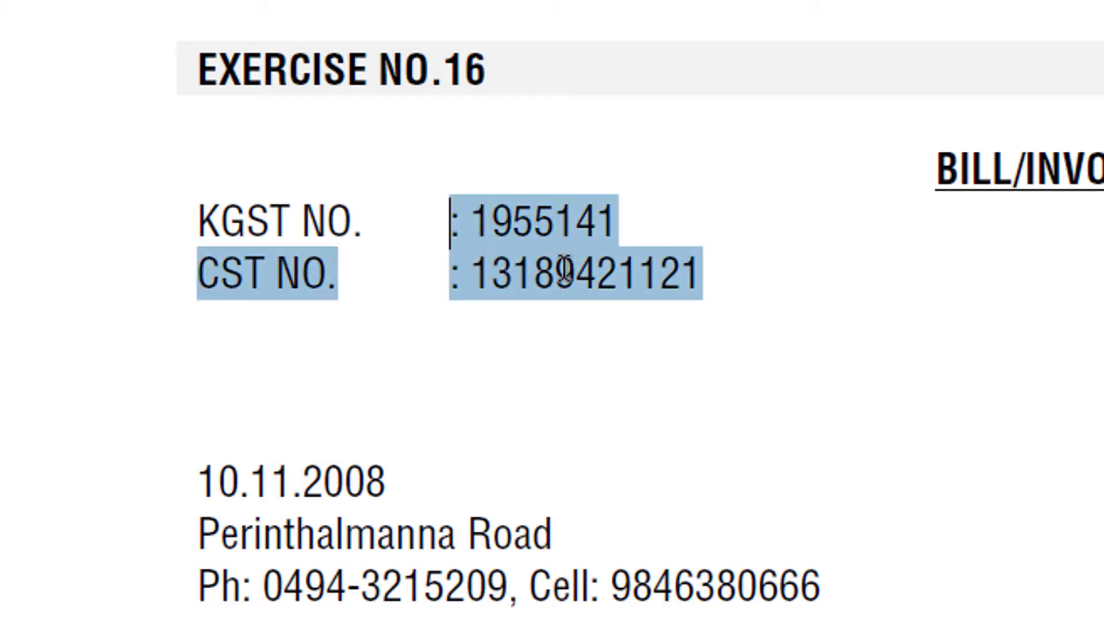
{"action": "left_click", "coordinate": [607, 289]}
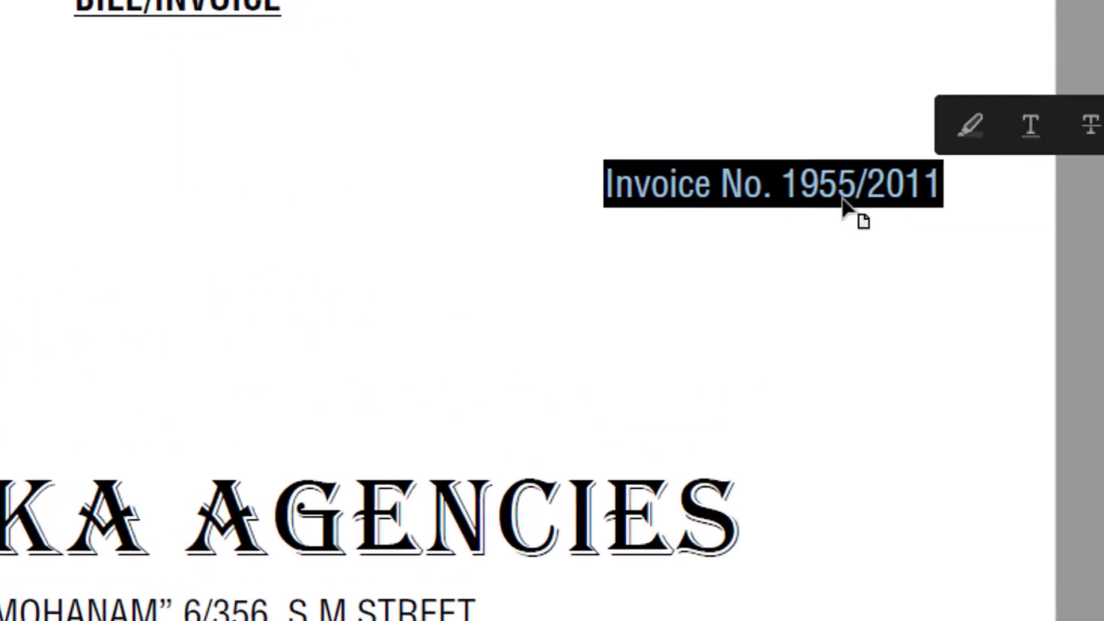
- Inspect the Invoice No. 1955/2011 box, the date, road and phone lines, and the ANAMIKA AGENCIES title
{"action": "left_click", "coordinate": [795, 194]}
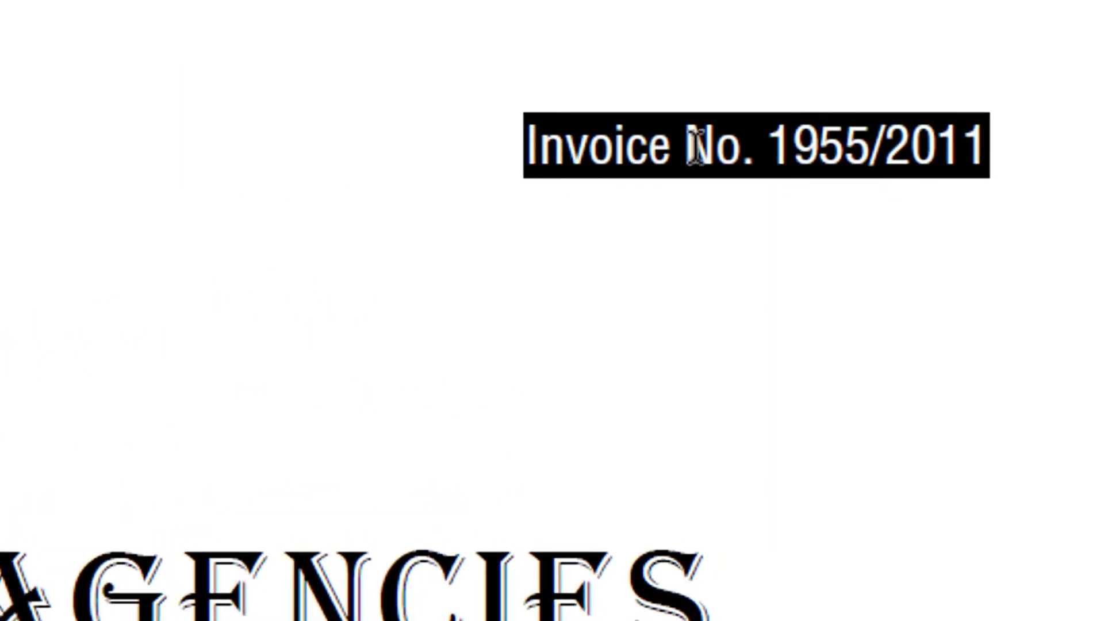
{"action": "left_click", "coordinate": [631, 144]}
{"action": "left_click_drag", "start_coordinate": [530, 150], "coordinate": [960, 142]}
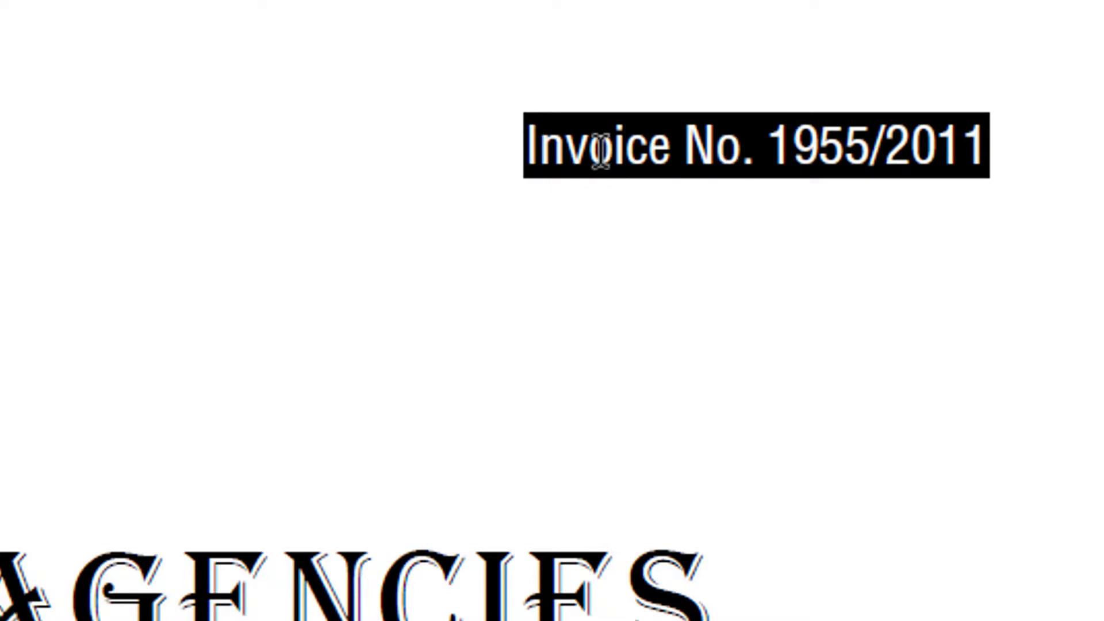
{"action": "left_click_drag", "start_coordinate": [844, 157], "coordinate": [823, 147]}
{"action": "left_click_drag", "start_coordinate": [773, 149], "coordinate": [985, 150]}
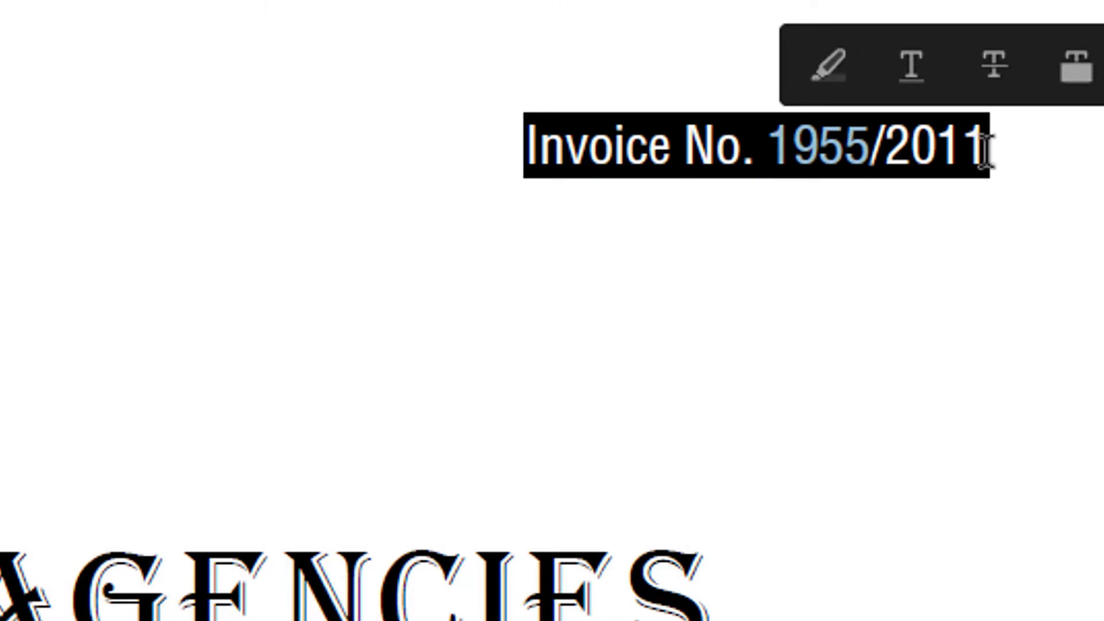
{"action": "left_click", "coordinate": [887, 141]}
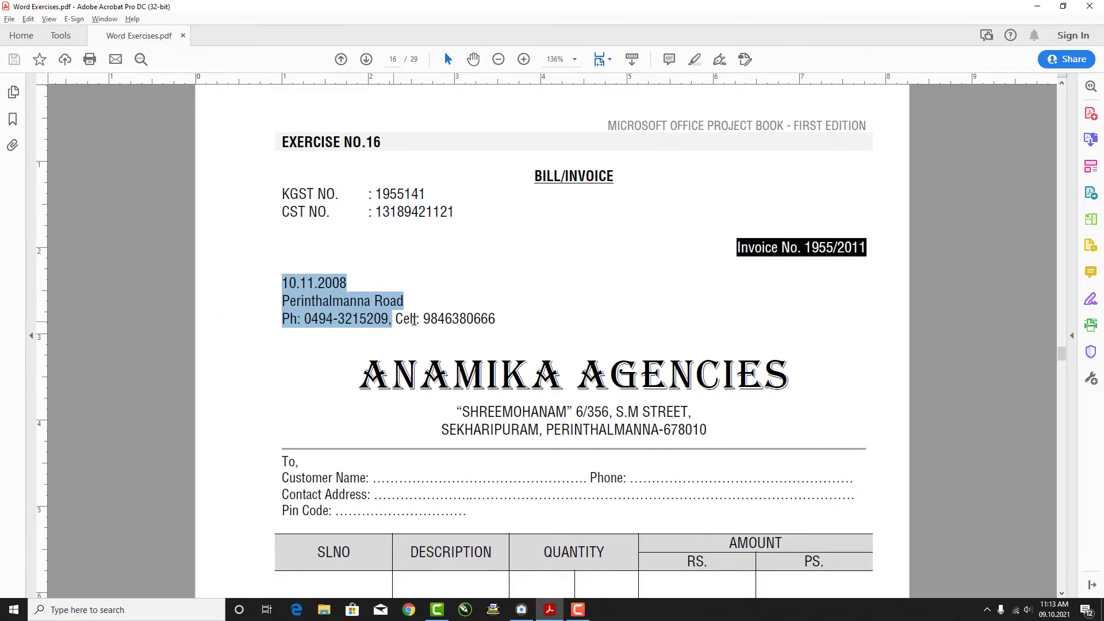
{"action": "left_click_drag", "start_coordinate": [252, 312], "coordinate": [448, 325]}
{"action": "left_click", "coordinate": [366, 322]}
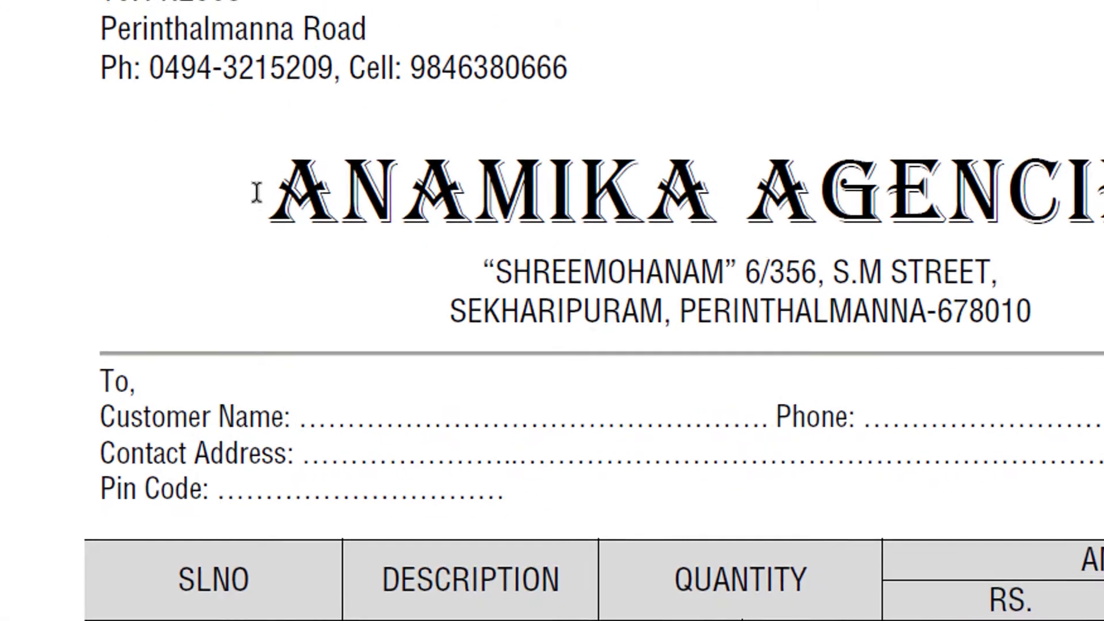
{"action": "left_click_drag", "start_coordinate": [232, 251], "coordinate": [736, 265]}
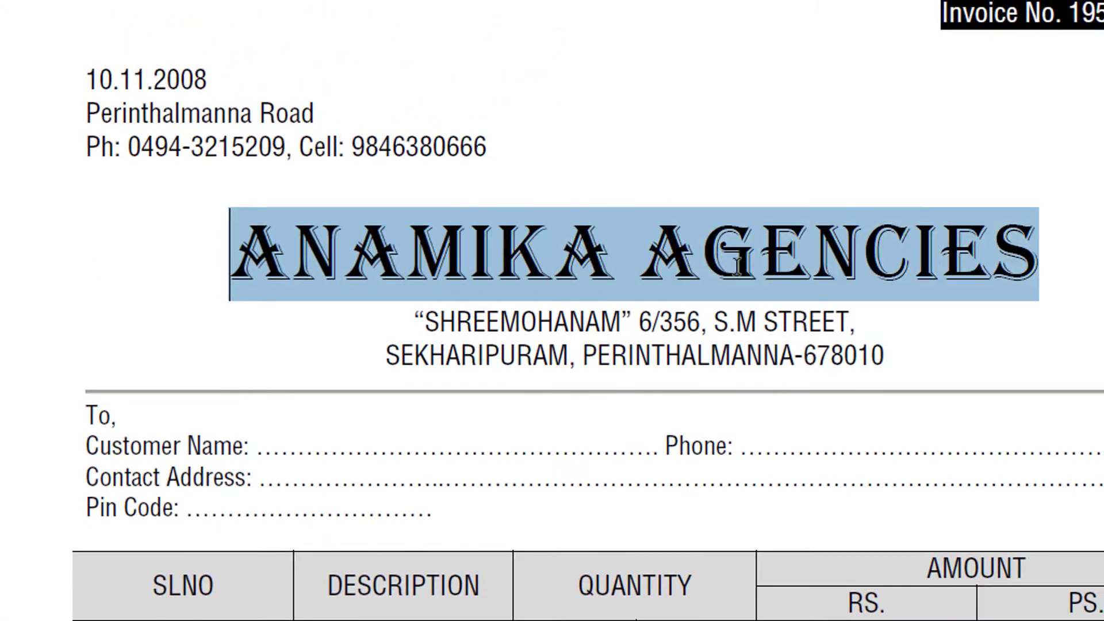
{"action": "left_click", "coordinate": [874, 268]}
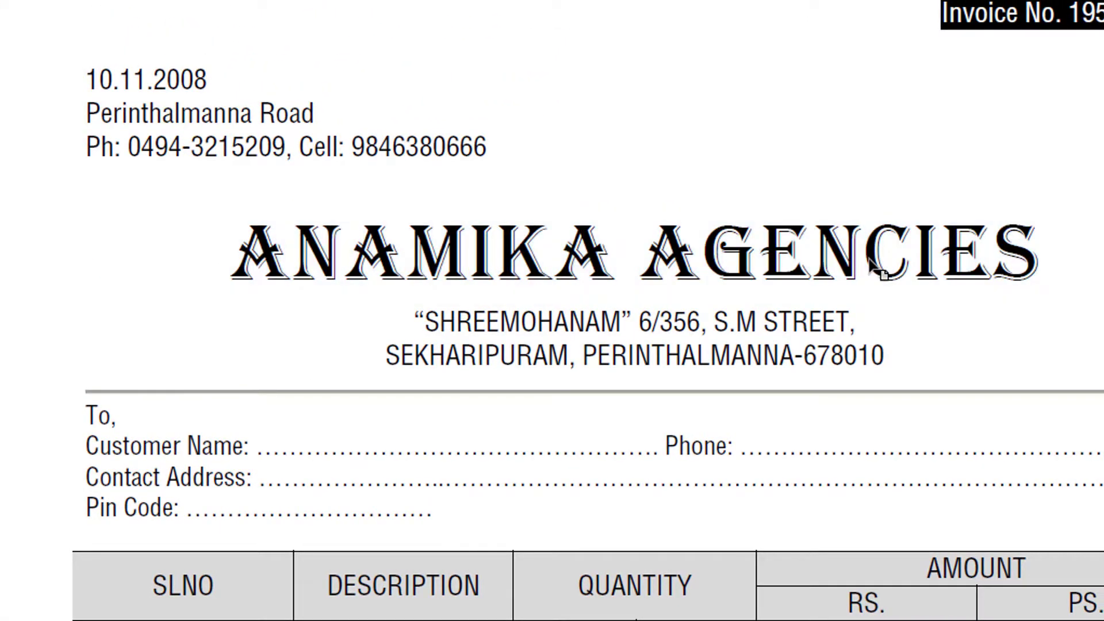
{"action": "left_click_drag", "start_coordinate": [232, 259], "coordinate": [846, 242]}
{"action": "left_click", "coordinate": [818, 269]}
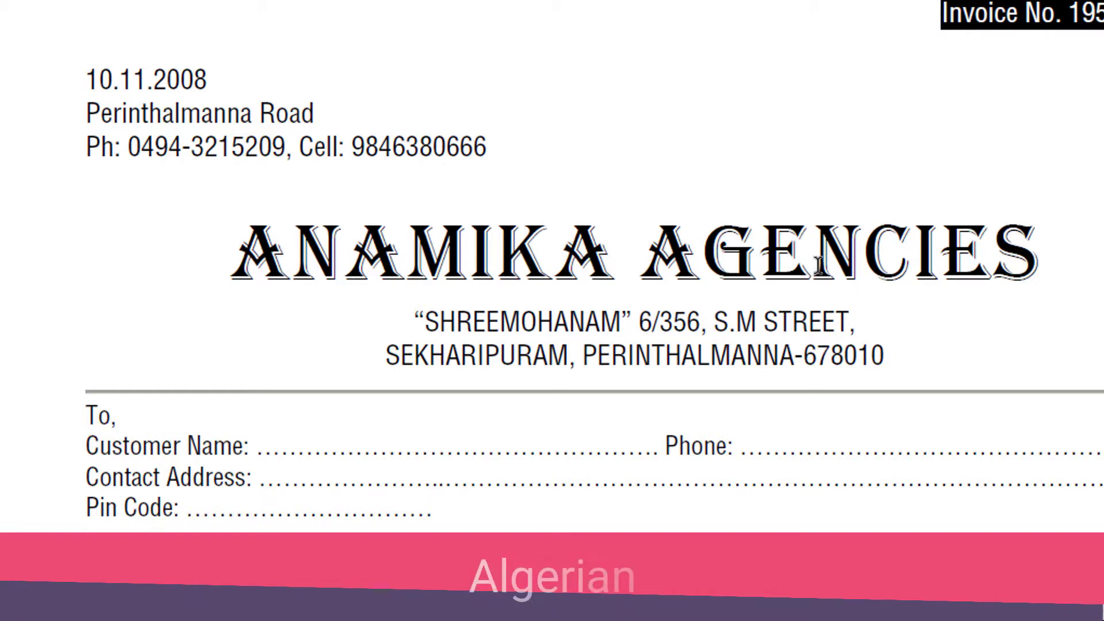
- Scroll down and inspect the address and the Customer Name and Contact Address lines
{"action": "scroll", "coordinate": [817, 269], "scroll_direction": "down", "scroll_amount": 3}
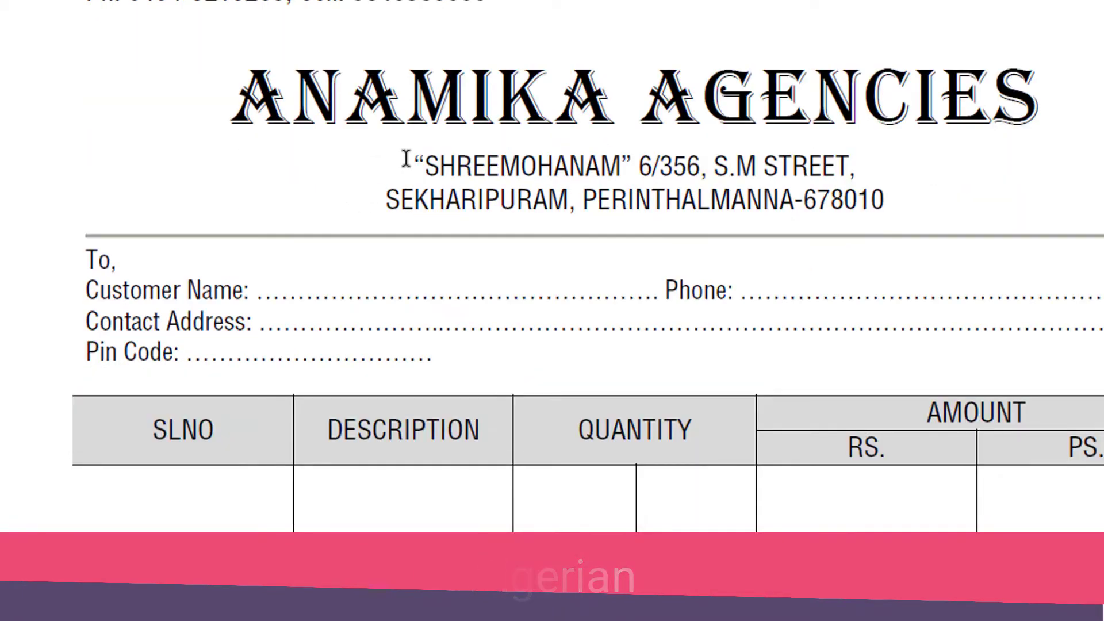
{"action": "mouse_move", "coordinate": [410, 164]}
{"action": "left_mouse_down"}
{"action": "mouse_move", "coordinate": [485, 185]}
{"action": "mouse_move", "coordinate": [884, 201]}
{"action": "left_mouse_up"}
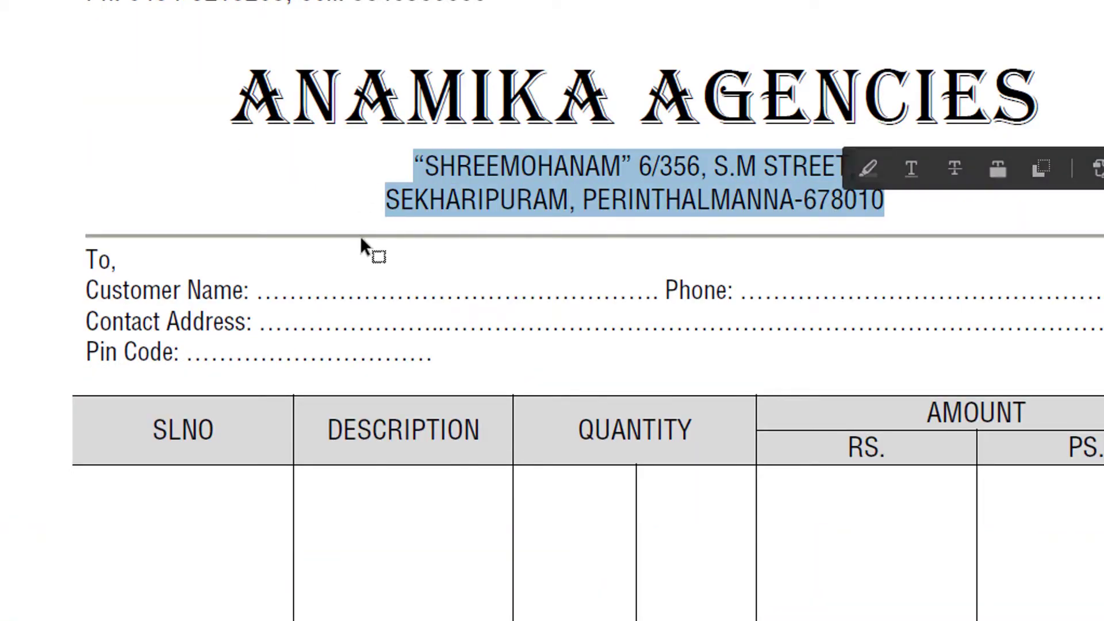
{"action": "key", "text": "Right"}
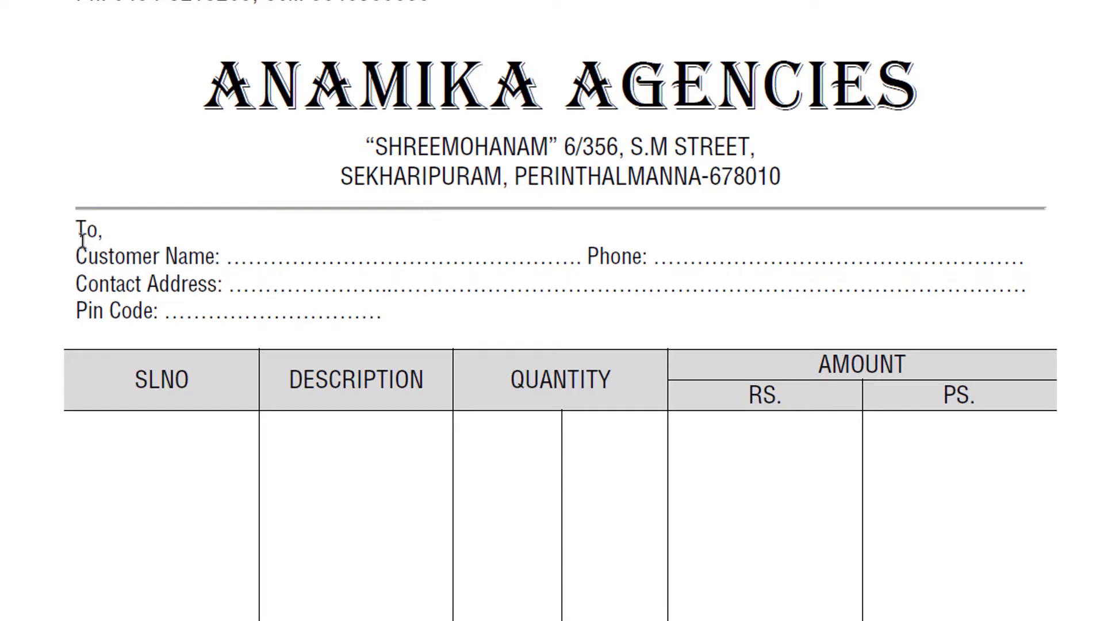
{"action": "left_click_drag", "start_coordinate": [80, 230], "coordinate": [268, 309]}
{"action": "left_click", "coordinate": [313, 287]}
{"action": "mouse_move", "coordinate": [77, 256]}
{"action": "left_mouse_down"}
{"action": "mouse_move", "coordinate": [130, 283]}
{"action": "mouse_move", "coordinate": [347, 303]}
{"action": "left_mouse_up"}
{"action": "left_click", "coordinate": [340, 309]}
- Scroll further down page 16 to reach the bill's Total row and sign-off
{"action": "scroll", "coordinate": [328, 297], "scroll_direction": "down", "scroll_amount": 2}
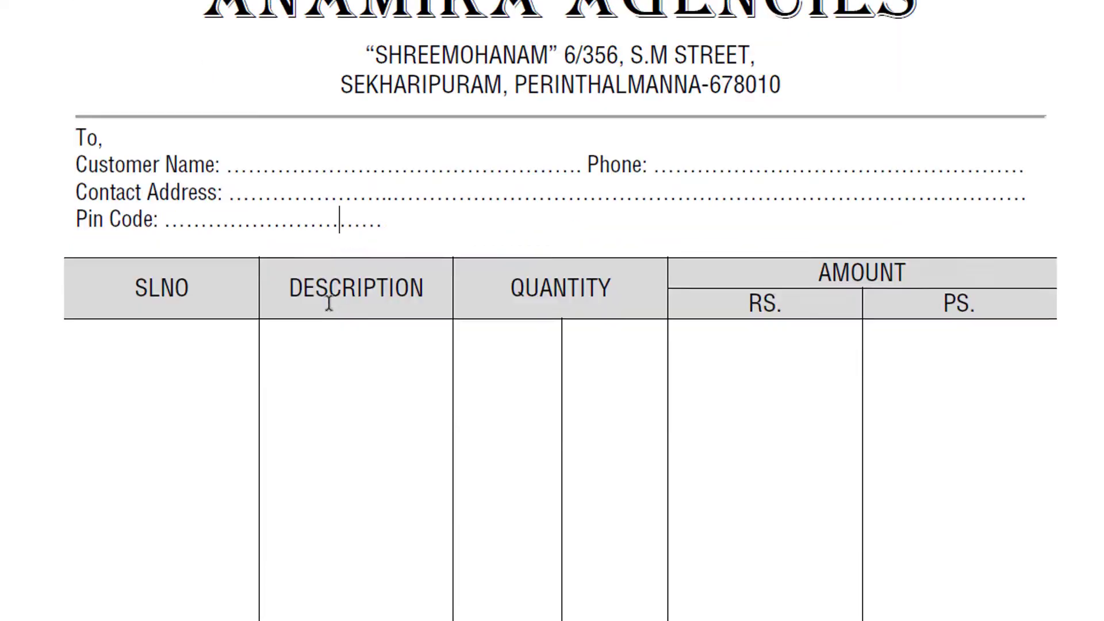
{"action": "scroll", "coordinate": [333, 313], "scroll_direction": "down", "scroll_amount": 2}
{"action": "scroll", "coordinate": [353, 318], "scroll_direction": "down", "scroll_amount": 2}
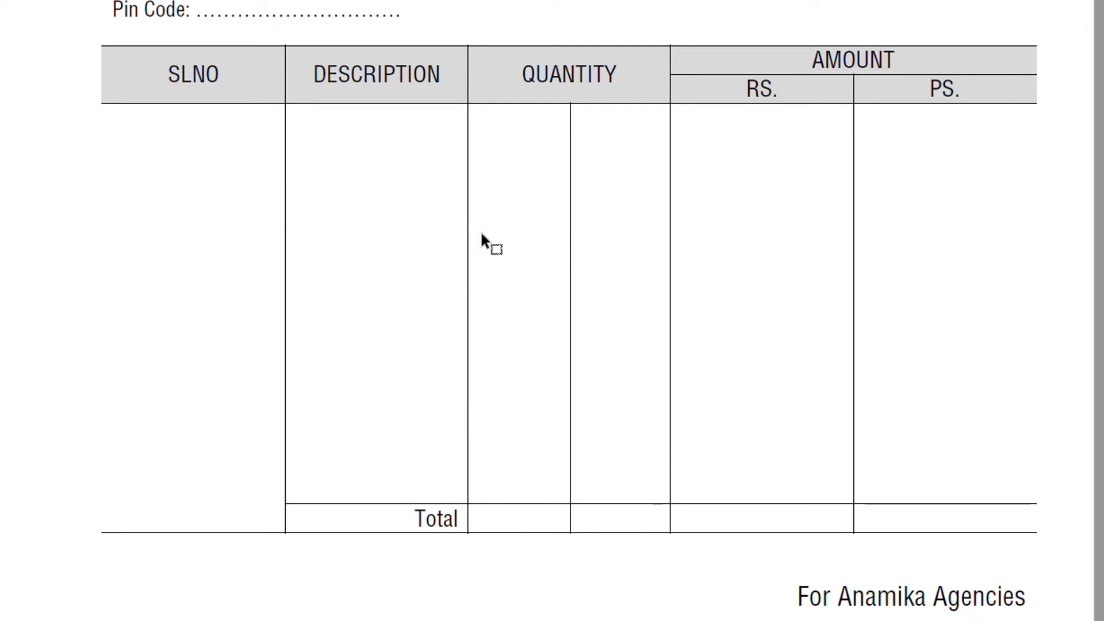
{"action": "scroll", "coordinate": [527, 243], "scroll_direction": "down", "scroll_amount": 1}
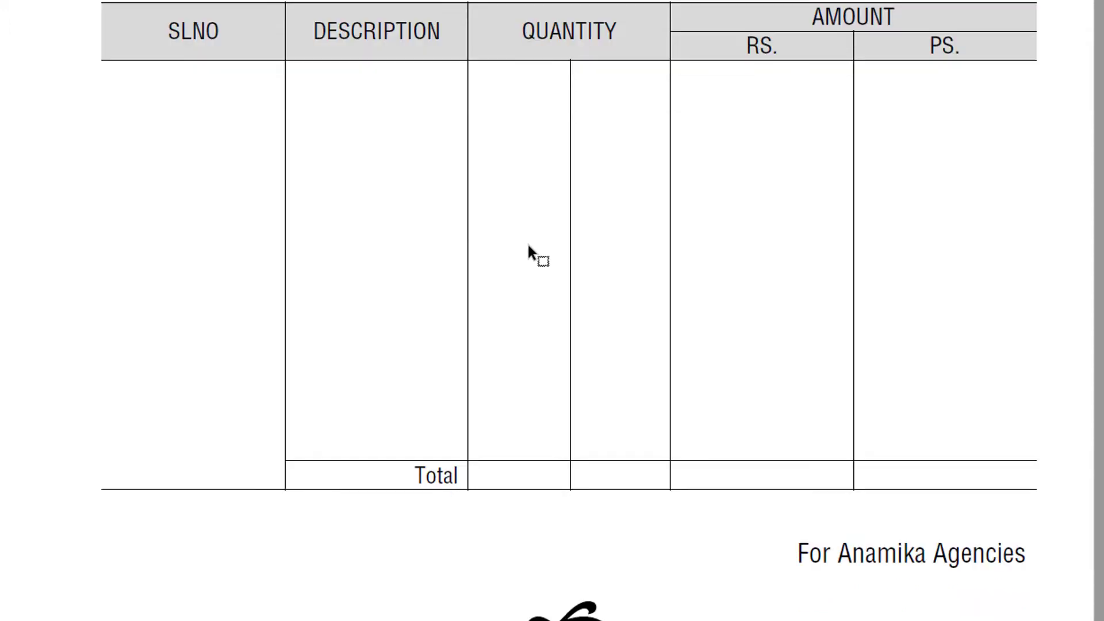
{"action": "scroll", "coordinate": [527, 243], "scroll_direction": "up", "scroll_amount": 1}
{"action": "scroll", "coordinate": [527, 243], "scroll_direction": "up", "scroll_amount": 1}
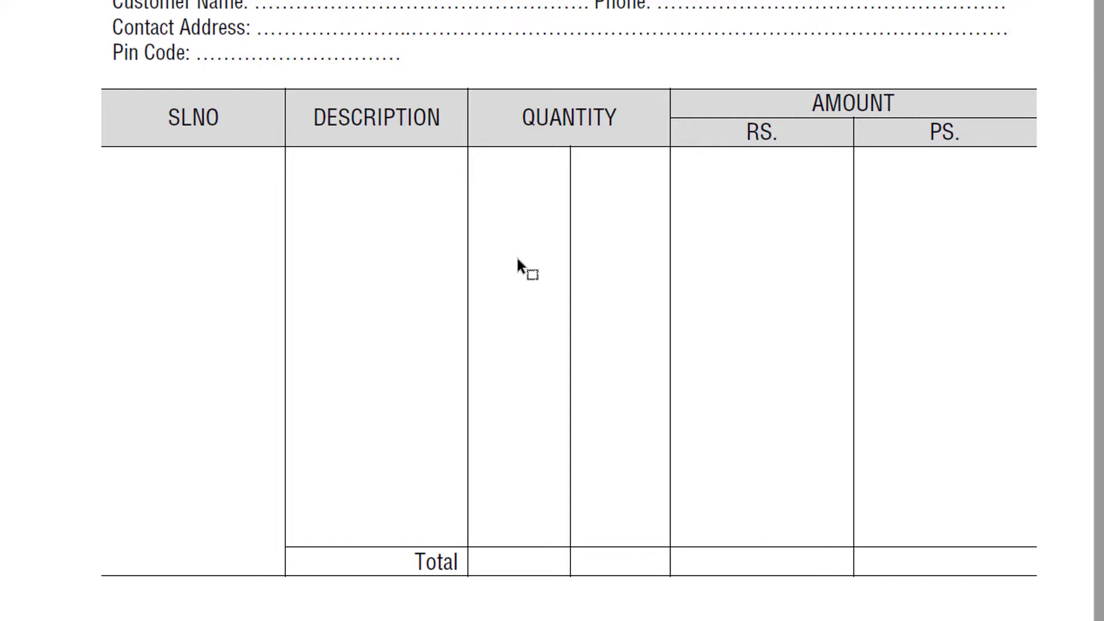
{"action": "scroll", "coordinate": [518, 260], "scroll_direction": "down", "scroll_amount": 3}
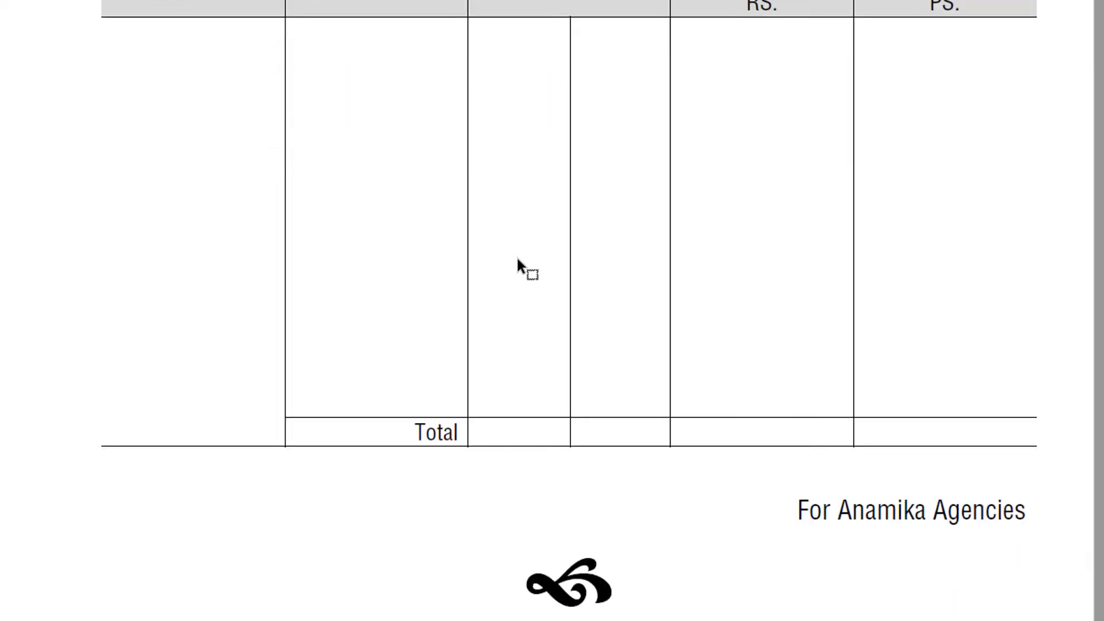
{"action": "scroll", "coordinate": [518, 260], "scroll_direction": "down", "scroll_amount": 1}
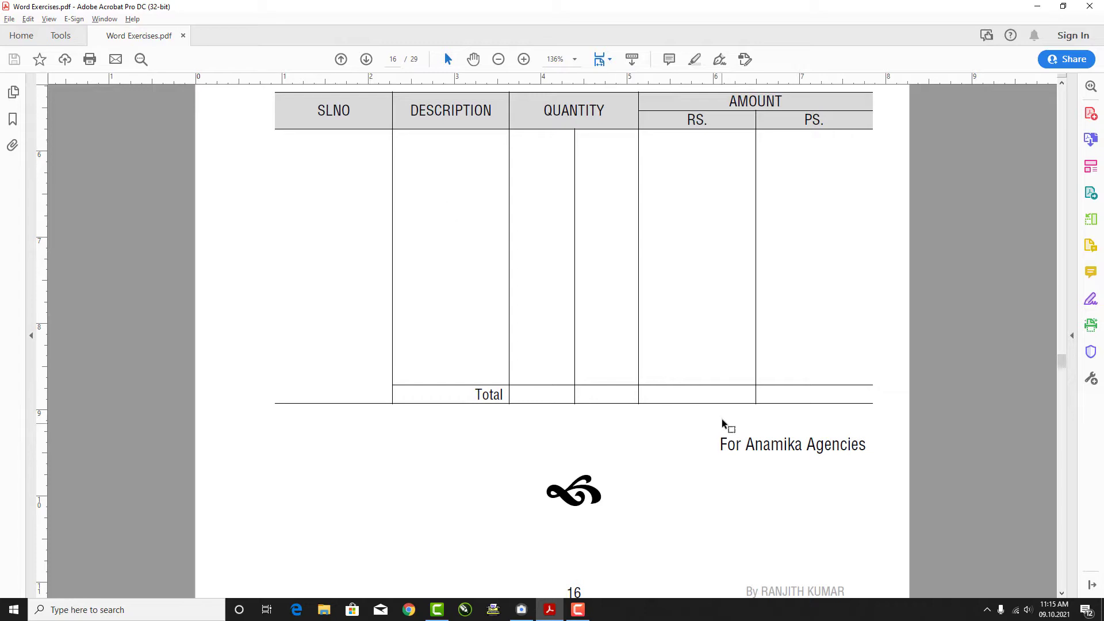
- Inspect the For Anamika Agencies line and the decorative signature glyph in the PDF
{"action": "left_click_drag", "start_coordinate": [720, 447], "coordinate": [865, 445]}
{"action": "left_click", "coordinate": [733, 451]}
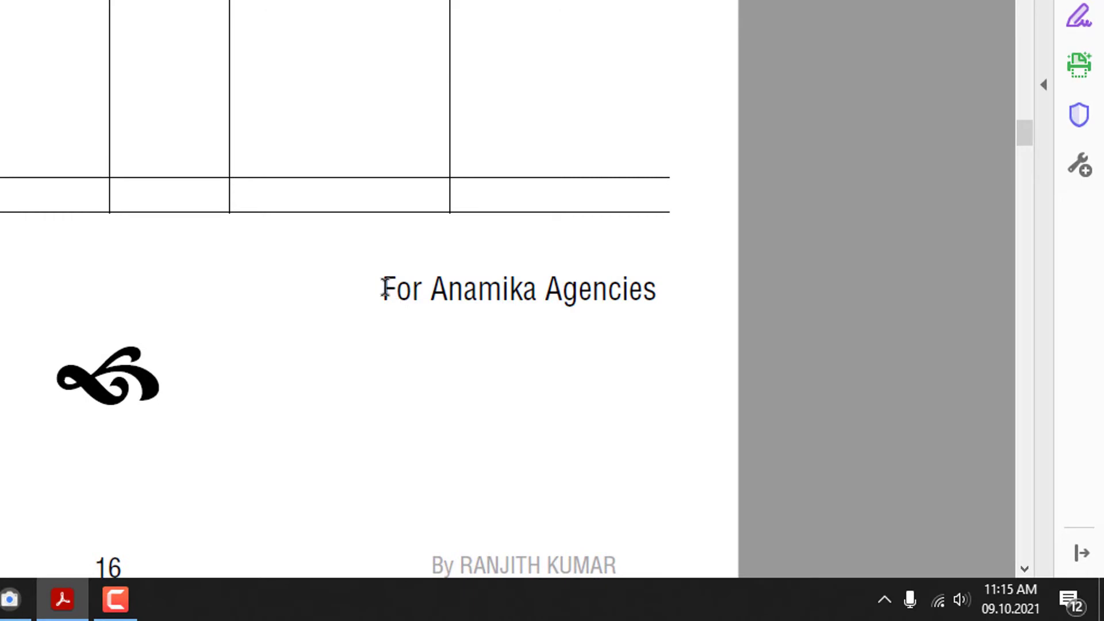
{"action": "left_click_drag", "start_coordinate": [382, 288], "coordinate": [658, 290]}
{"action": "left_click", "coordinate": [524, 297]}
{"action": "left_click_drag", "start_coordinate": [384, 290], "coordinate": [588, 294]}
{"action": "left_click", "coordinate": [581, 294]}
{"action": "left_click_drag", "start_coordinate": [259, 362], "coordinate": [353, 363]}
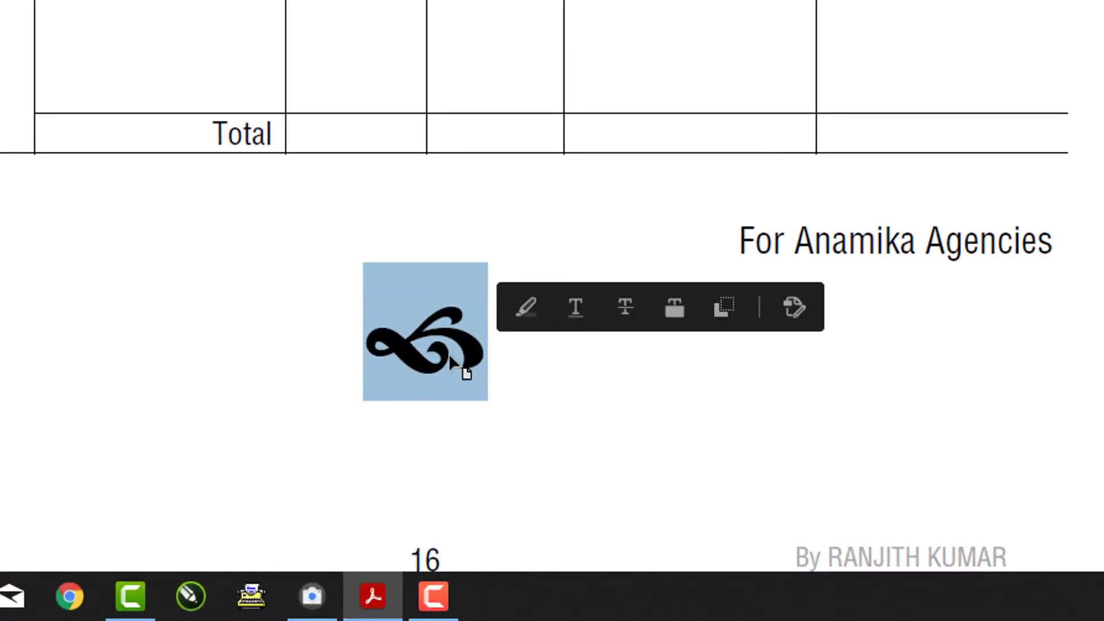
{"action": "left_click", "coordinate": [321, 380]}
{"action": "left_click_drag", "start_coordinate": [446, 340], "coordinate": [670, 336]}
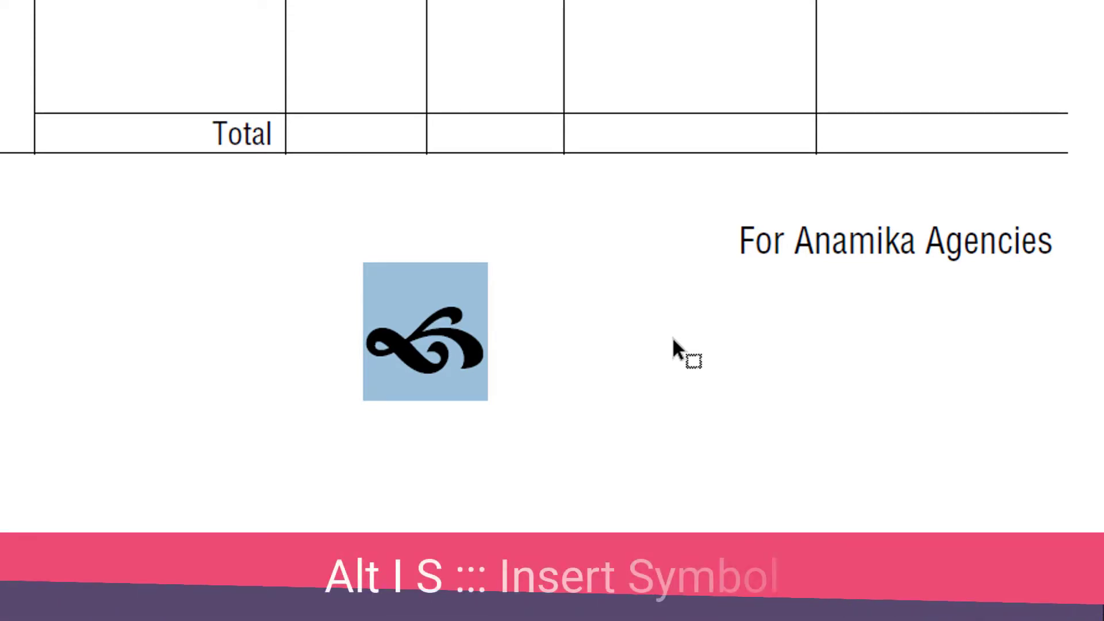
{"action": "left_click", "coordinate": [444, 374]}
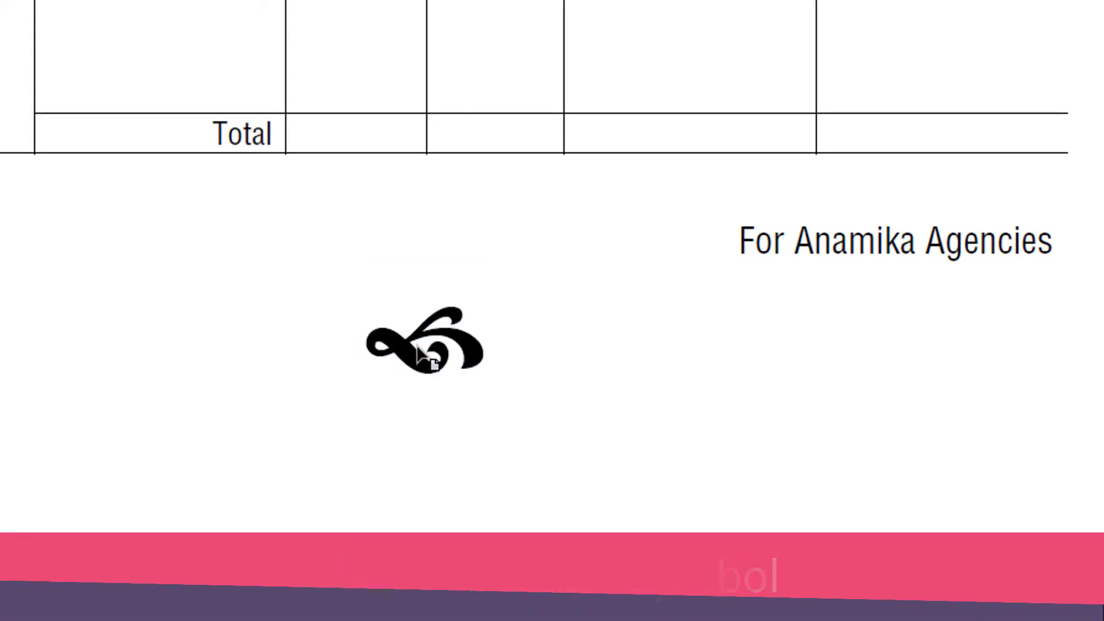
{"action": "double_click", "coordinate": [447, 348]}
{"action": "left_click", "coordinate": [483, 328]}
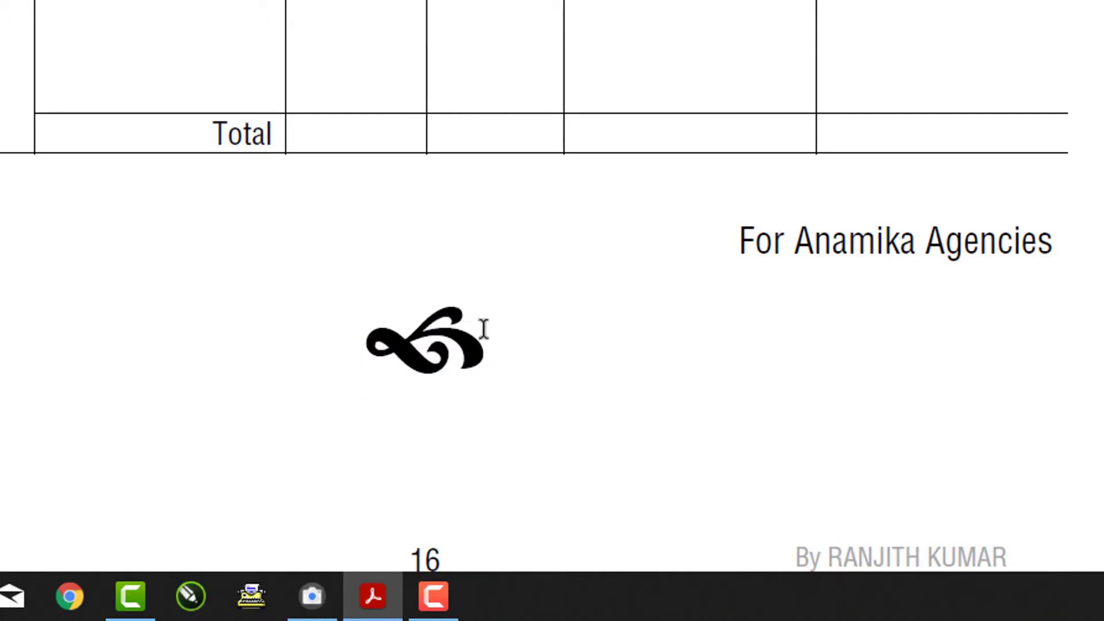
{"action": "left_click_drag", "start_coordinate": [520, 475], "coordinate": [593, 465]}
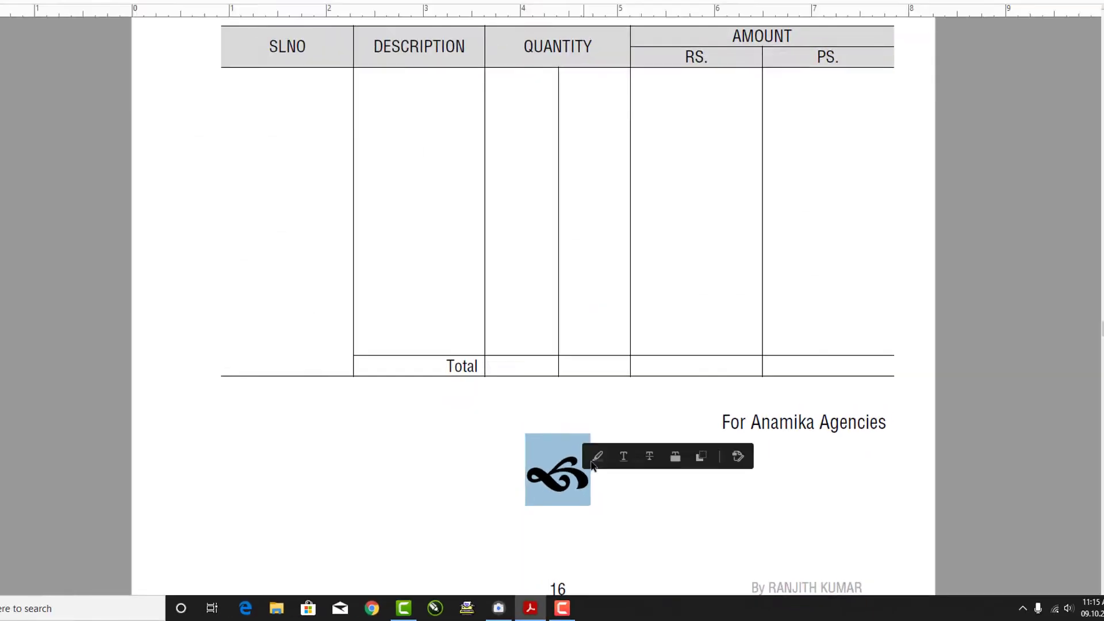
- Scroll back to the top and inspect the BILL/INVOICE heading text
{"action": "scroll", "coordinate": [636, 405], "scroll_direction": "up", "scroll_amount": 5}
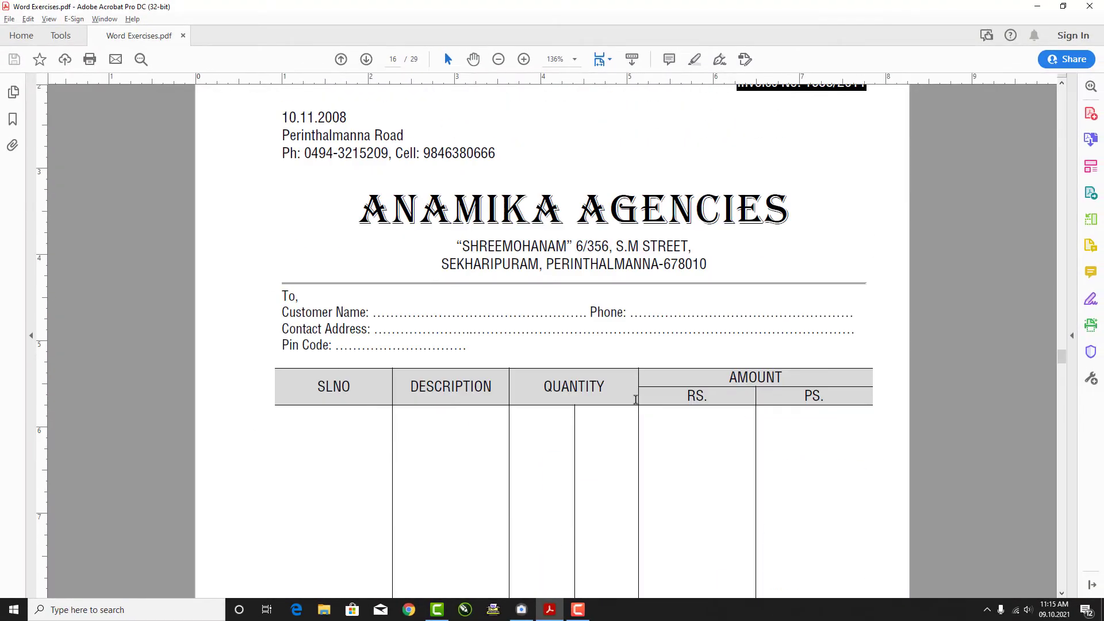
{"action": "scroll", "coordinate": [636, 406], "scroll_direction": "up", "scroll_amount": 5}
{"action": "scroll", "coordinate": [636, 403], "scroll_direction": "up", "scroll_amount": 2}
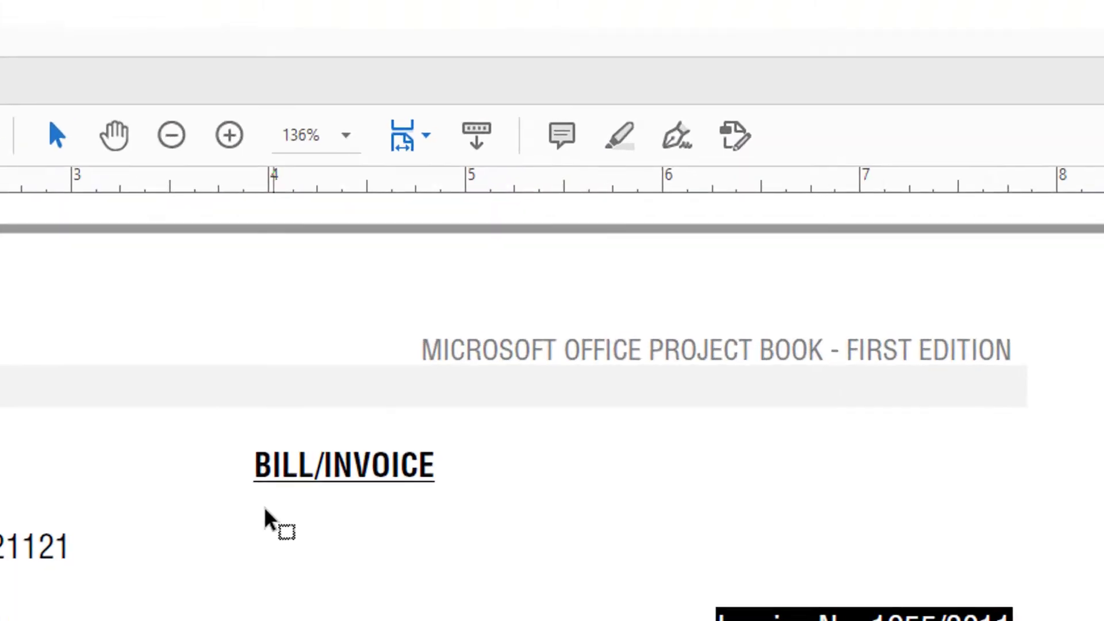
{"action": "left_click_drag", "start_coordinate": [536, 204], "coordinate": [608, 205]}
{"action": "left_click_drag", "start_coordinate": [378, 526], "coordinate": [396, 524]}
{"action": "left_click", "coordinate": [325, 524]}
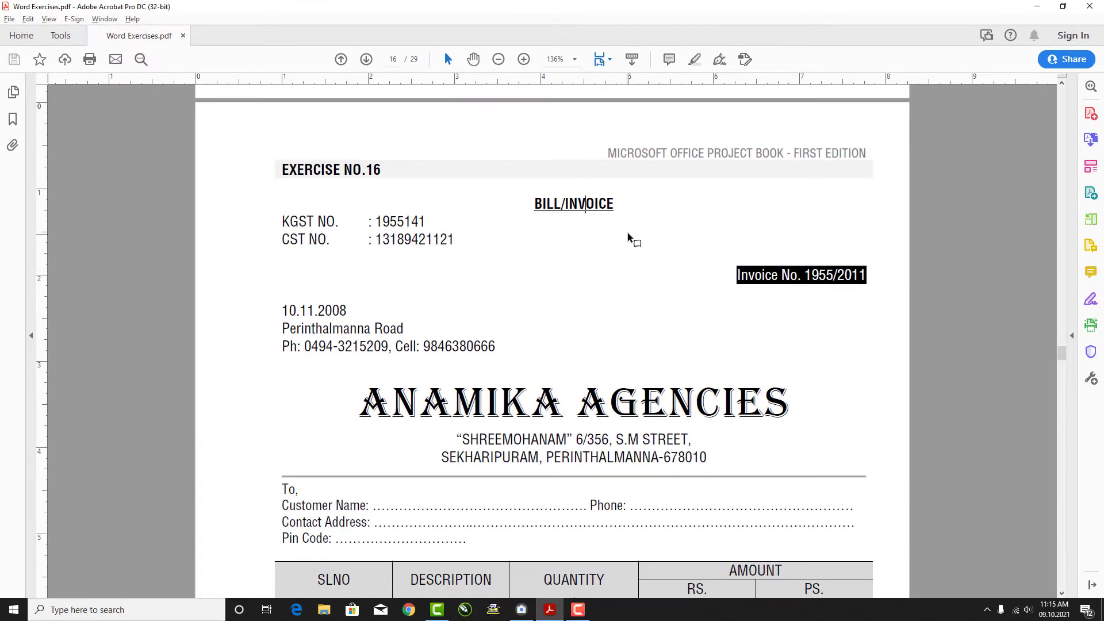
- Launch Microsoft Word with winword from the Run prompt and start a blank document
{"action": "key", "text": "super+r"}
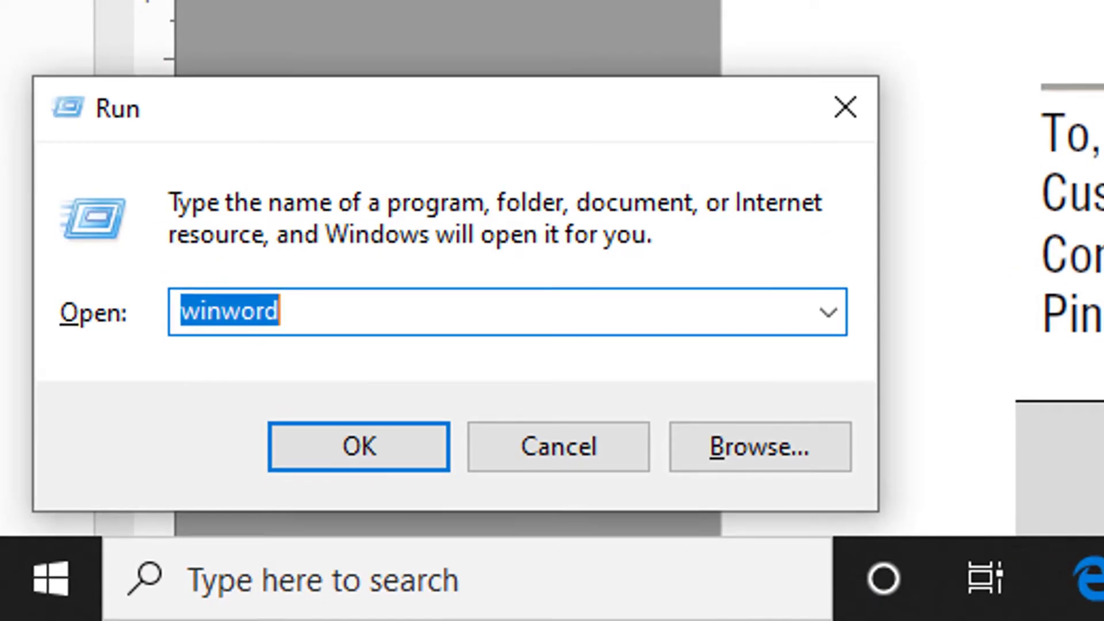
{"action": "type", "text": "w"}
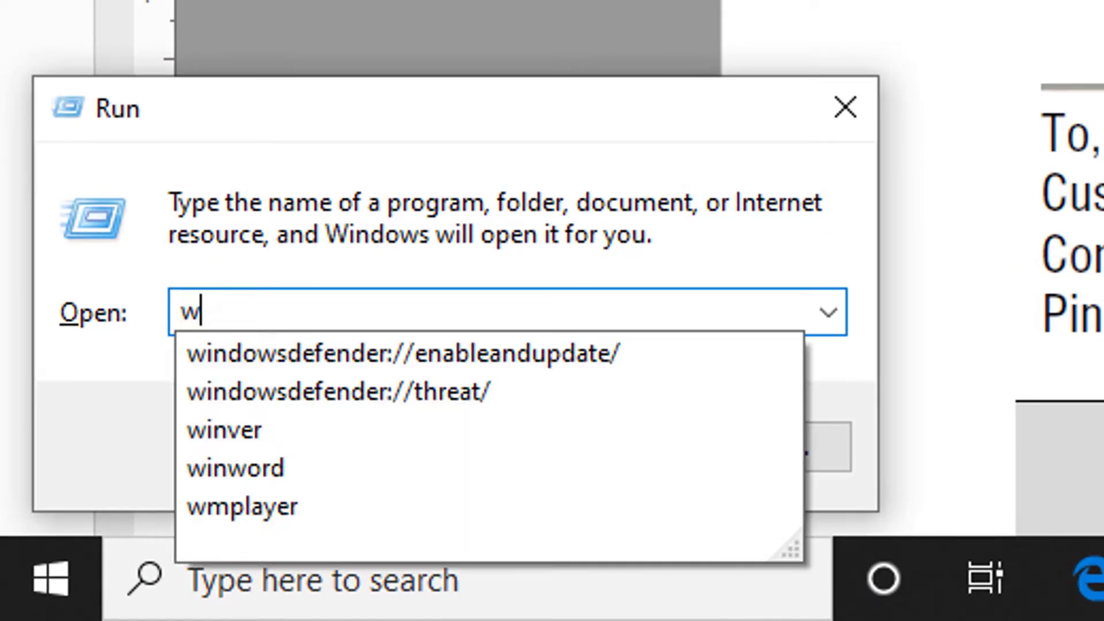
{"action": "type", "text": "inword"}
{"action": "key", "text": "Return"}
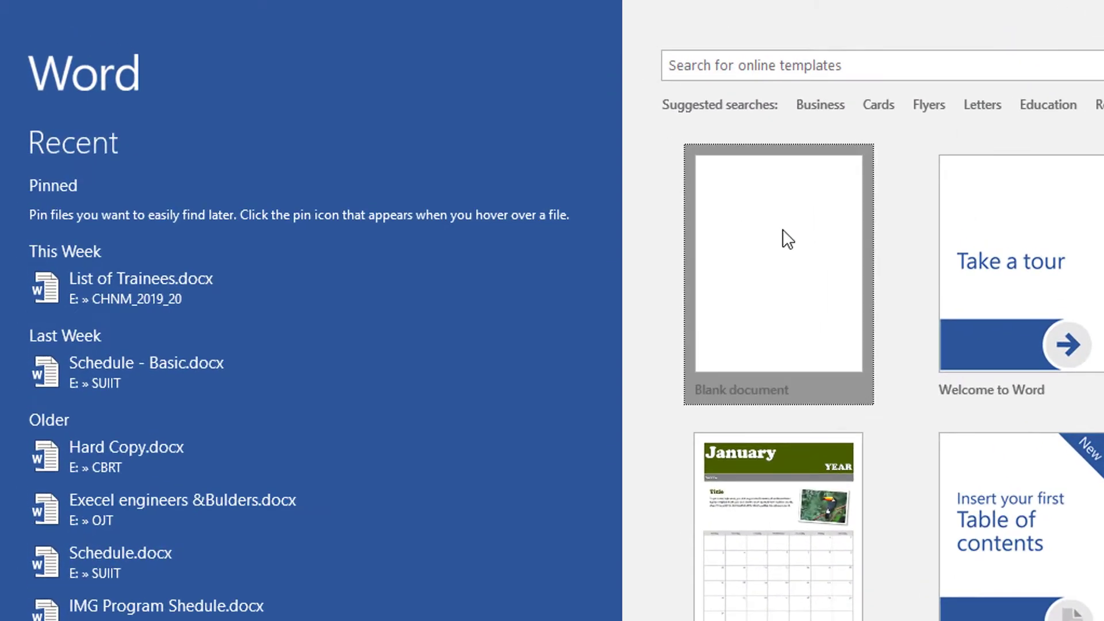
{"action": "left_click", "coordinate": [627, 236]}
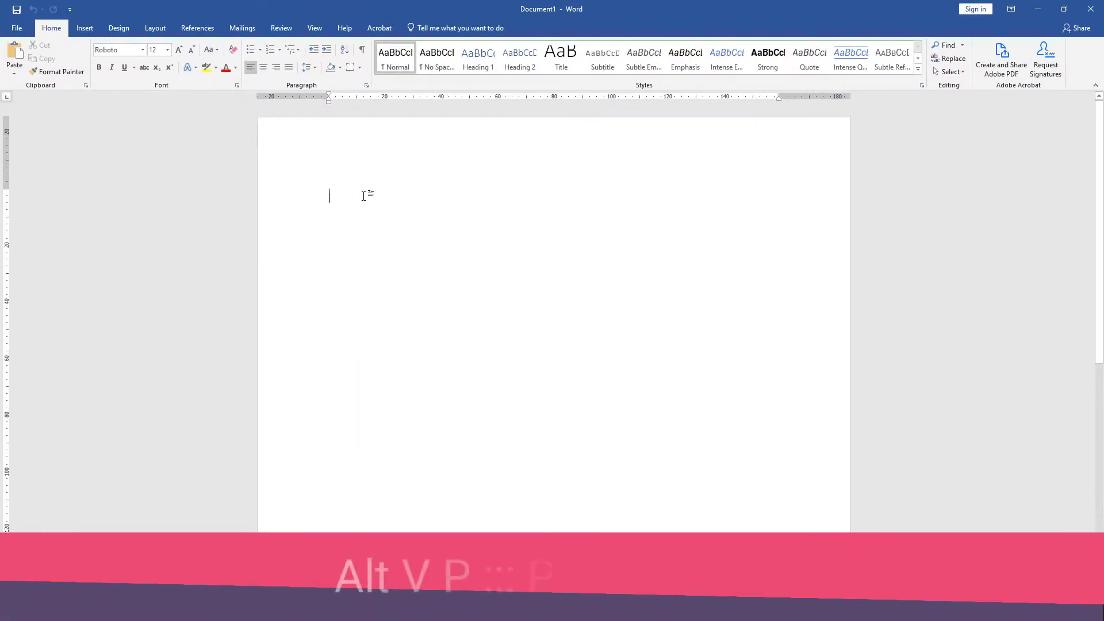
- Set paragraph spacing After to 0 pt with Single line spacing
{"action": "key", "text": "alt"}
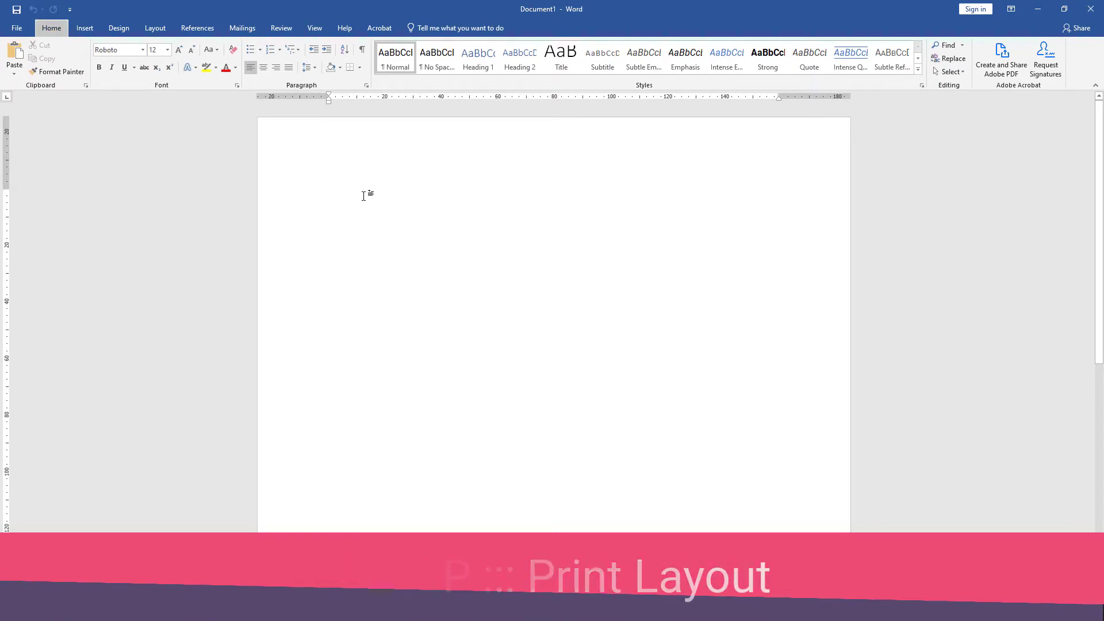
{"action": "key", "text": "o"}
{"action": "key", "text": "p"}
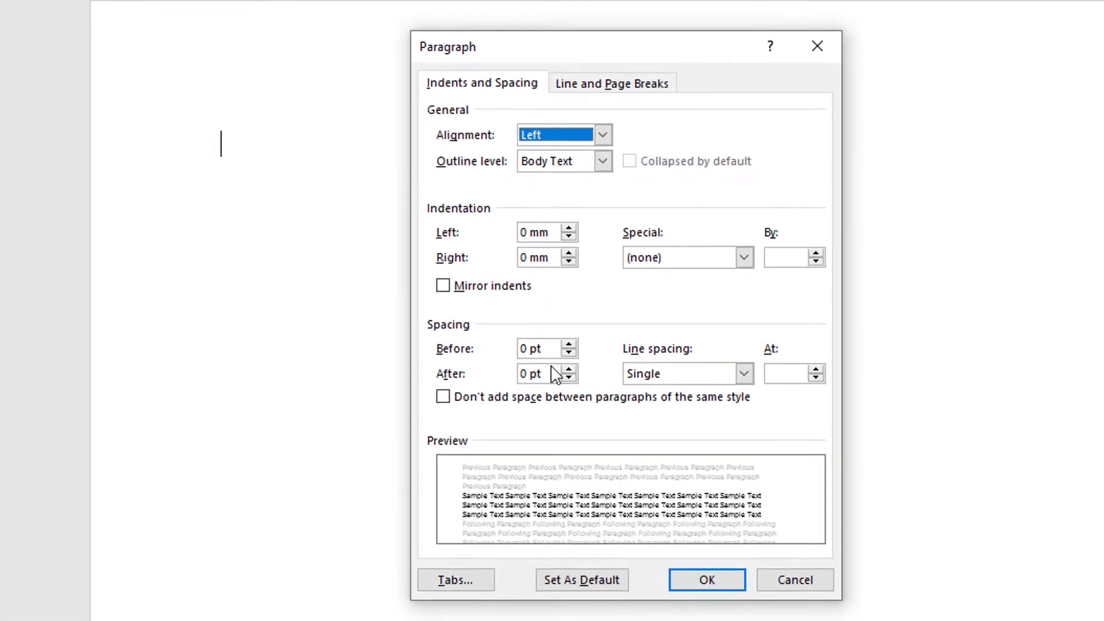
{"action": "key", "text": "alt+f"}
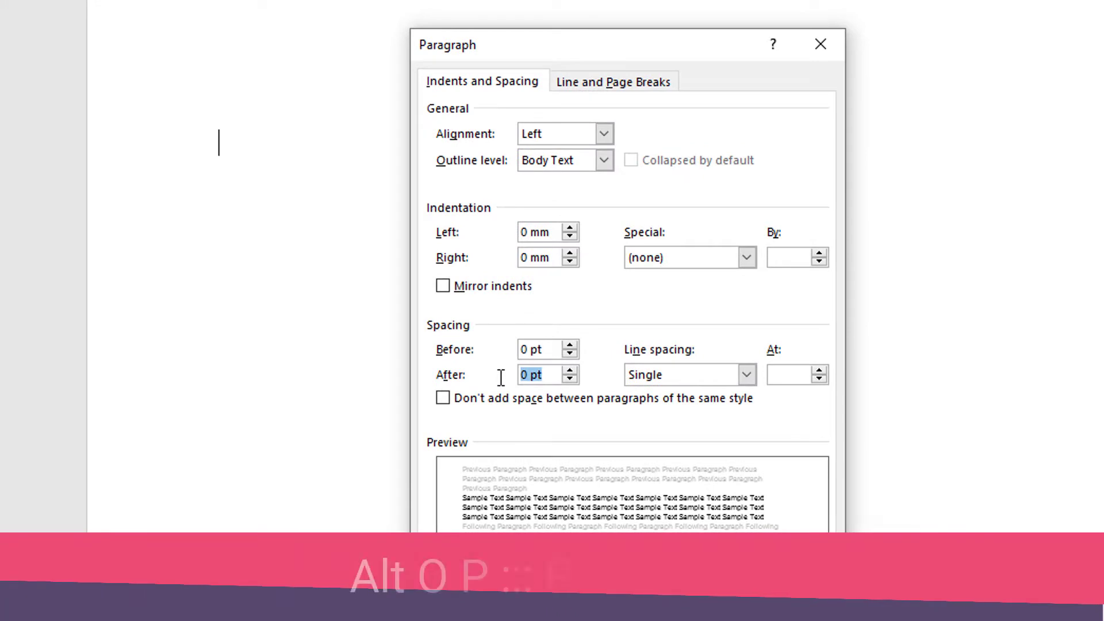
{"action": "left_click", "coordinate": [678, 379]}
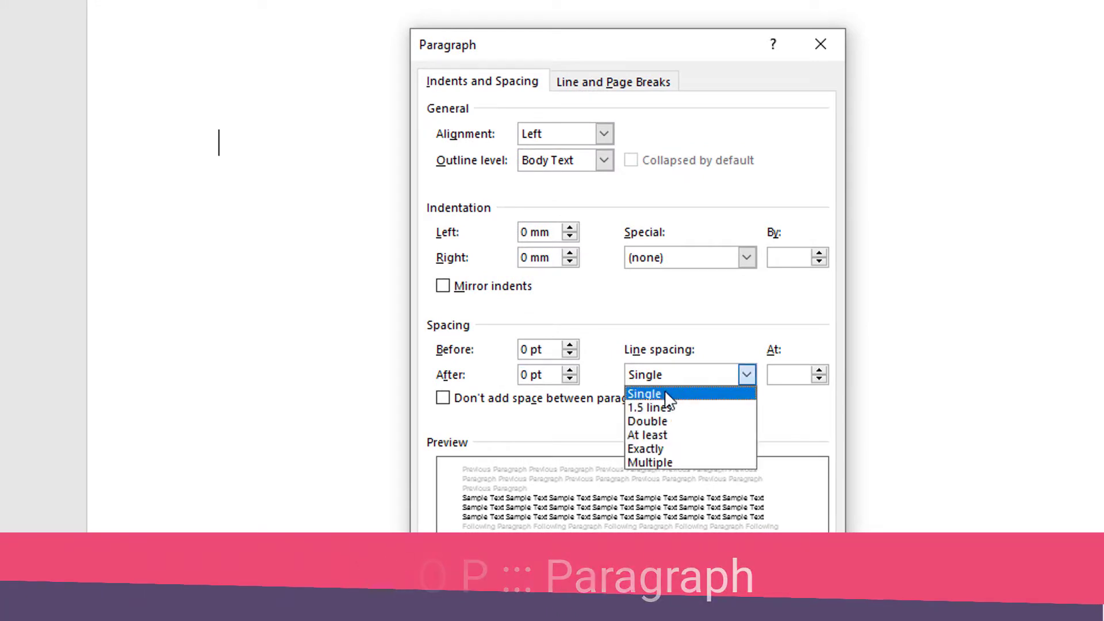
{"action": "left_click", "coordinate": [668, 393]}
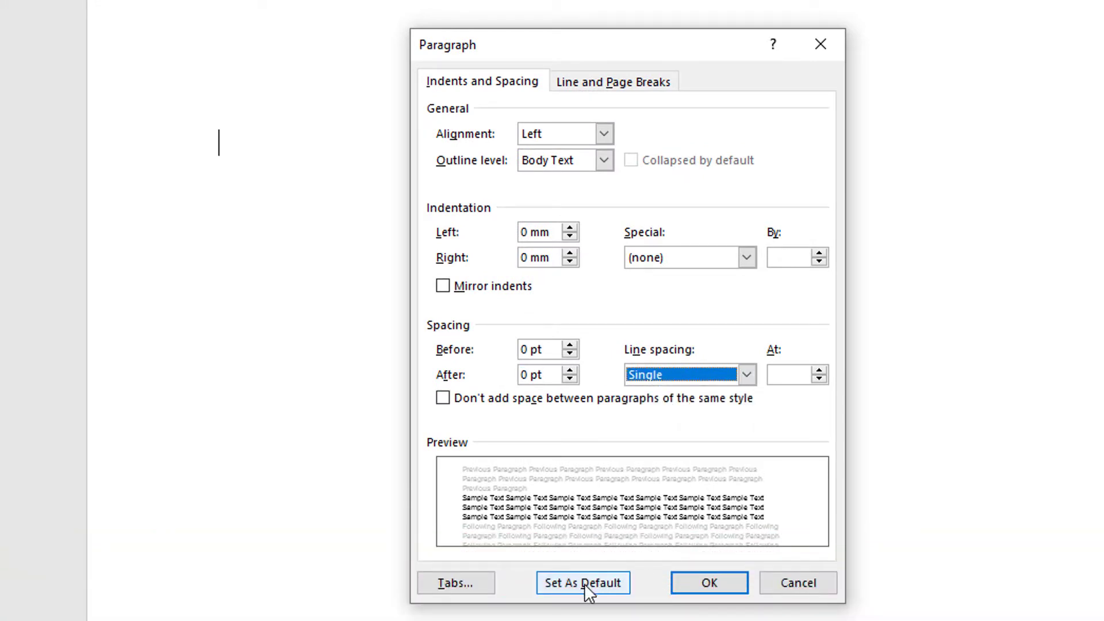
{"action": "left_click", "coordinate": [543, 377]}
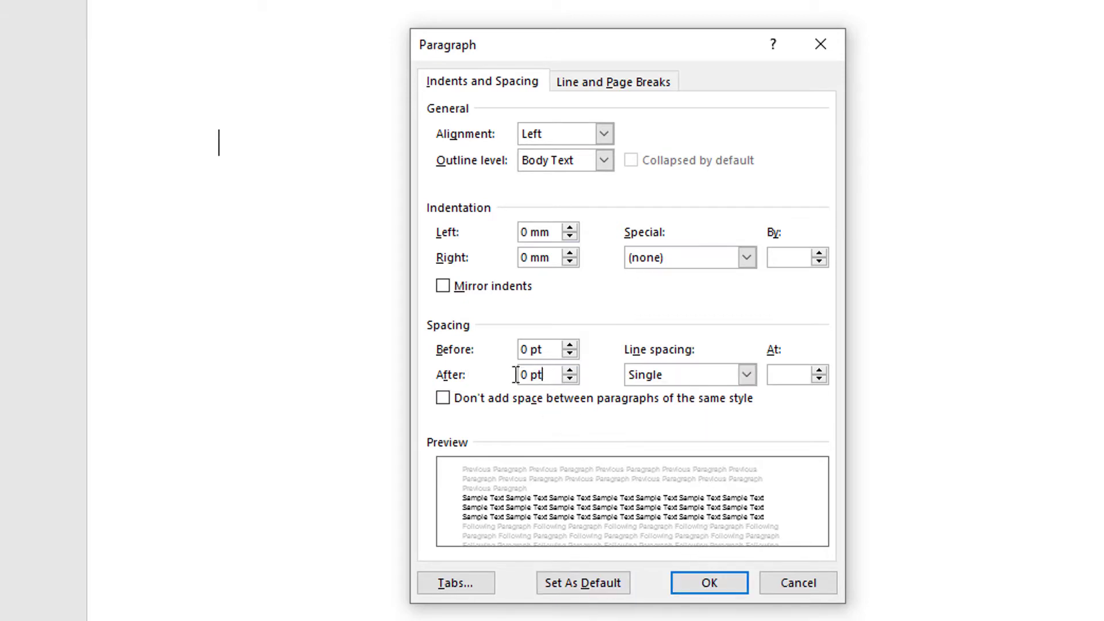
{"action": "type", "text": "0"}
{"action": "left_click", "coordinate": [679, 374]}
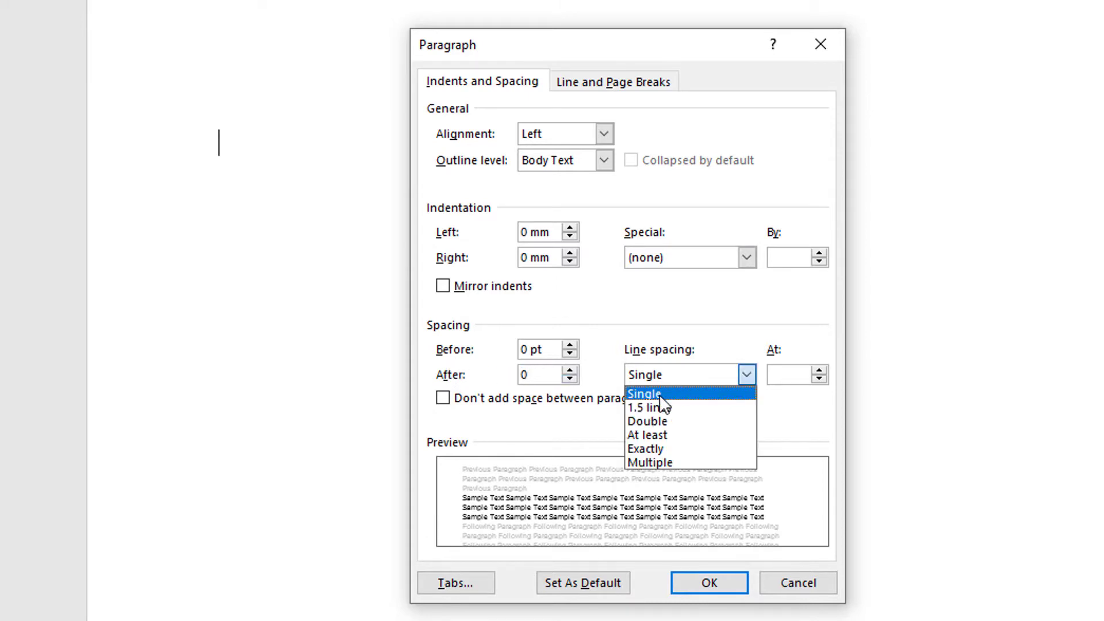
{"action": "left_click", "coordinate": [661, 396]}
- Save these paragraph settings as the default for all Normal.dotm documents
{"action": "left_click", "coordinate": [588, 579]}
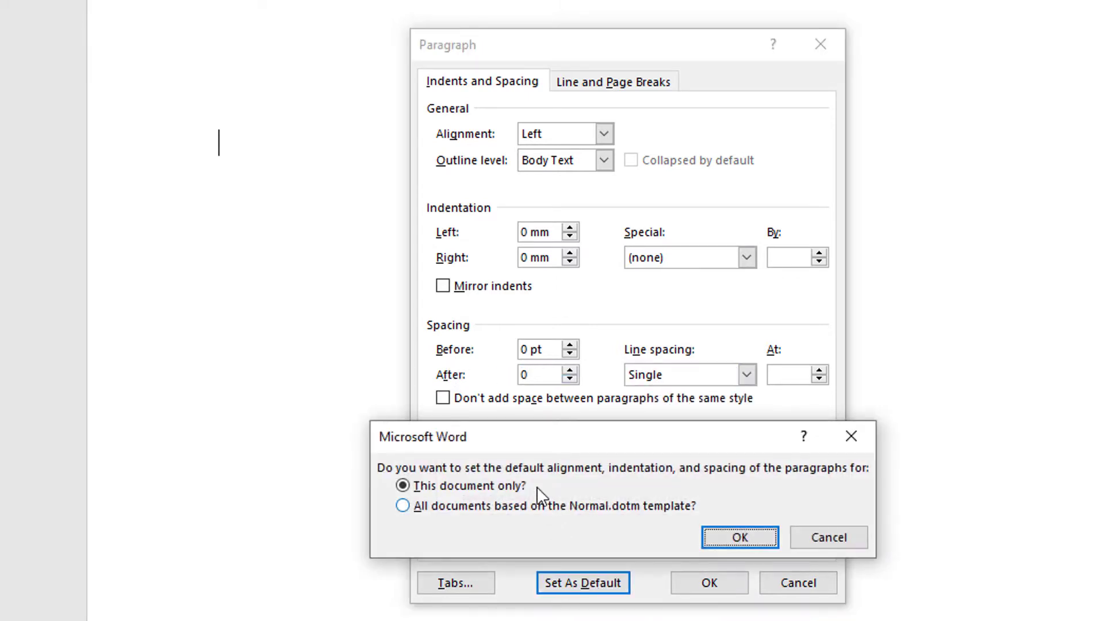
{"action": "left_click", "coordinate": [465, 507]}
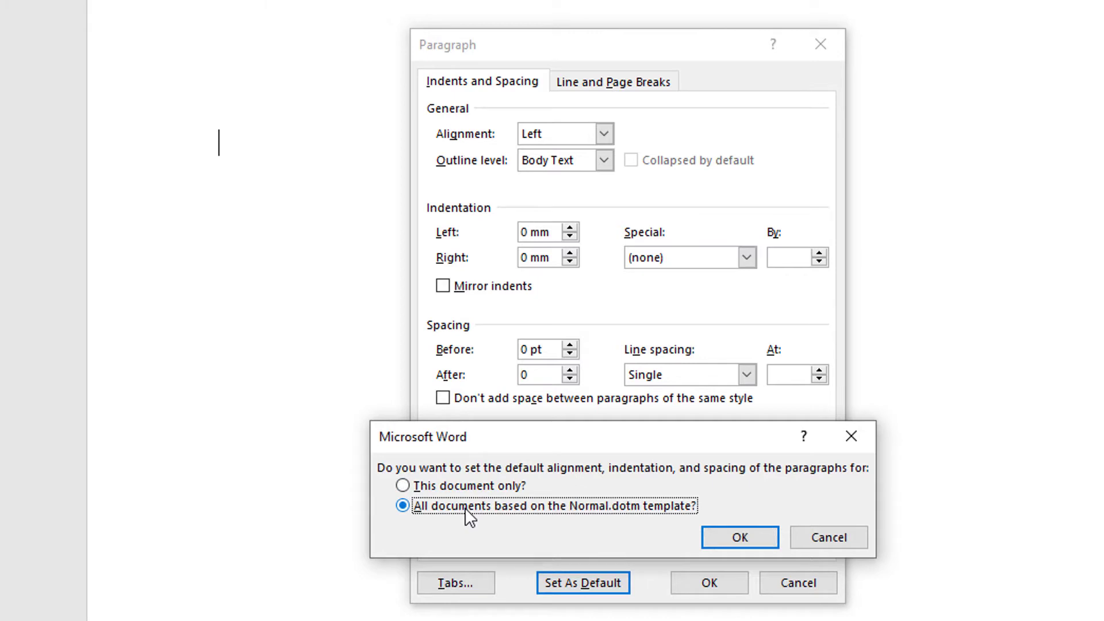
{"action": "left_click", "coordinate": [756, 541]}
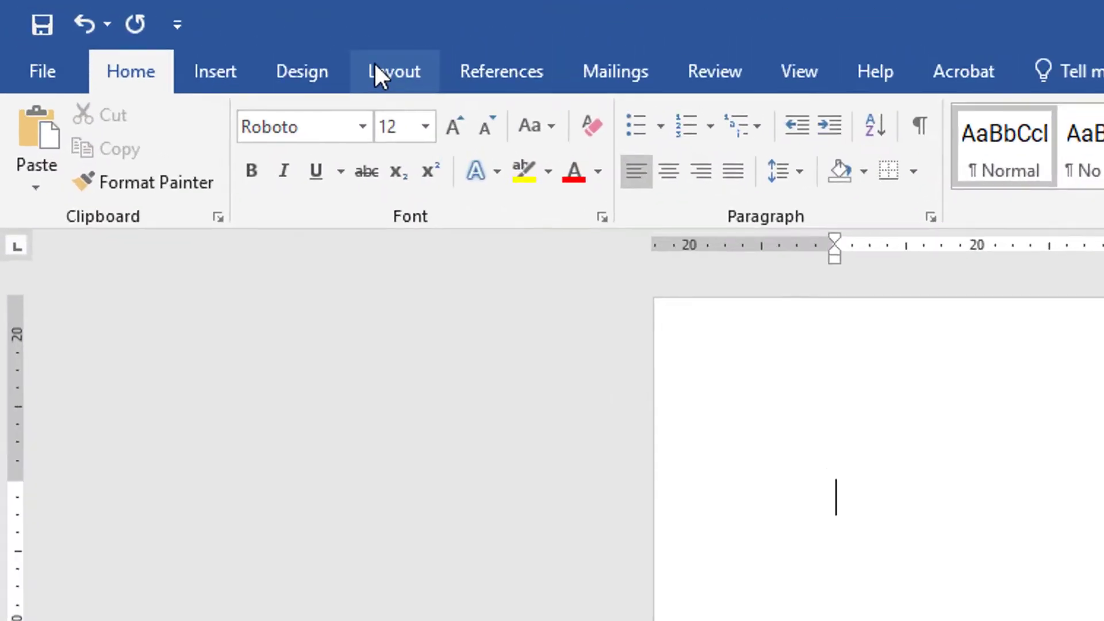
- Change the page size to A4 from the Layout tab
{"action": "left_click", "coordinate": [153, 29]}
{"action": "left_click", "coordinate": [244, 227]}
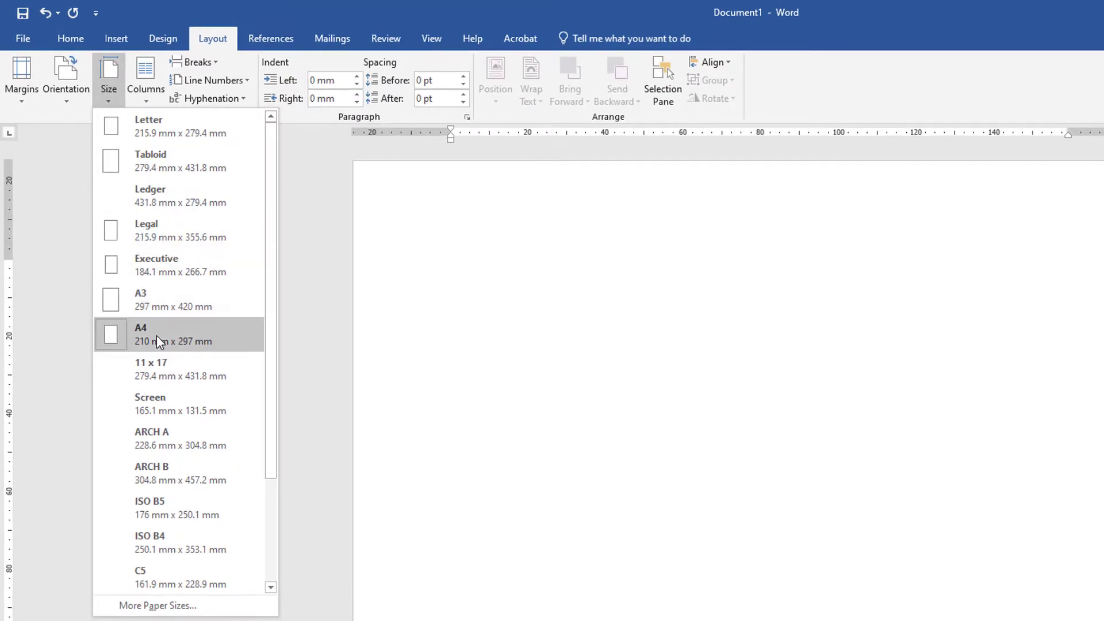
{"action": "left_click", "coordinate": [157, 336]}
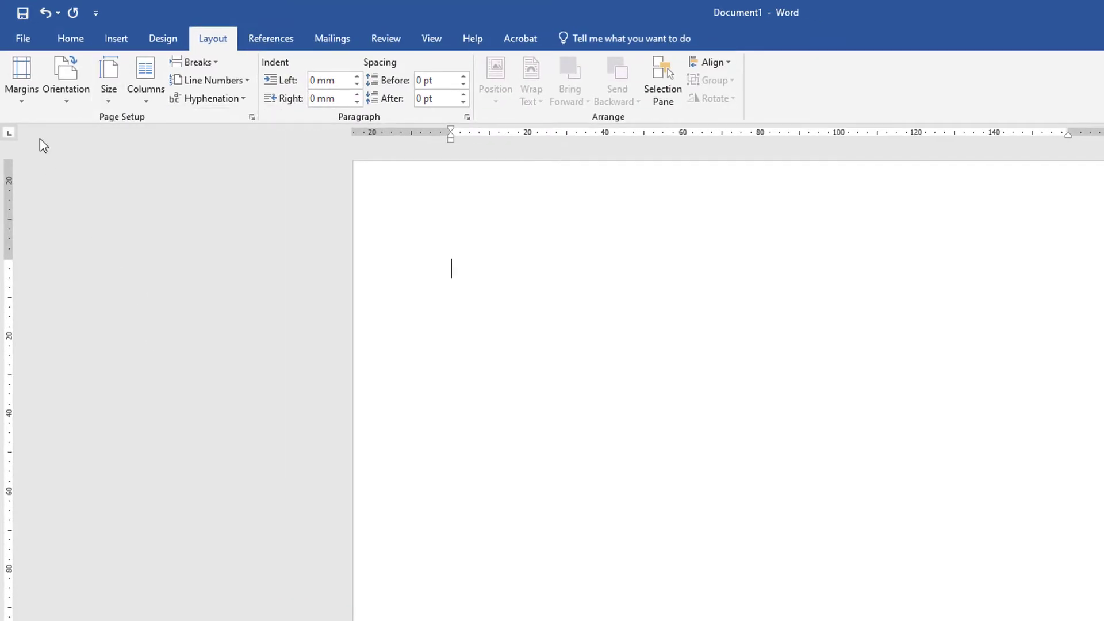
- Set Top, Bottom, Left and Right margins to 15 mm through Custom Margins
{"action": "left_click", "coordinate": [23, 86]}
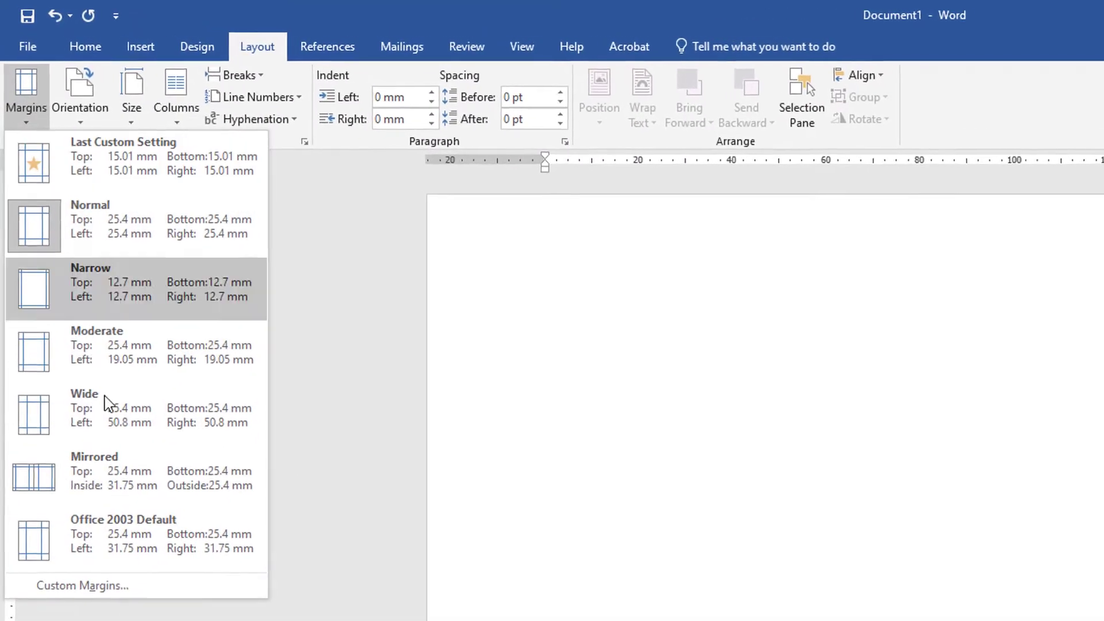
{"action": "left_click", "coordinate": [104, 585]}
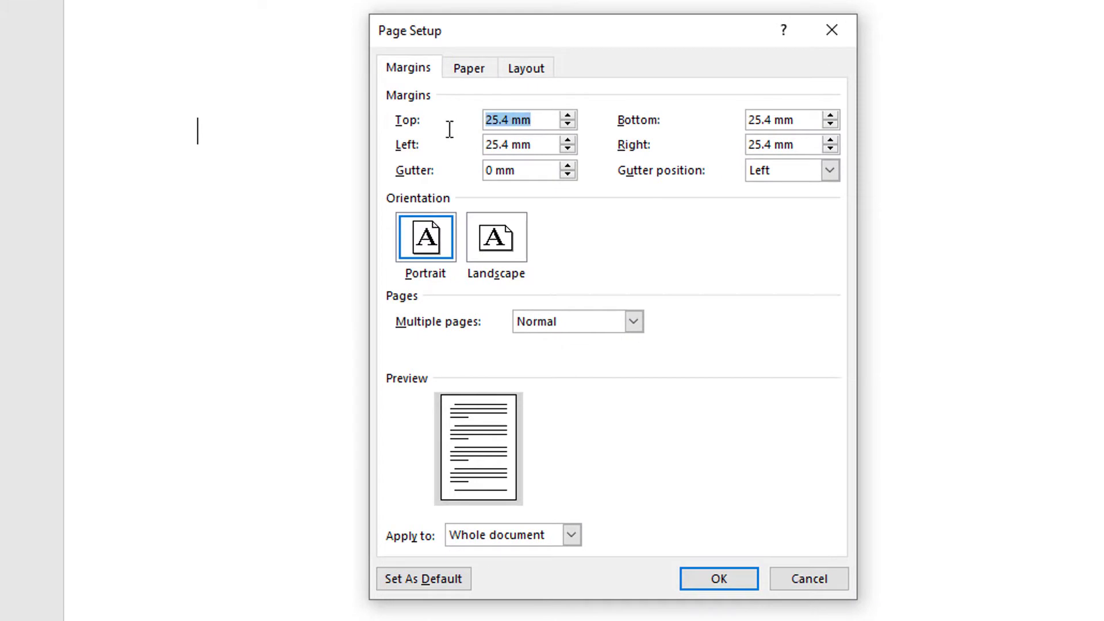
{"action": "left_click", "coordinate": [838, 35]}
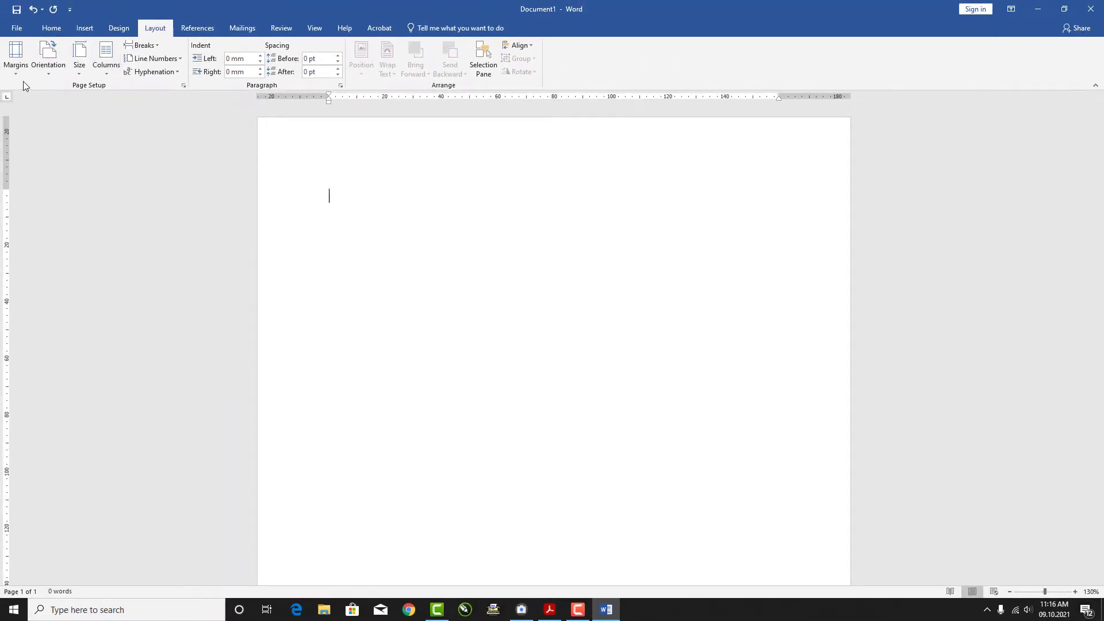
{"action": "left_click", "coordinate": [8, 78]}
{"action": "left_click", "coordinate": [70, 597]}
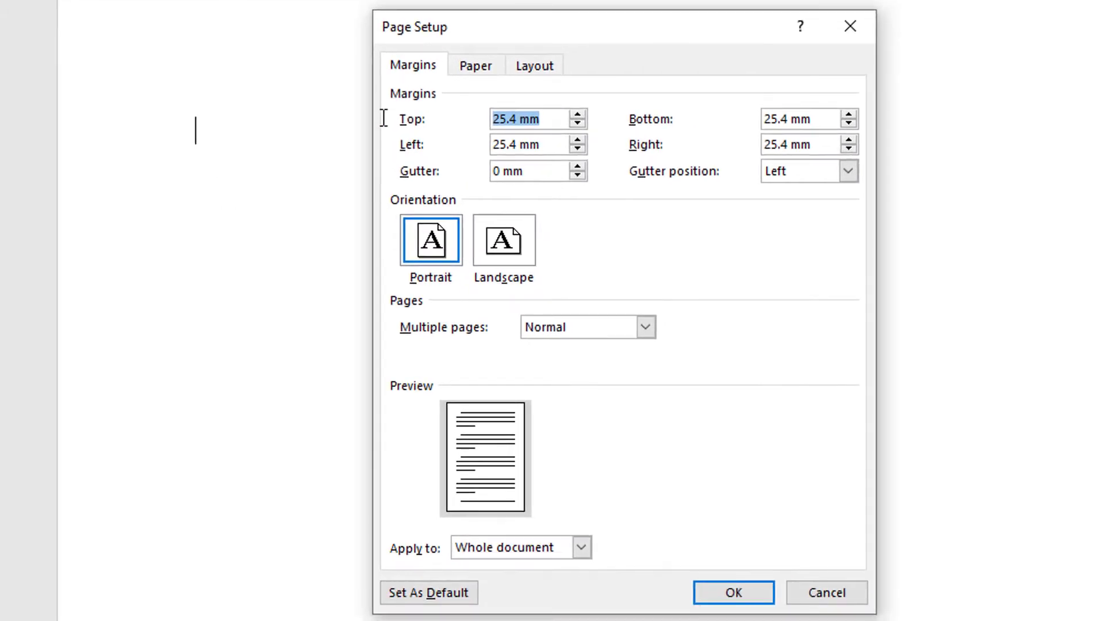
{"action": "type", "text": "15"}
{"action": "key", "text": "Tab"}
{"action": "type", "text": "15"}
{"action": "key", "text": "Tab"}
{"action": "type", "text": "15\t15"}
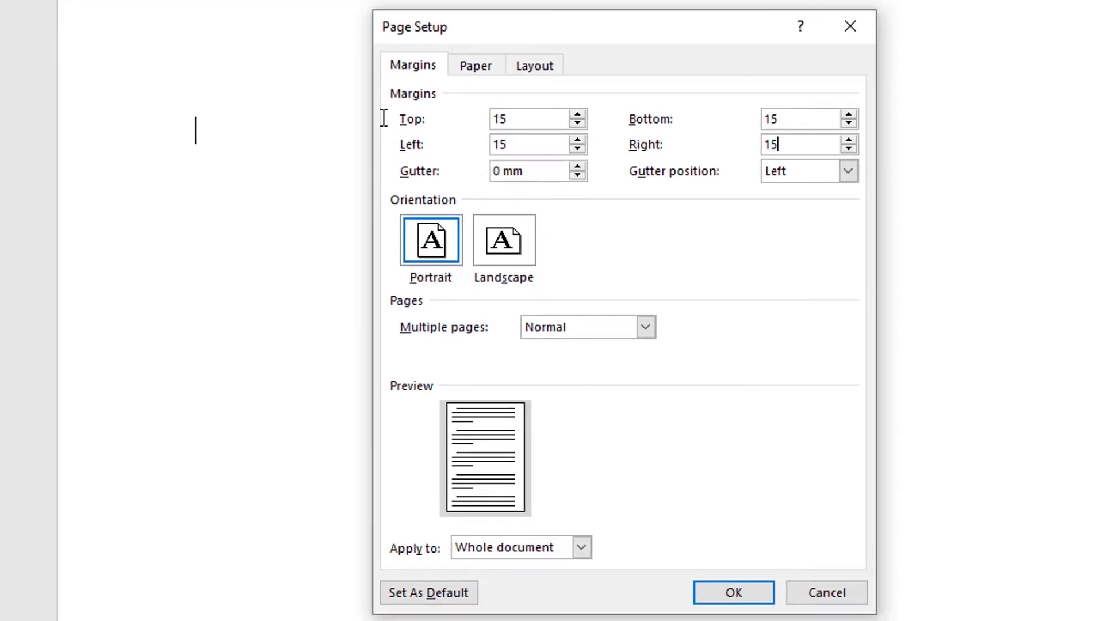
{"action": "key", "text": "Return"}
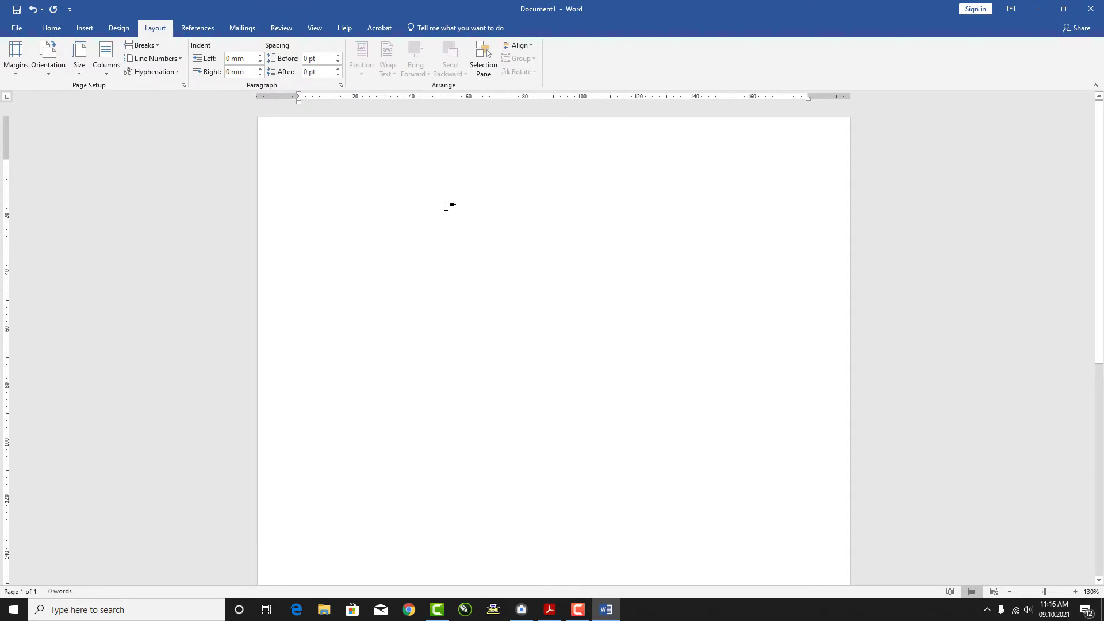
- Glance at the reference invoice PDF, then return to Word's Document1
{"action": "key", "text": "alt+Tab"}
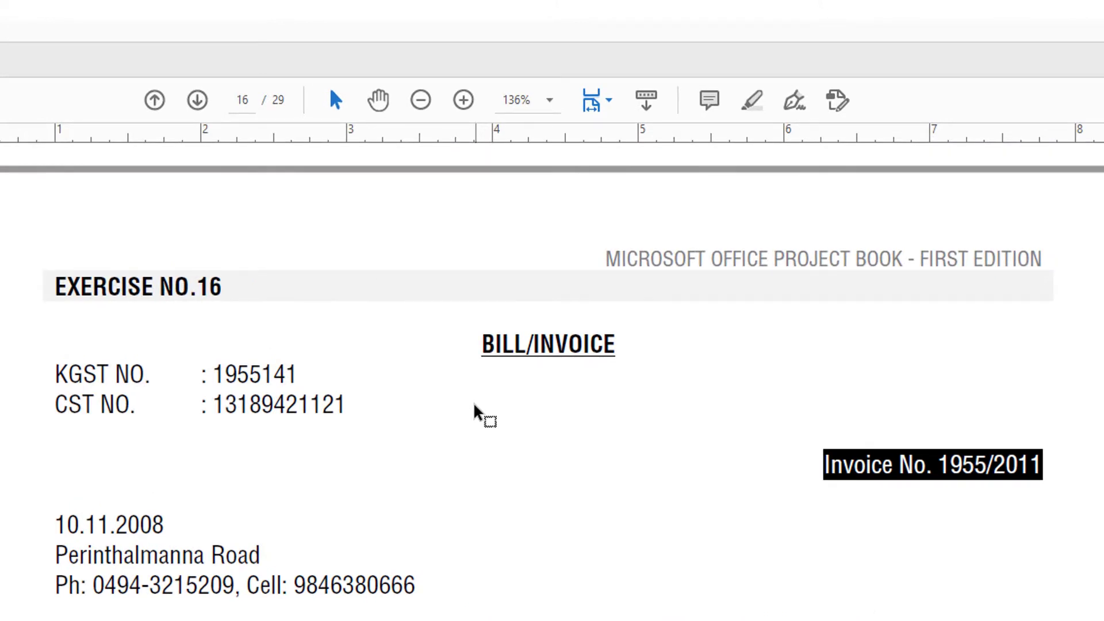
{"action": "key", "text": "alt+Tab"}
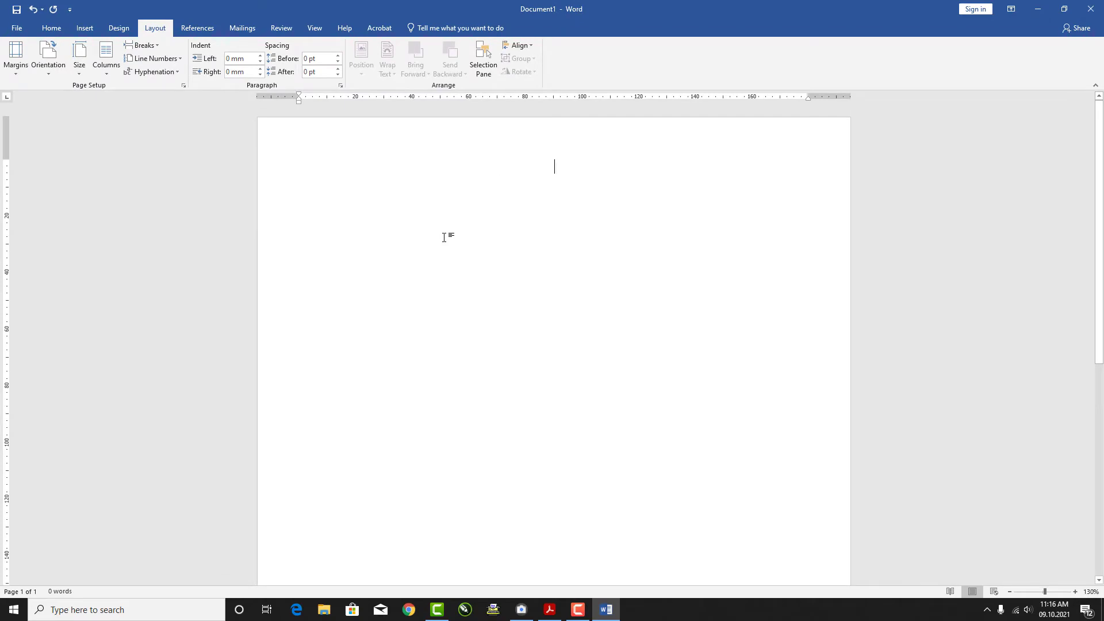
- Type BILL/INVOICE and change its font to Helvetica Condensed
{"action": "type", "text": "BIL"}
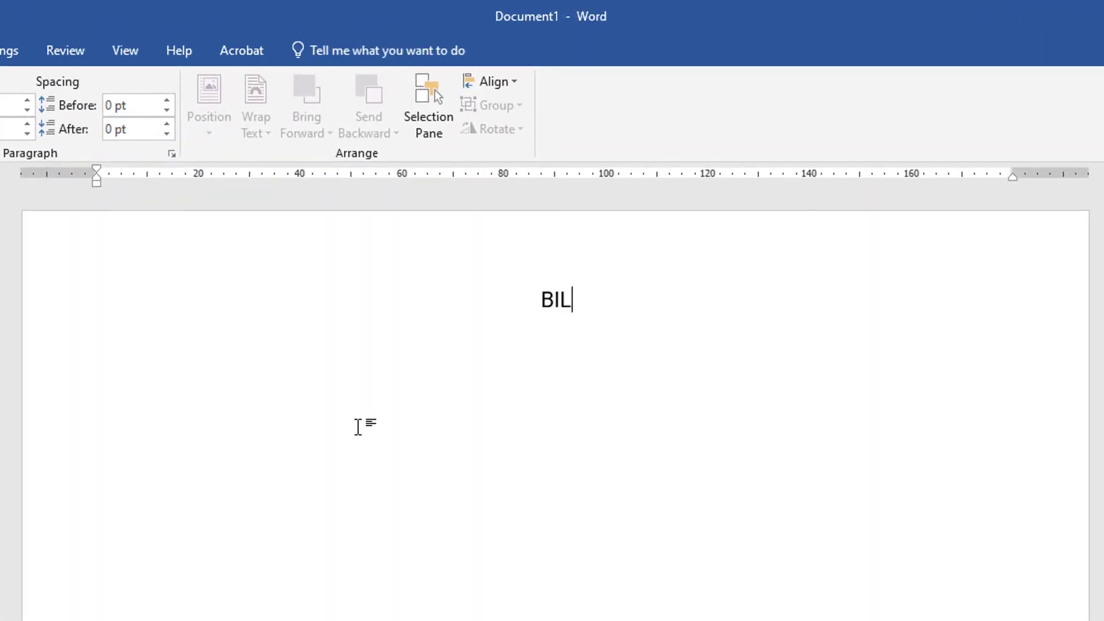
{"action": "type", "text": "L/INVO"}
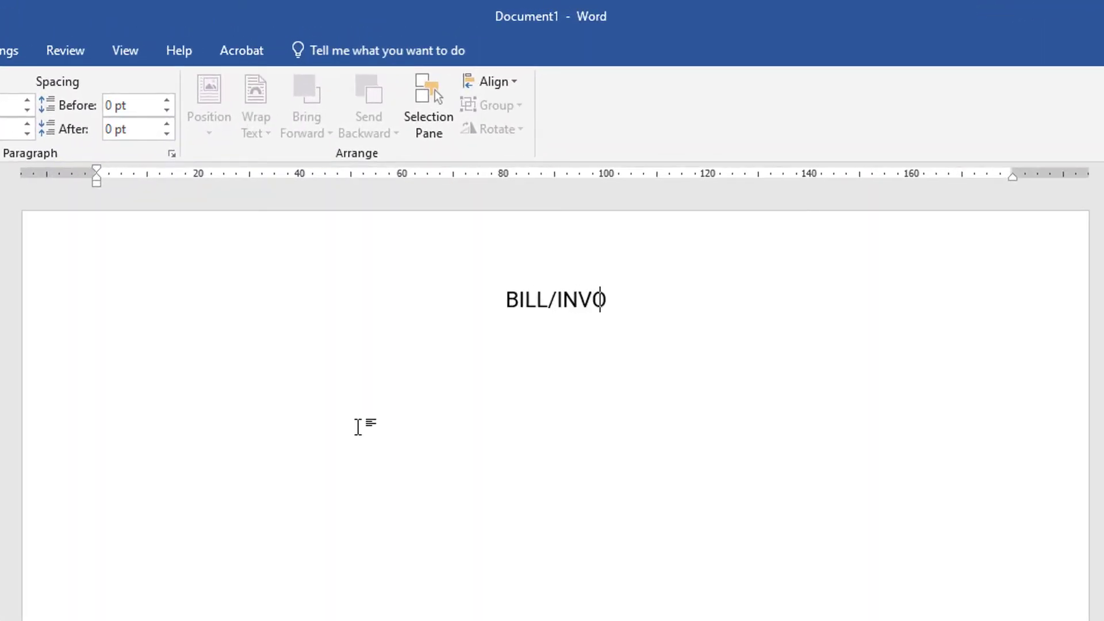
{"action": "type", "text": "ICE"}
{"action": "key", "text": "shift+Home"}
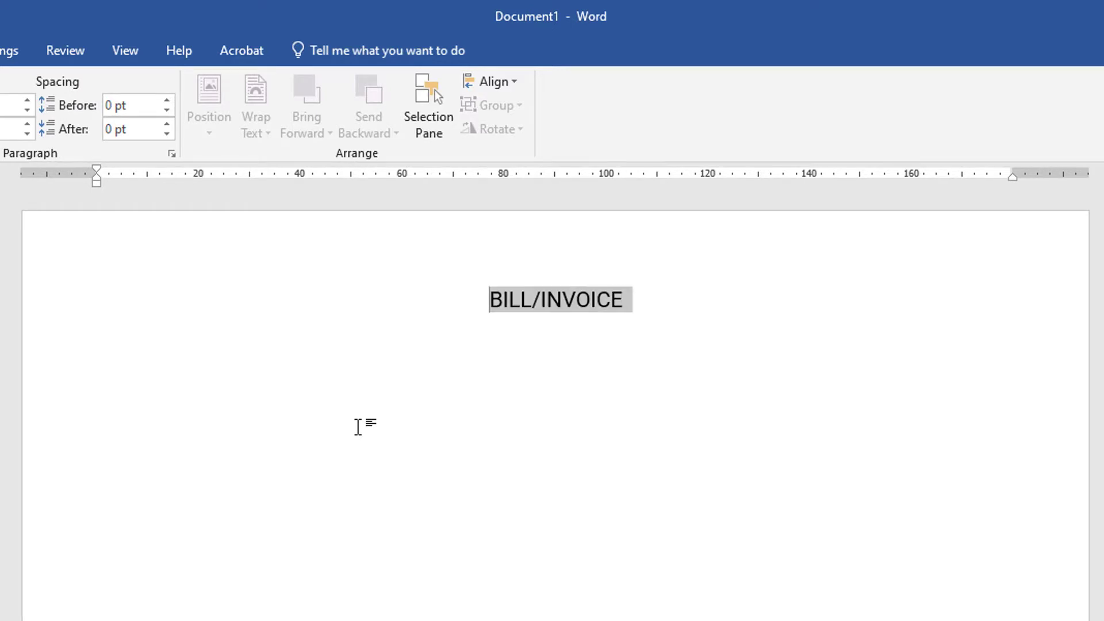
{"action": "key", "text": "ctrl+d"}
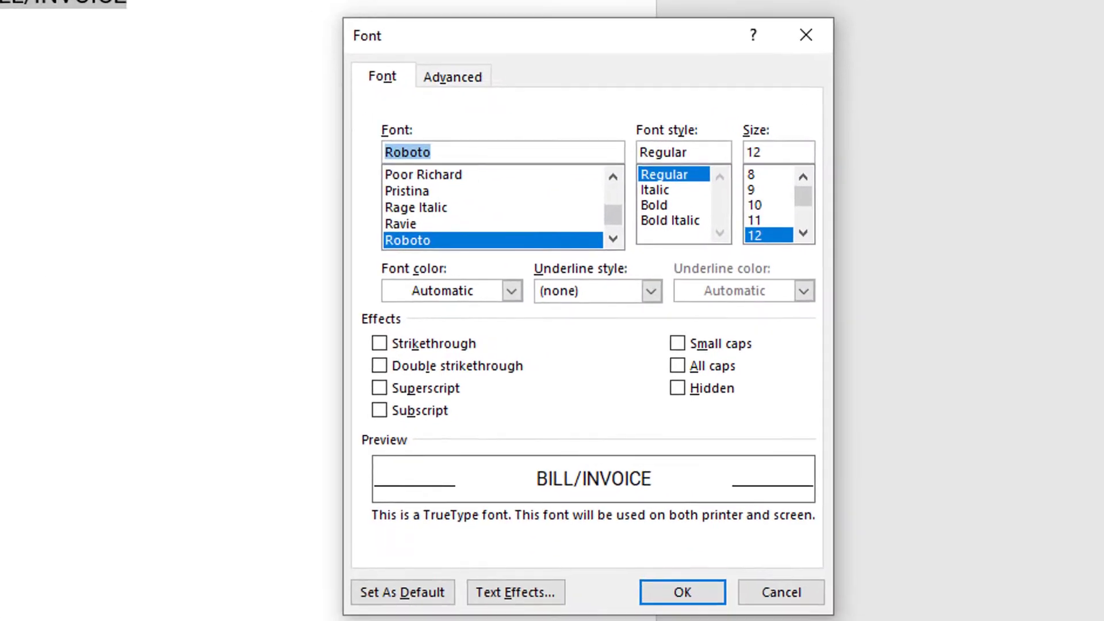
{"action": "type", "text": "he"}
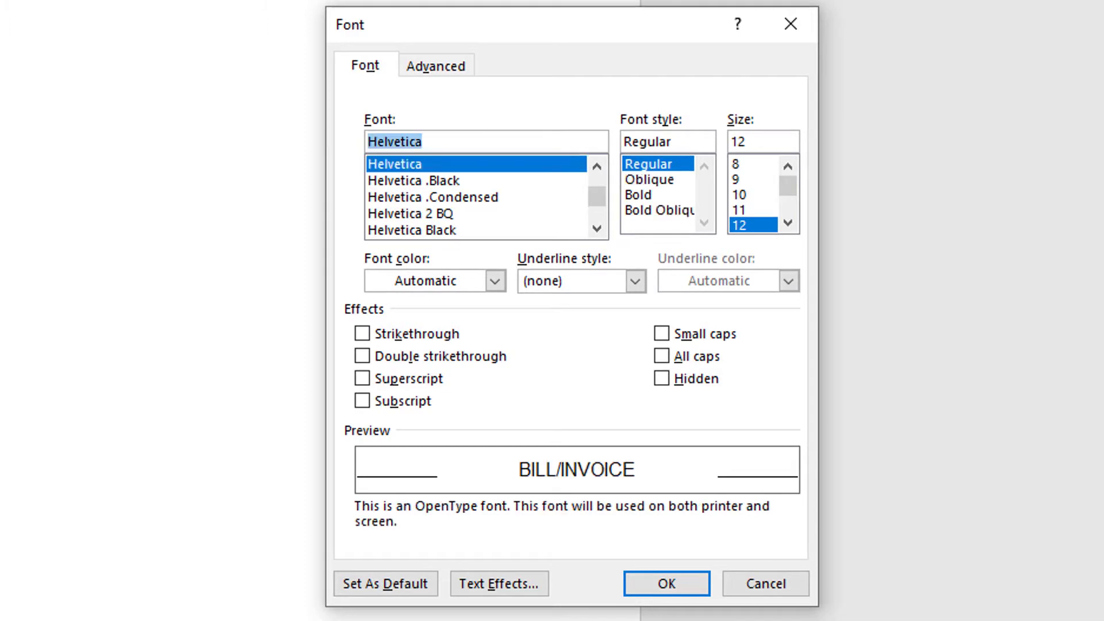
{"action": "key", "text": "End"}
{"action": "type", "text": "cond"}
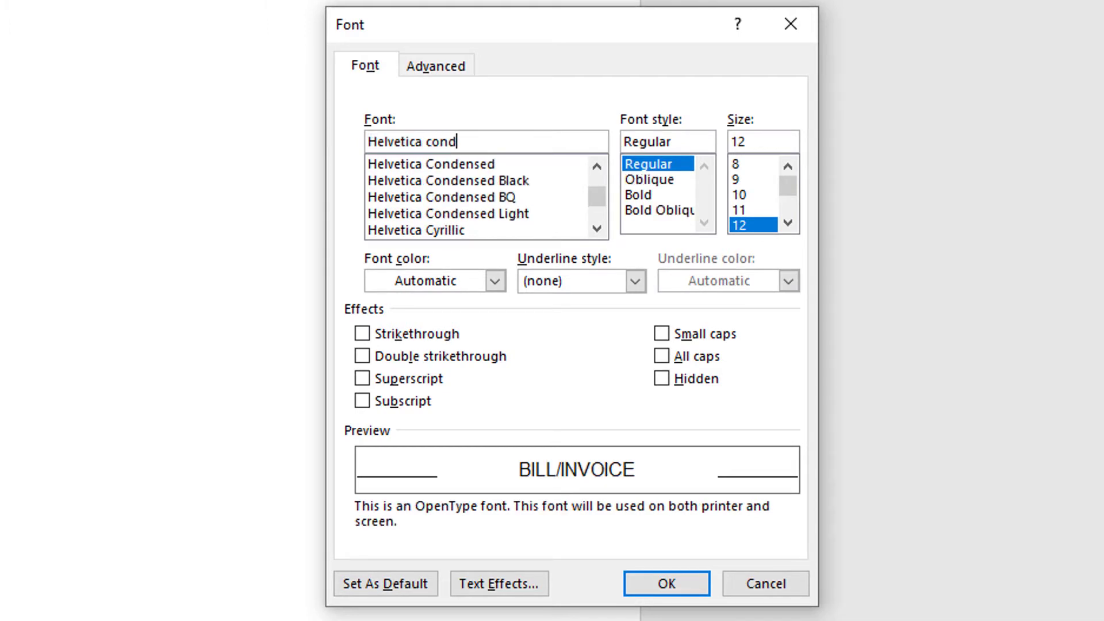
{"action": "key", "text": "Tab"}
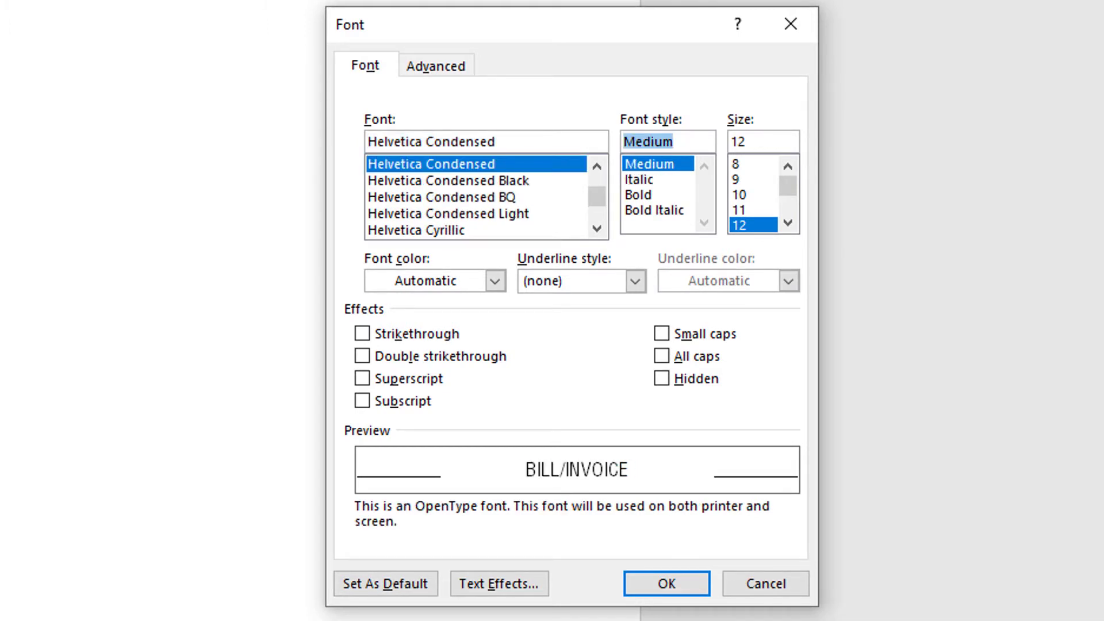
- Give the heading Medium style at 14 pt and underline it
{"action": "key", "text": "Down"}
{"action": "key", "text": "Up"}
{"action": "key", "text": "Tab"}
{"action": "key", "text": "Down"}
{"action": "key", "text": "Up"}
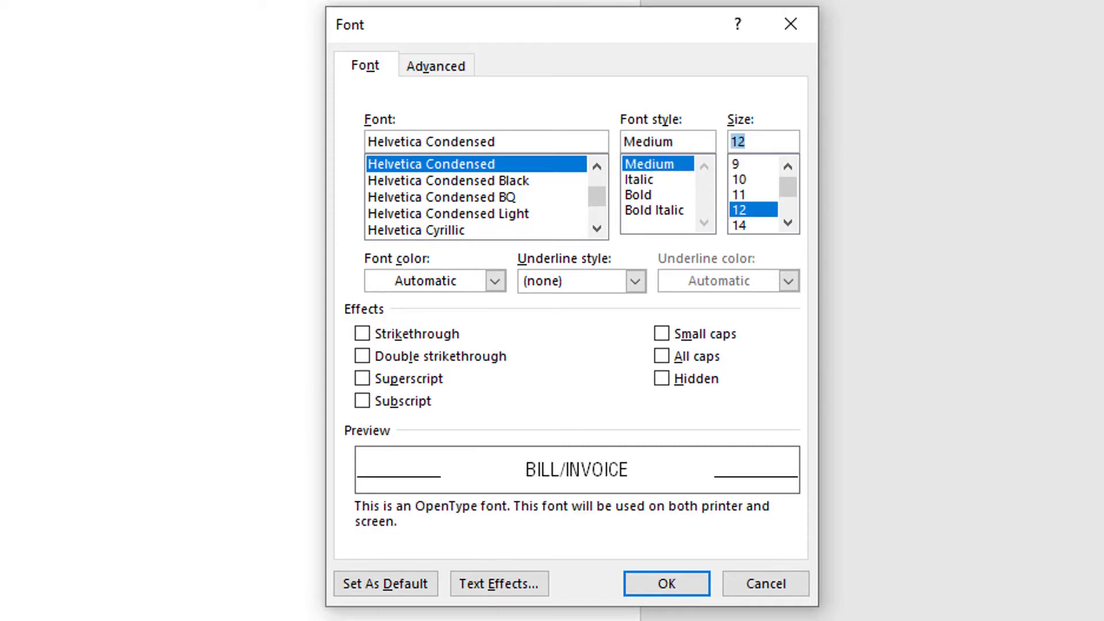
{"action": "key", "text": "Down"}
{"action": "key", "text": "Return"}
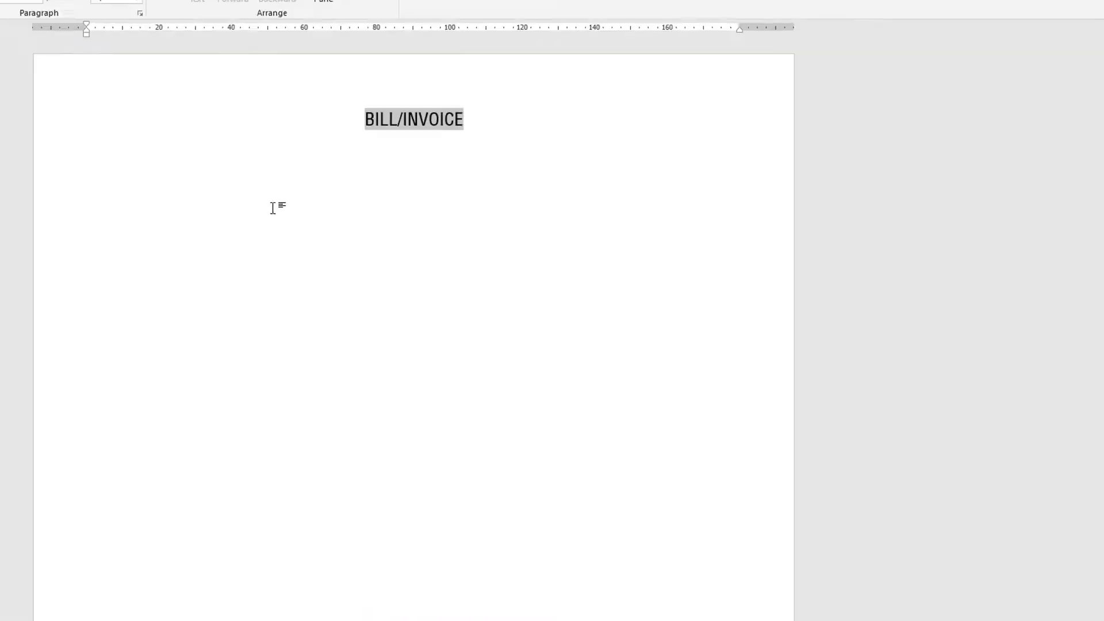
{"action": "key", "text": "ctrl+u"}
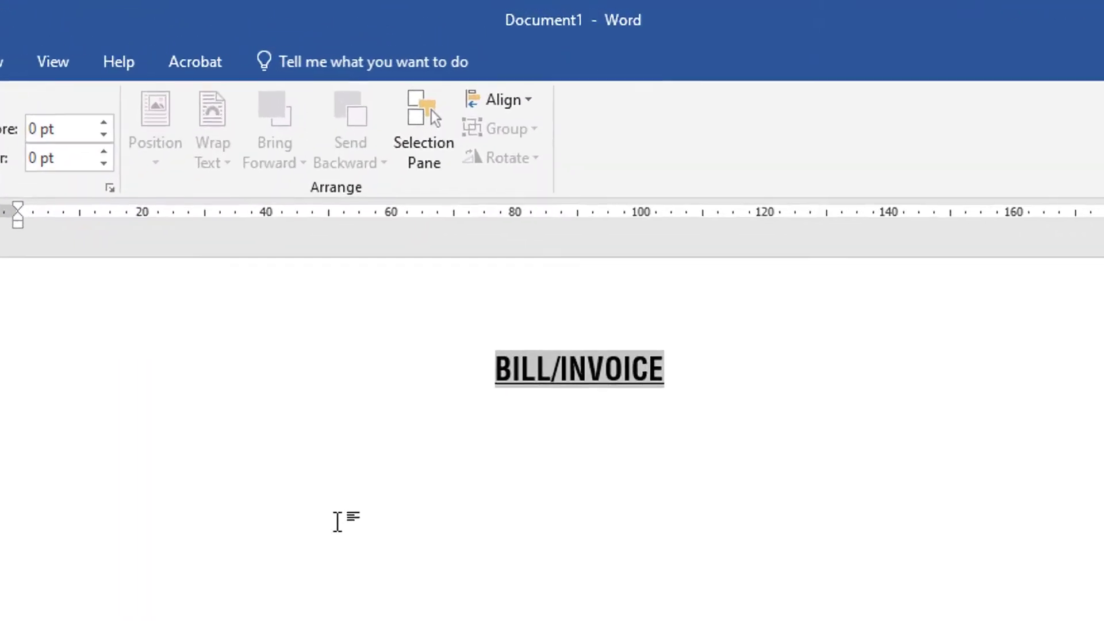
{"action": "key", "text": "Right"}
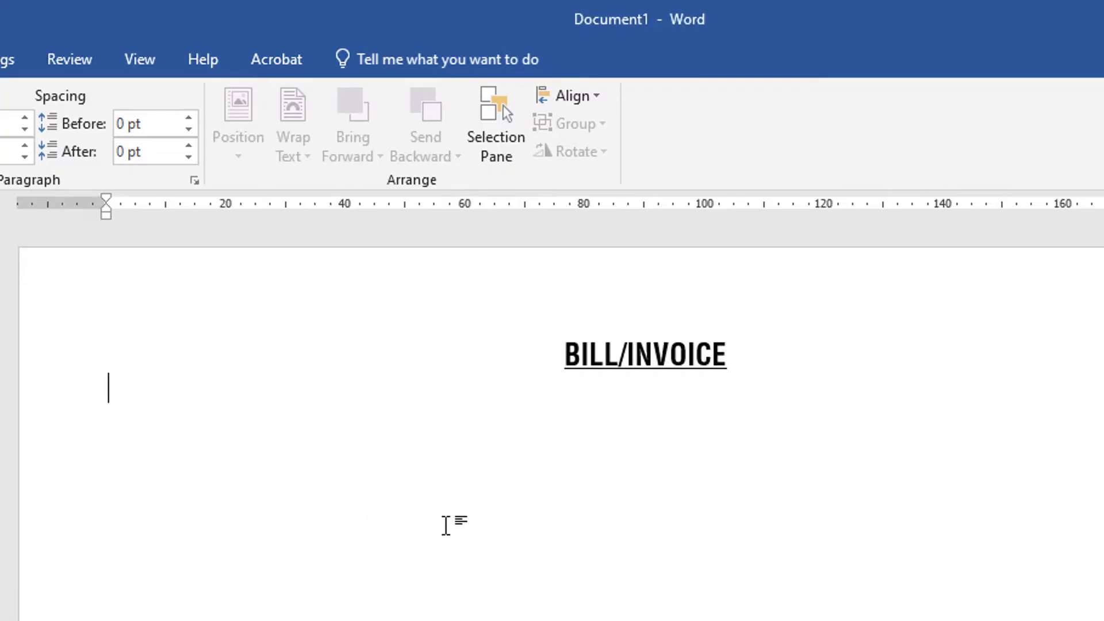
- Insert a 3-column by 2-row table below BILL/INVOICE, then glance at the reference PDF
{"action": "key", "text": "alt+a"}
{"action": "key", "text": "i"}
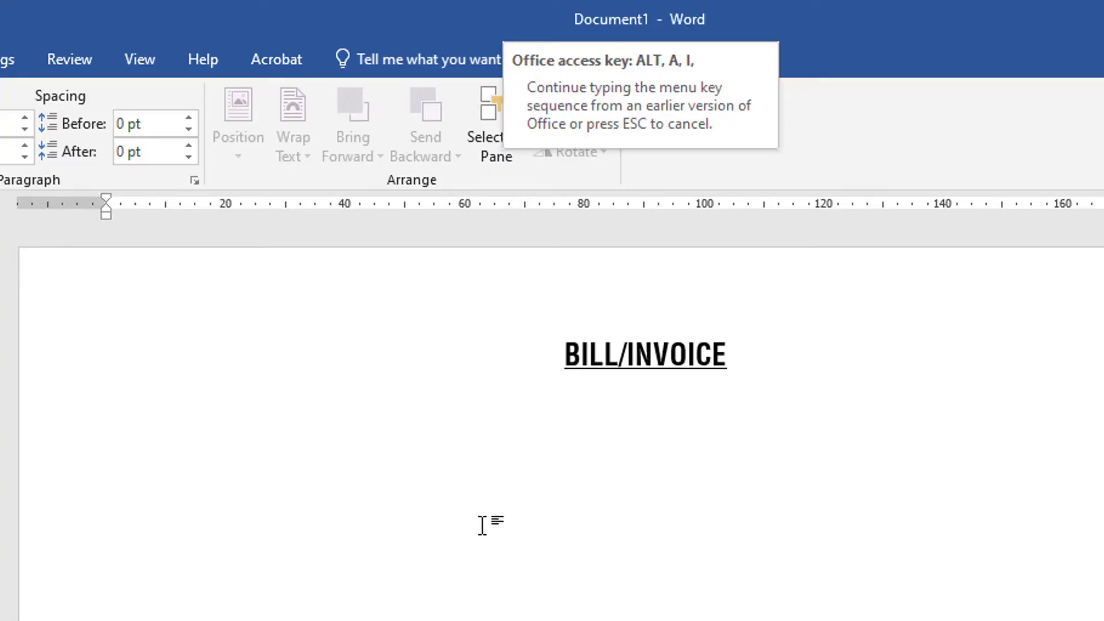
{"action": "key", "text": "t"}
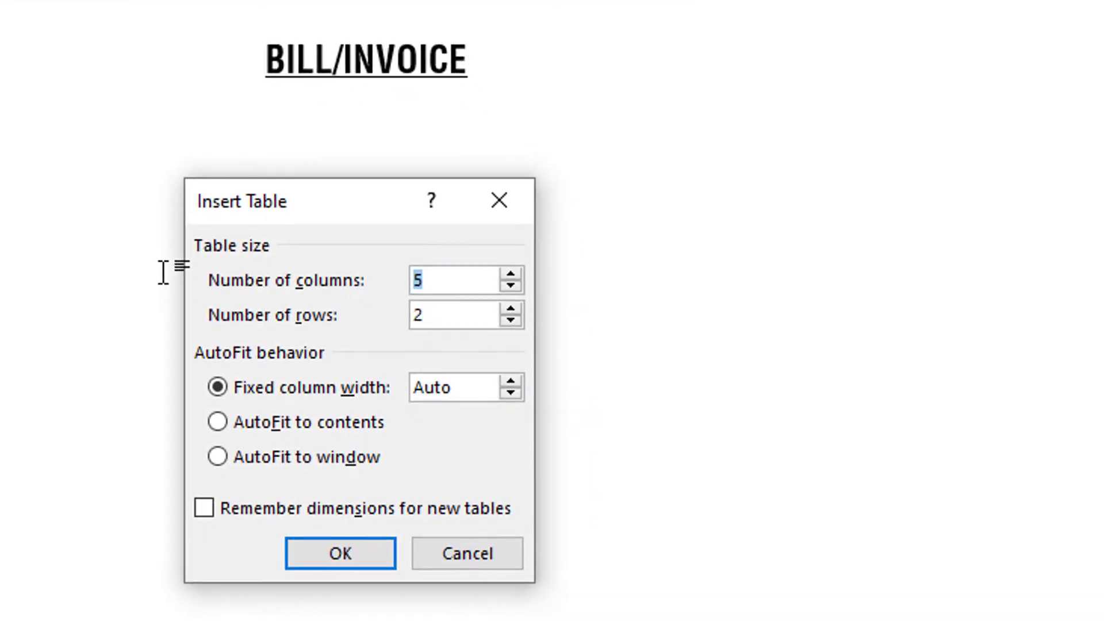
{"action": "type", "text": "3"}
{"action": "key", "text": "Tab"}
{"action": "type", "text": "2"}
{"action": "key", "text": "Return"}
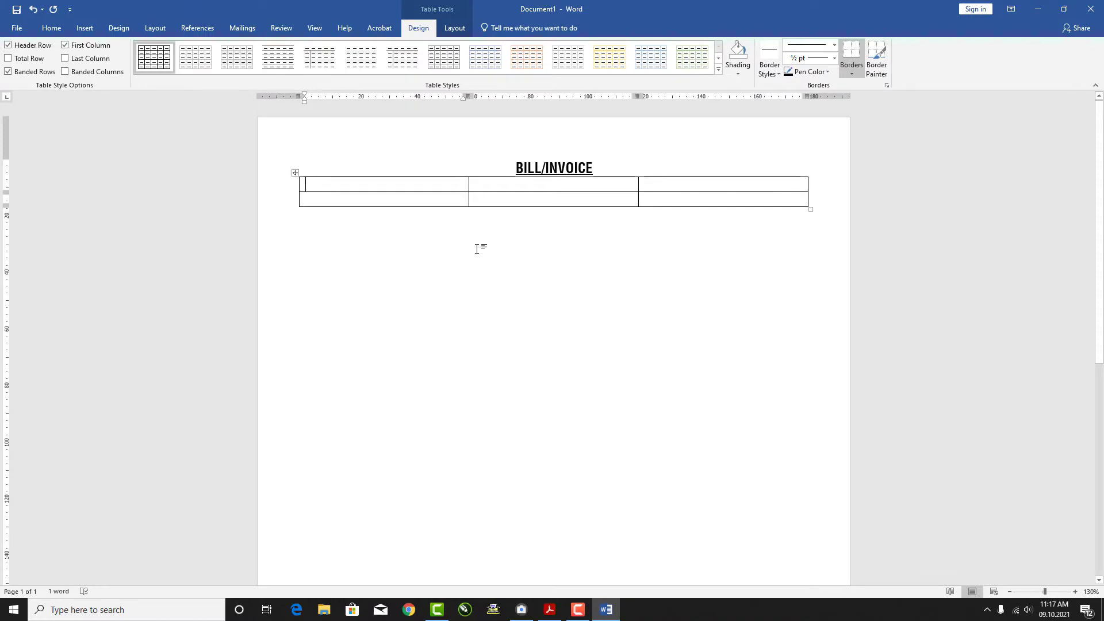
{"action": "key", "text": "alt+Tab"}
{"action": "key", "text": "alt+Tab"}
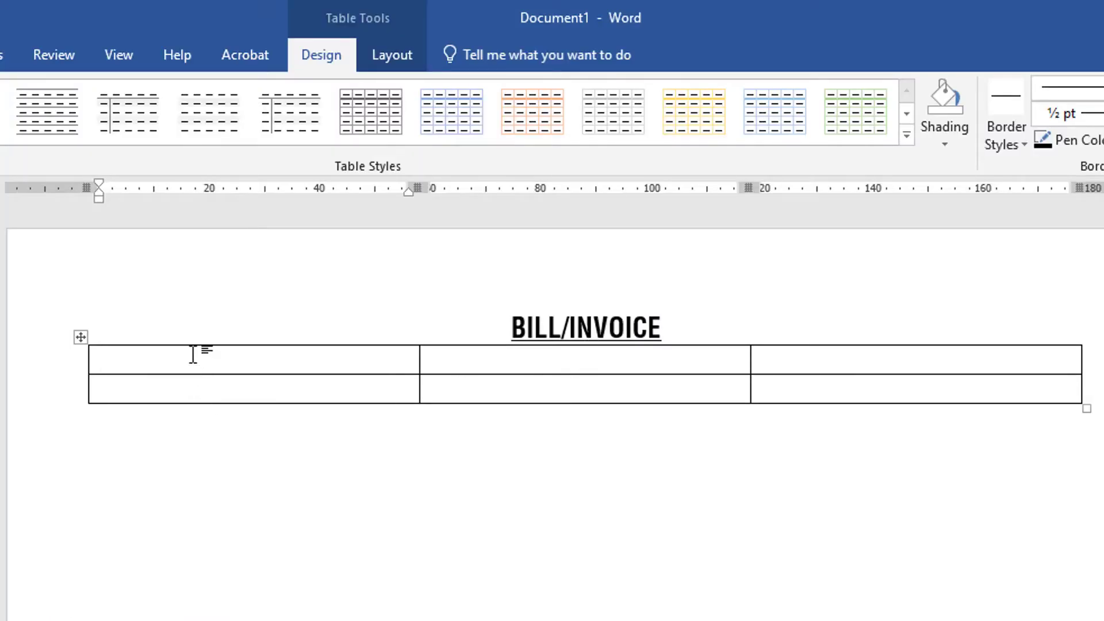
{"action": "left_click", "coordinate": [173, 387]}
{"action": "left_click_drag", "start_coordinate": [79, 339], "coordinate": [80, 345]}
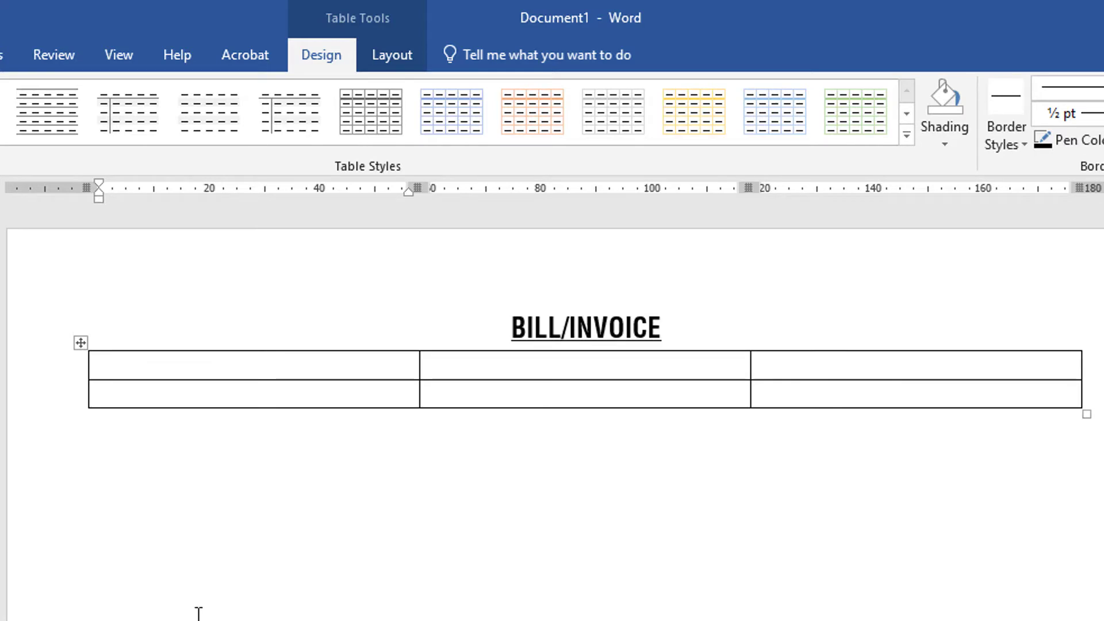
{"action": "key", "text": "ctrl+z"}
{"action": "left_click", "coordinate": [123, 351]}
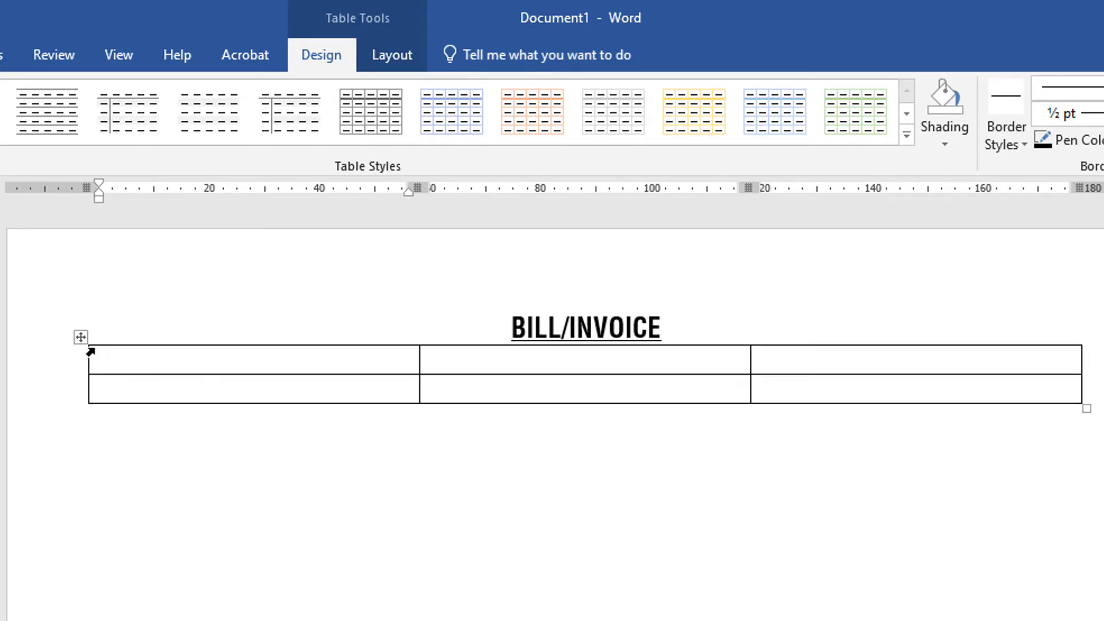
{"action": "left_click_drag", "start_coordinate": [78, 339], "coordinate": [163, 465]}
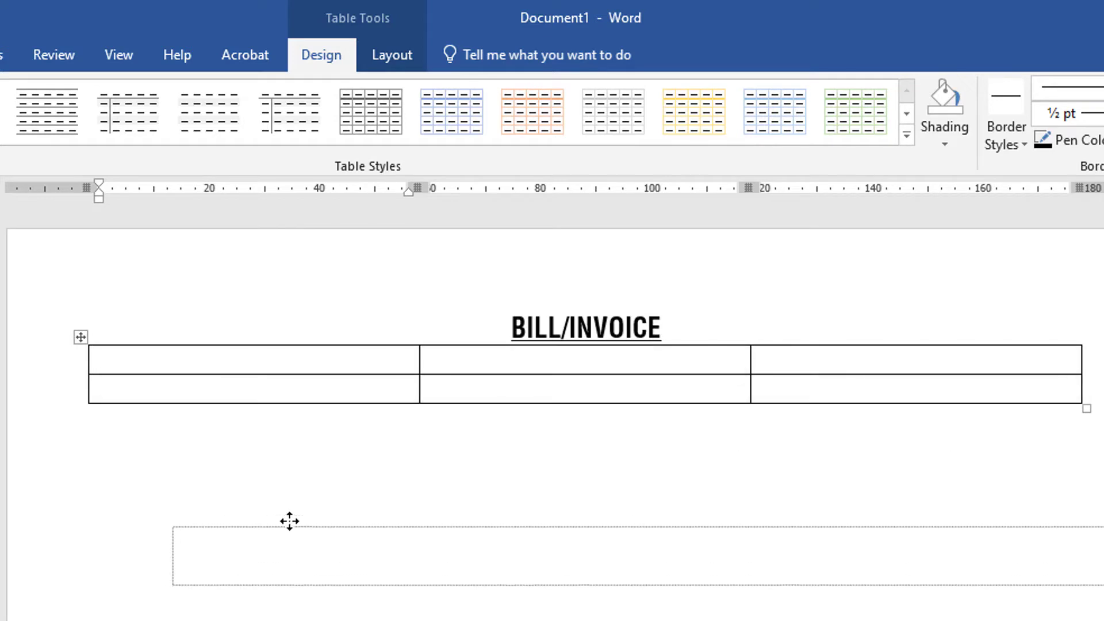
{"action": "key", "text": "ctrl+z"}
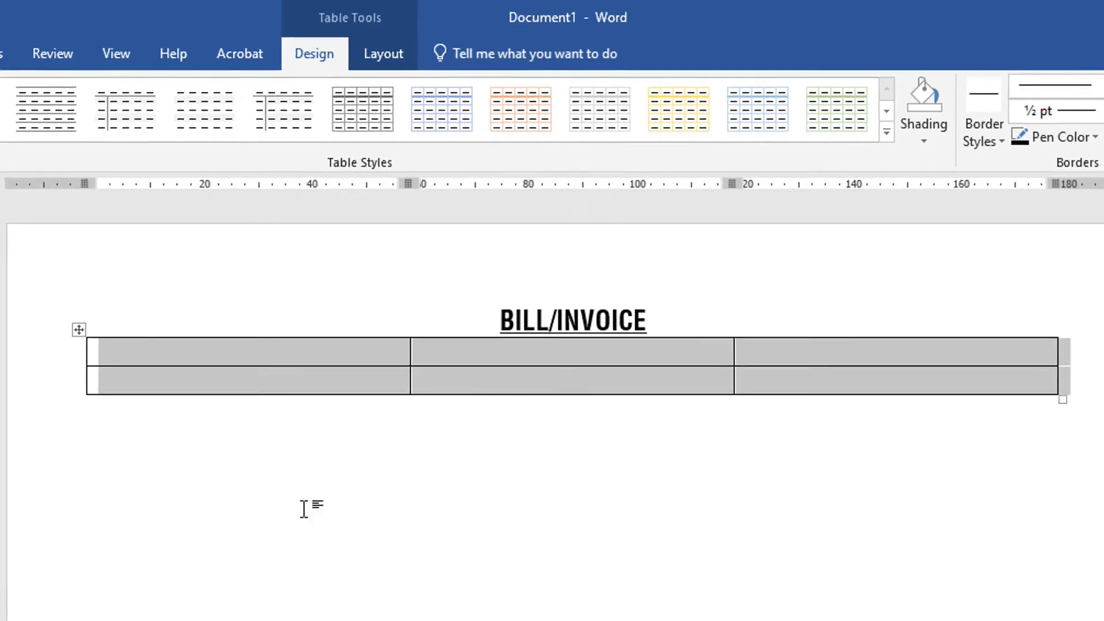
{"action": "left_click", "coordinate": [194, 324]}
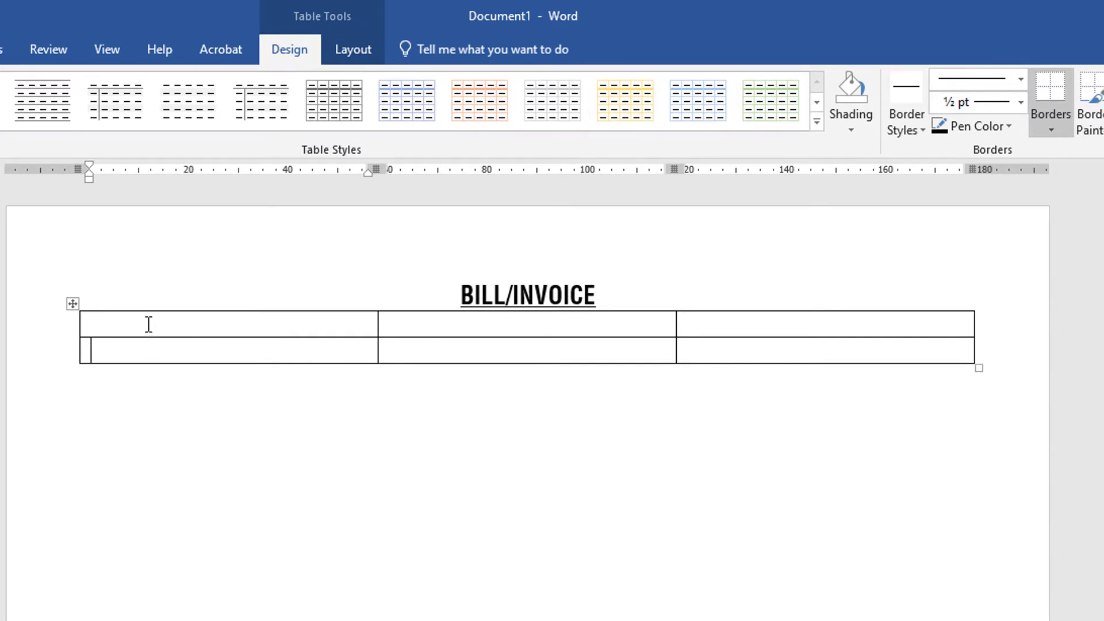
{"action": "left_click", "coordinate": [650, 302]}
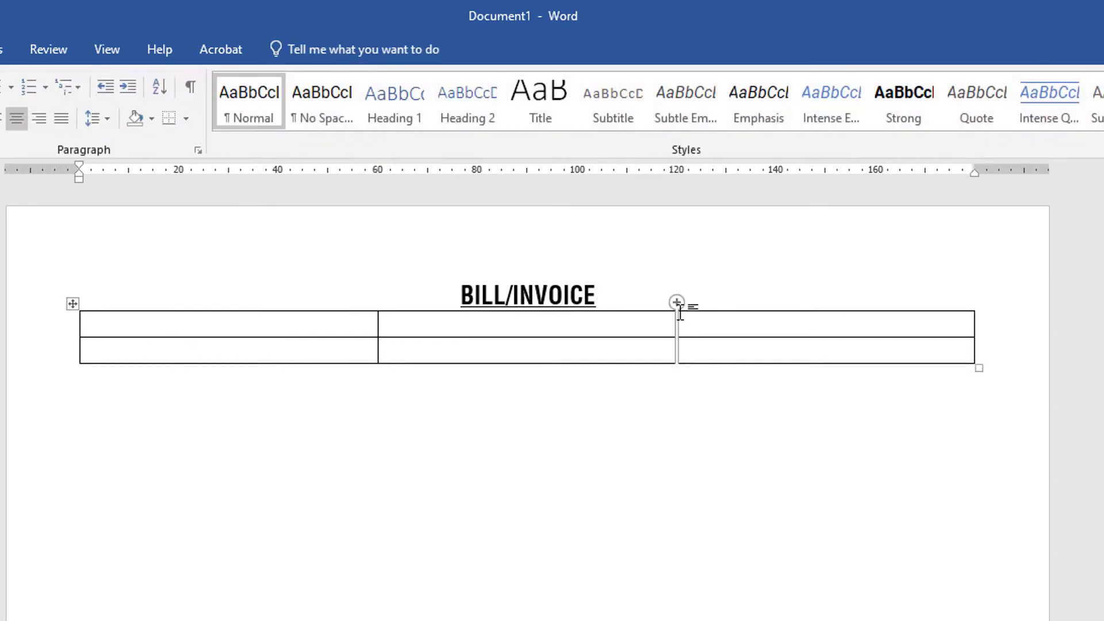
{"action": "key", "text": "Return"}
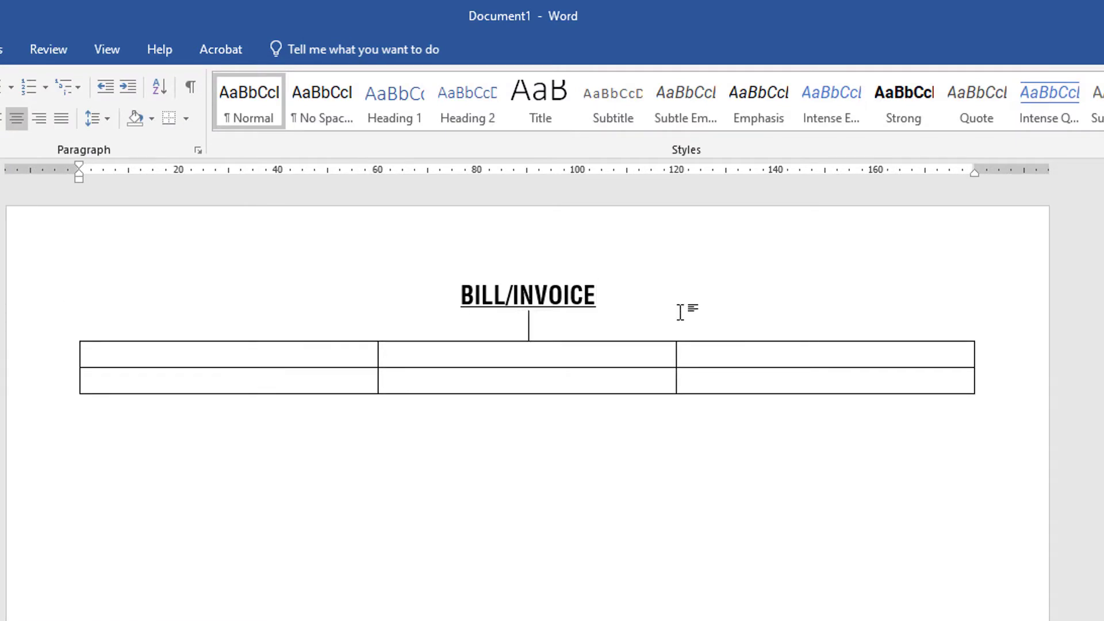
{"action": "key", "text": "BackSpace"}
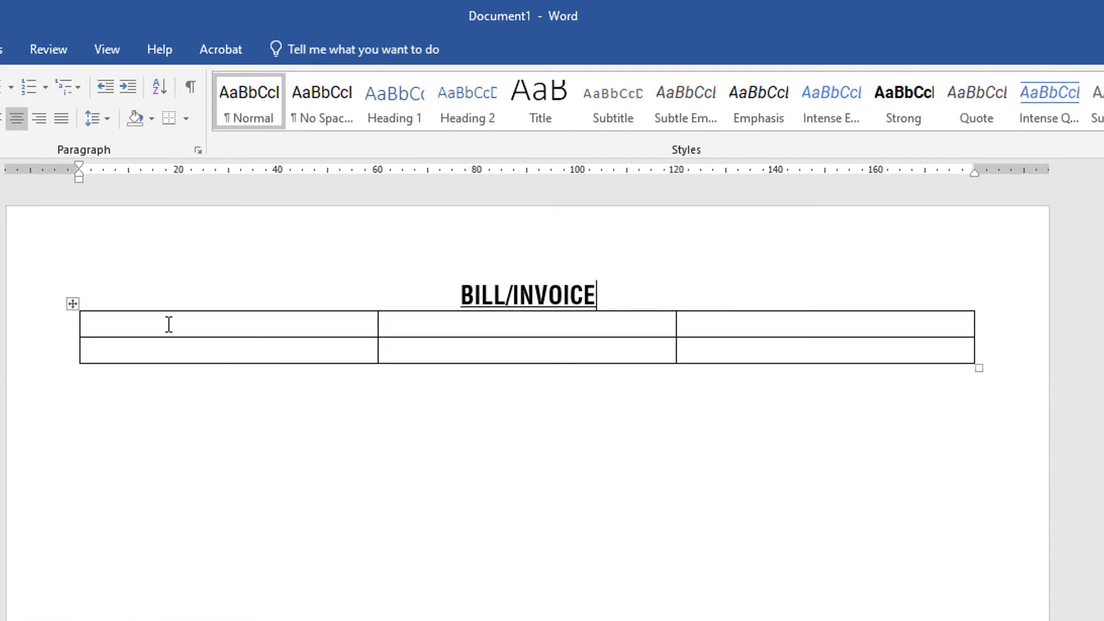
{"action": "left_click", "coordinate": [168, 325]}
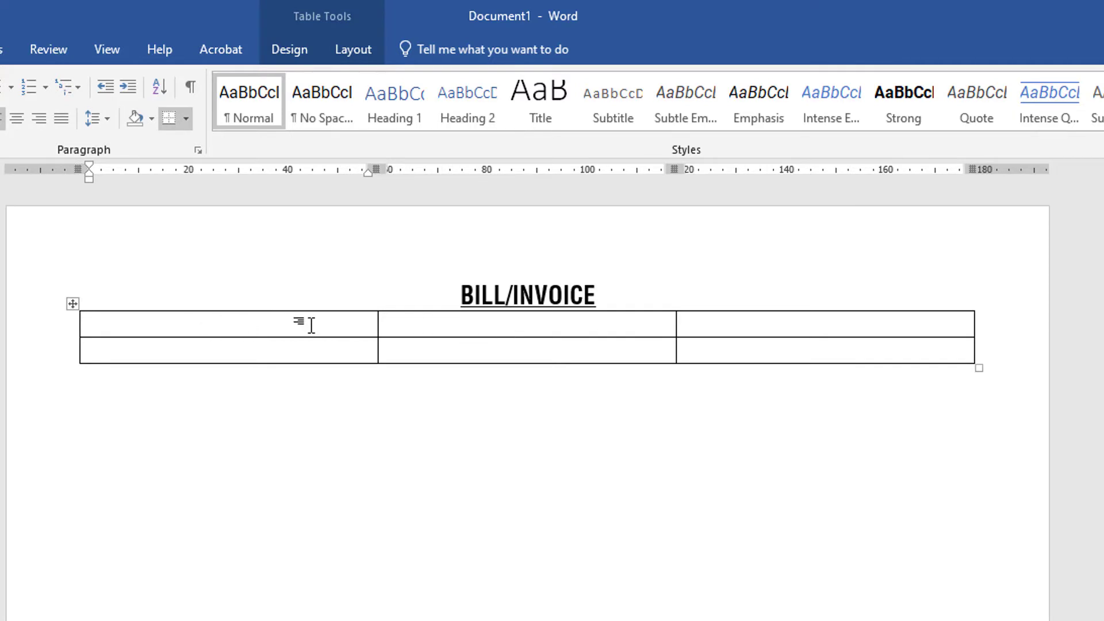
{"action": "key", "text": "alt+a"}
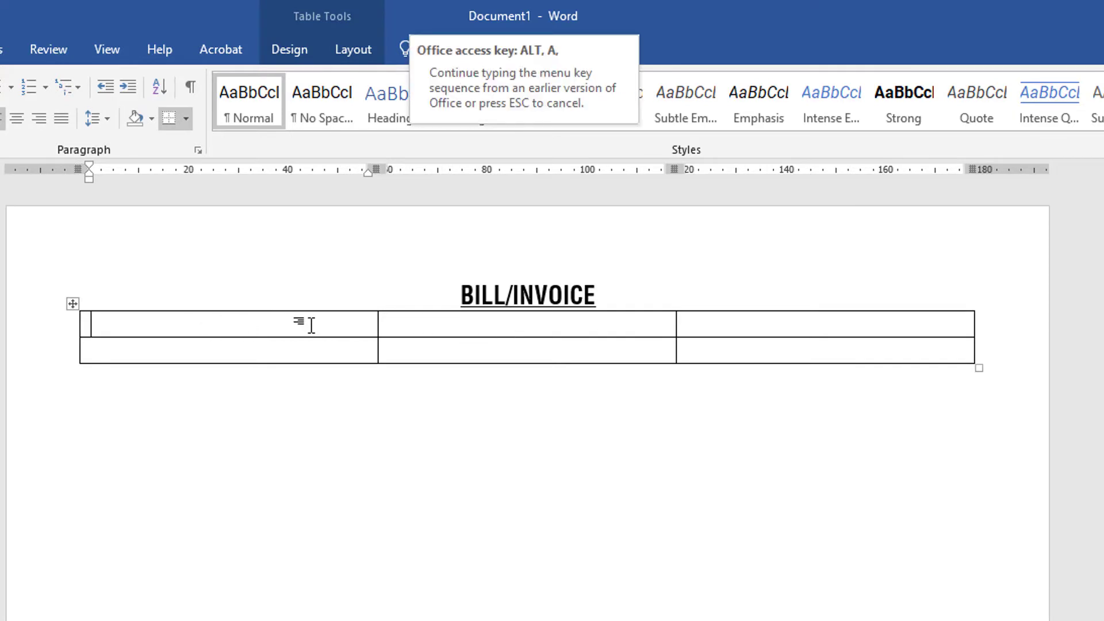
{"action": "key", "text": "t"}
{"action": "key", "text": "ctrl+End"}
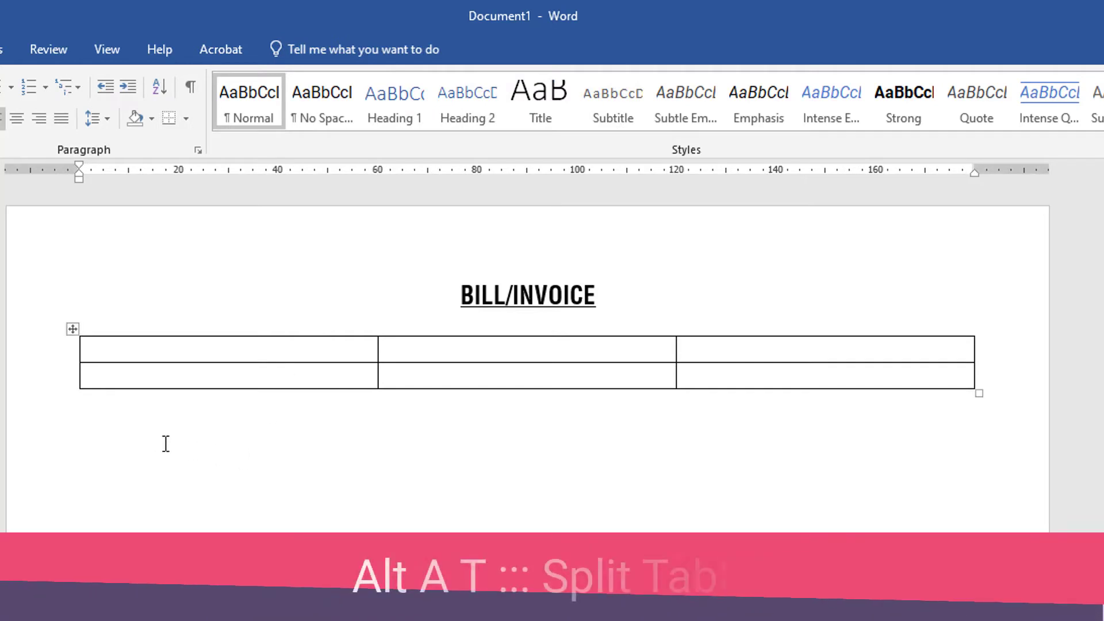
{"action": "key", "text": "Return"}
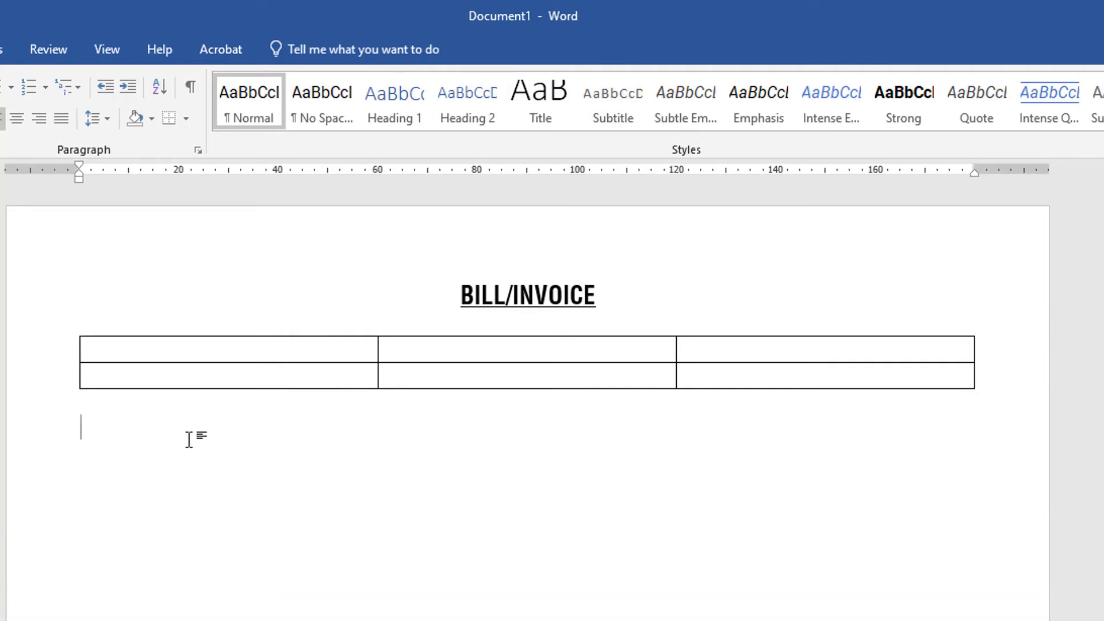
{"action": "left_click", "coordinate": [631, 293]}
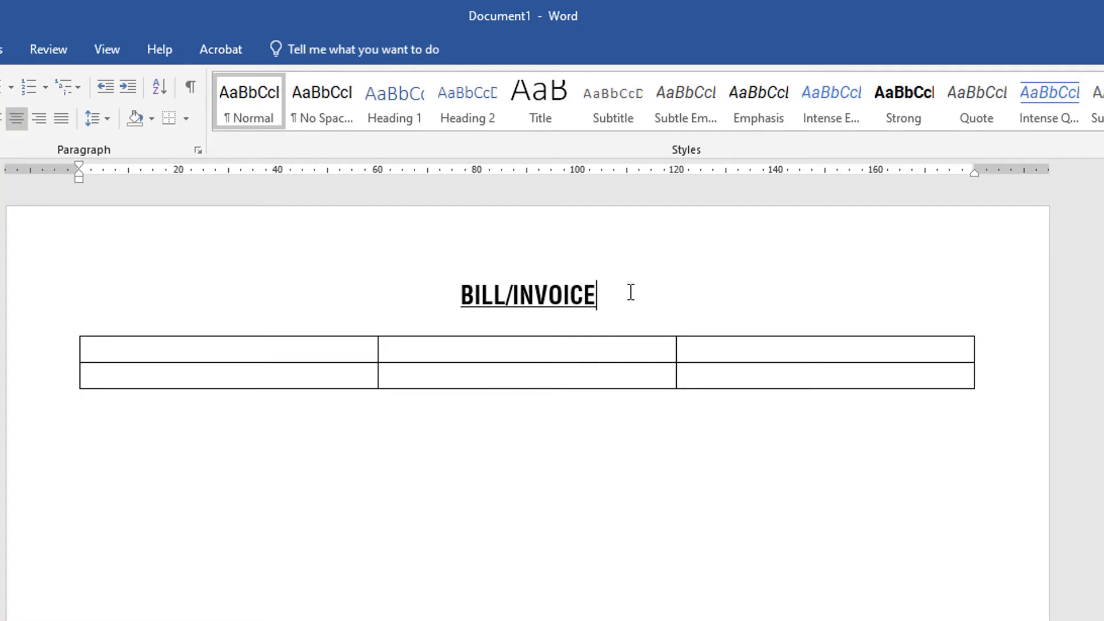
{"action": "left_click", "coordinate": [201, 346]}
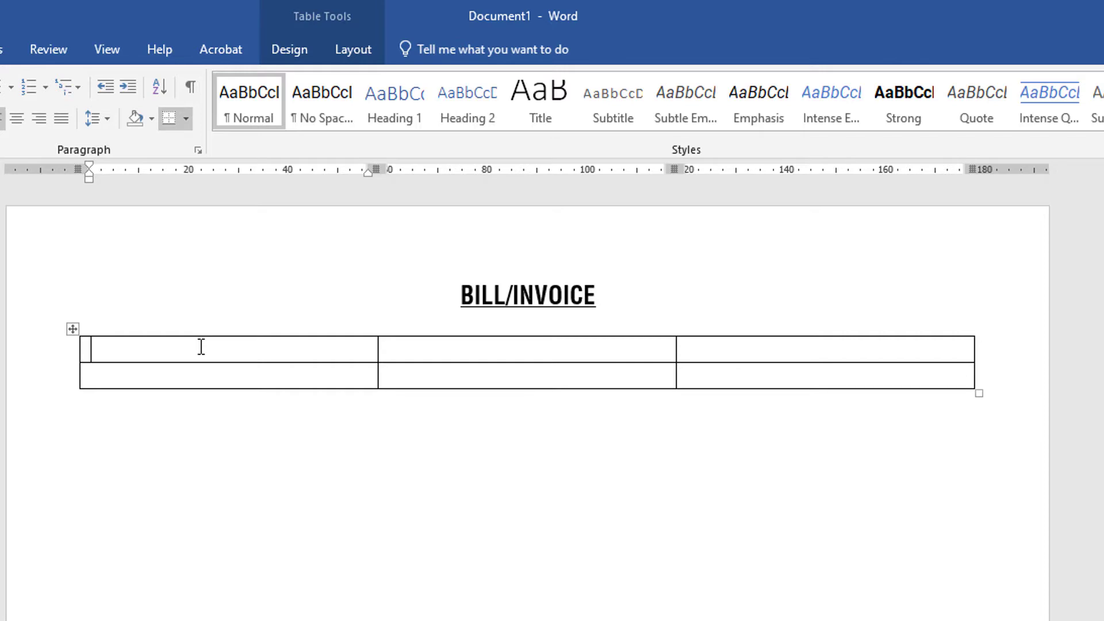
{"action": "left_click", "coordinate": [417, 349]}
{"action": "left_click", "coordinate": [709, 347]}
{"action": "left_click", "coordinate": [557, 352]}
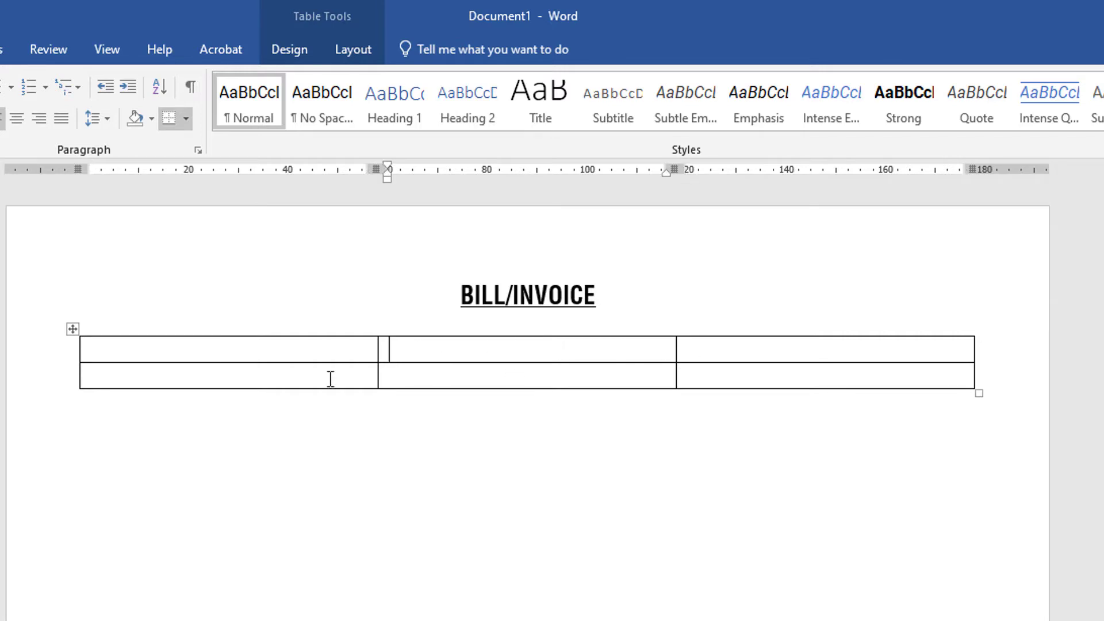
{"action": "left_click", "coordinate": [216, 373]}
{"action": "key", "text": "ctrl+shift+Return"}
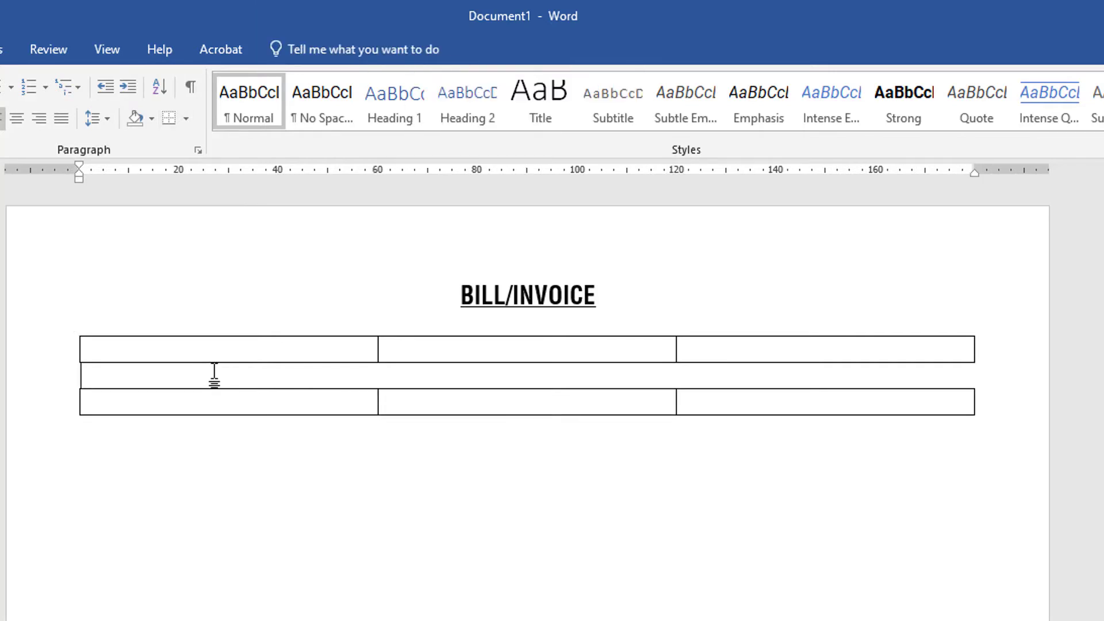
{"action": "key", "text": "Delete"}
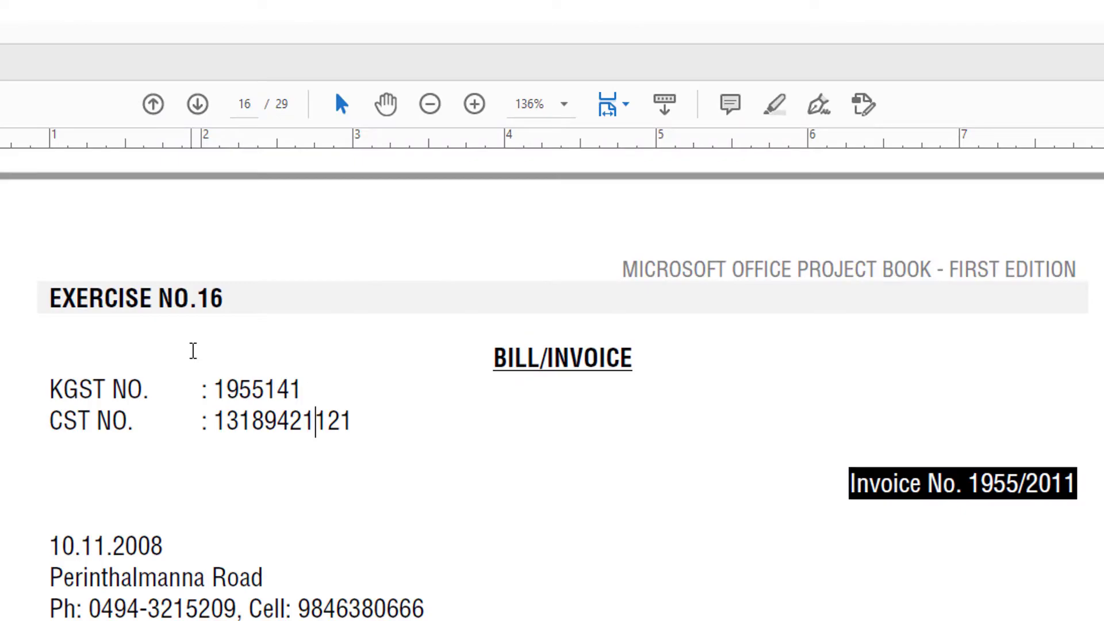
{"action": "type", "text": "KGS"}
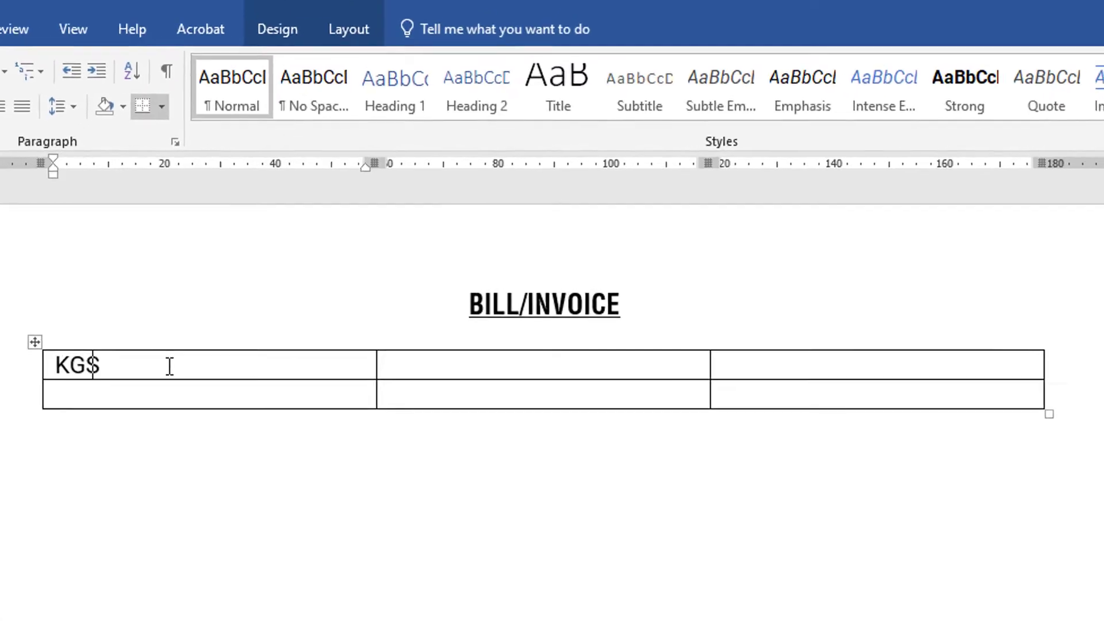
{"action": "type", "text": "T NO"}
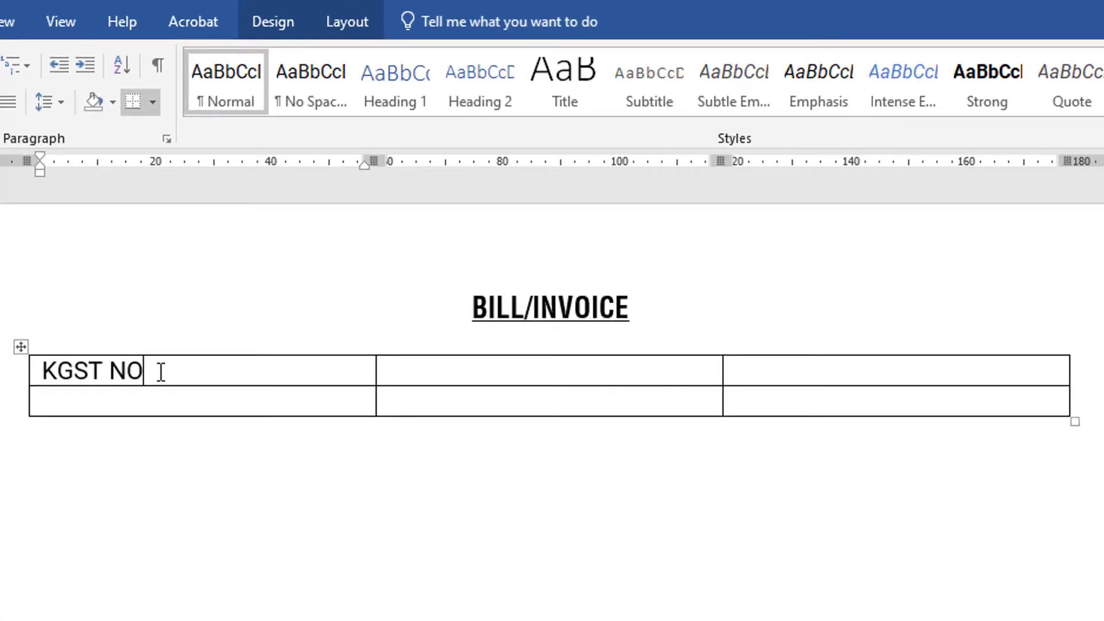
{"action": "type", "text": ".\t"}
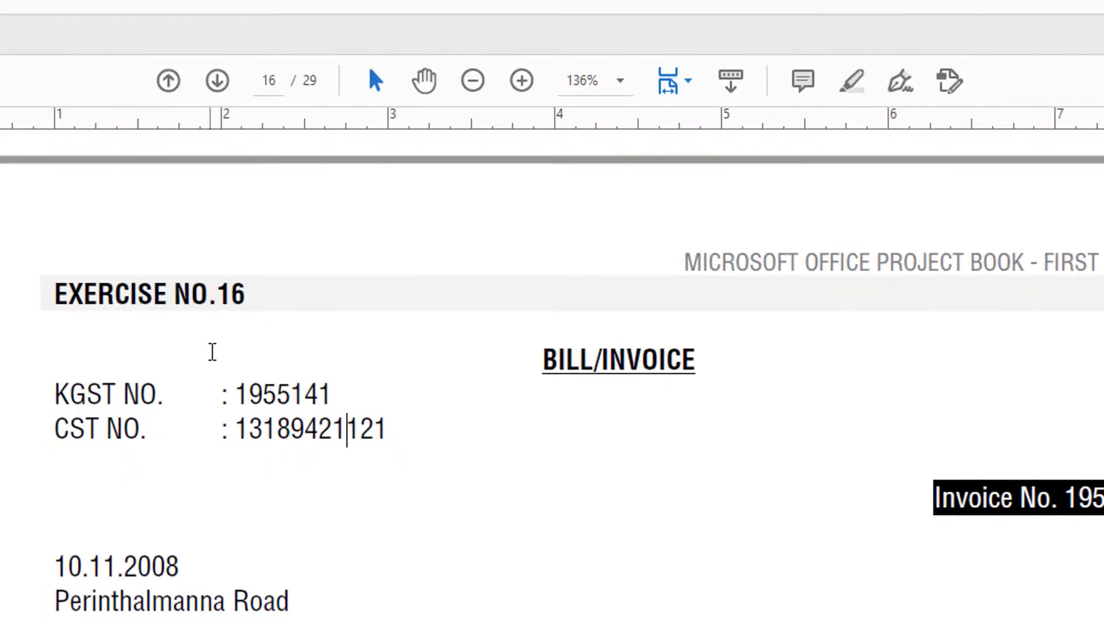
{"action": "type", "text": ":"}
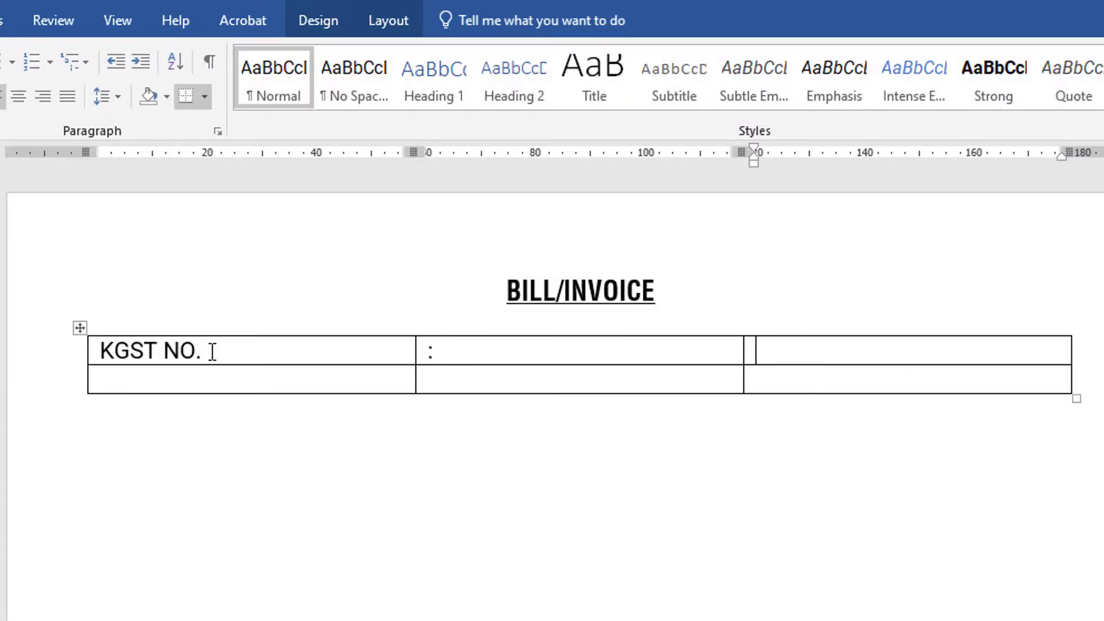
{"action": "key", "text": "Tab"}
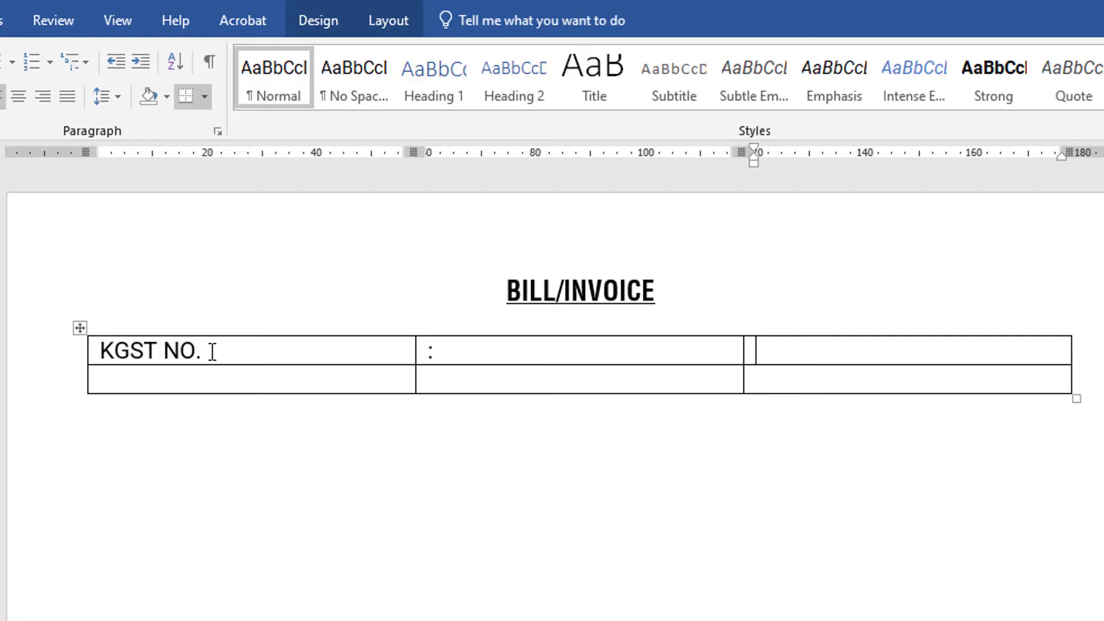
{"action": "type", "text": "1"}
{"action": "type", "text": "955141"}
{"action": "key", "text": "Left"}
{"action": "key", "text": "Left"}
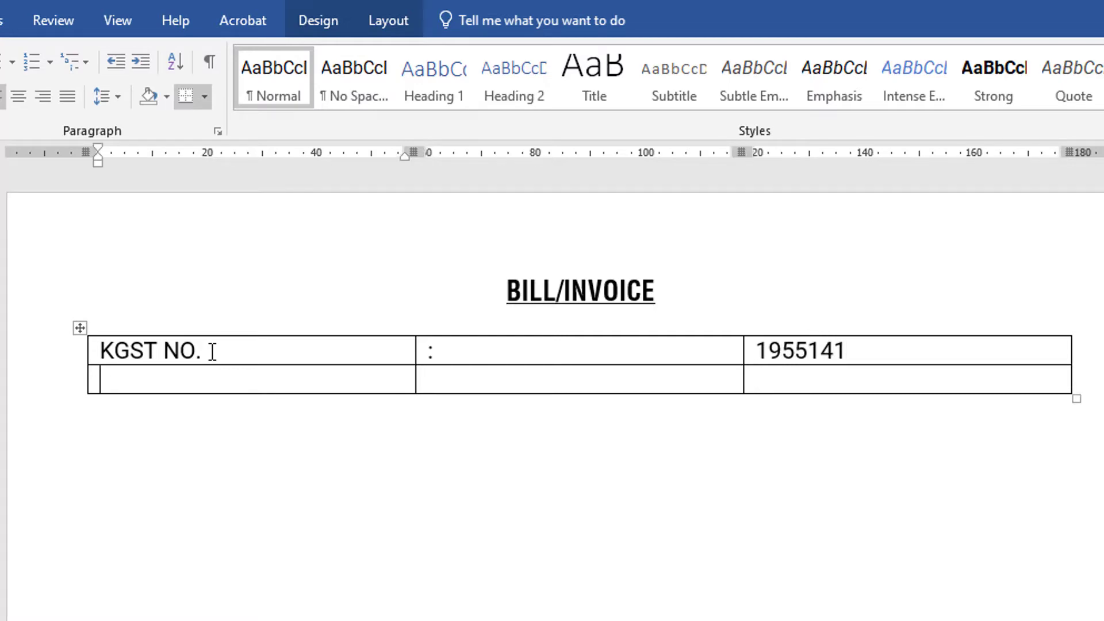
{"action": "type", "text": "C"}
{"action": "type", "text": "ST NO."}
{"action": "key", "text": "Tab"}
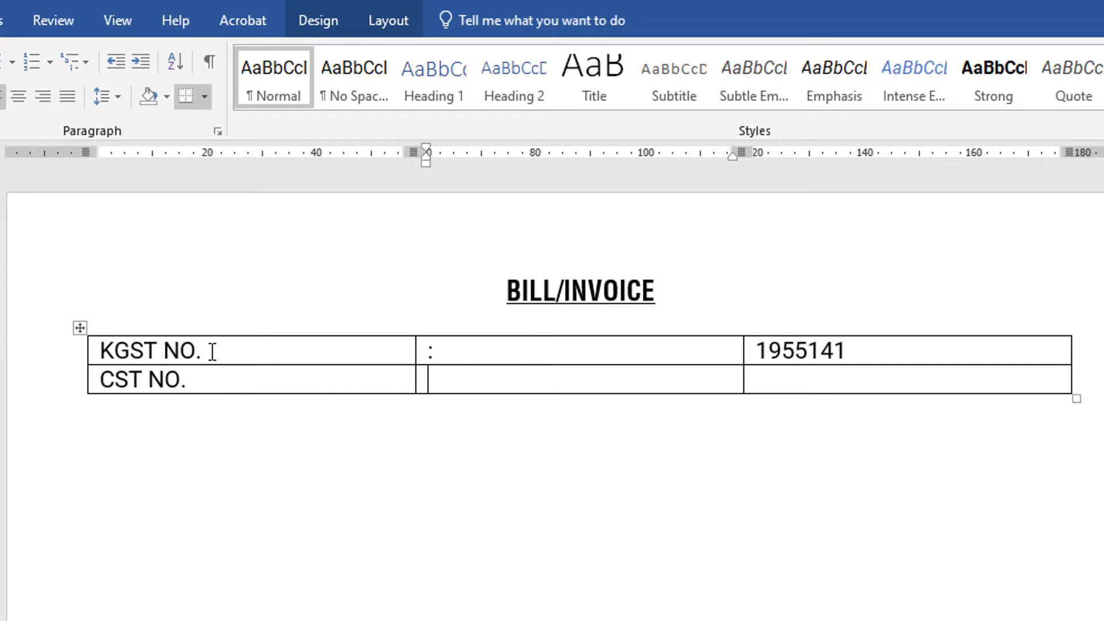
{"action": "type", "text": ":"}
{"action": "key", "text": "Tab"}
{"action": "key", "text": "alt+Tab"}
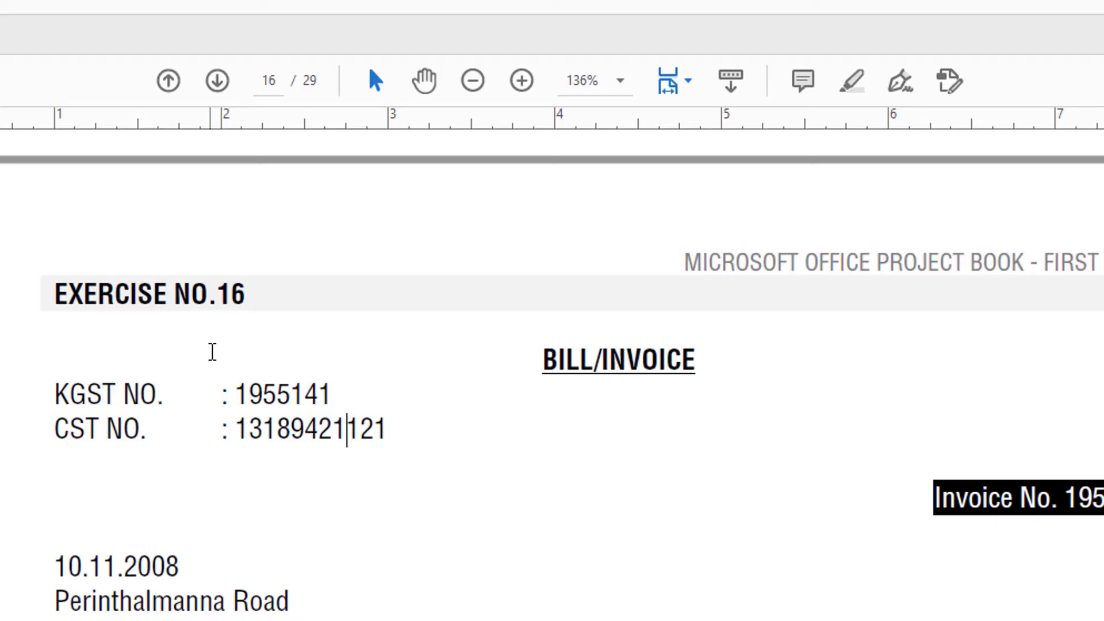
{"action": "key", "text": "alt+Tab"}
{"action": "type", "text": "31"}
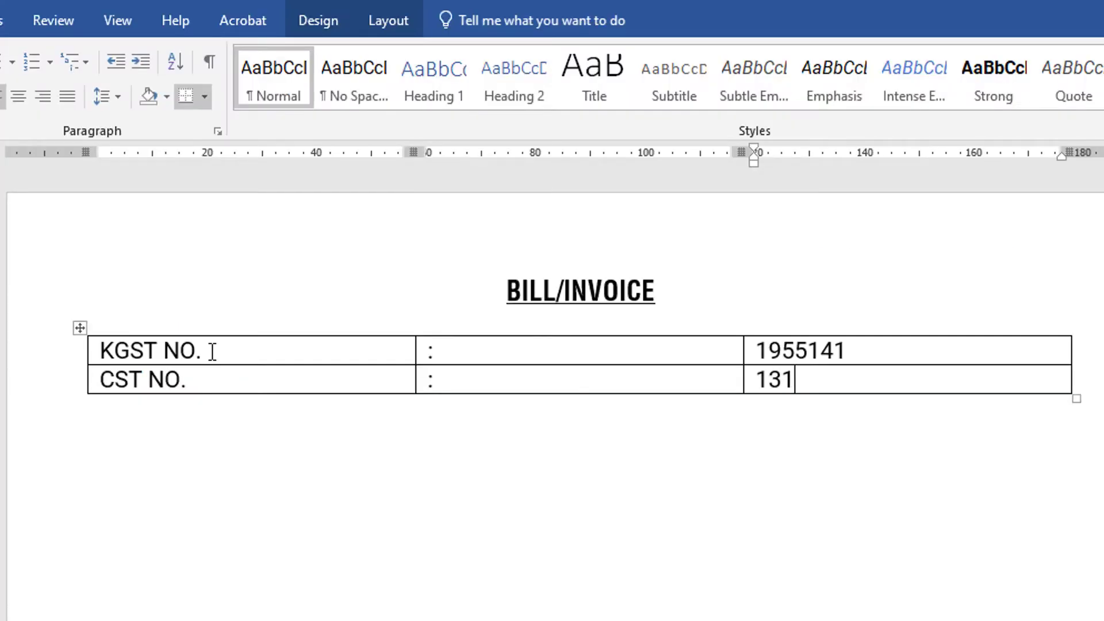
{"action": "type", "text": "8"}
{"action": "key", "text": "alt+Tab"}
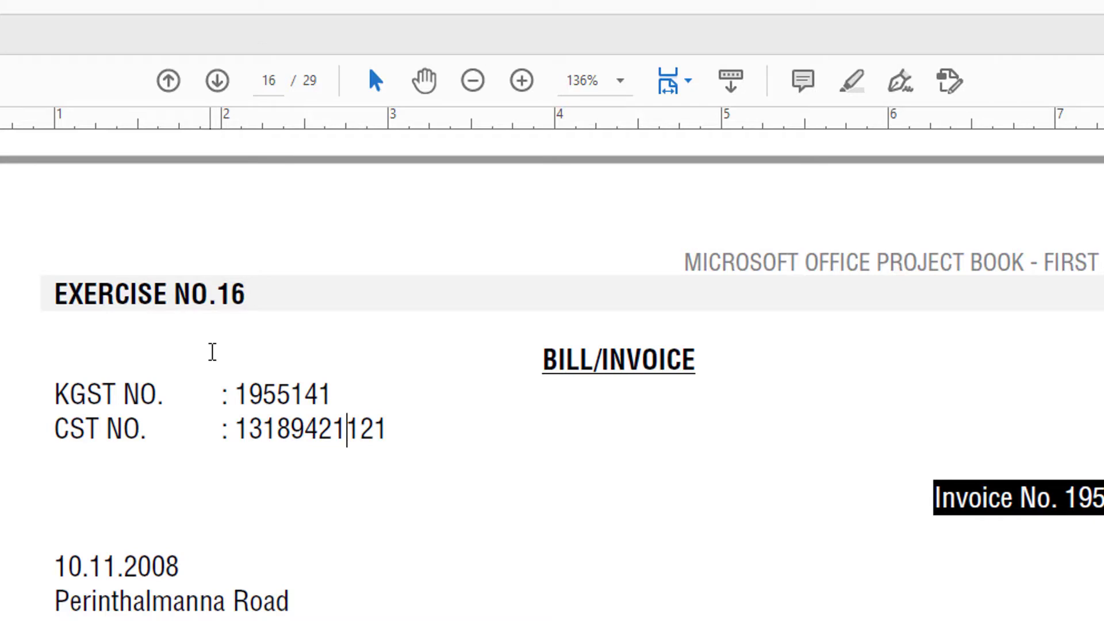
{"action": "key", "text": "alt+Tab"}
{"action": "type", "text": "9"}
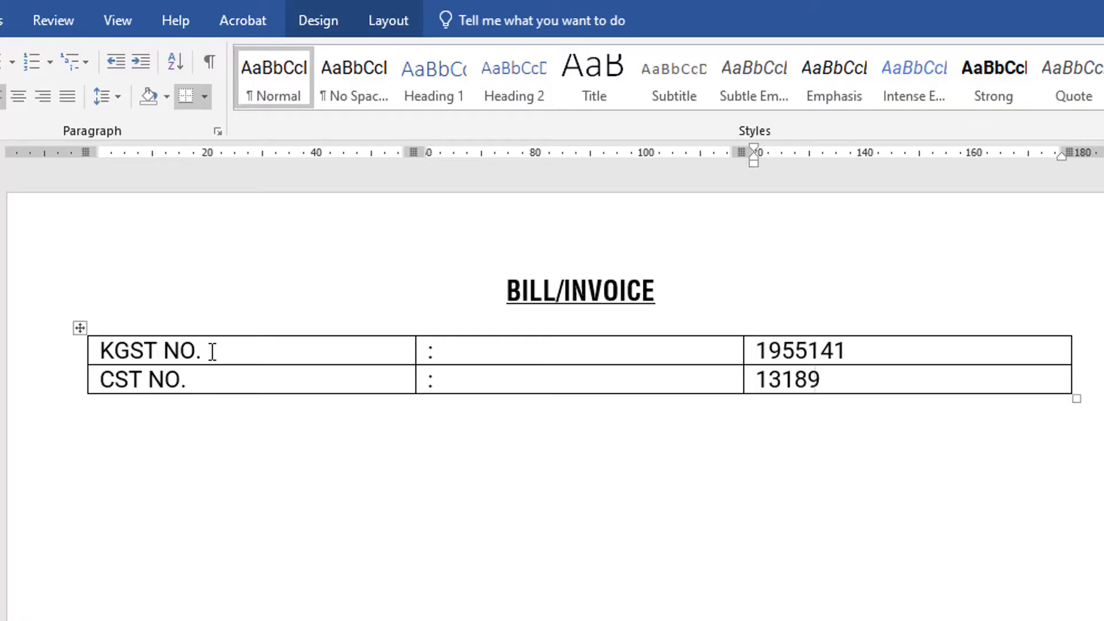
{"action": "type", "text": "421"}
{"action": "type", "text": "12"}
{"action": "key", "text": "alt+Tab"}
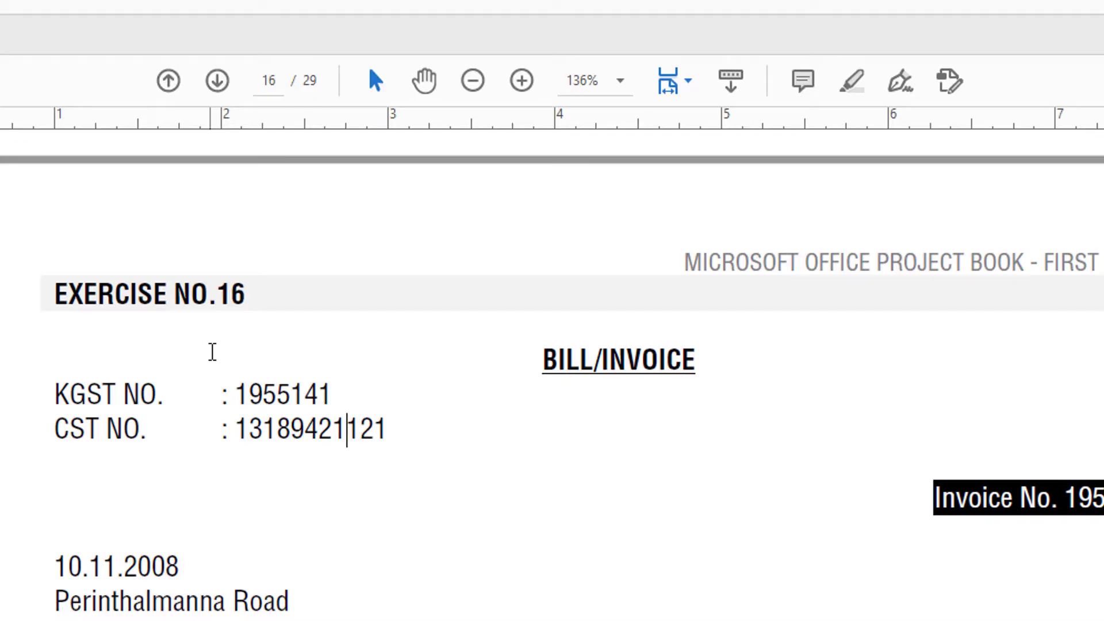
{"action": "key", "text": "alt+Tab"}
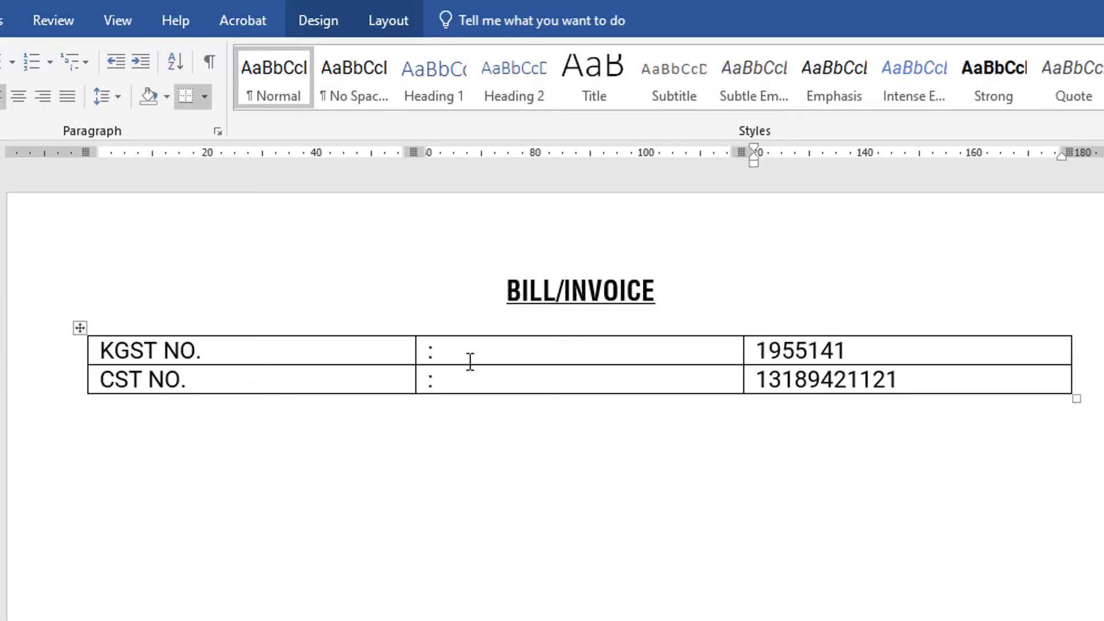
- AutoFit the table columns to their contents
{"action": "left_click", "coordinate": [478, 352]}
{"action": "key", "text": "alt+a"}
{"action": "key", "text": "a"}
{"action": "key", "text": "f"}
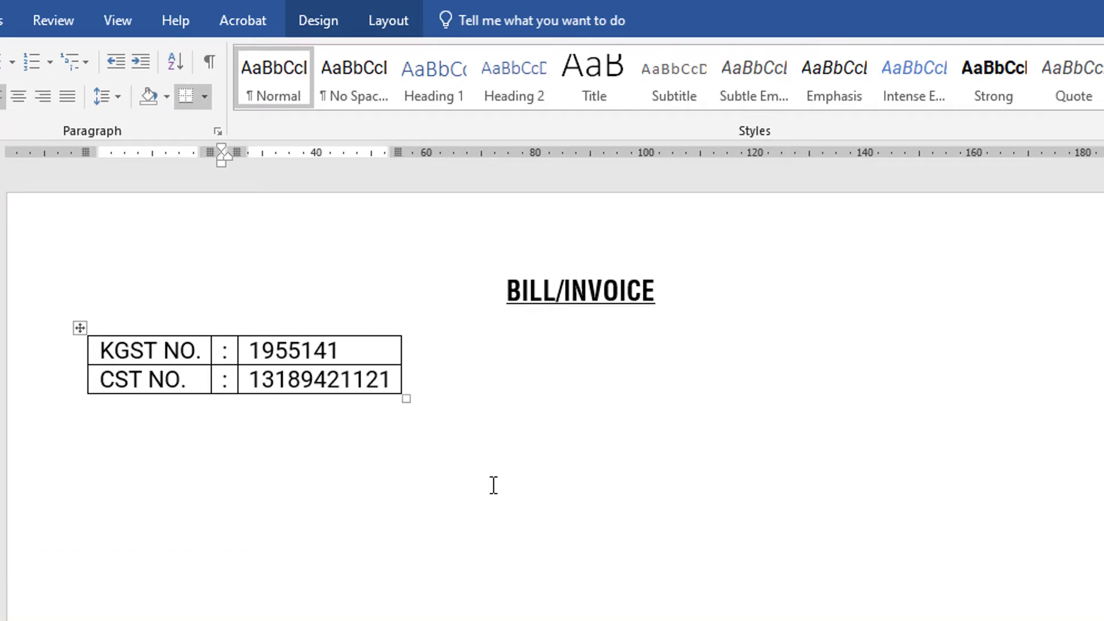
{"action": "key", "text": "alt+a"}
{"action": "key", "text": "a"}
{"action": "key", "text": "w"}
{"action": "left_click", "coordinate": [397, 21]}
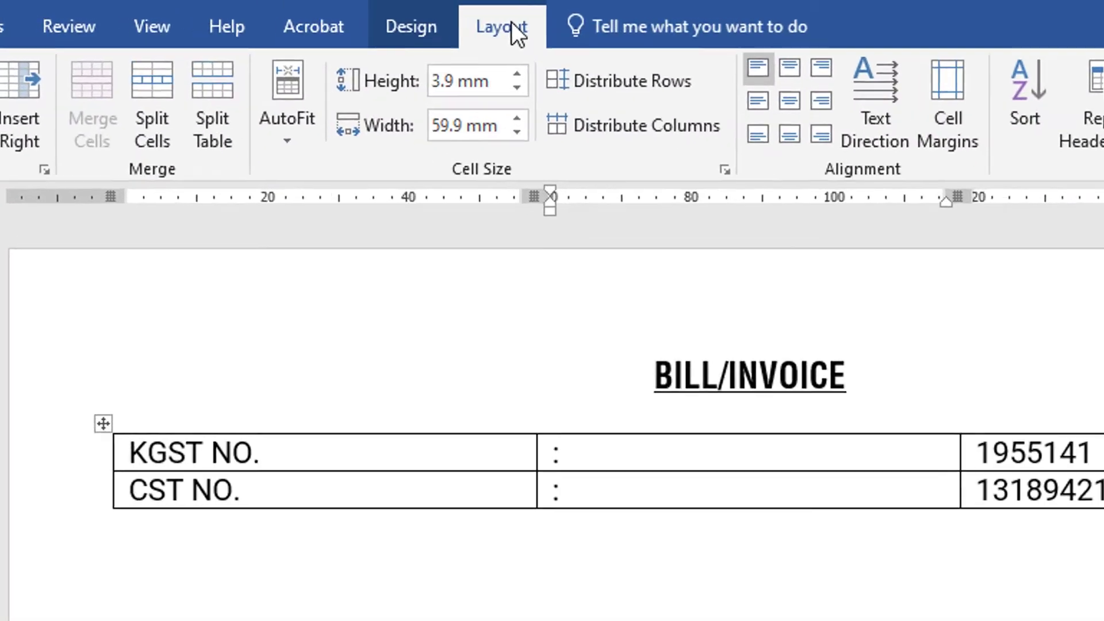
{"action": "left_click", "coordinate": [287, 138]}
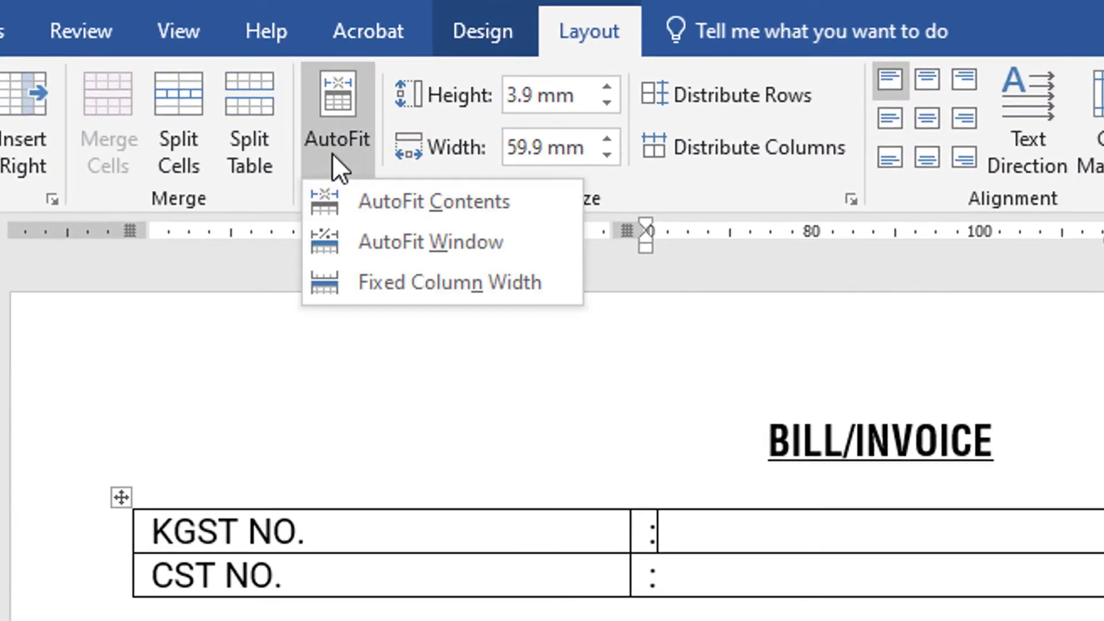
{"action": "left_click", "coordinate": [403, 201]}
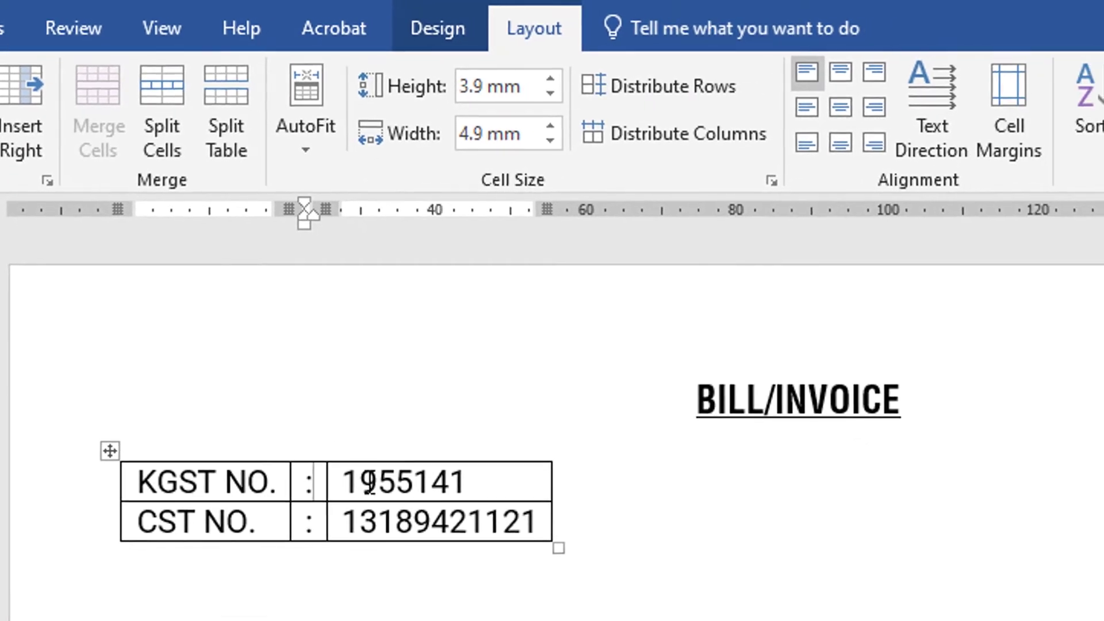
{"action": "left_click", "coordinate": [485, 479]}
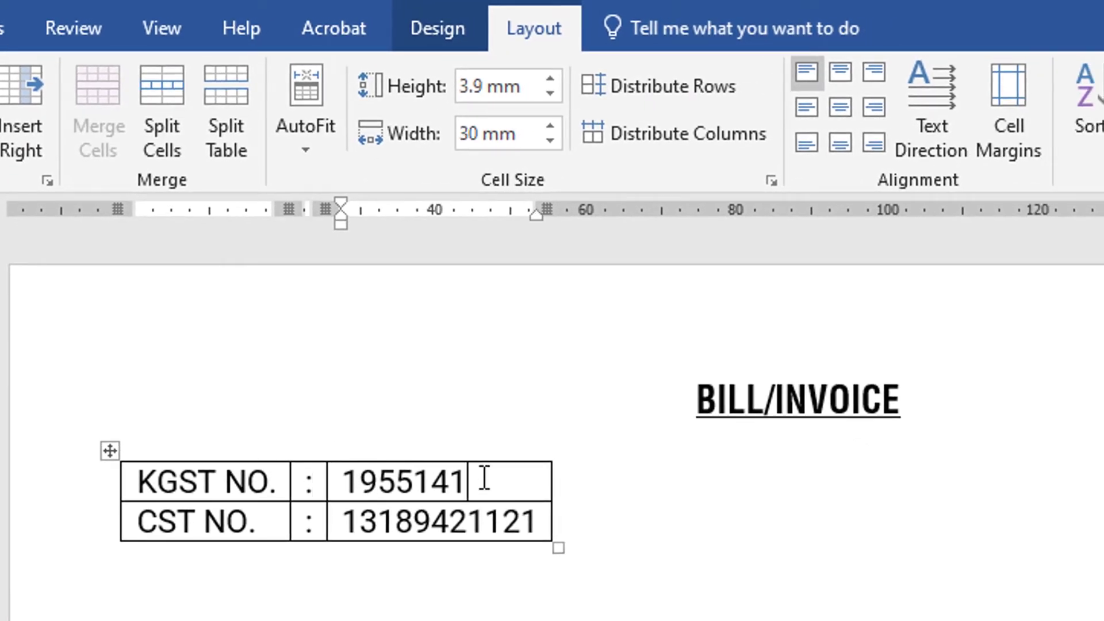
{"action": "key", "text": "alt+a"}
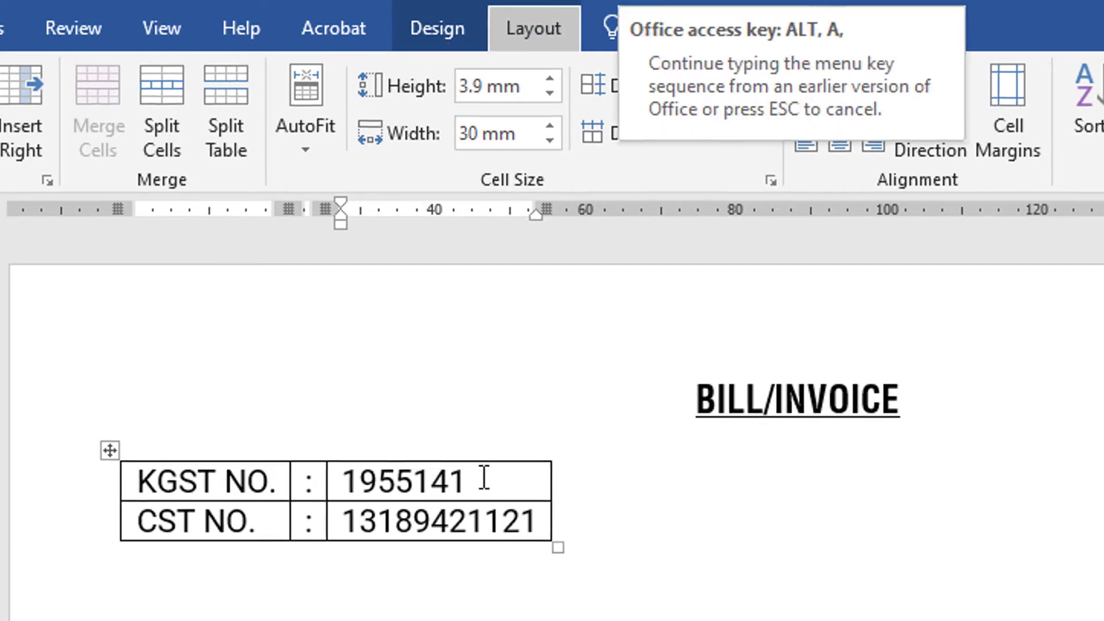
{"action": "key", "text": "f"}
{"action": "key", "text": "w"}
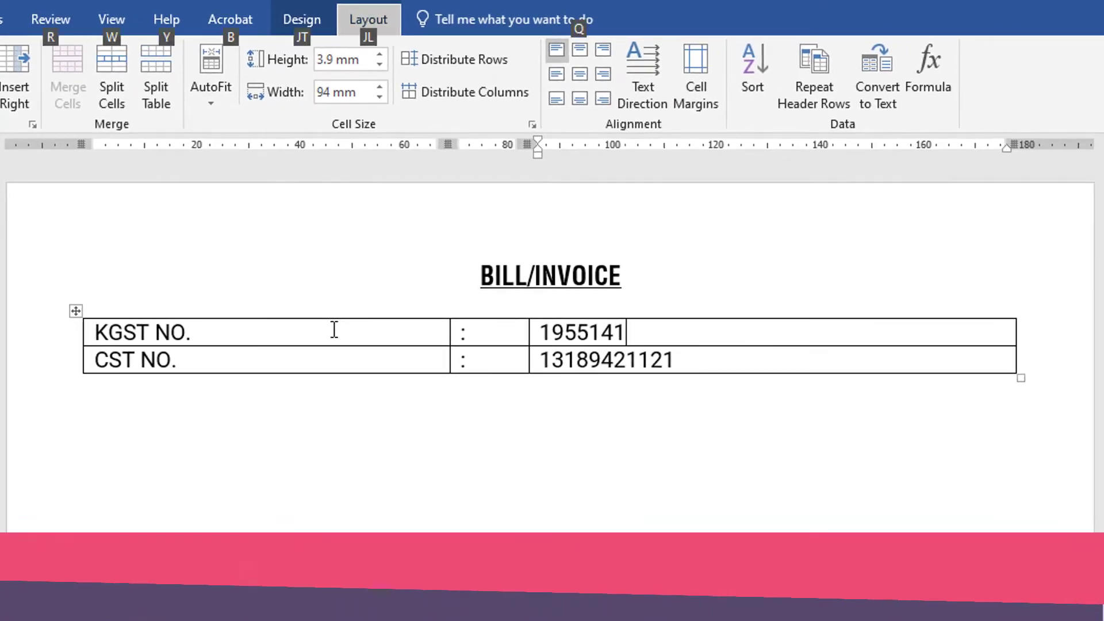
{"action": "key", "text": "alt+a"}
{"action": "key", "text": "a"}
{"action": "key", "text": "w"}
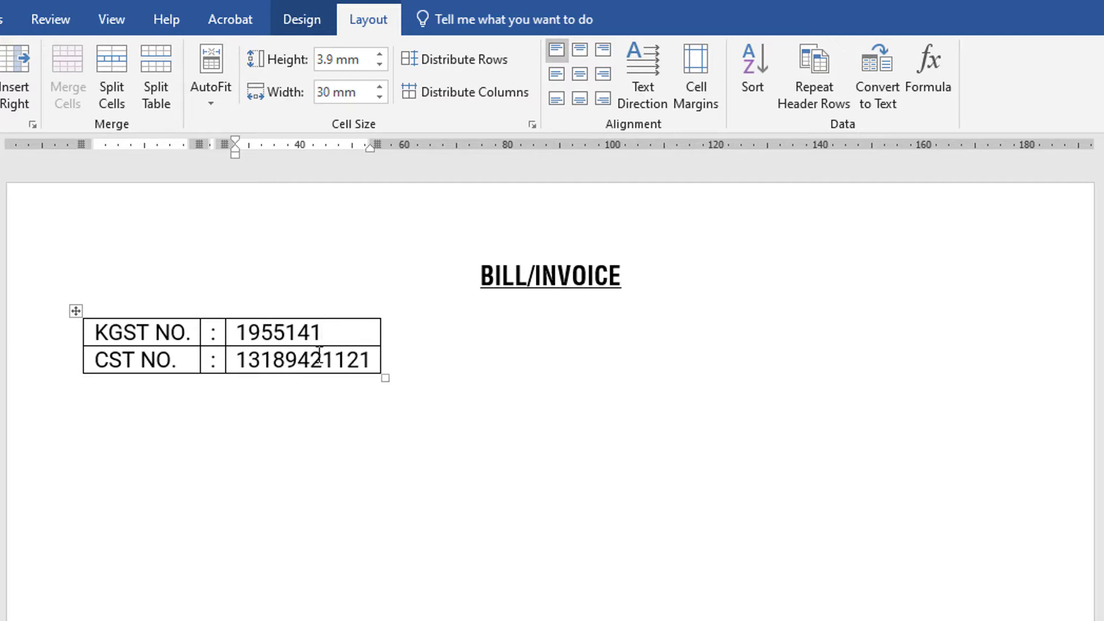
{"action": "left_click", "coordinate": [76, 311]}
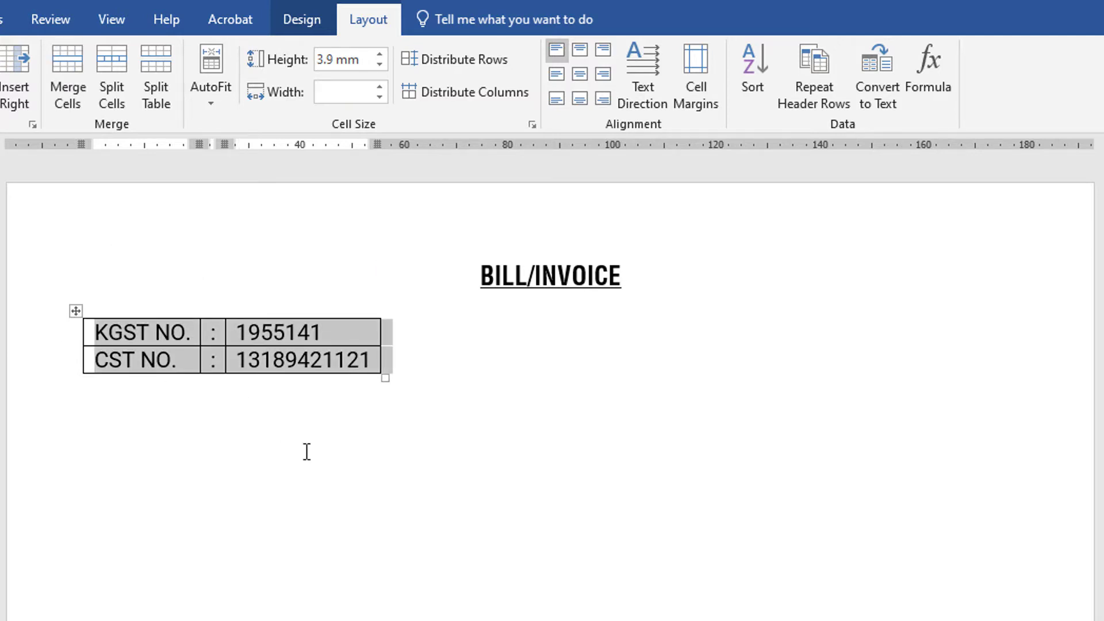
- Set the selected KGST/CST table text in Helvetica Condensed
{"action": "key", "text": "ctrl+d"}
{"action": "type", "text": "hel"}
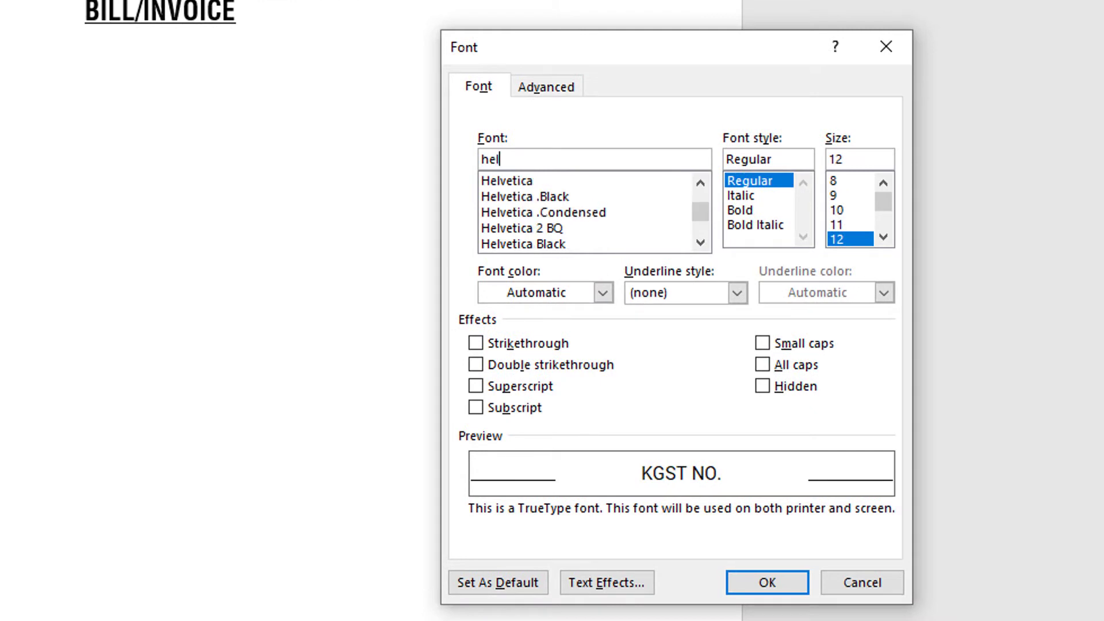
{"action": "left_click", "coordinate": [507, 180]}
{"action": "key", "text": "End"}
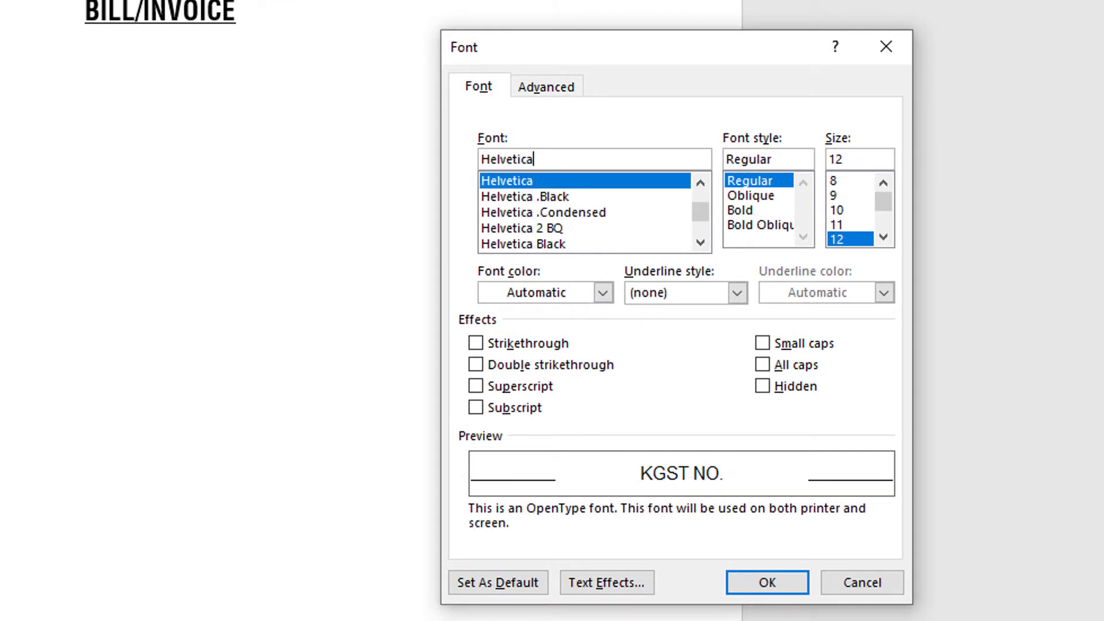
{"action": "type", "text": " cond"}
{"action": "left_click", "coordinate": [542, 181]}
{"action": "key", "text": "Tab"}
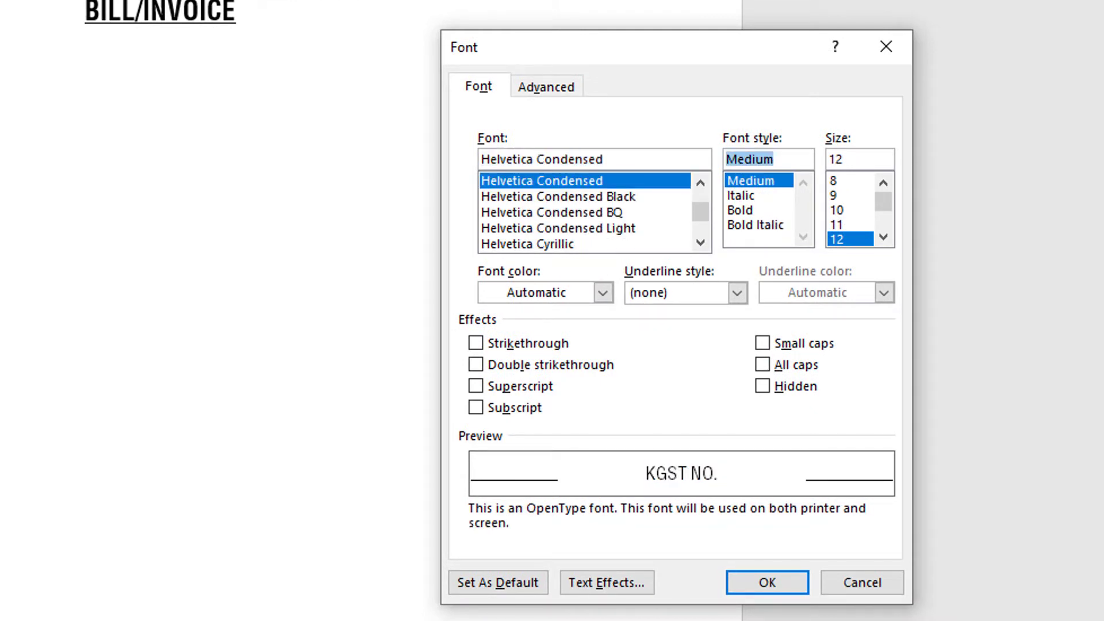
{"action": "key", "text": "Return"}
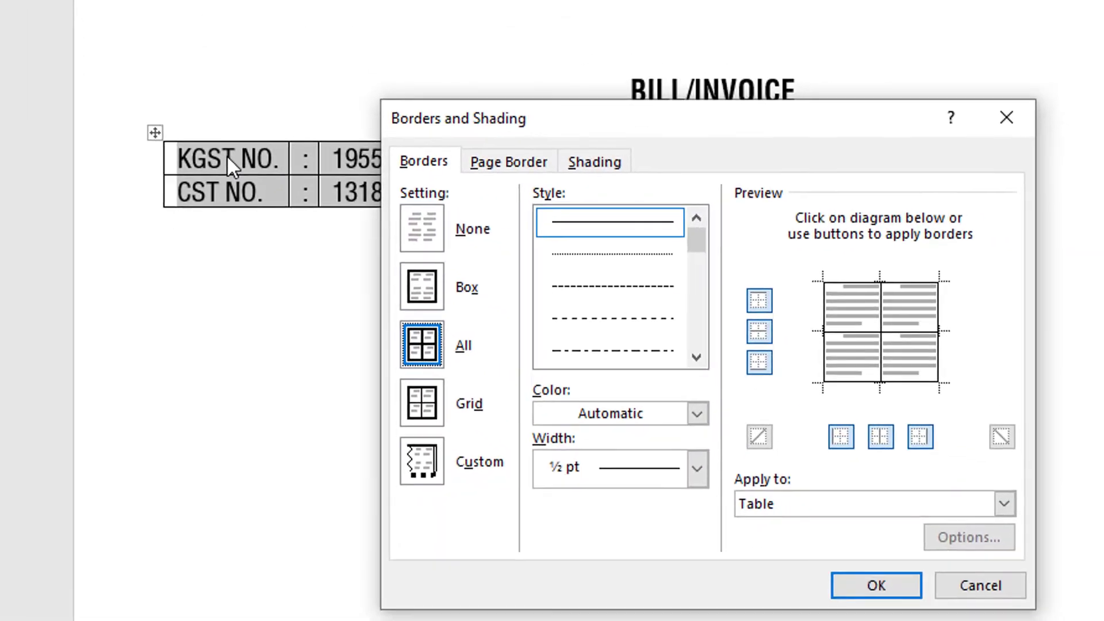
- Remove all borders from the KGST/CST table by choosing None
{"action": "left_click", "coordinate": [412, 214]}
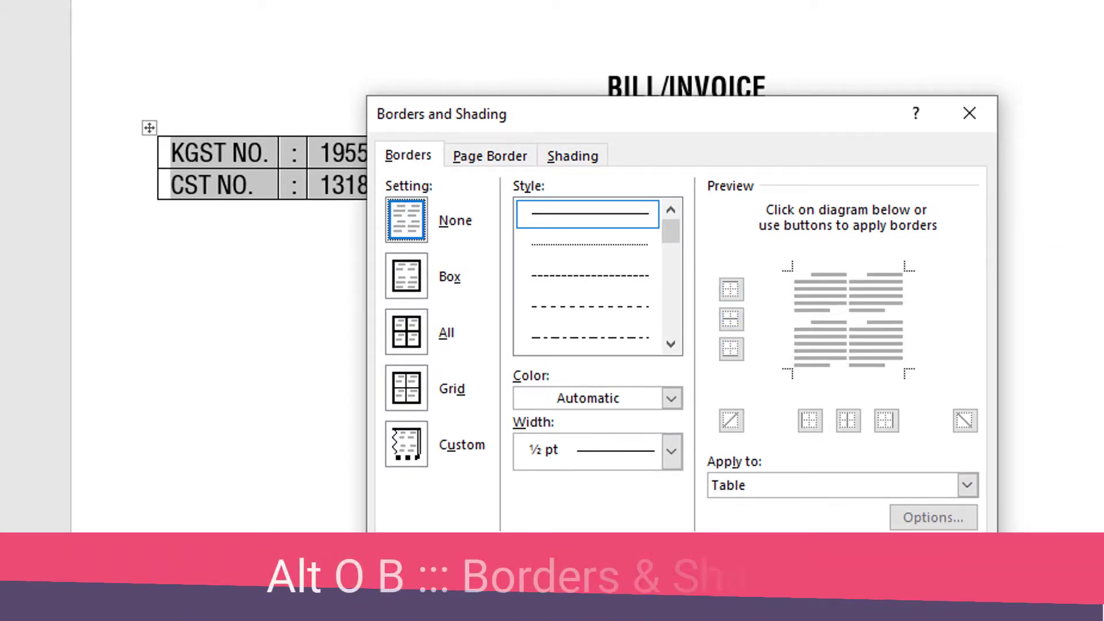
{"action": "key", "text": "Return"}
{"action": "left_click", "coordinate": [287, 265]}
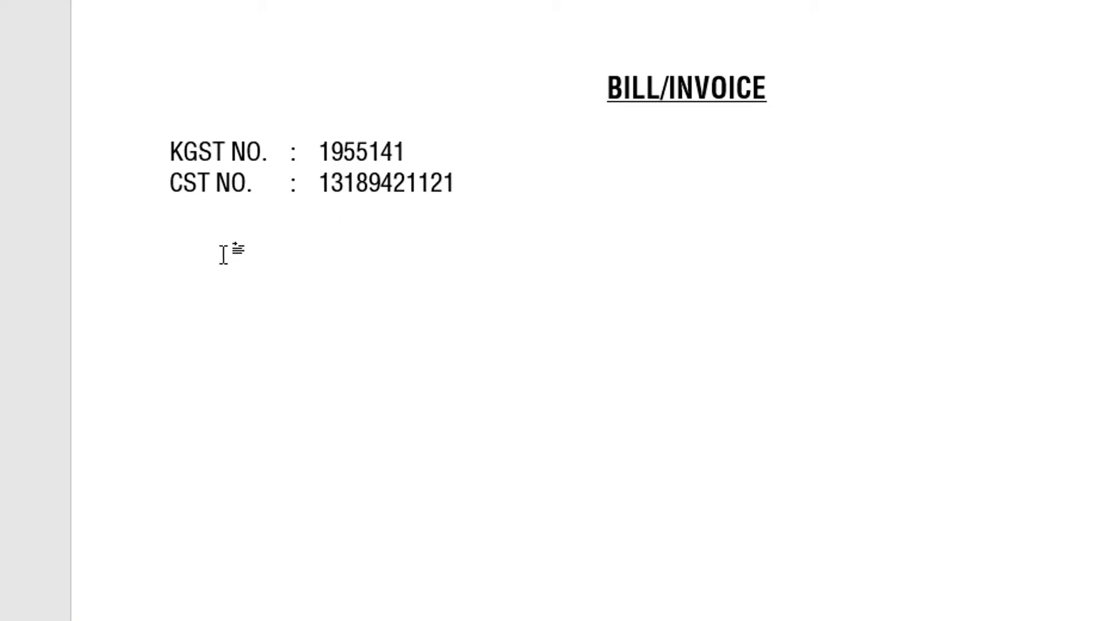
- Turn on View Gridlines for the borderless KGST/CST table and place the cursor below it
{"action": "left_click", "coordinate": [197, 153]}
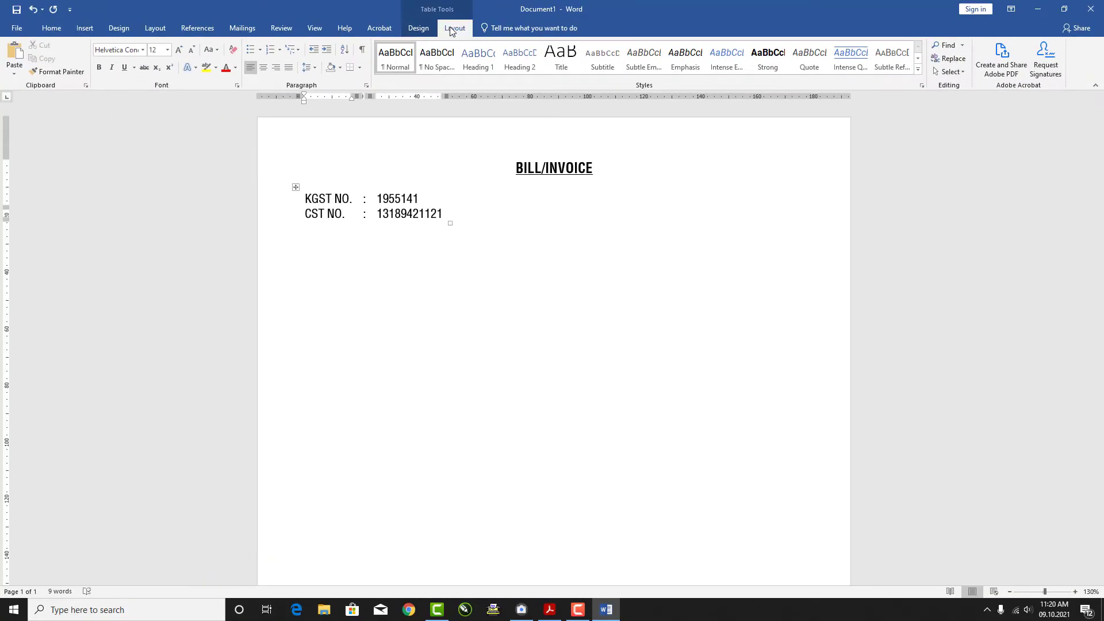
{"action": "left_click", "coordinate": [453, 29]}
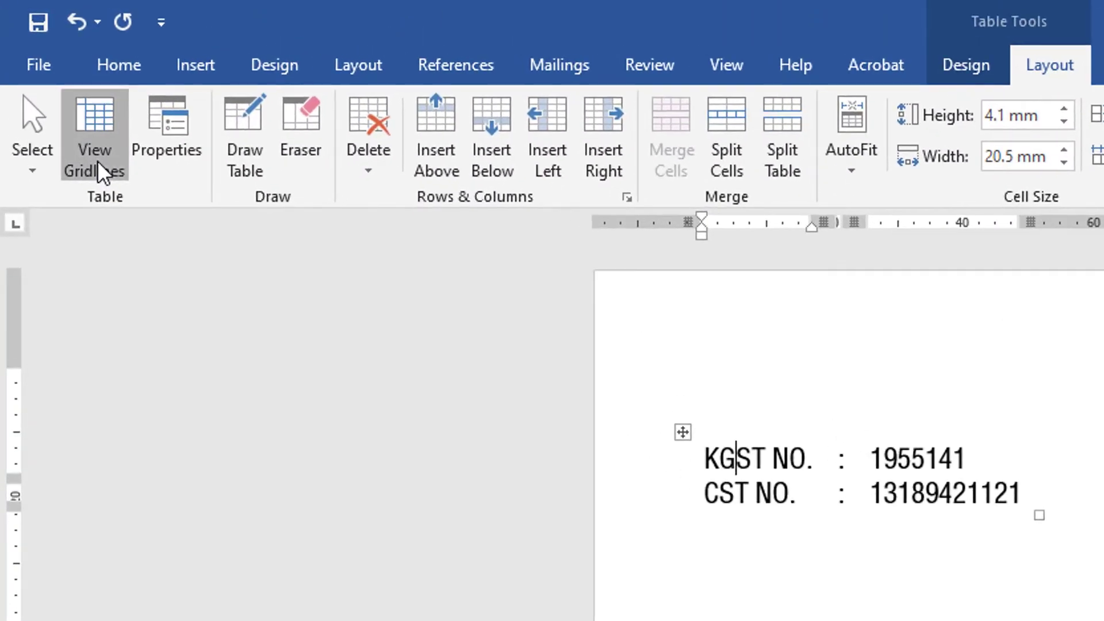
{"action": "left_click", "coordinate": [98, 160]}
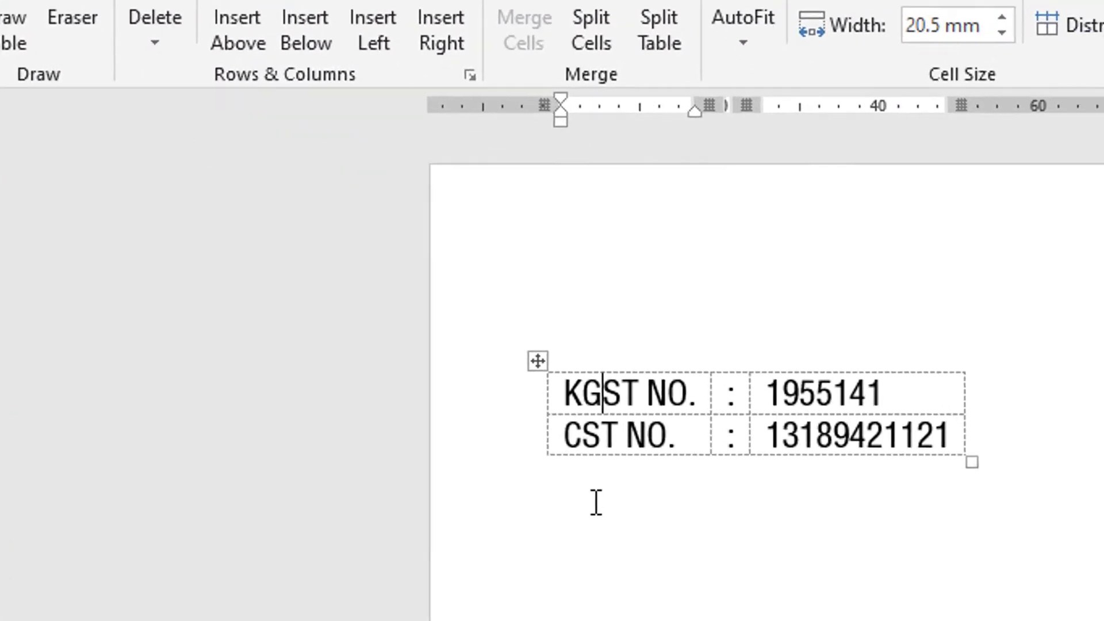
{"action": "left_click", "coordinate": [597, 502]}
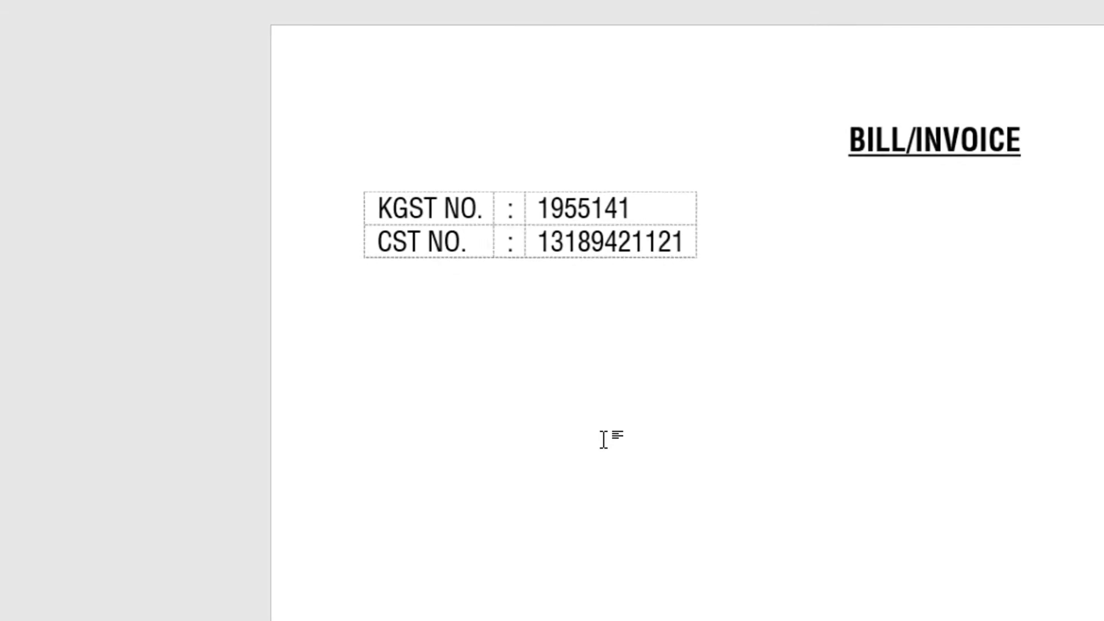
{"action": "left_click", "coordinate": [604, 440]}
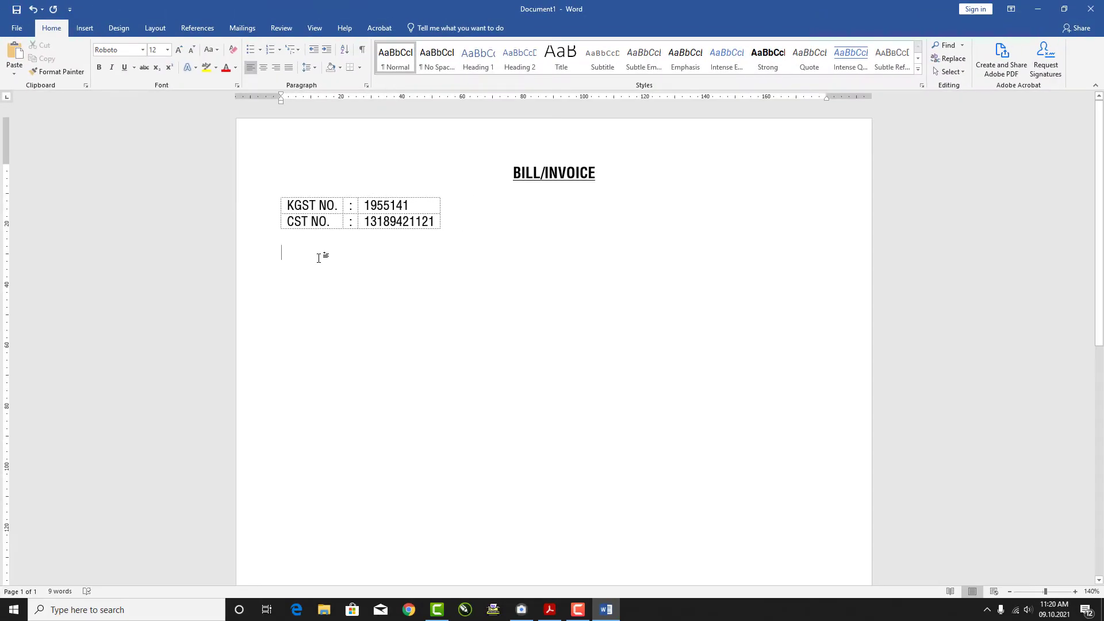
{"action": "left_click", "coordinate": [337, 208]}
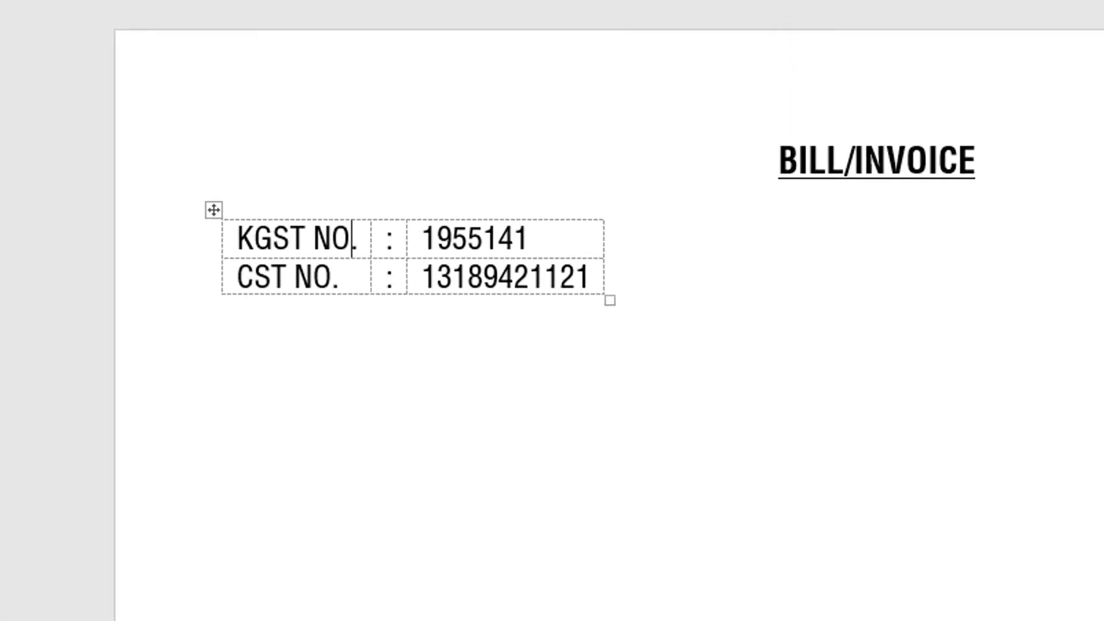
{"action": "left_click", "coordinate": [354, 348]}
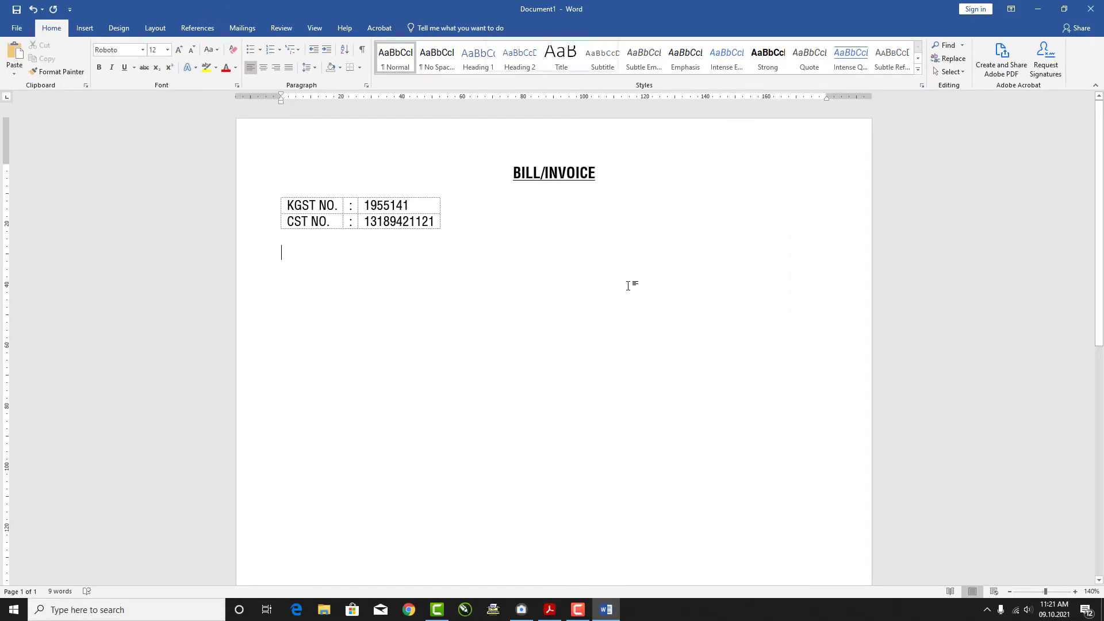
- Insert a 1-column, 1-row table and type 'Invoice No. 1955/2011' in its cell
{"action": "type", "text": "1"}
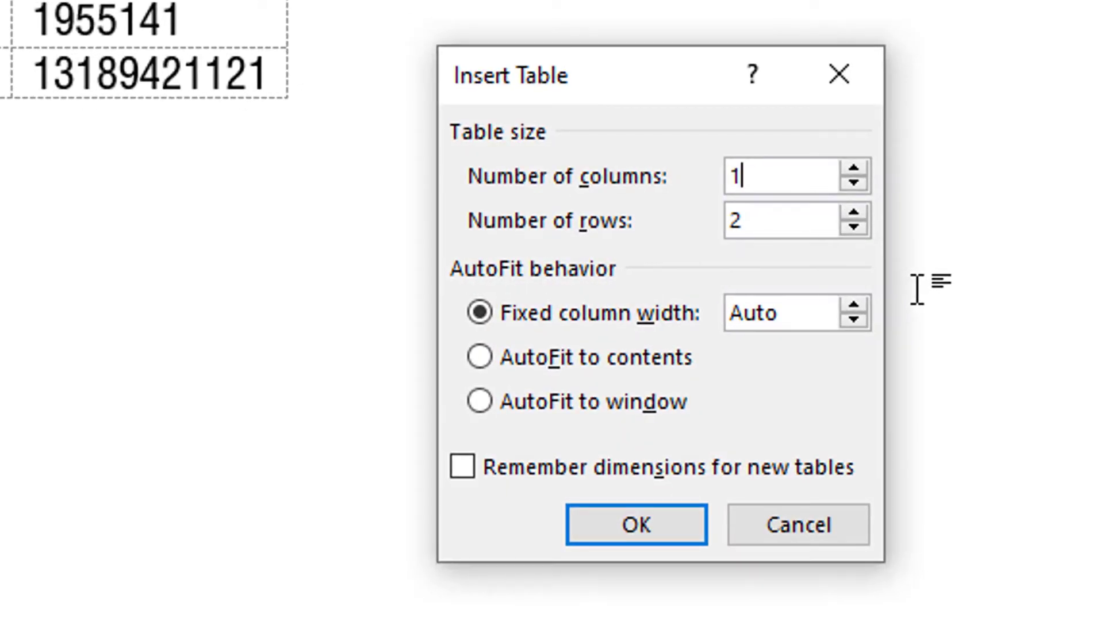
{"action": "key", "text": "Tab"}
{"action": "type", "text": "1"}
{"action": "key", "text": "Return"}
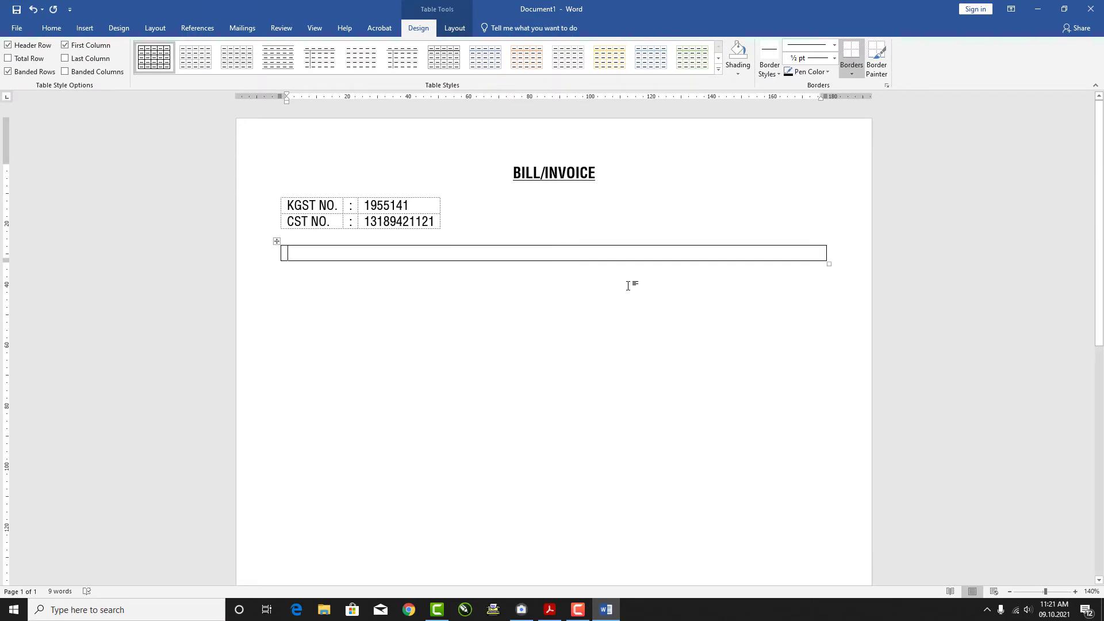
{"action": "type", "text": "Invoice "}
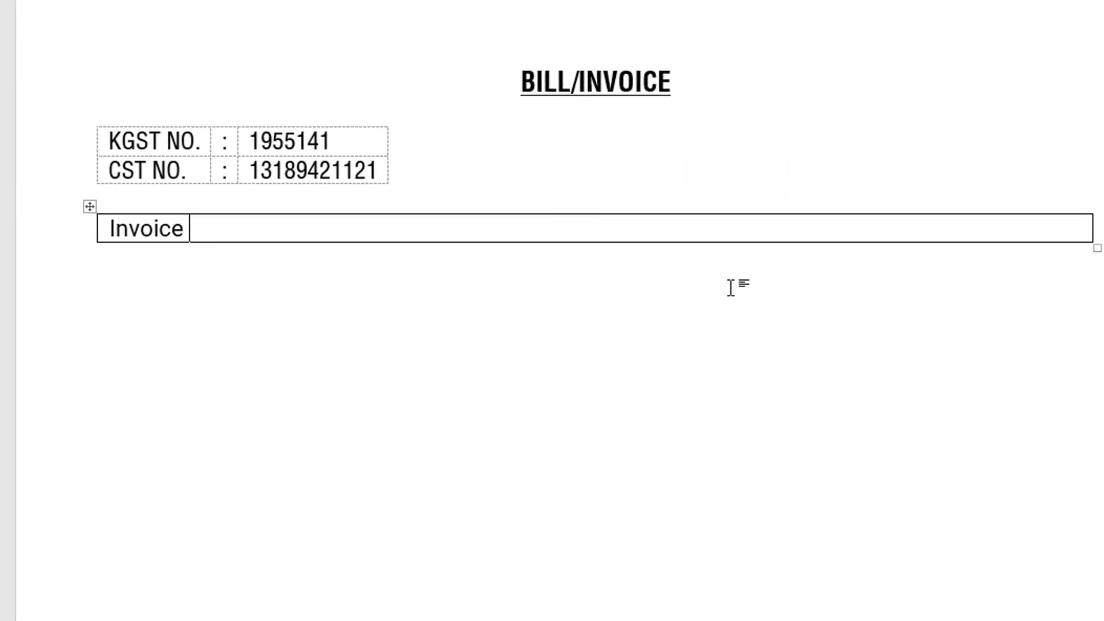
{"action": "type", "text": "No. 1"}
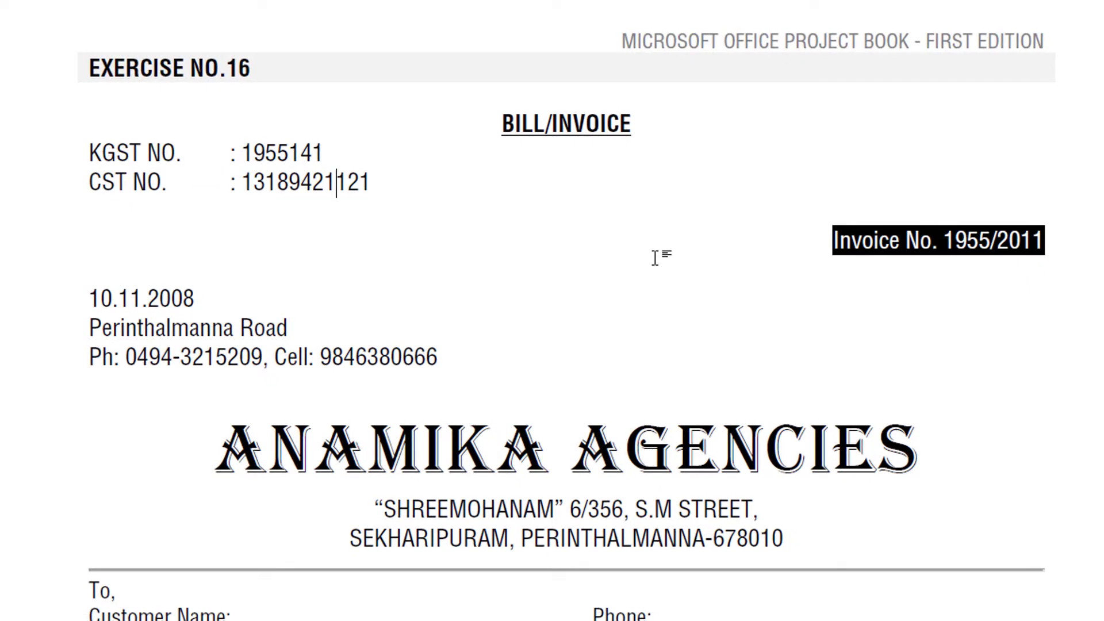
{"action": "type", "text": "955"}
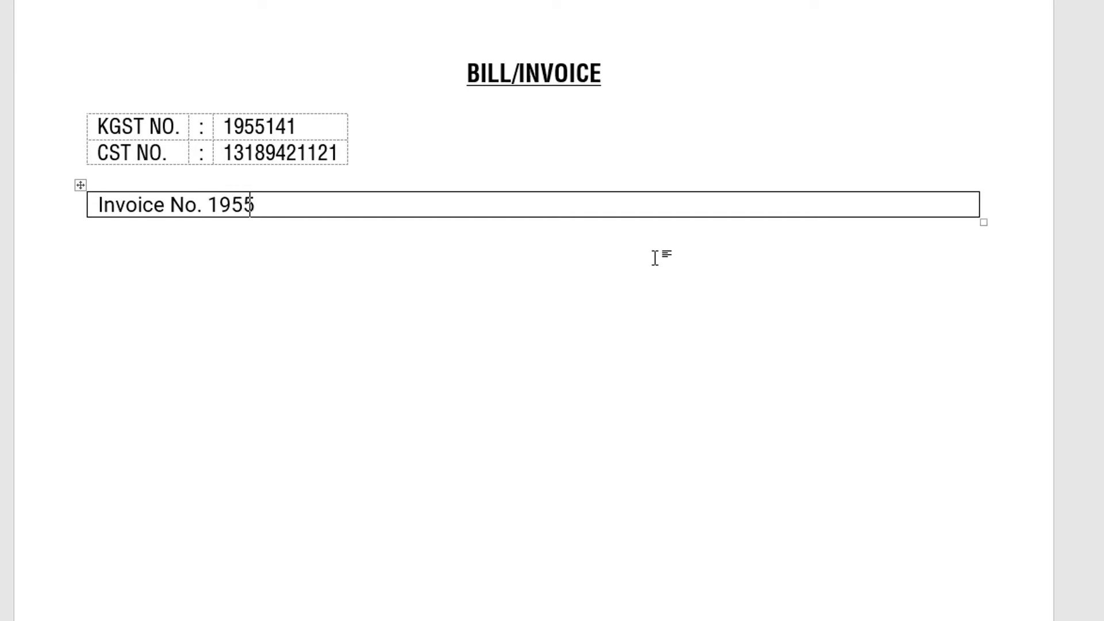
{"action": "type", "text": "/201"}
{"action": "type", "text": "1"}
- Give the invoice table row solid black shading
{"action": "left_click_drag", "start_coordinate": [312, 205], "coordinate": [123, 206]}
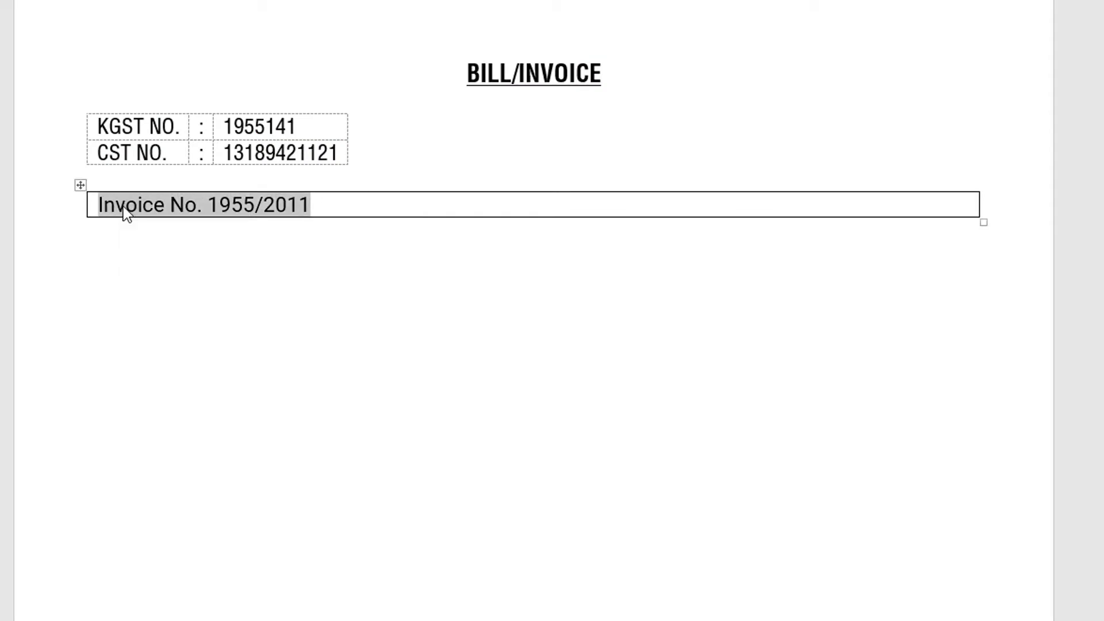
{"action": "left_click", "coordinate": [125, 207]}
{"action": "left_click", "coordinate": [80, 185]}
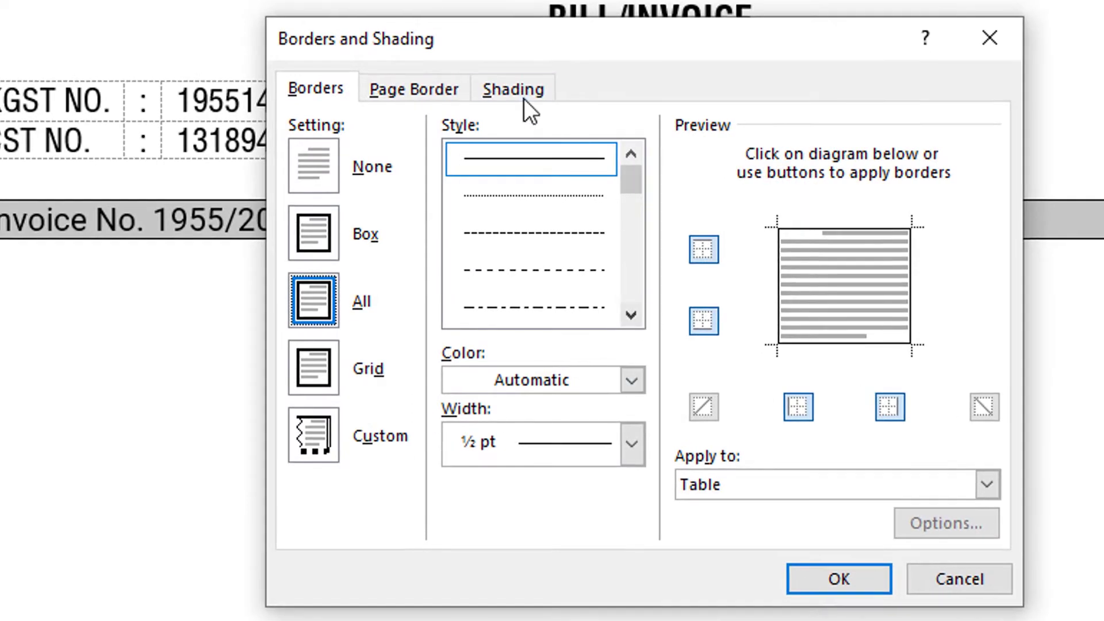
{"action": "left_click", "coordinate": [517, 92]}
{"action": "left_click", "coordinate": [460, 158]}
{"action": "left_click", "coordinate": [340, 221]}
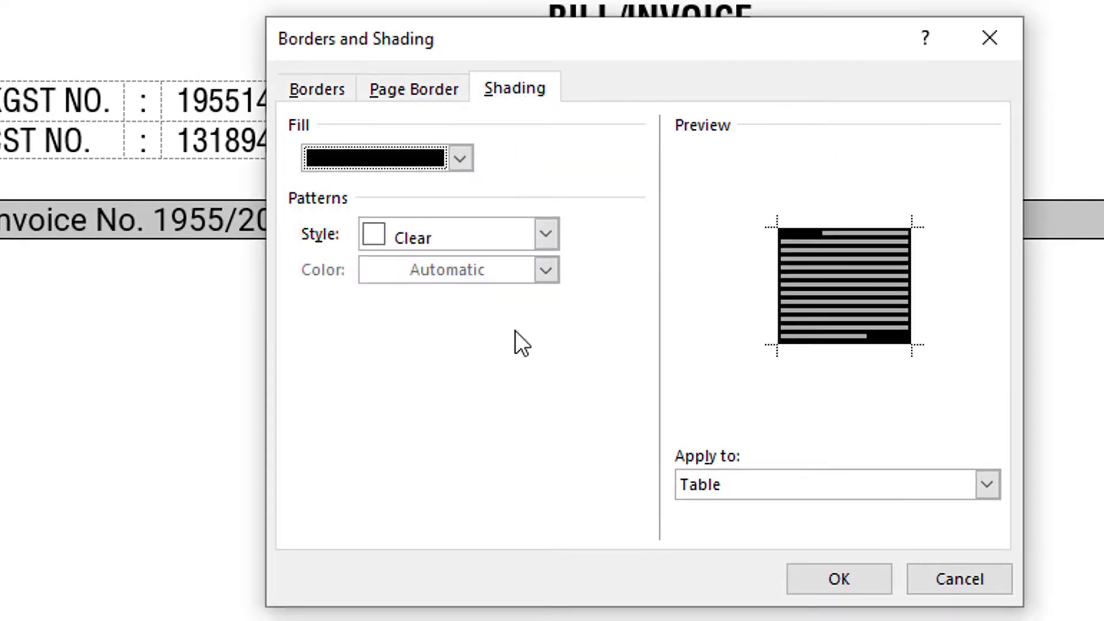
{"action": "left_click", "coordinate": [839, 580]}
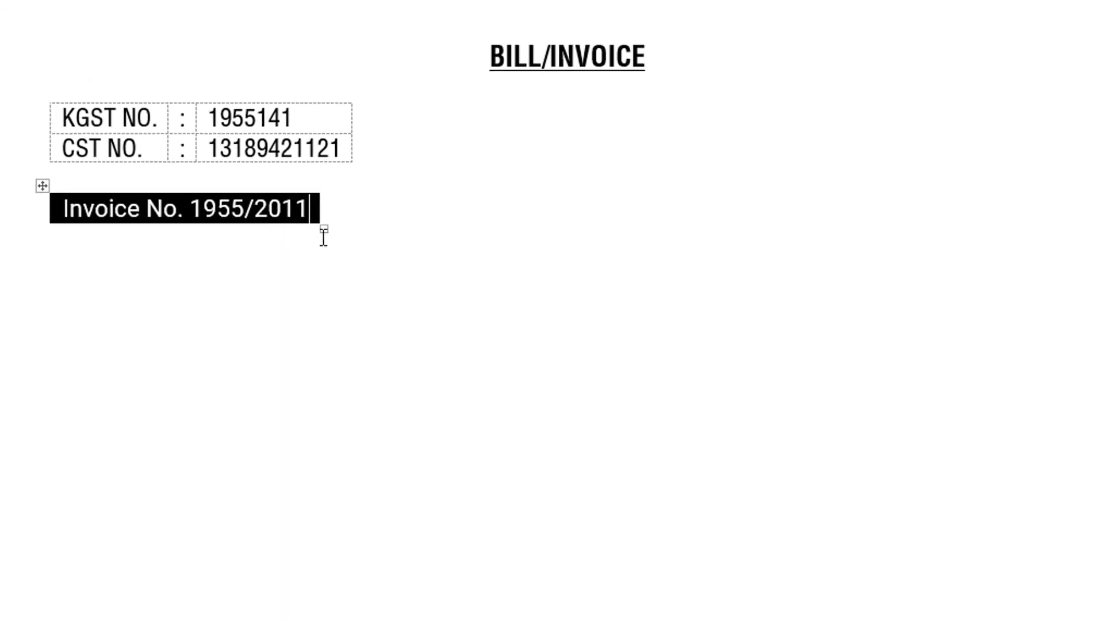
- Right-align the invoice table on the page
{"action": "left_click", "coordinate": [42, 186]}
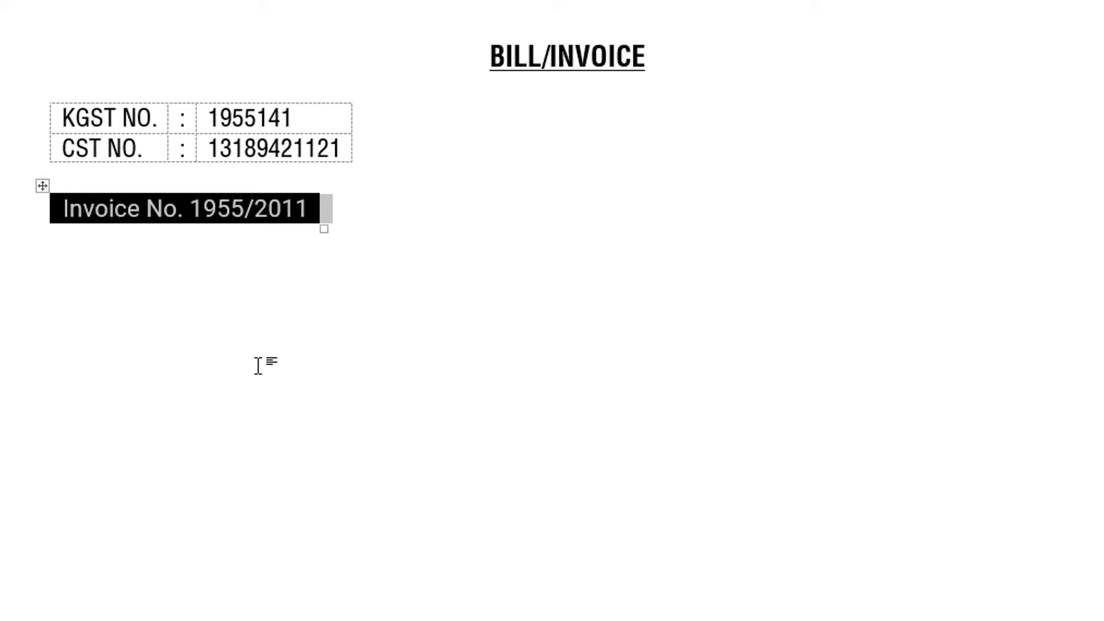
{"action": "key", "text": "ctrl+r"}
{"action": "left_click", "coordinate": [113, 250]}
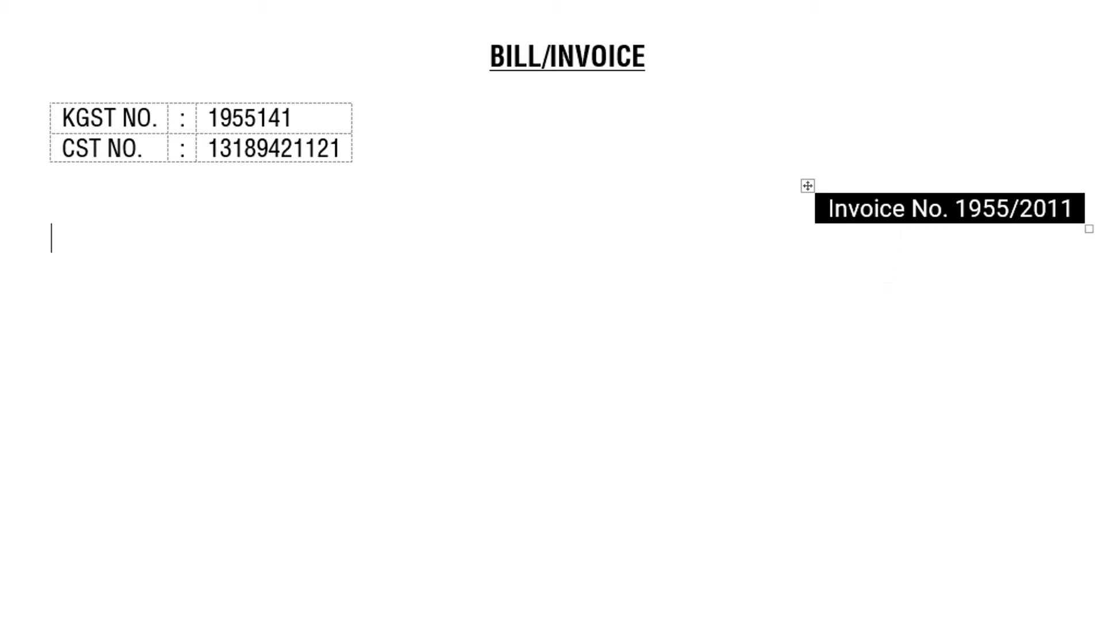
{"action": "left_click", "coordinate": [906, 208]}
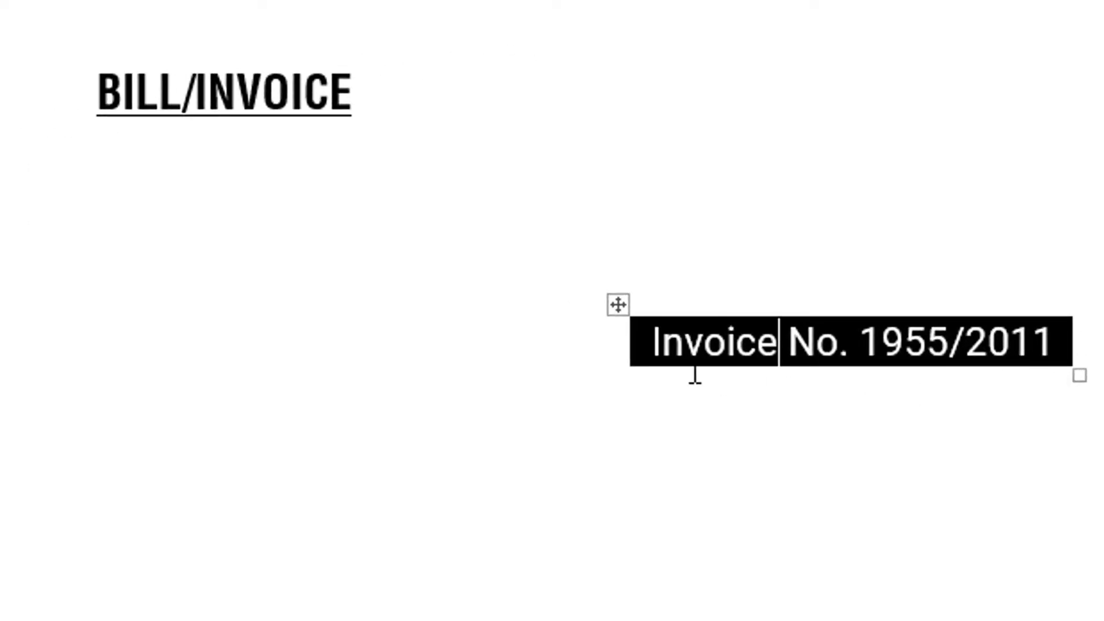
{"action": "left_click", "coordinate": [620, 305]}
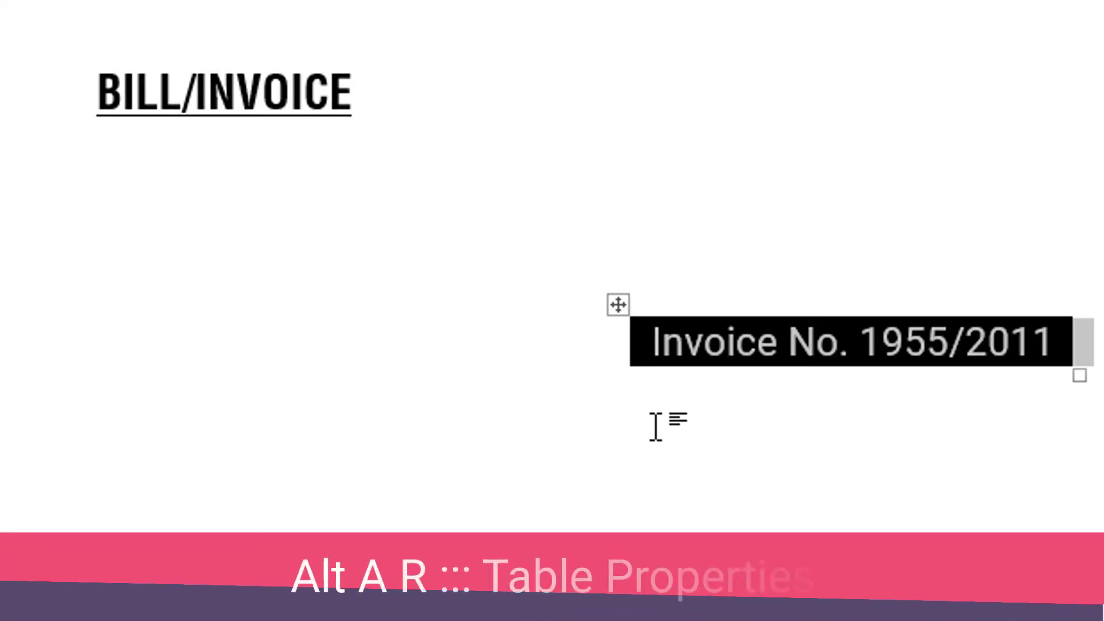
- Set the invoice table's top, bottom, left and right cell margins to 2 mm
{"action": "key", "text": "alt+a"}
{"action": "key", "text": "r"}
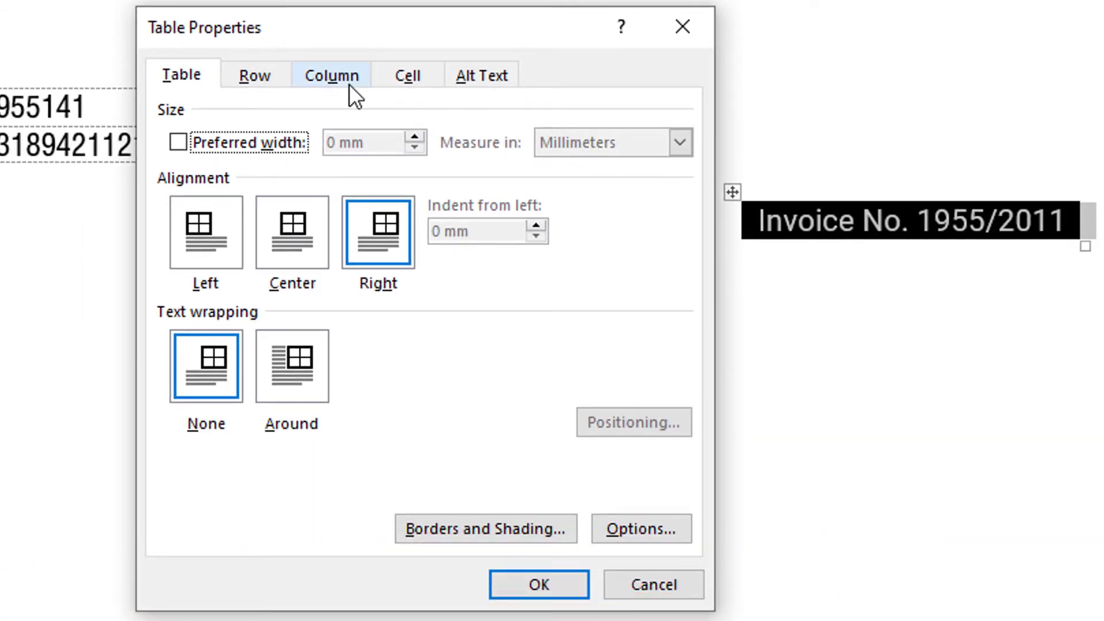
{"action": "left_click", "coordinate": [648, 535]}
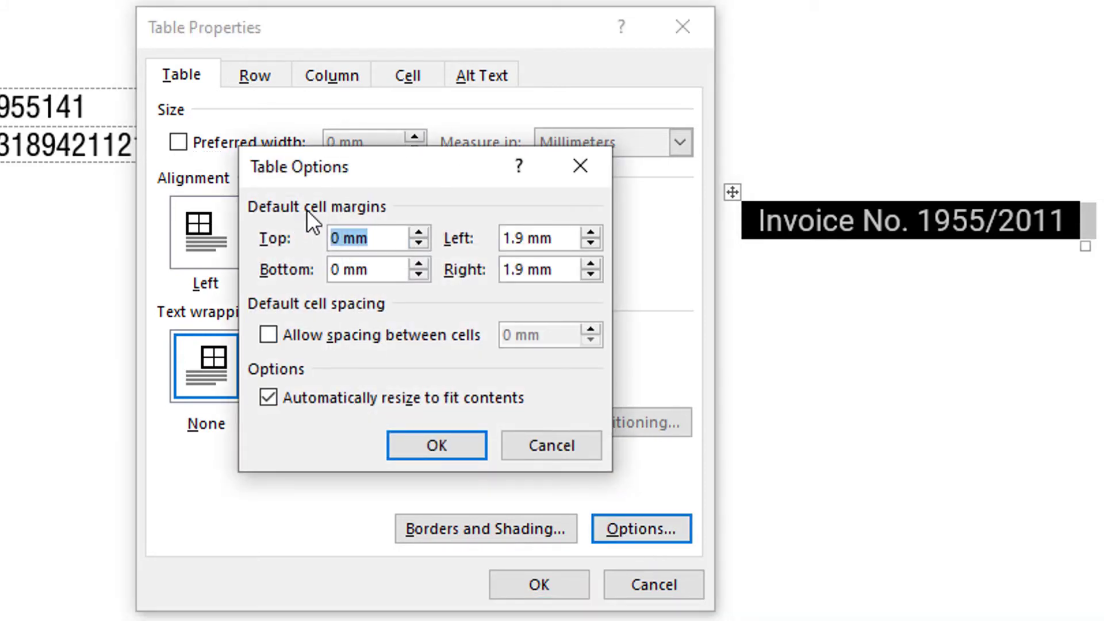
{"action": "left_click_drag", "start_coordinate": [384, 239], "coordinate": [271, 238]}
{"action": "type", "text": "2"}
{"action": "key", "text": "Tab"}
{"action": "type", "text": "2"}
{"action": "key", "text": "Tab"}
{"action": "type", "text": "2"}
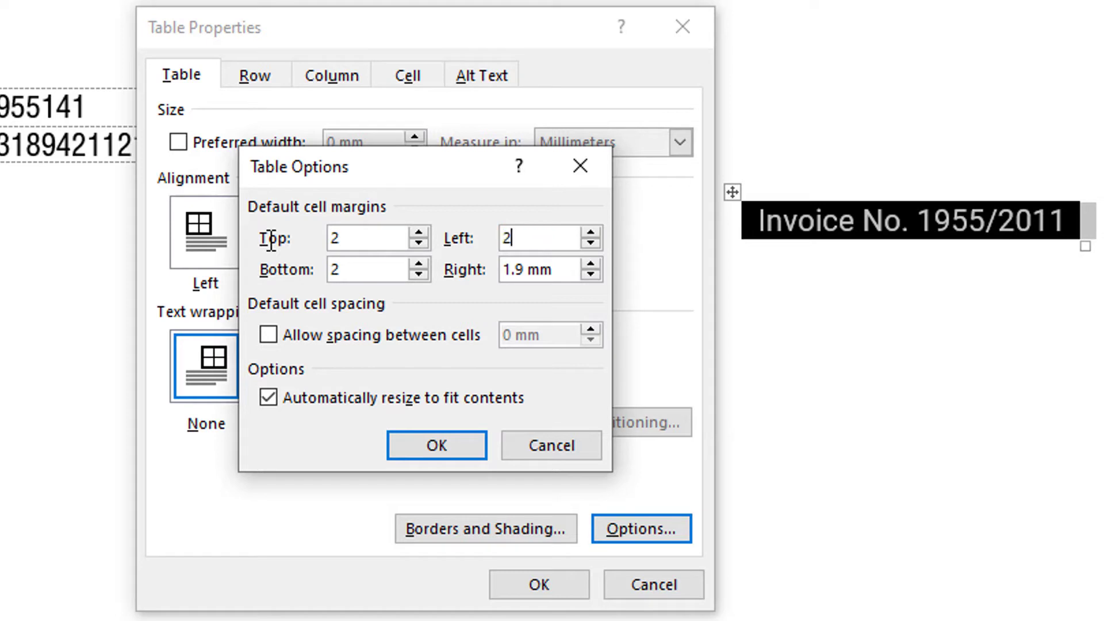
{"action": "type", "text": "\t2"}
{"action": "key", "text": "shift+Tab"}
{"action": "key", "text": "Tab"}
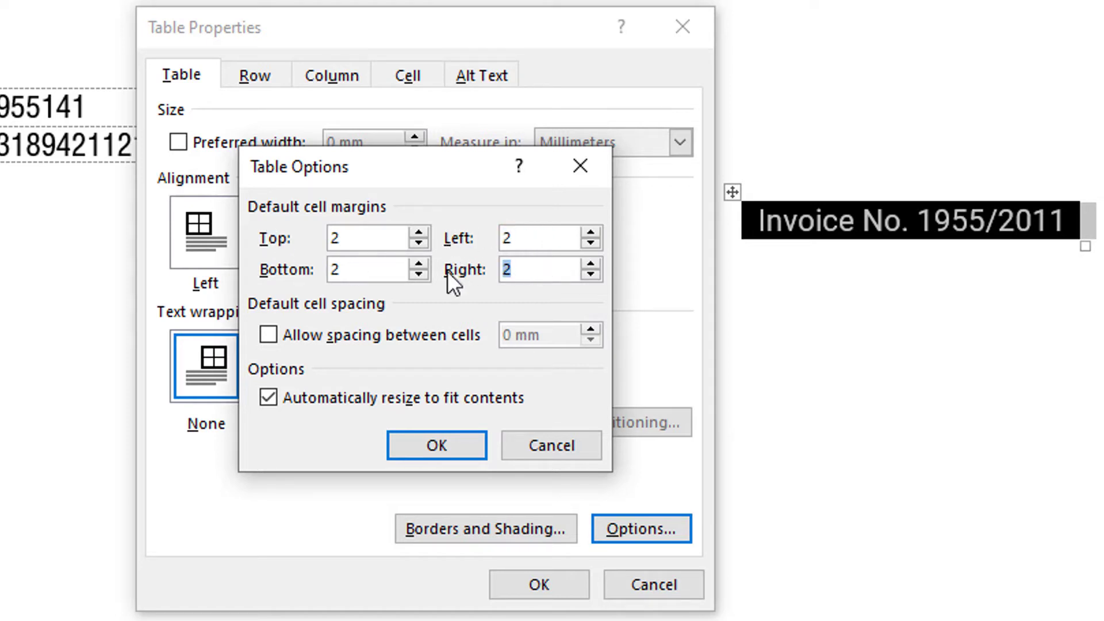
{"action": "left_click", "coordinate": [433, 436]}
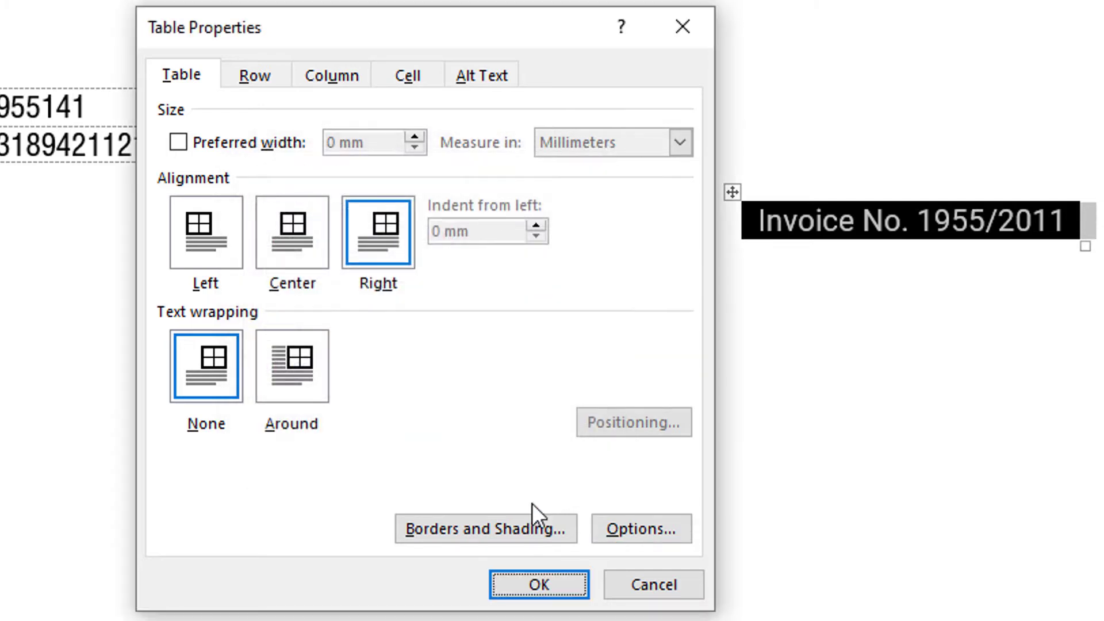
{"action": "left_click", "coordinate": [553, 585]}
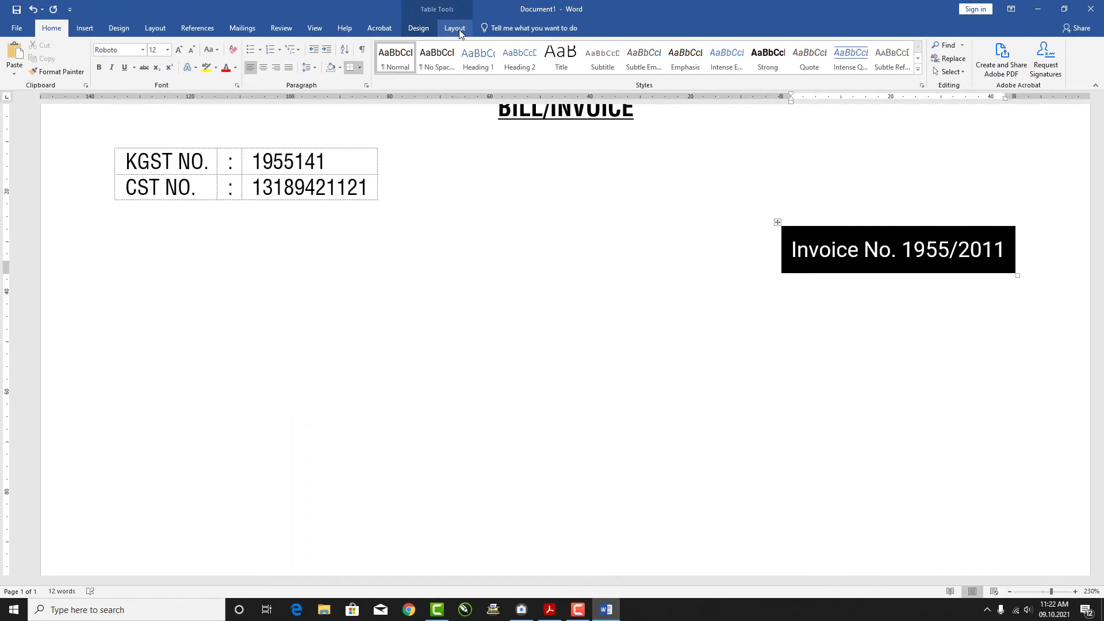
- Apply Align Center to the Invoice No. 1955/2011 cell and check the result
{"action": "left_click", "coordinate": [459, 29]}
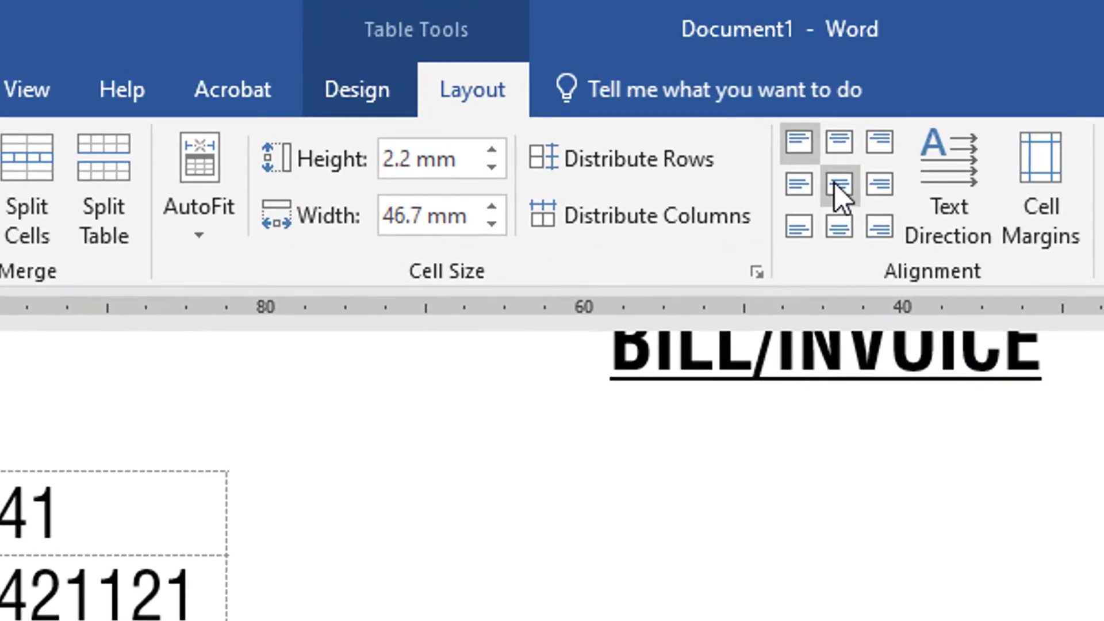
{"action": "left_click", "coordinate": [720, 131]}
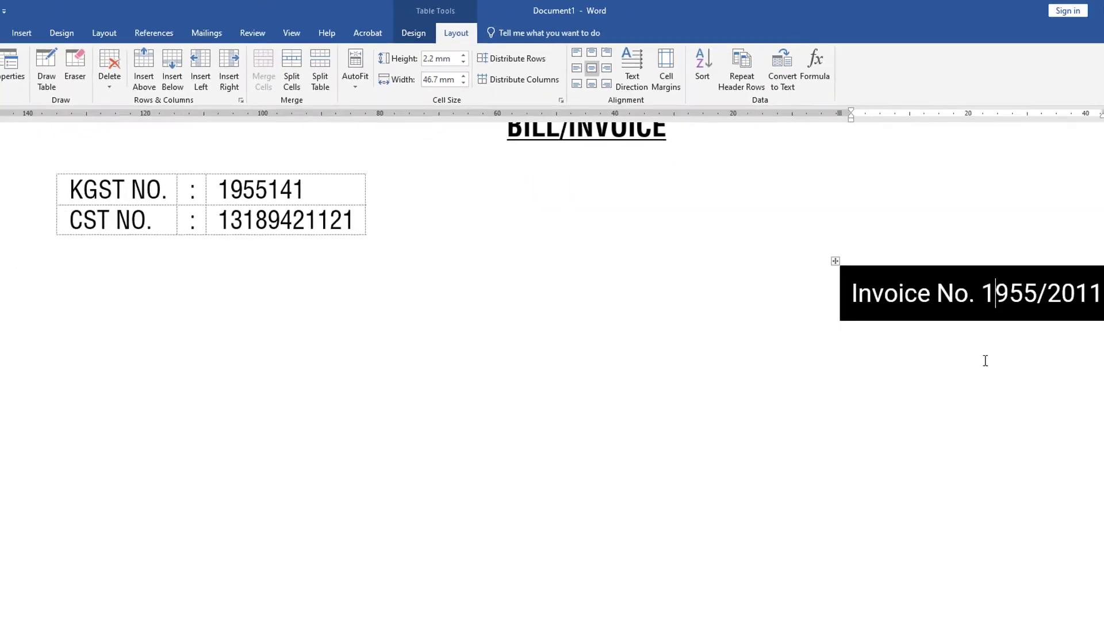
{"action": "left_click", "coordinate": [907, 303]}
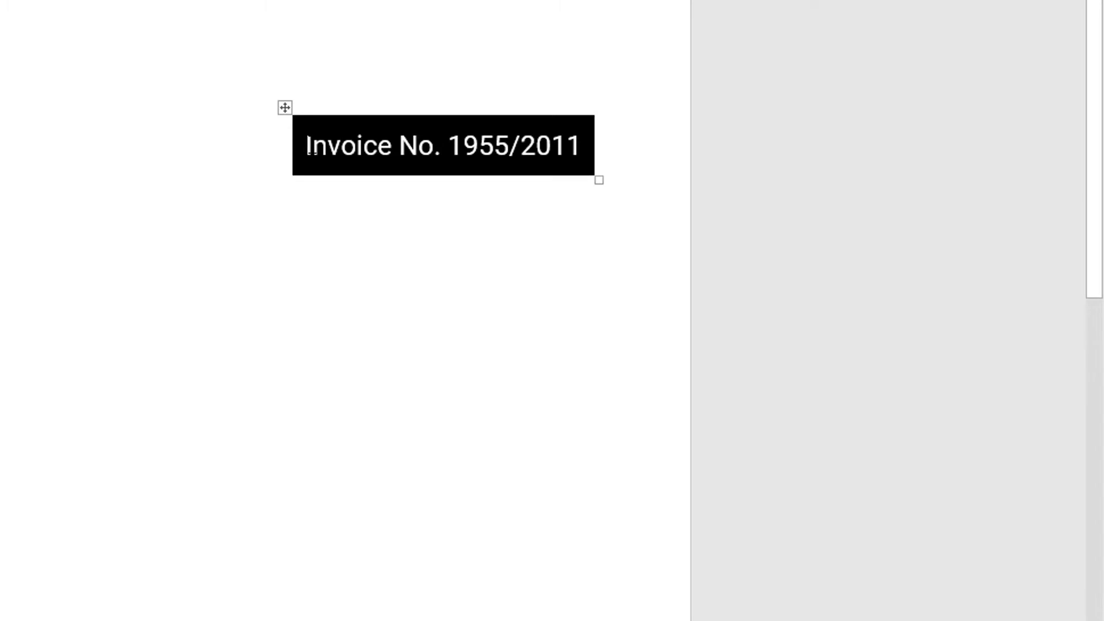
{"action": "left_click_drag", "start_coordinate": [307, 145], "coordinate": [575, 145]}
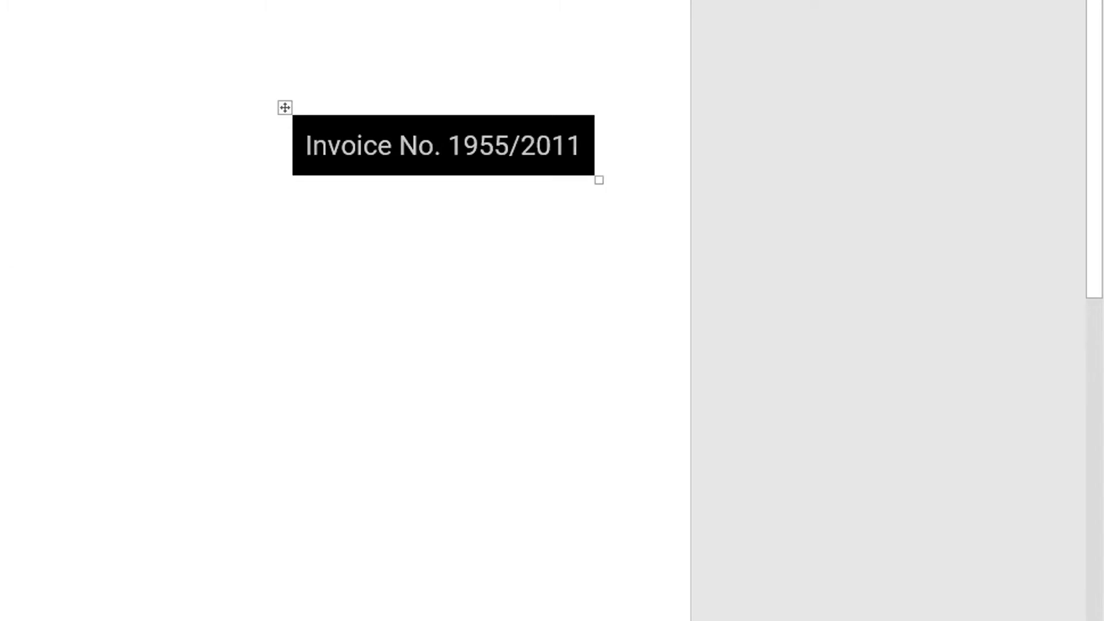
{"action": "left_click", "coordinate": [537, 143]}
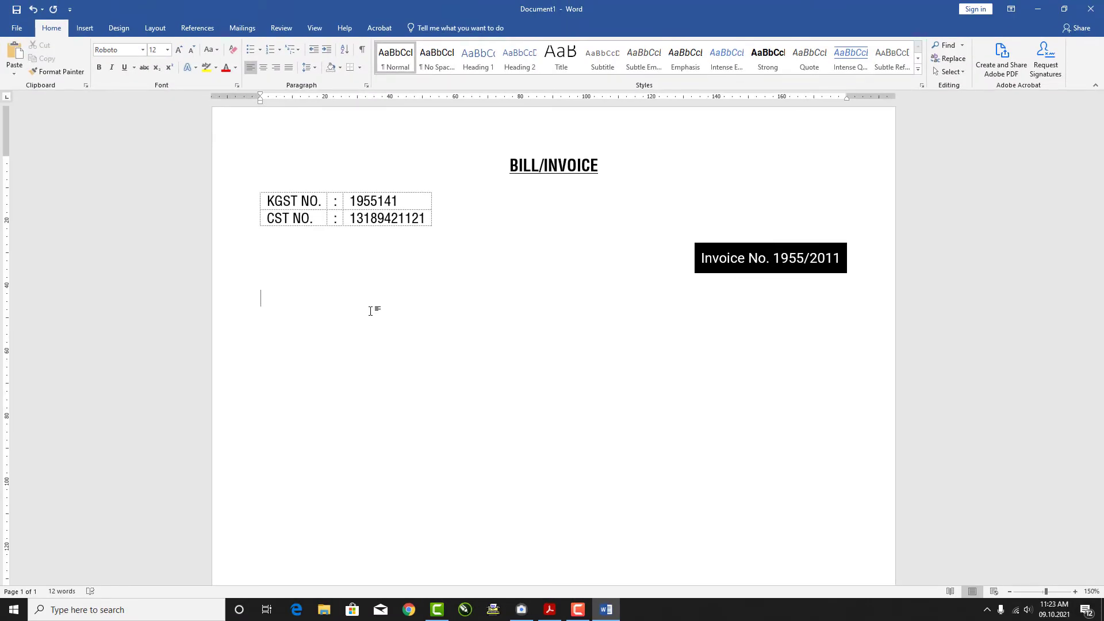
- Copy the date, road and phone block from the reference PDF into Word
{"action": "key", "text": "alt+Tab"}
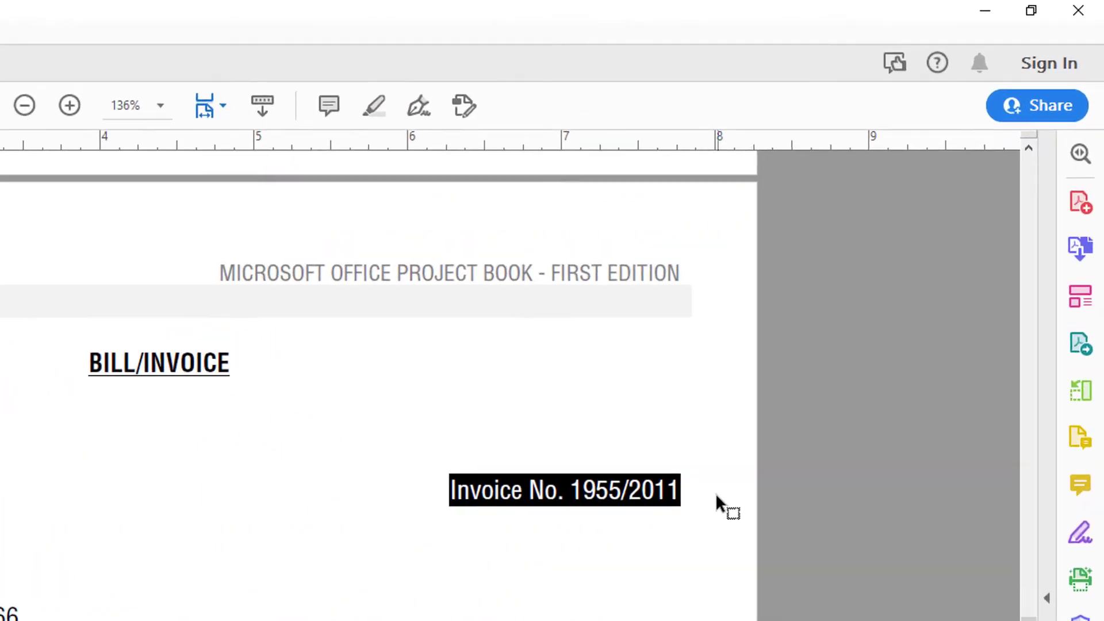
{"action": "key", "text": "alt+Tab"}
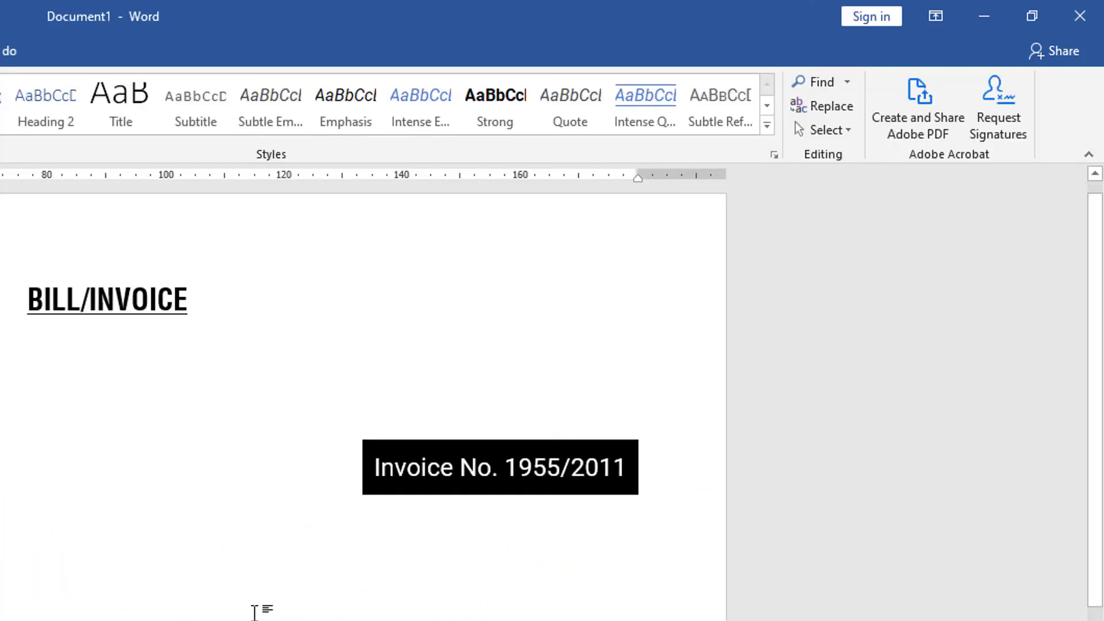
{"action": "key", "text": "alt+Tab"}
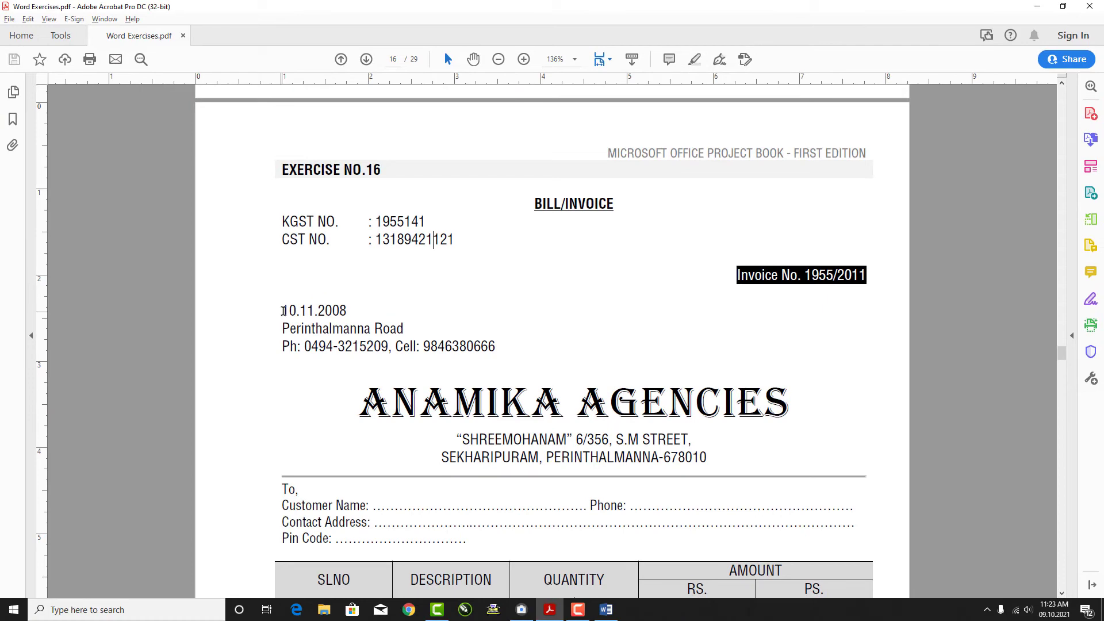
{"action": "left_click_drag", "start_coordinate": [283, 312], "coordinate": [493, 342]}
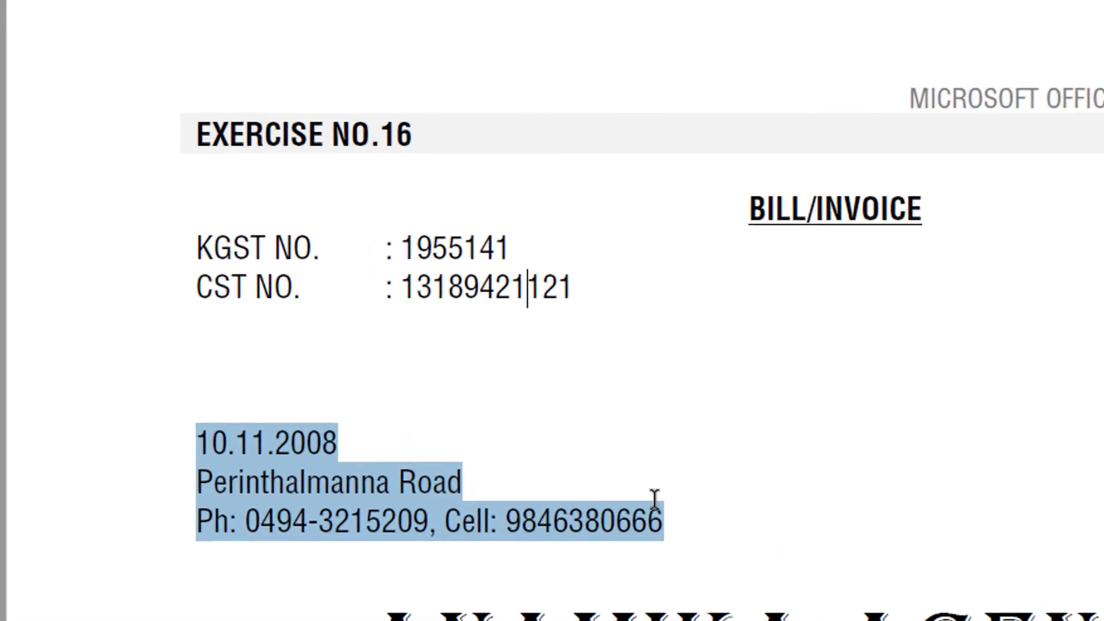
{"action": "key", "text": "ctrl+c"}
{"action": "key", "text": "alt+Tab"}
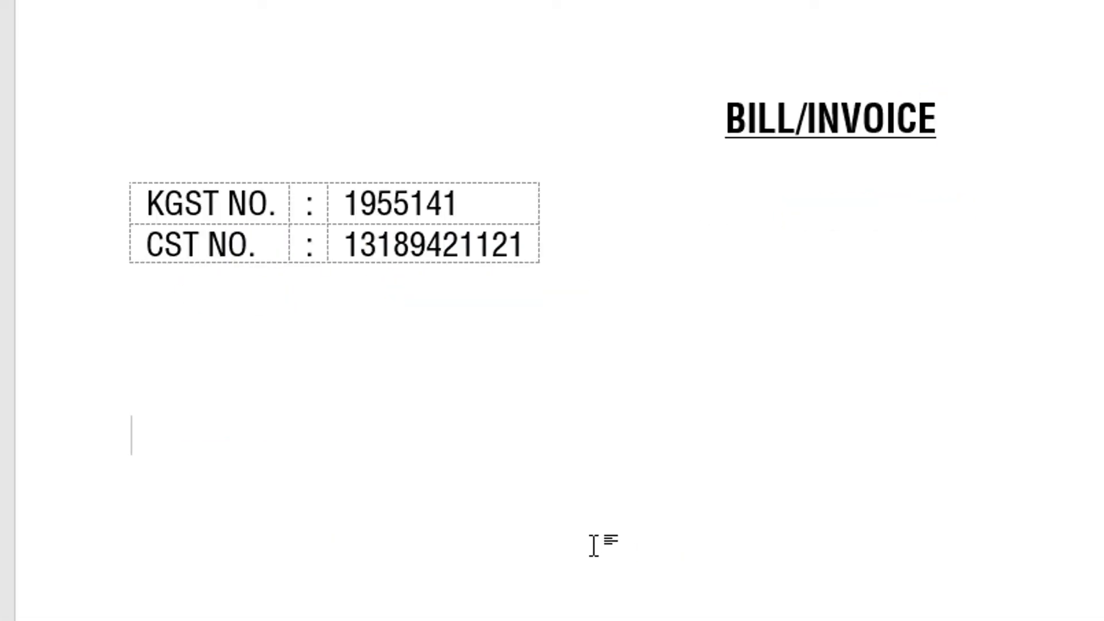
{"action": "key", "text": "ctrl+v"}
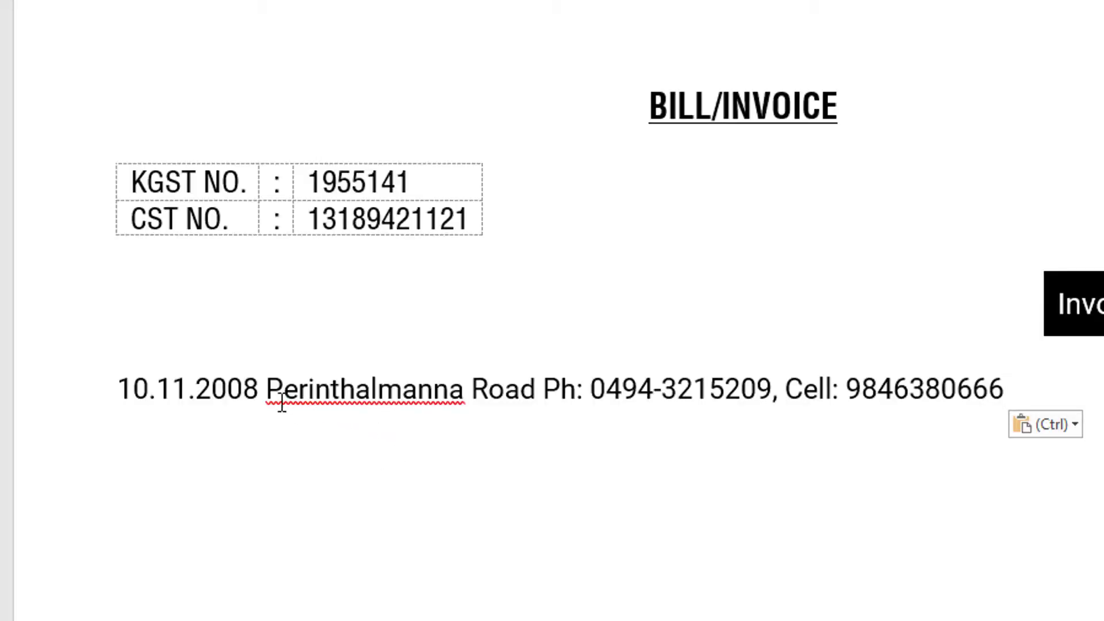
- Split the pasted block into separate date, road and phone lines, adding an empty line after
{"action": "left_click", "coordinate": [281, 397]}
{"action": "key", "text": "BackSpace"}
{"action": "key", "text": "Return"}
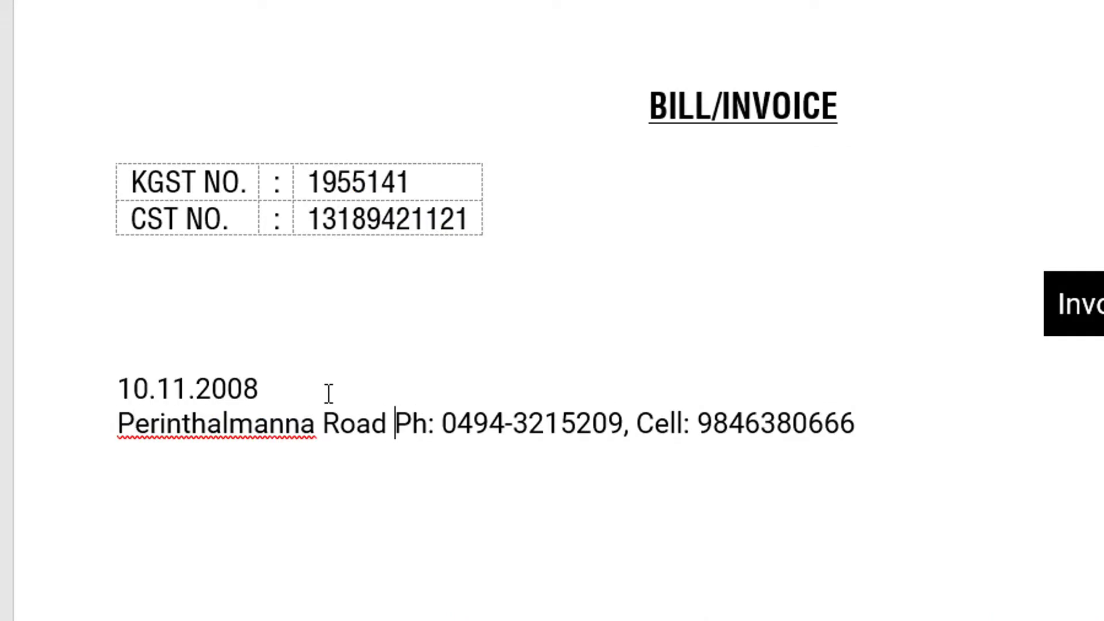
{"action": "key", "text": "Return"}
{"action": "key", "text": "BackSpace"}
{"action": "key", "text": "Return"}
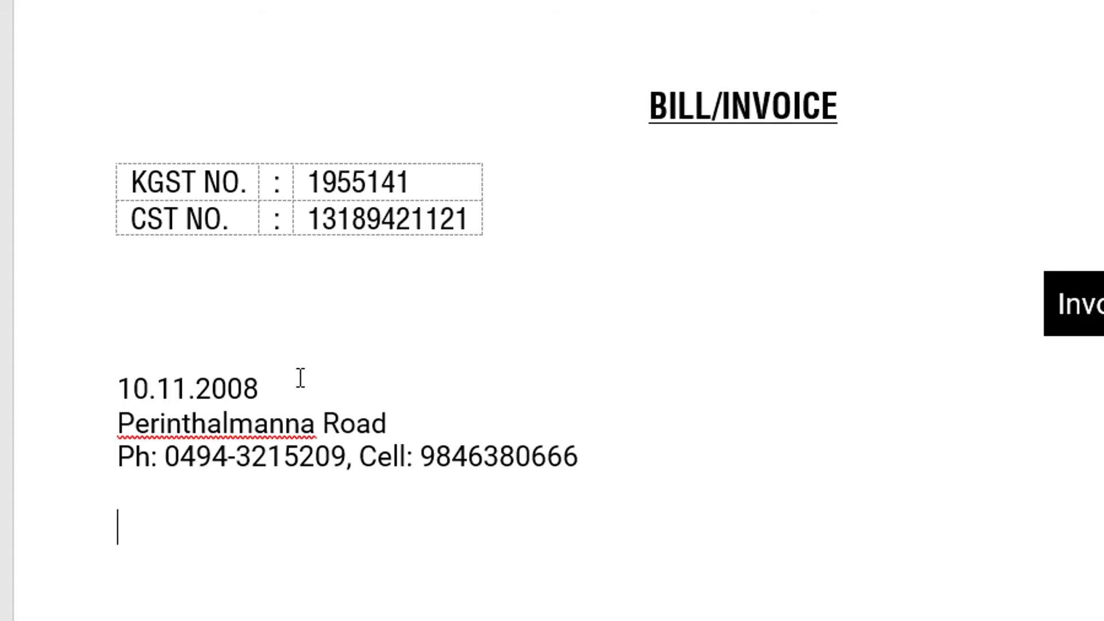
{"action": "left_click", "coordinate": [270, 424]}
- Set the Invoice No. box in condensed Helvetica
{"action": "left_click", "coordinate": [1040, 262]}
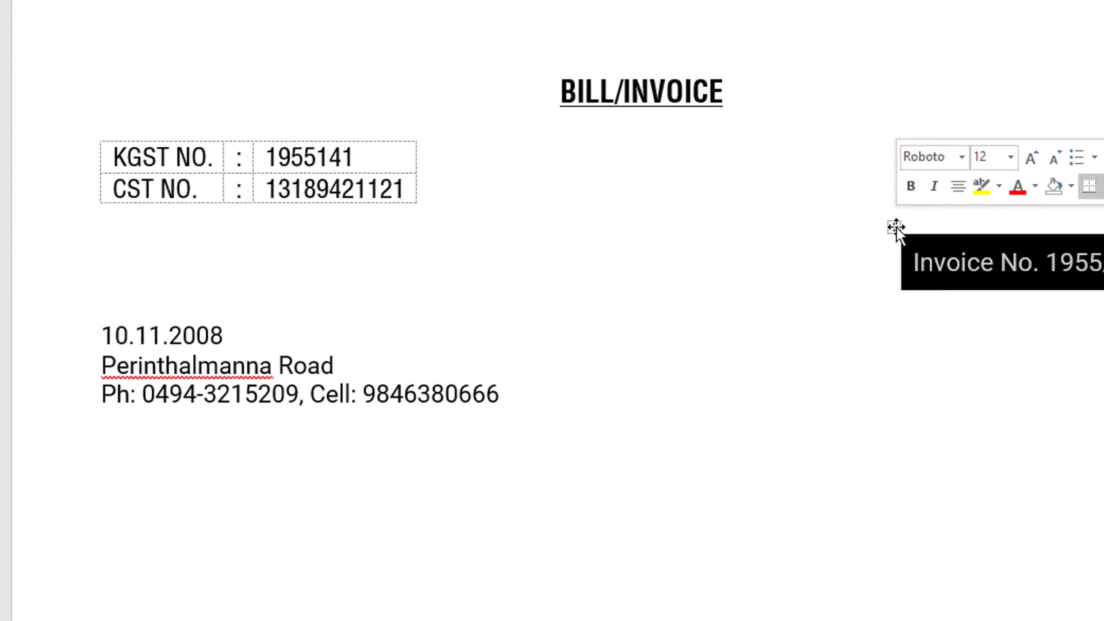
{"action": "key", "text": "ctrl+d"}
{"action": "type", "text": "h"}
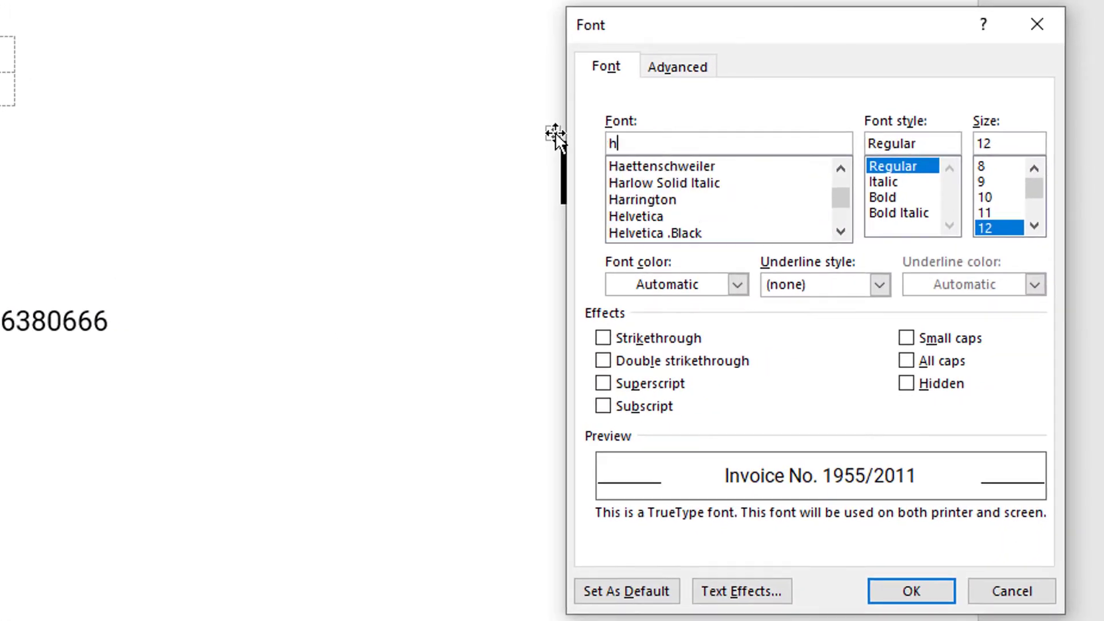
{"action": "type", "text": "el"}
{"action": "key", "text": "Down"}
{"action": "key", "text": "Up"}
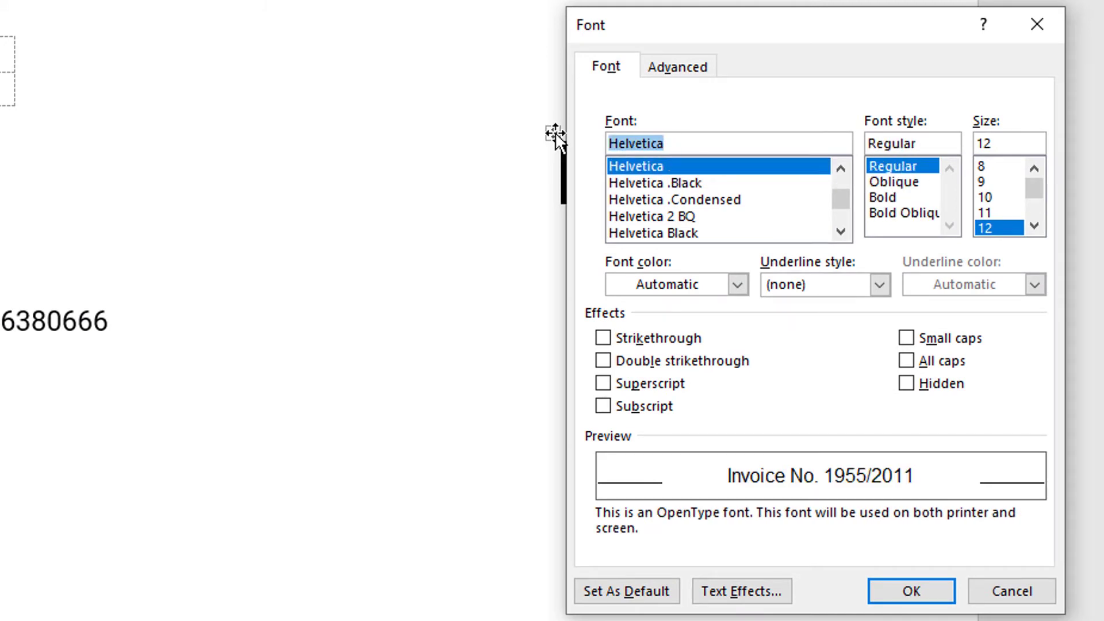
{"action": "key", "text": "End"}
{"action": "type", "text": "con"}
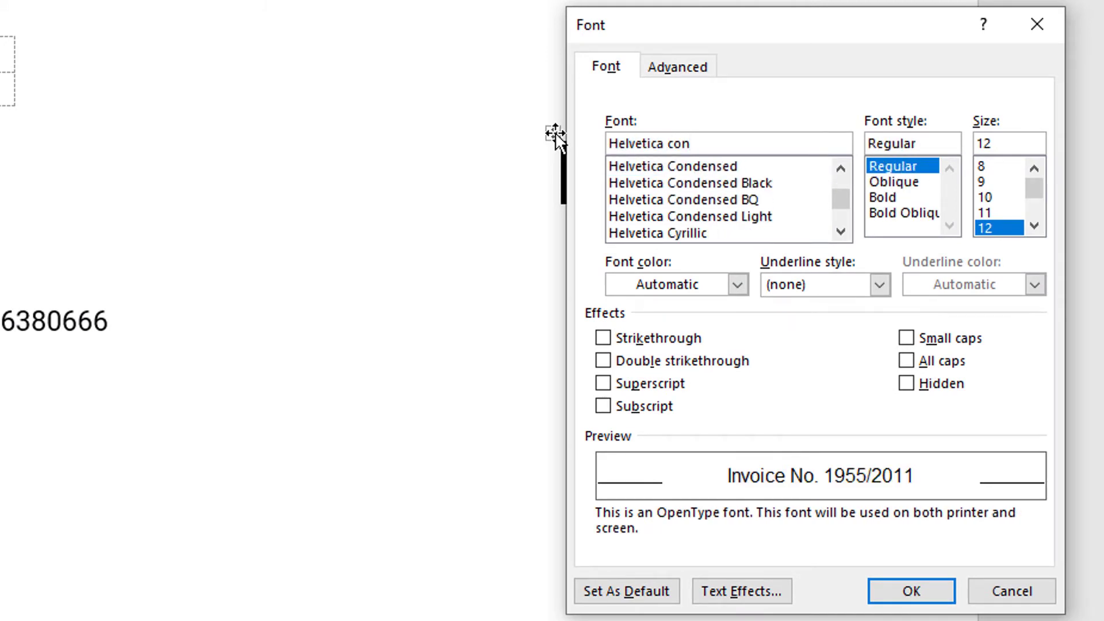
{"action": "key", "text": "Return"}
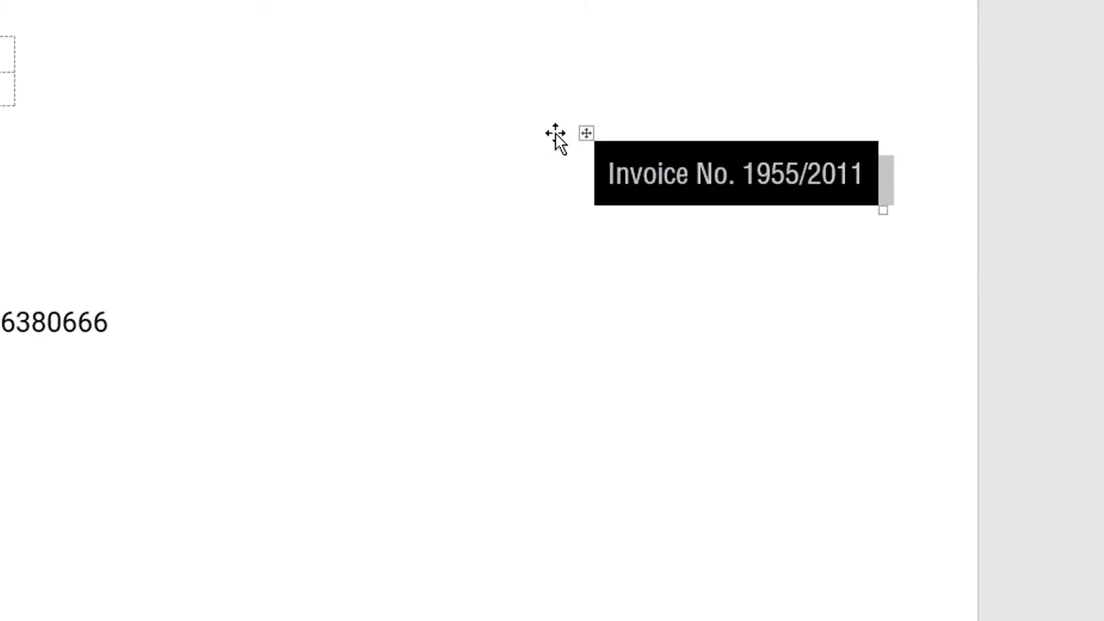
- Make the date, road and phone lines 12 pt
{"action": "mouse_move", "coordinate": [29, 316]}
{"action": "left_mouse_down"}
{"action": "mouse_move", "coordinate": [271, 362]}
{"action": "mouse_move", "coordinate": [646, 385]}
{"action": "mouse_move", "coordinate": [594, 402]}
{"action": "left_mouse_up"}
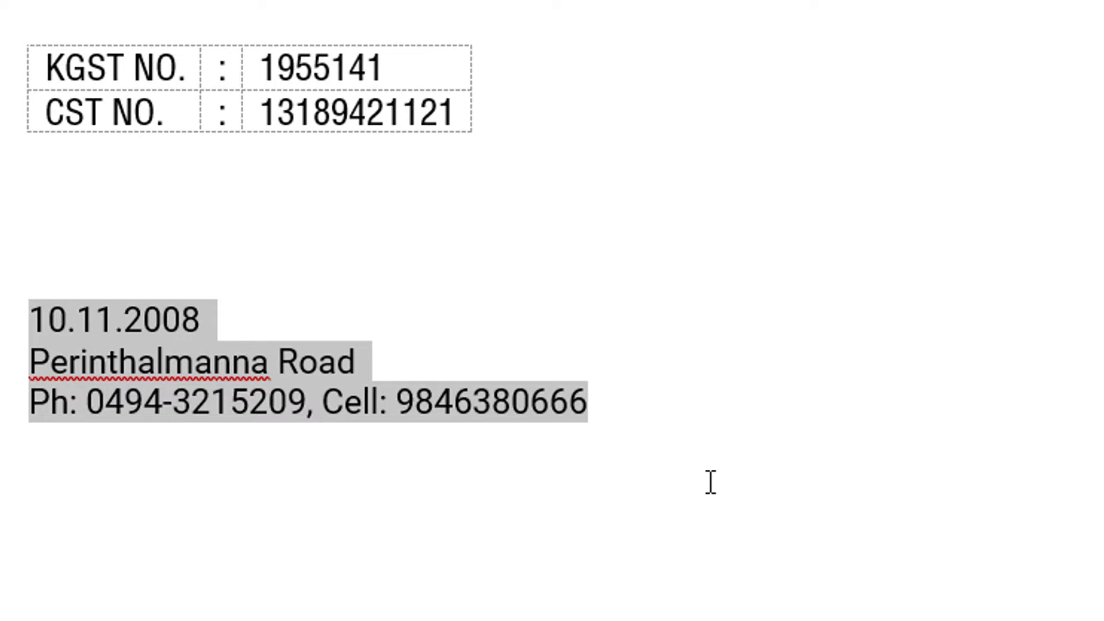
{"action": "key", "text": "ctrl+d"}
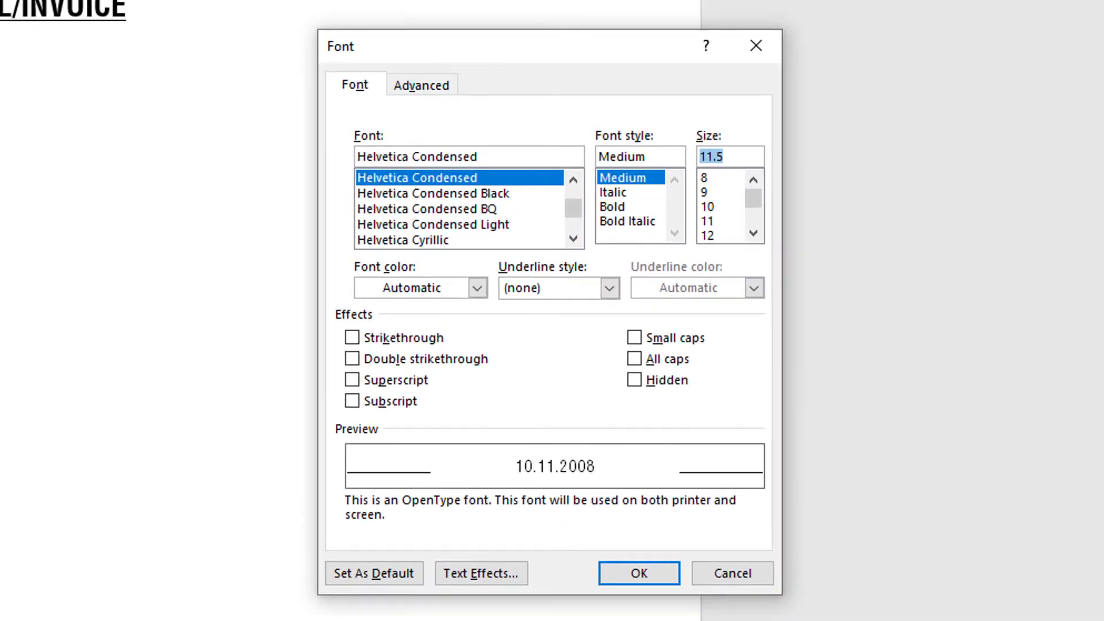
{"action": "type", "text": "12"}
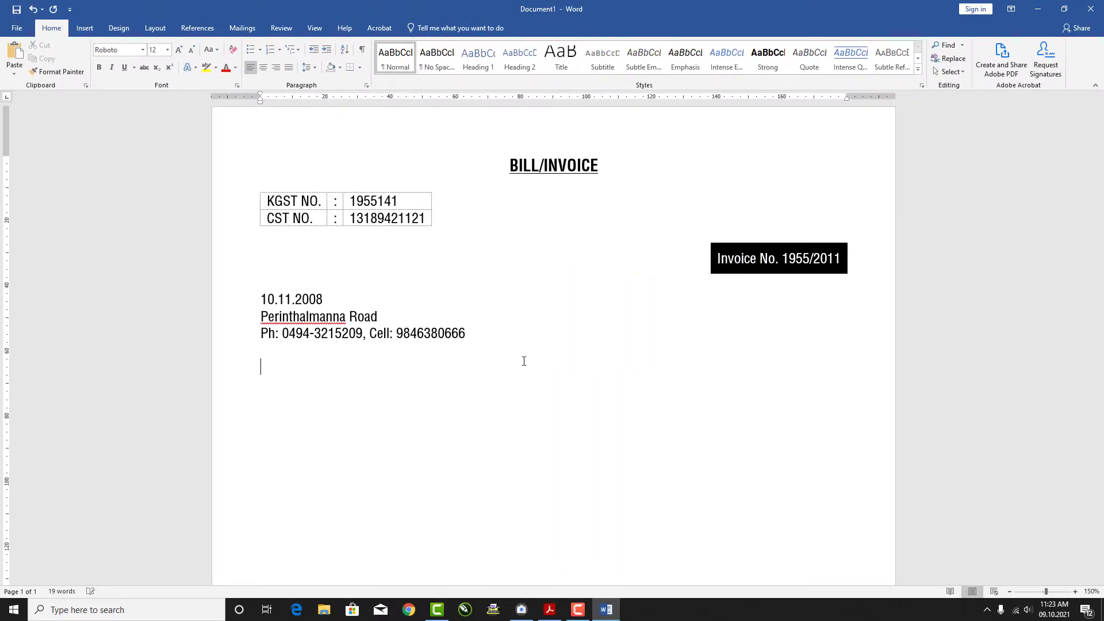
- After checking the reference PDF, start a centred line reading ANAMIKA AGENCIES
{"action": "key", "text": "alt+Tab"}
{"action": "scroll", "coordinate": [469, 348], "scroll_direction": "down", "scroll_amount": 3}
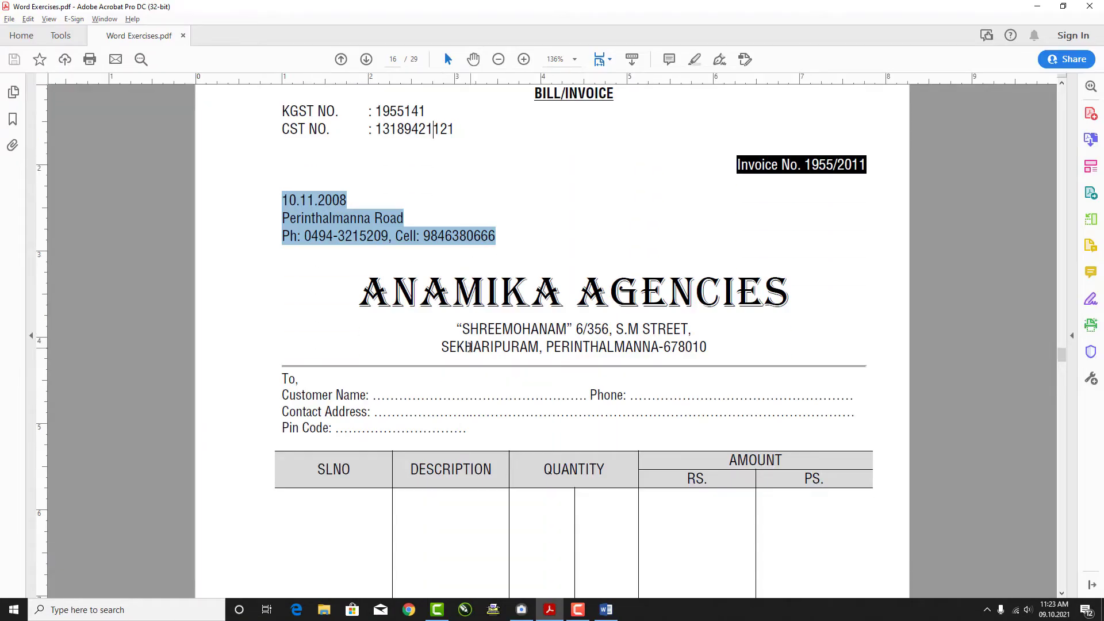
{"action": "key", "text": "alt+Tab"}
{"action": "key", "text": "Return"}
{"action": "key", "text": "Return"}
{"action": "key", "text": "ctrl+e"}
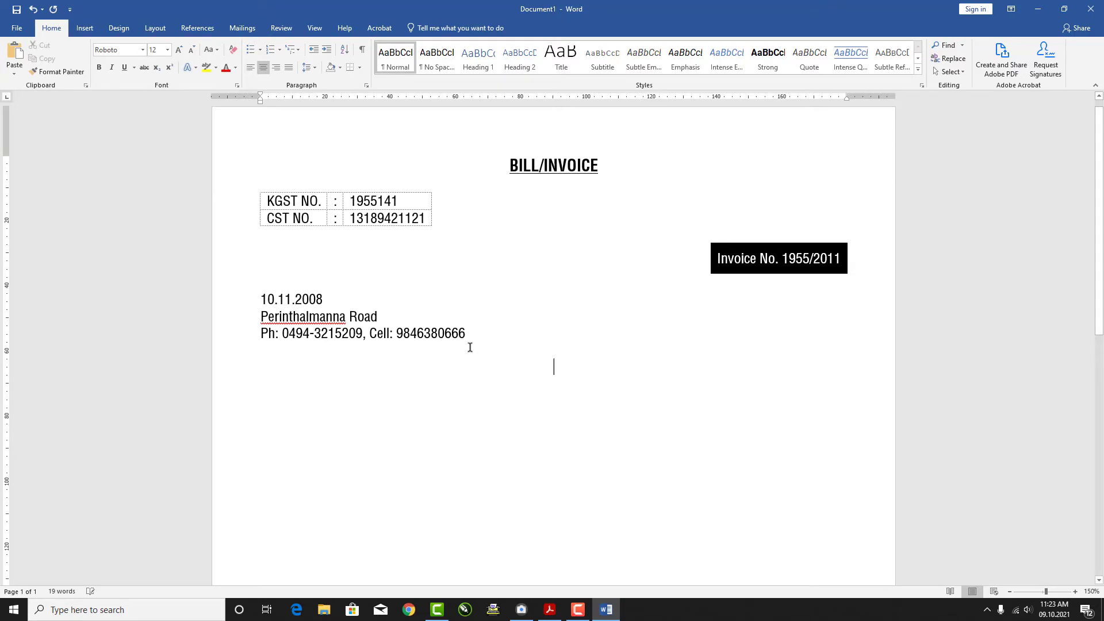
{"action": "type", "text": "ANAMIKA A"}
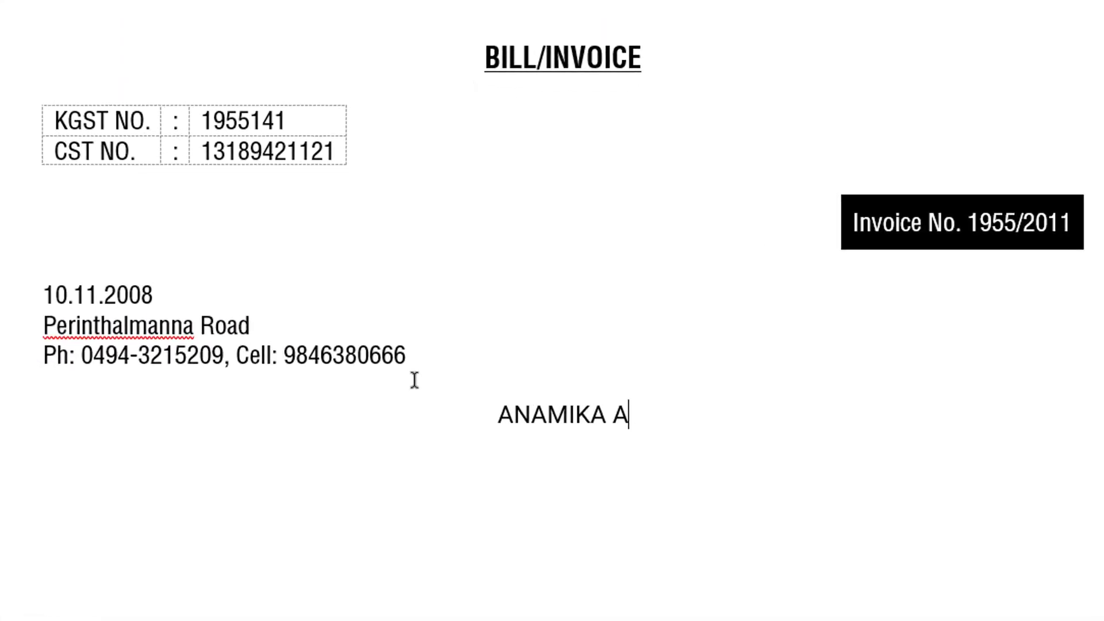
{"action": "type", "text": "GENCIES"}
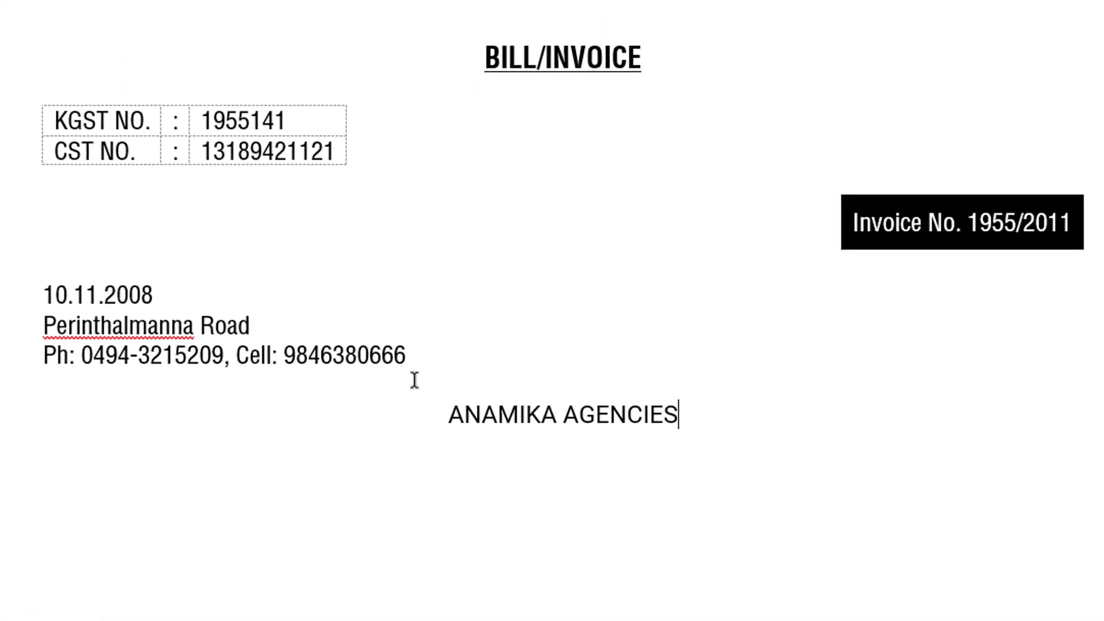
- Set the ANAMIKA AGENCIES title in Algerian at 18 pt
{"action": "key", "text": "ctrl+Left"}
{"action": "key", "text": "Left"}
{"action": "key", "text": "Left"}
{"action": "key", "text": "Left"}
{"action": "key", "text": "shift+End"}
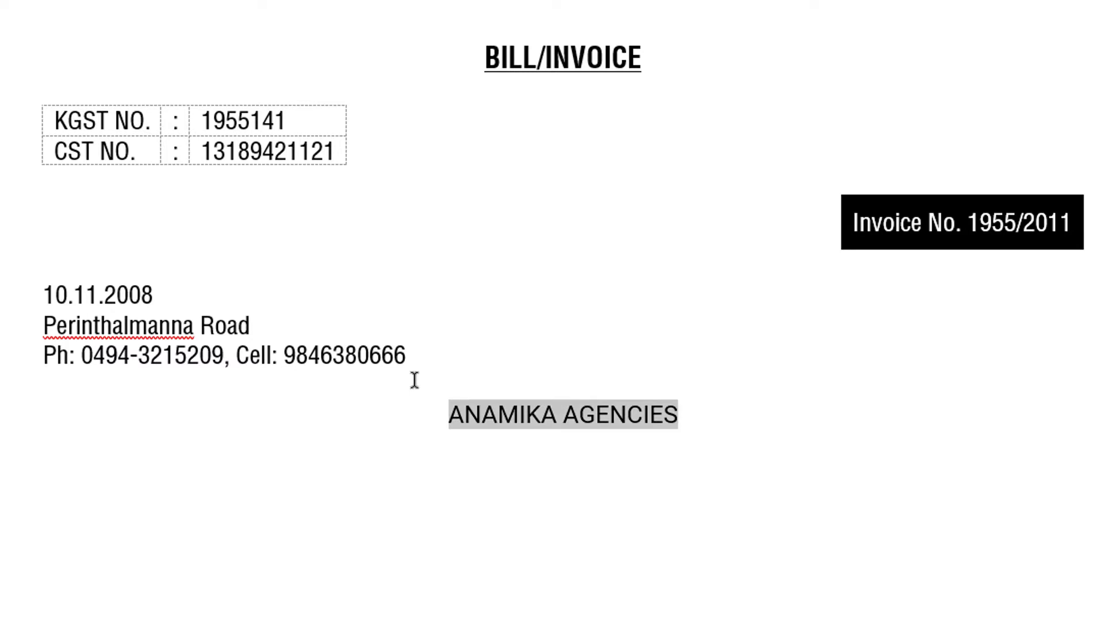
{"action": "key", "text": "ctrl+d"}
{"action": "type", "text": "alg"}
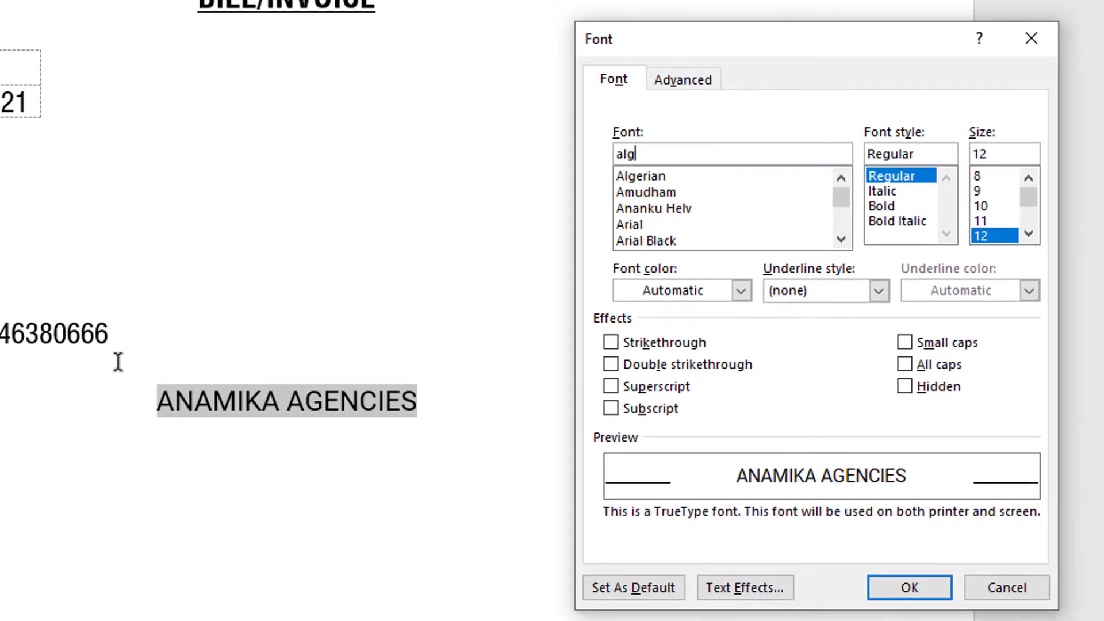
{"action": "key", "text": "Tab"}
{"action": "key", "text": "Tab"}
{"action": "key", "text": "Down"}
{"action": "key", "text": "Down"}
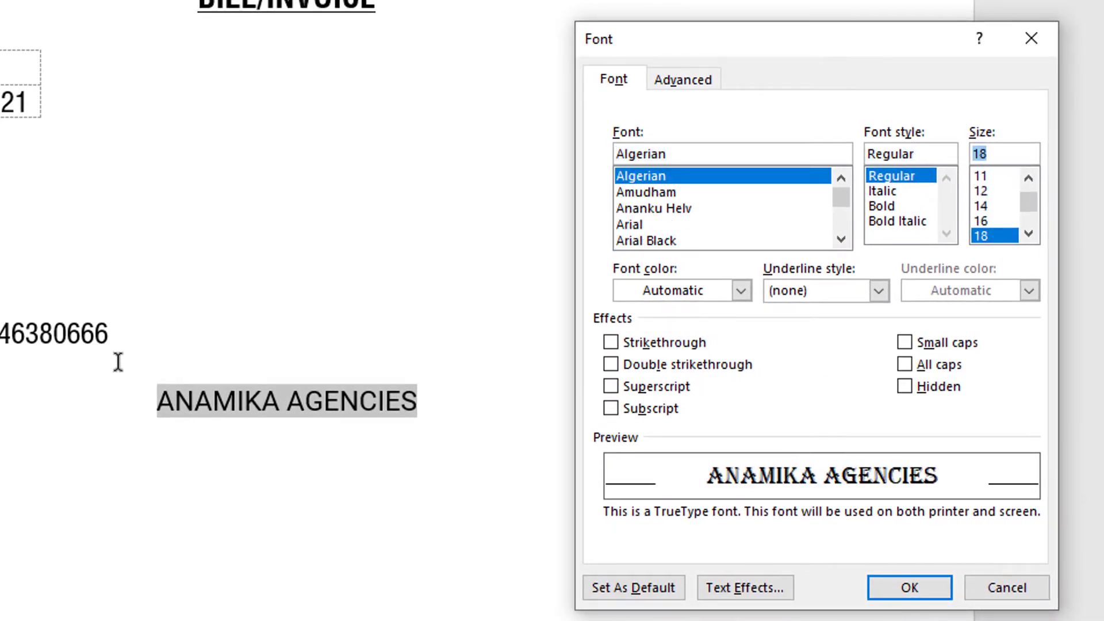
{"action": "key", "text": "Down"}
{"action": "key", "text": "Return"}
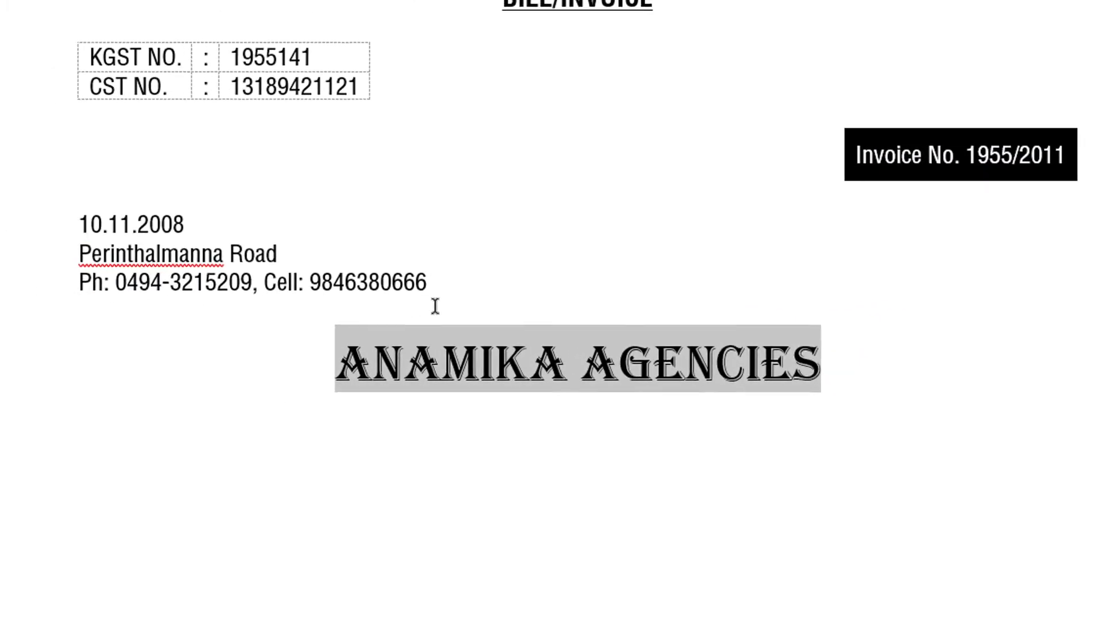
{"action": "key", "text": "ctrl+shift+comma"}
- Start a new line below the title and select the street address in the reference PDF
{"action": "key", "text": "End"}
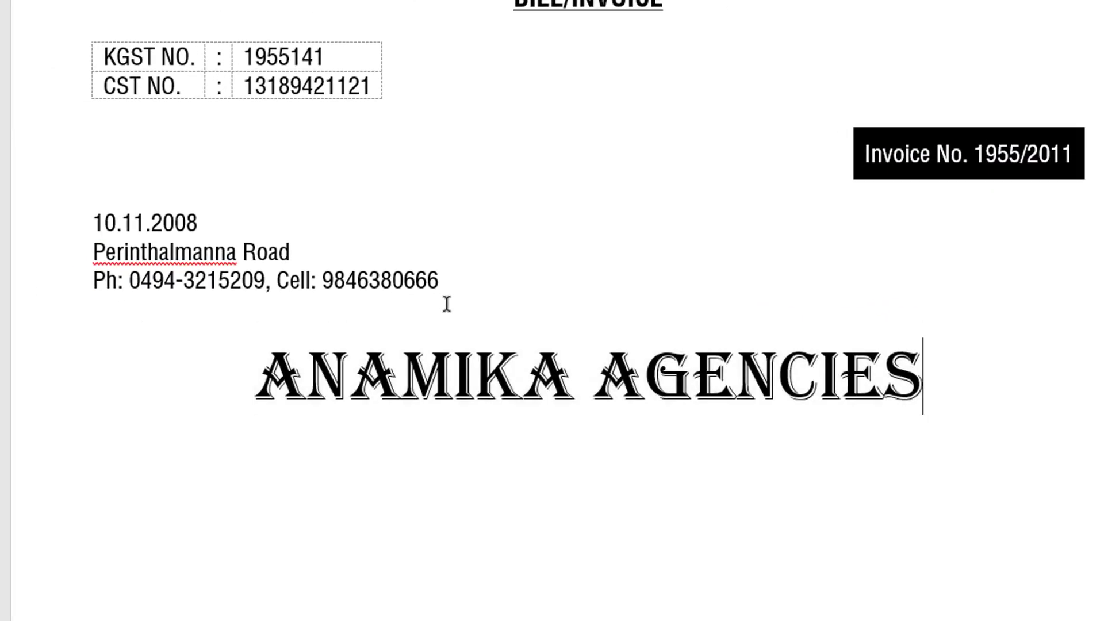
{"action": "key", "text": "Return"}
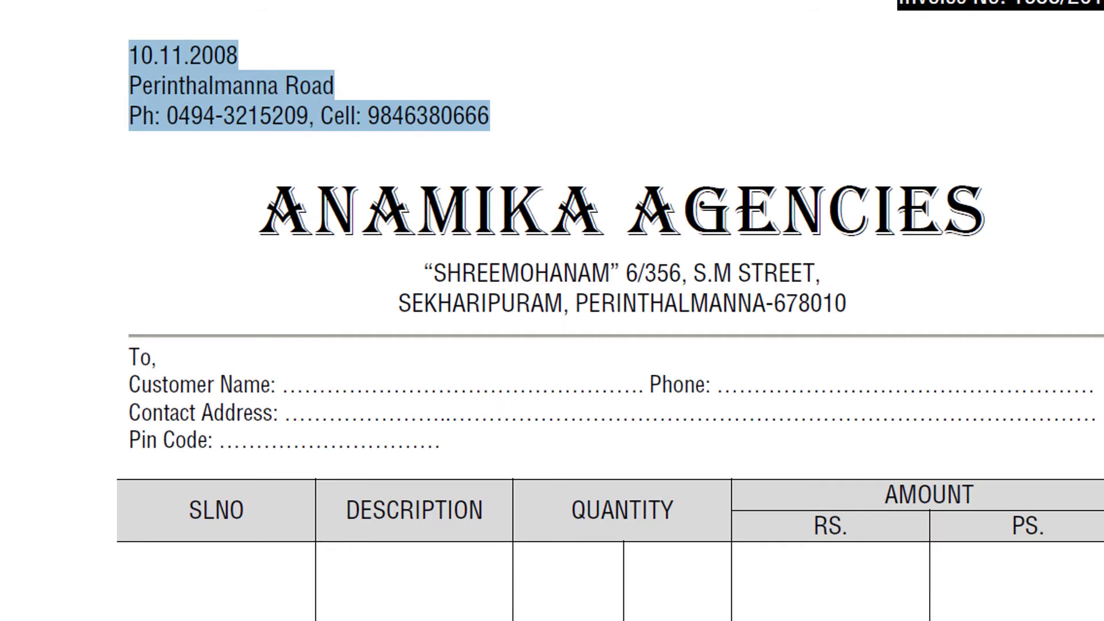
{"action": "mouse_move", "coordinate": [424, 273]}
{"action": "left_mouse_down"}
{"action": "mouse_move", "coordinate": [511, 300]}
{"action": "mouse_move", "coordinate": [820, 286]}
{"action": "left_mouse_up"}
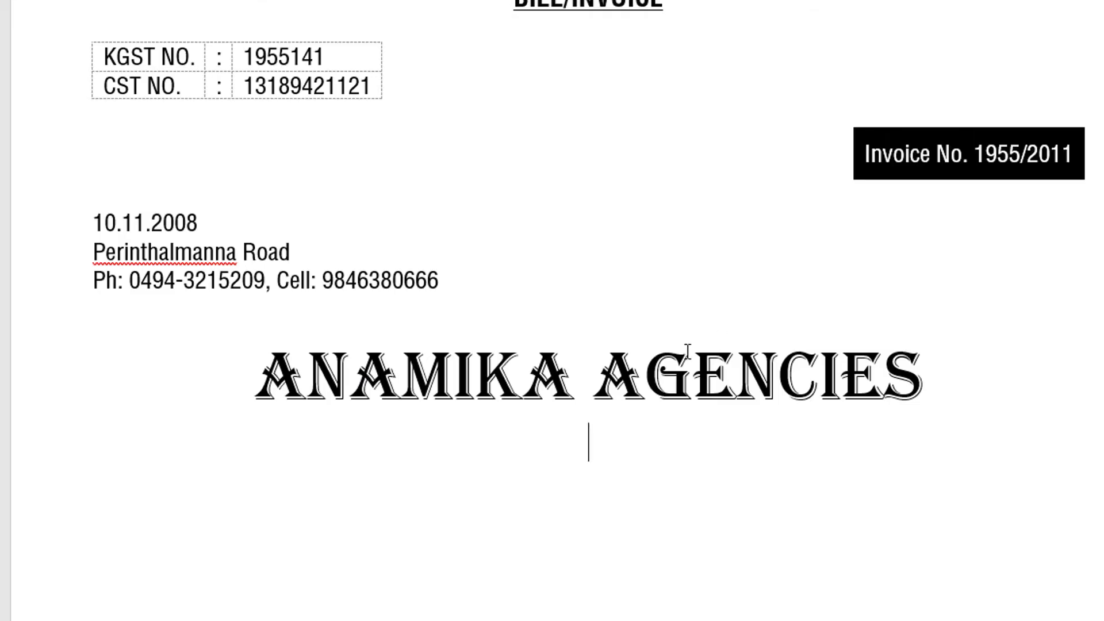
- Paste the street address under the title, breaking it into two lines after STREET,
{"action": "key", "text": "ctrl+v"}
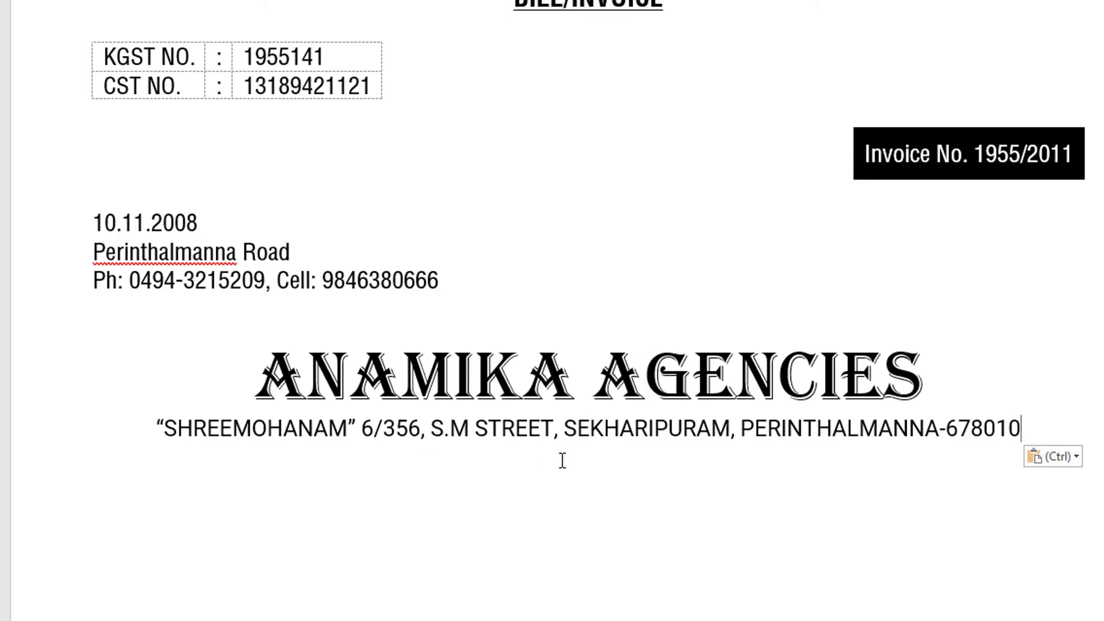
{"action": "left_click", "coordinate": [565, 431]}
{"action": "key", "text": "BackSpace"}
{"action": "key", "text": "Return"}
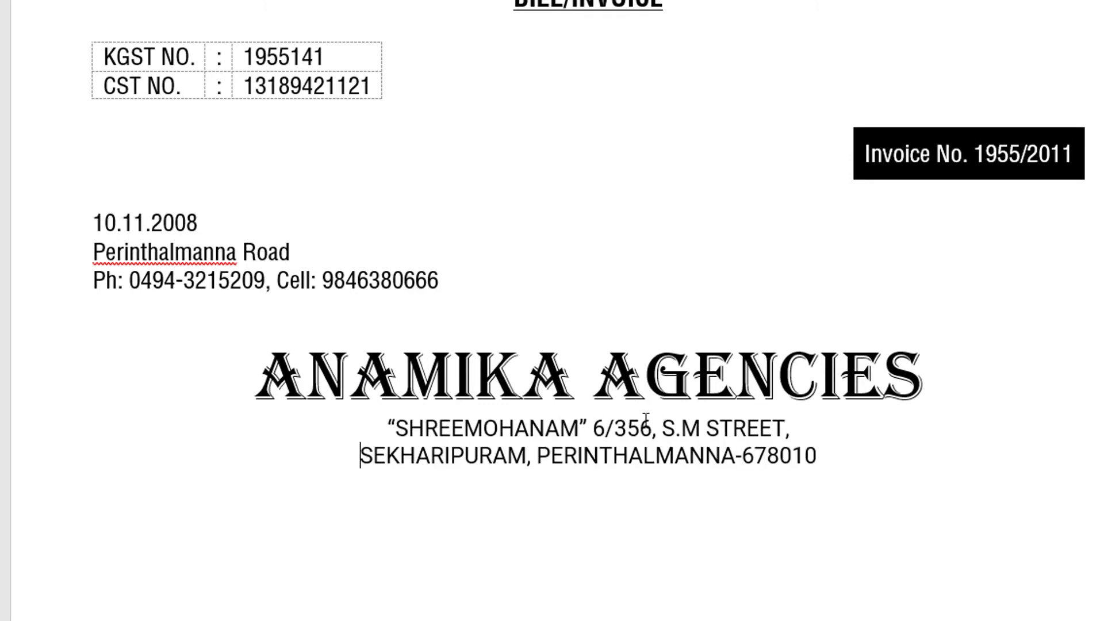
- Set both address lines in Helvetica Condensed, size 12
{"action": "key", "text": "Up"}
{"action": "key", "text": "shift+End"}
{"action": "key", "text": "shift+Down"}
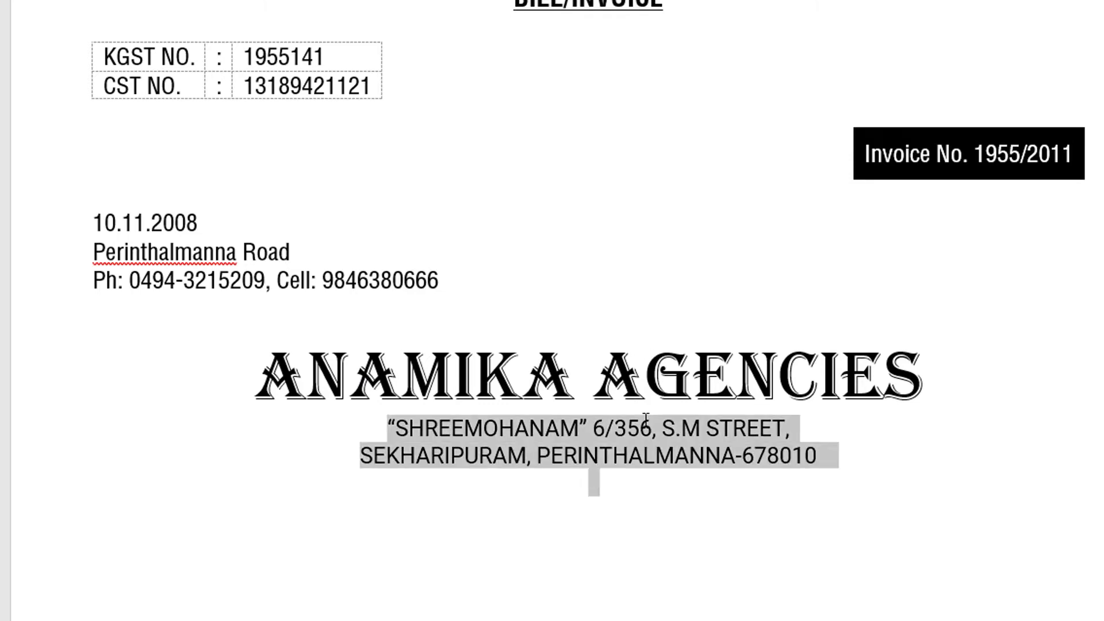
{"action": "key", "text": "shift+Left"}
{"action": "key", "text": "shift+Left"}
{"action": "key", "text": "shift+Right"}
{"action": "key", "text": "shift+Right"}
{"action": "key", "text": "shift+Left"}
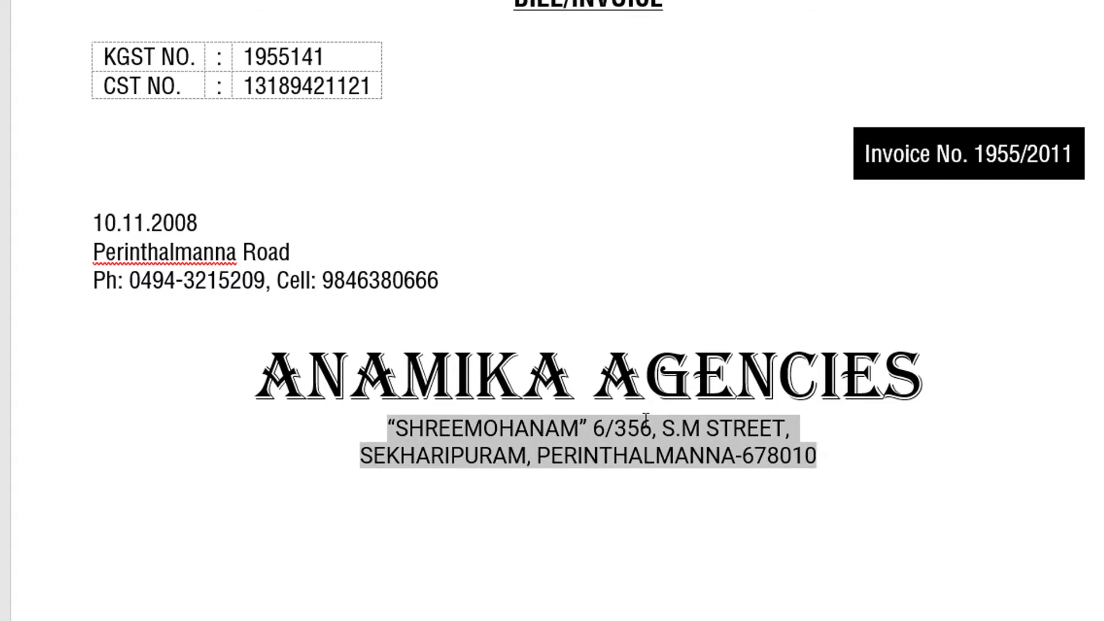
{"action": "key", "text": "ctrl+d"}
{"action": "type", "text": "hel"}
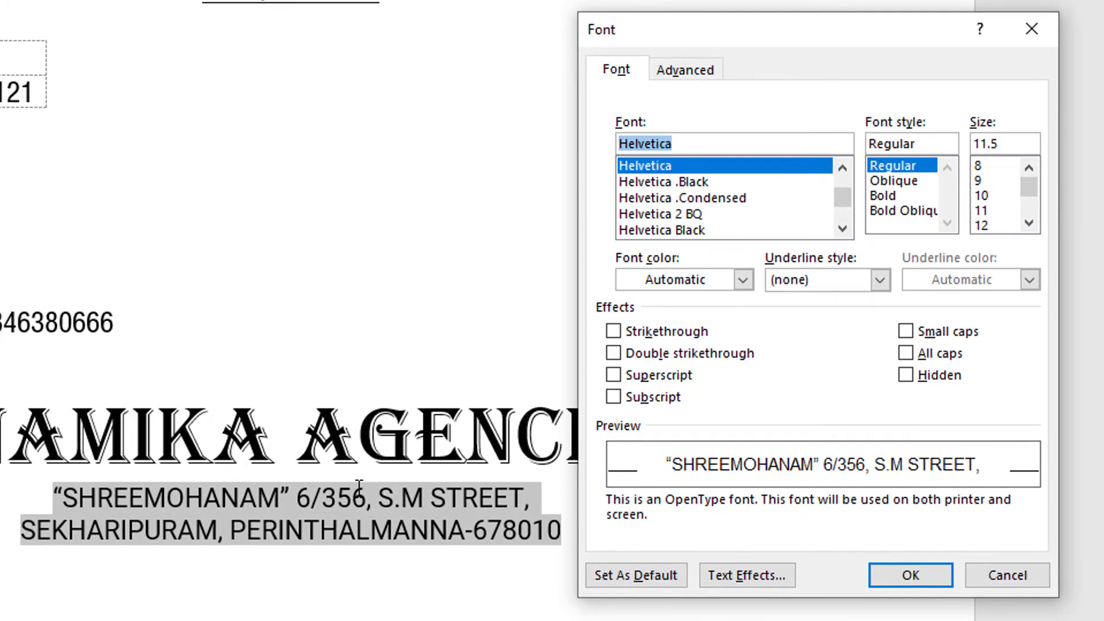
{"action": "type", "text": "vetica condensed"}
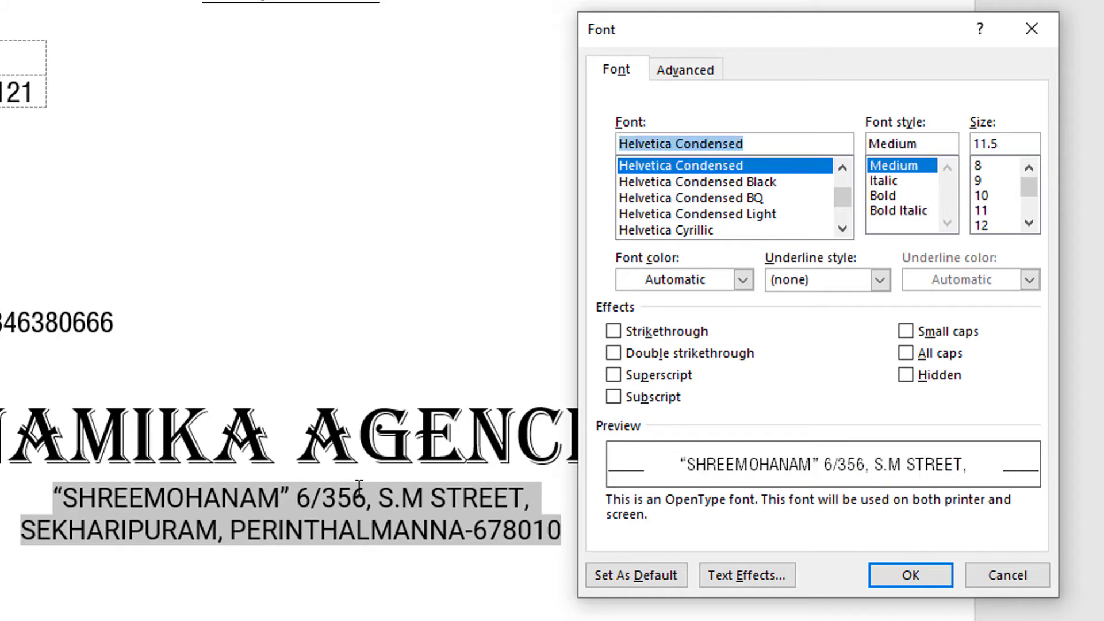
{"action": "key", "text": "Tab"}
{"action": "key", "text": "Tab"}
{"action": "type", "text": "12"}
{"action": "key", "text": "Return"}
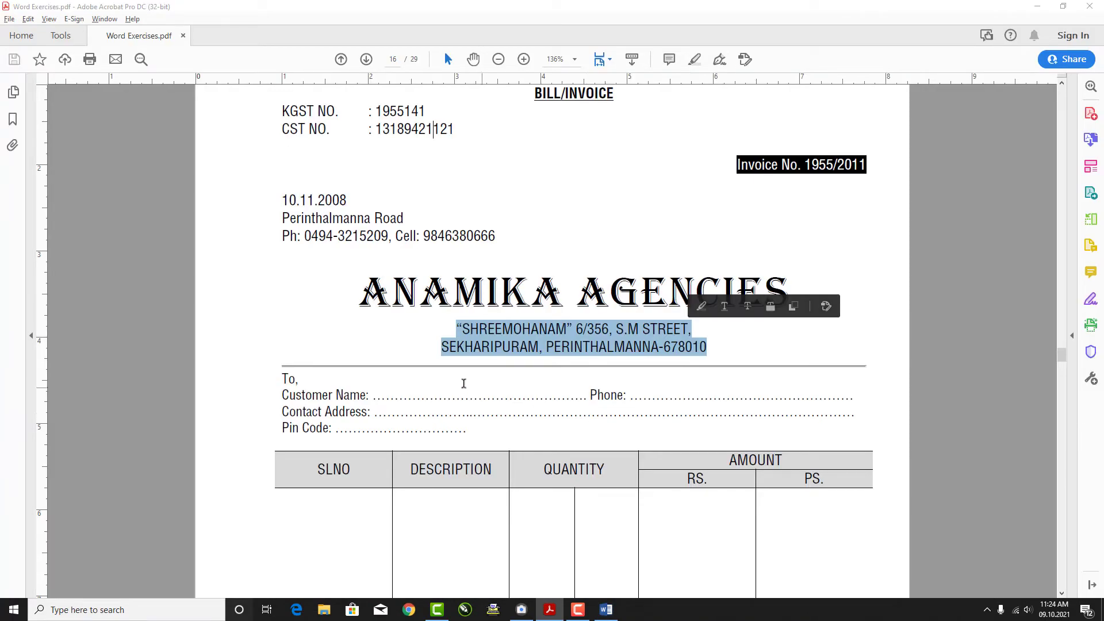
- Deselect the address in the reference PDF in Acrobat, then return to the Word invoice
{"action": "key", "text": "super+c"}
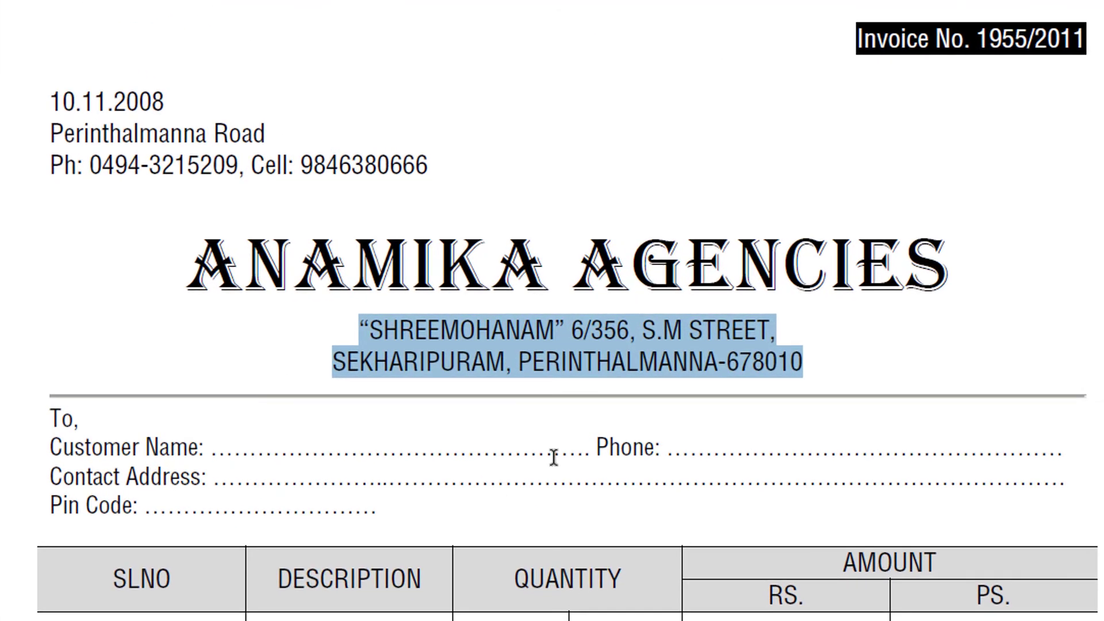
{"action": "left_click", "coordinate": [551, 394]}
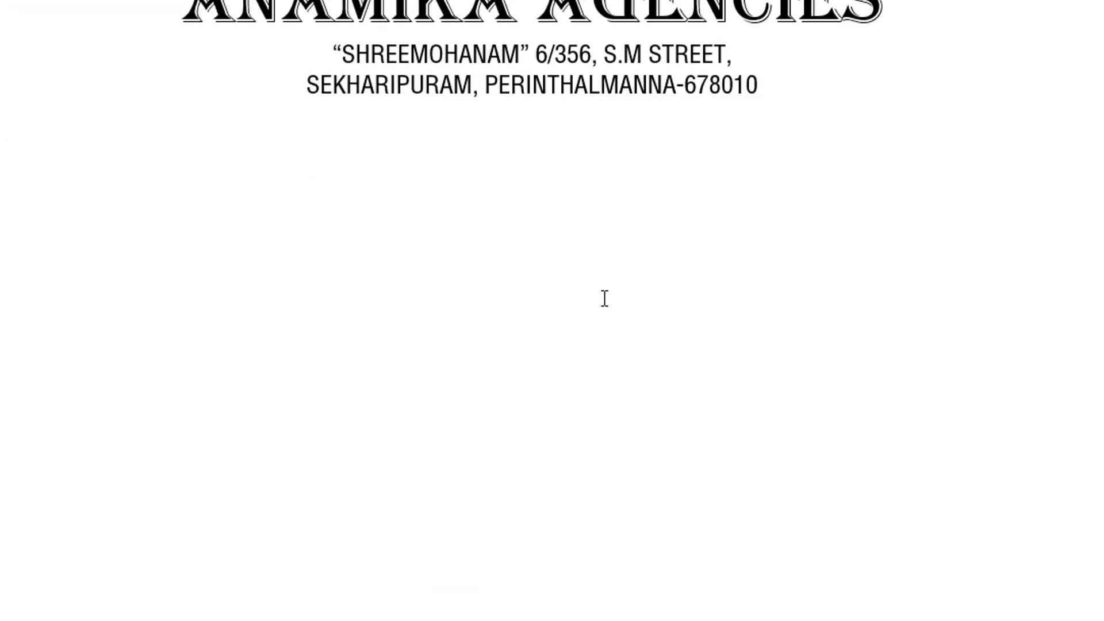
- Insert a horizontal line below the address from the Borders list
{"action": "key", "text": "Return"}
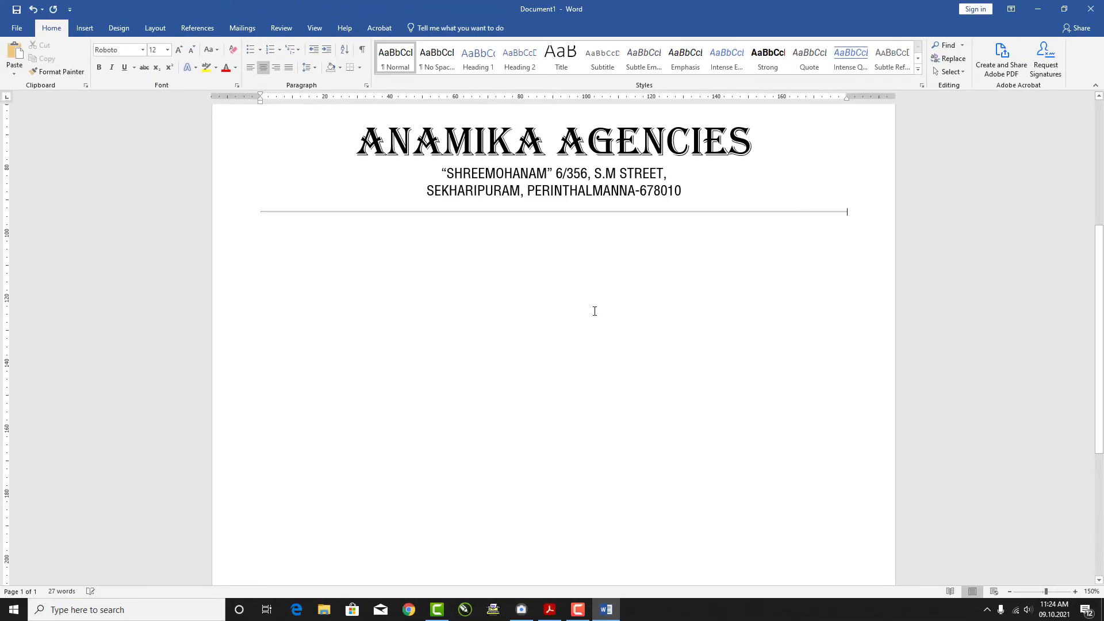
{"action": "key", "text": "ctrl+z"}
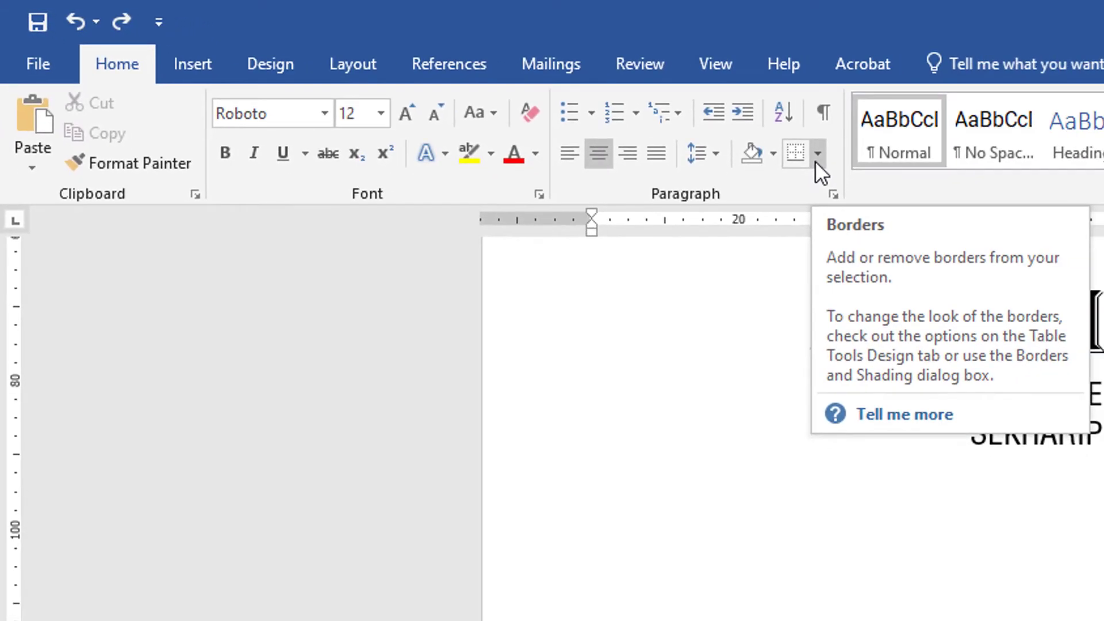
{"action": "left_click", "coordinate": [817, 158]}
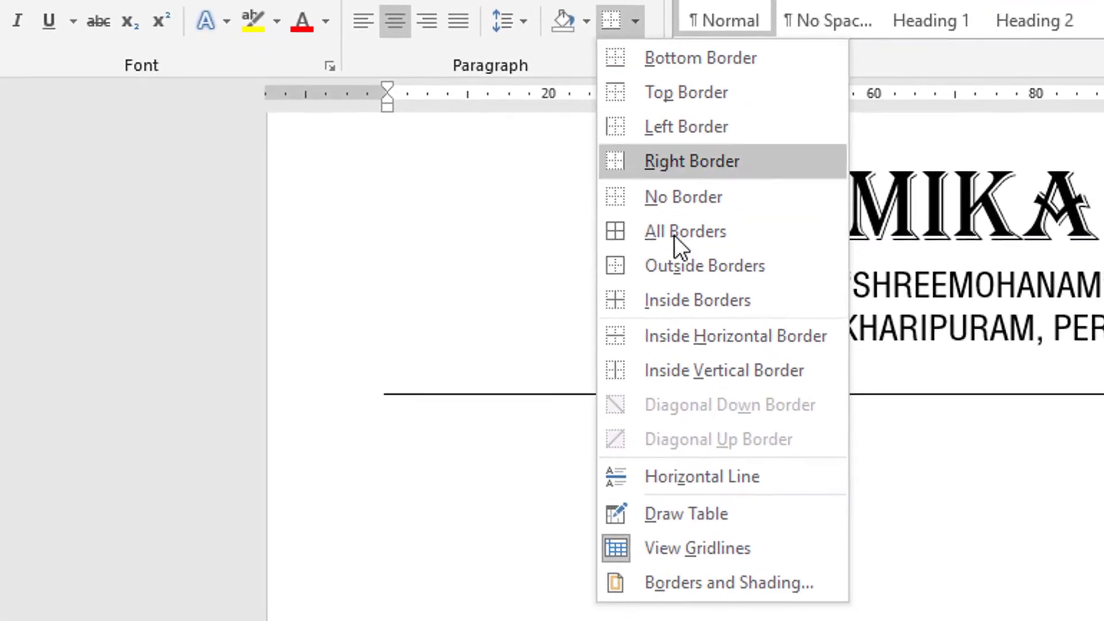
{"action": "left_click", "coordinate": [711, 475]}
{"action": "key", "text": "ctrl+z"}
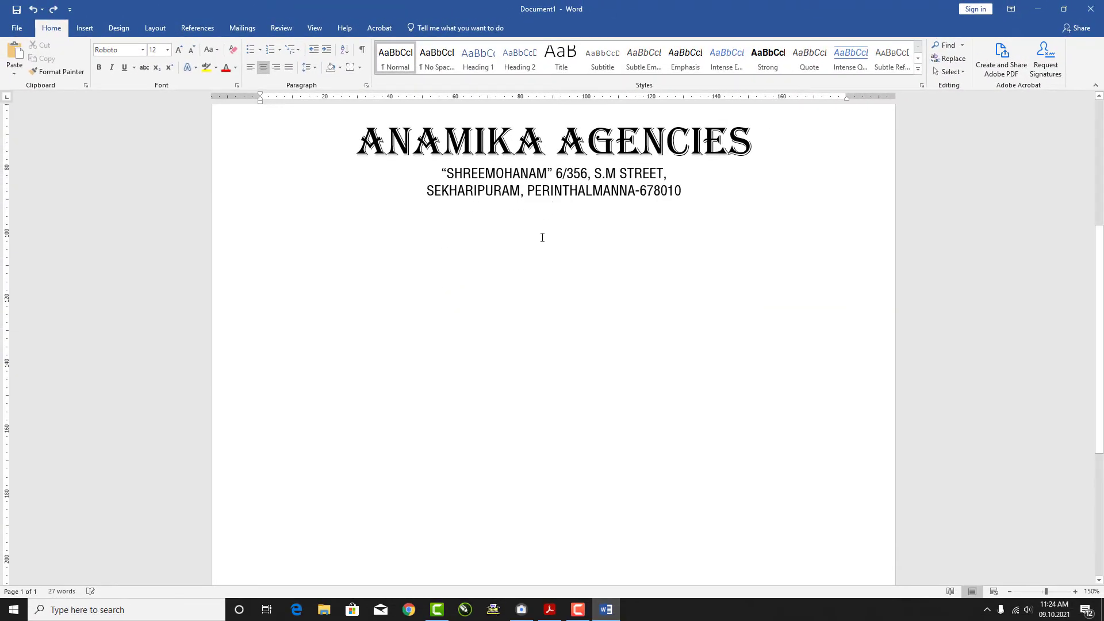
{"action": "key", "text": "alt+h"}
{"action": "key", "text": "b"}
{"action": "key", "text": "z"}
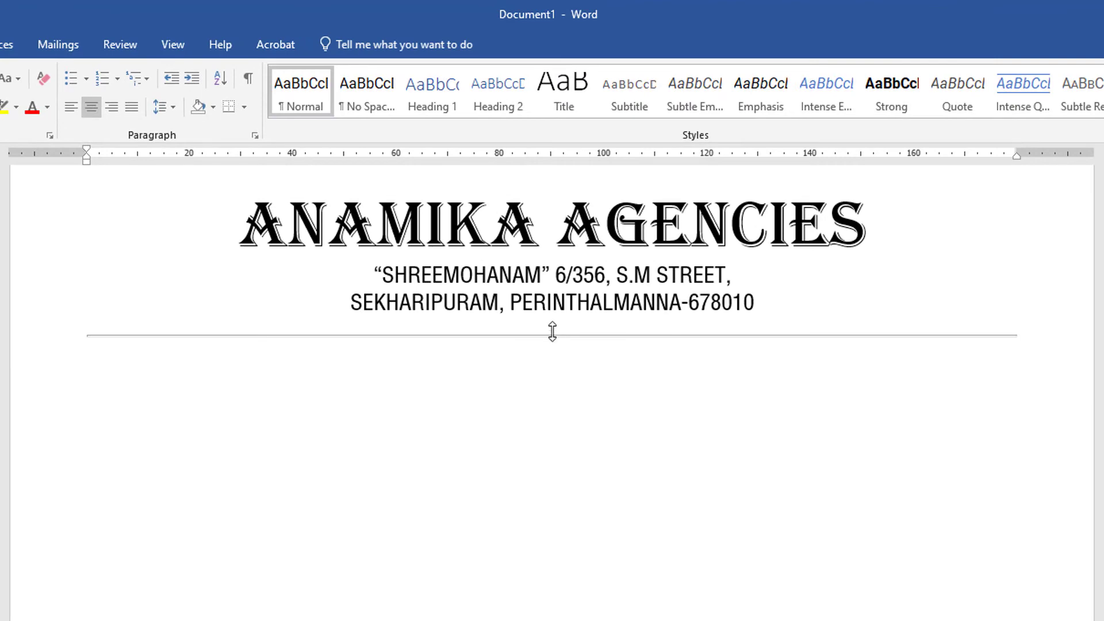
- Format the horizontal line as 2 pt high in solid dark grey
{"action": "double_click", "coordinate": [554, 224]}
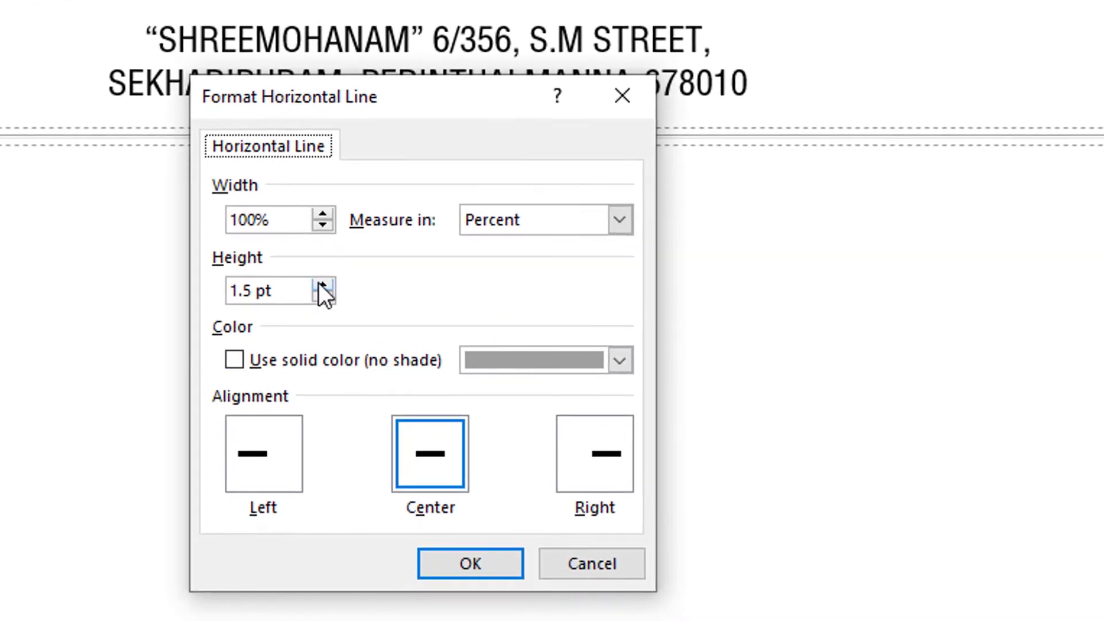
{"action": "left_click", "coordinate": [323, 286]}
{"action": "left_click", "coordinate": [515, 364]}
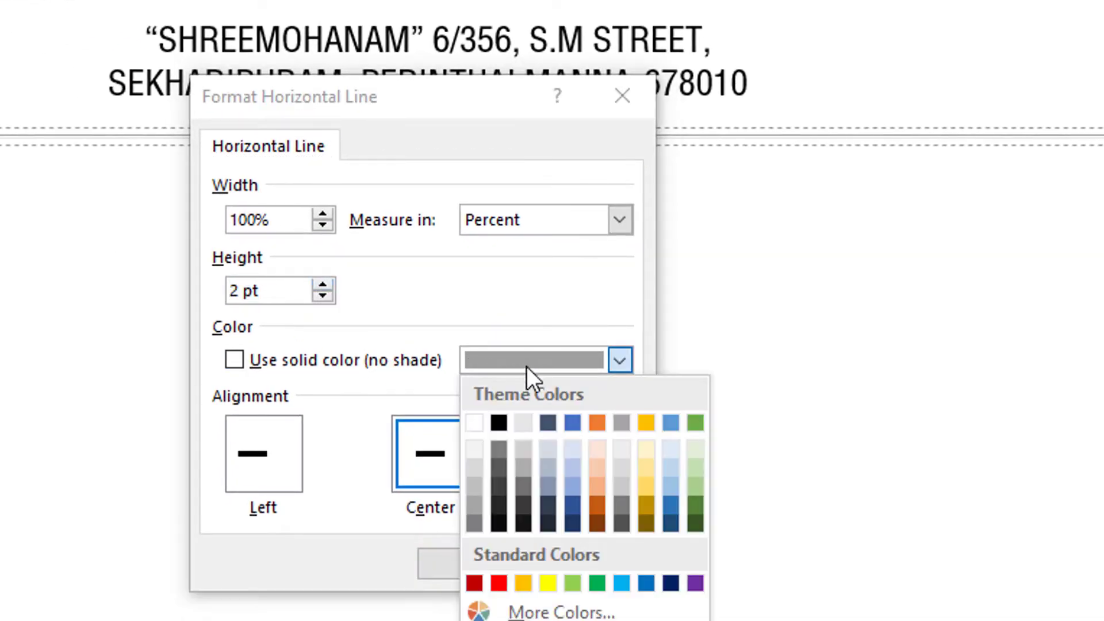
{"action": "left_click", "coordinate": [495, 489]}
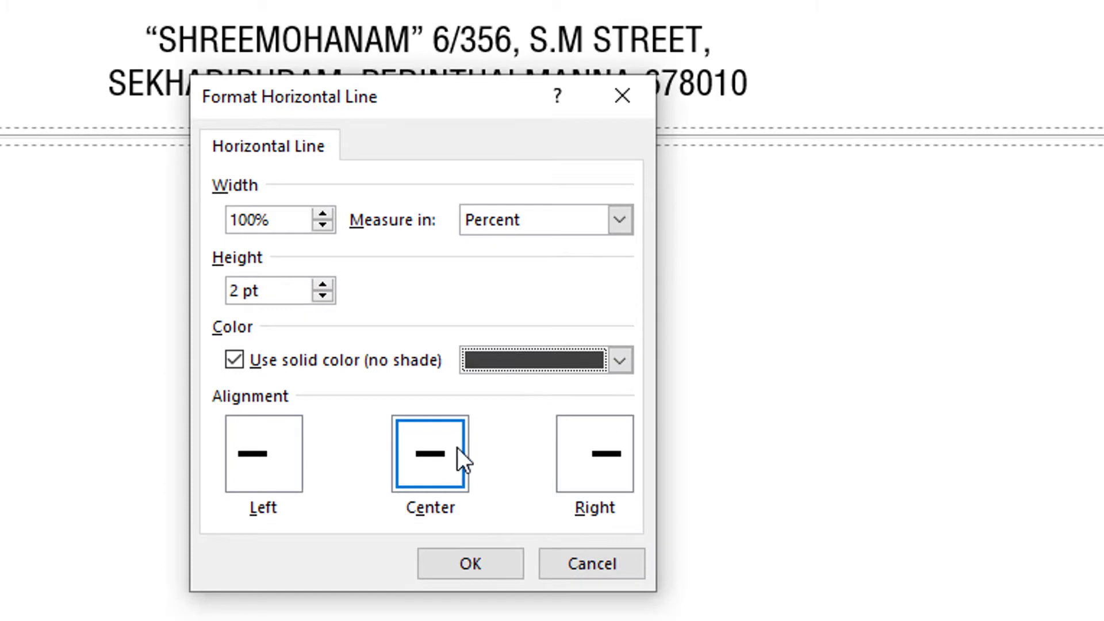
{"action": "left_click", "coordinate": [470, 563]}
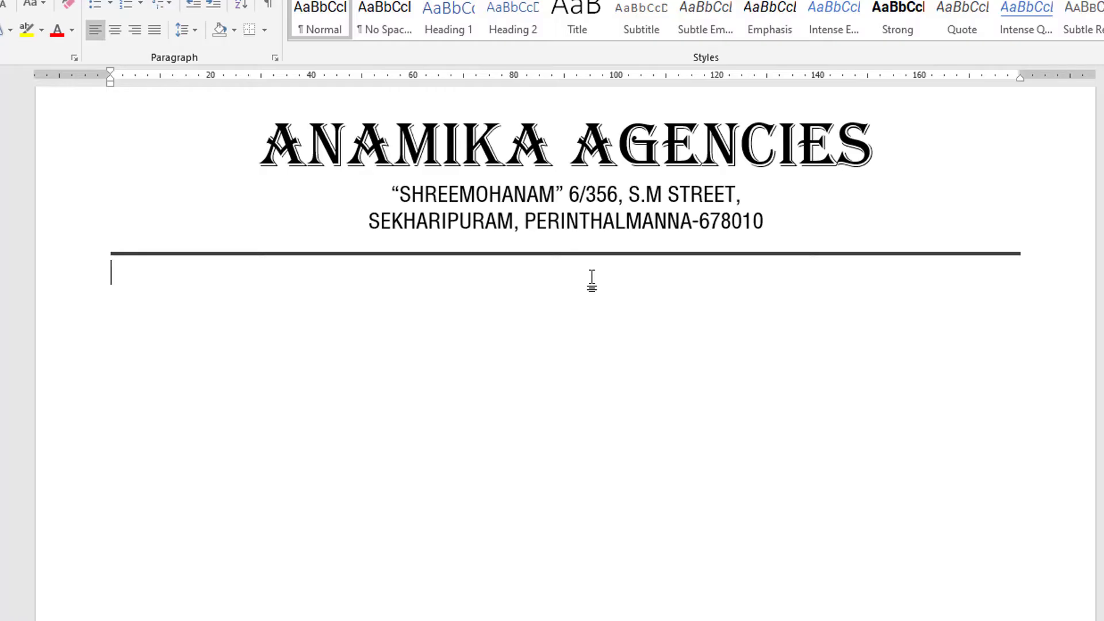
{"action": "key", "text": "Return"}
{"action": "type", "text": "---"}
{"action": "key", "text": "Return"}
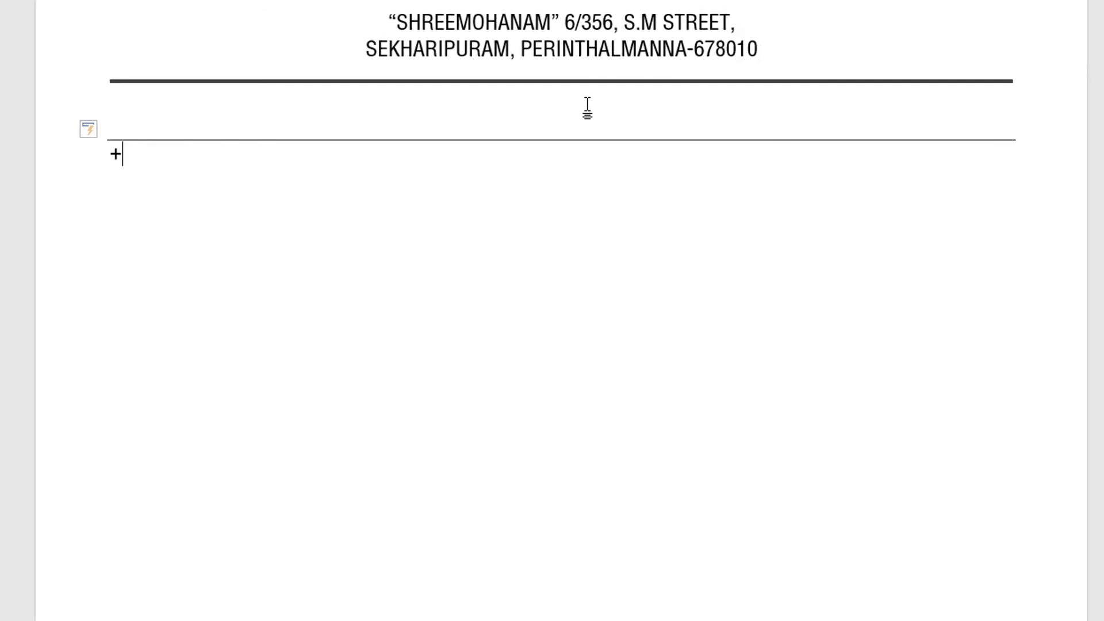
{"action": "type", "text": "==="}
{"action": "key", "text": "Return"}
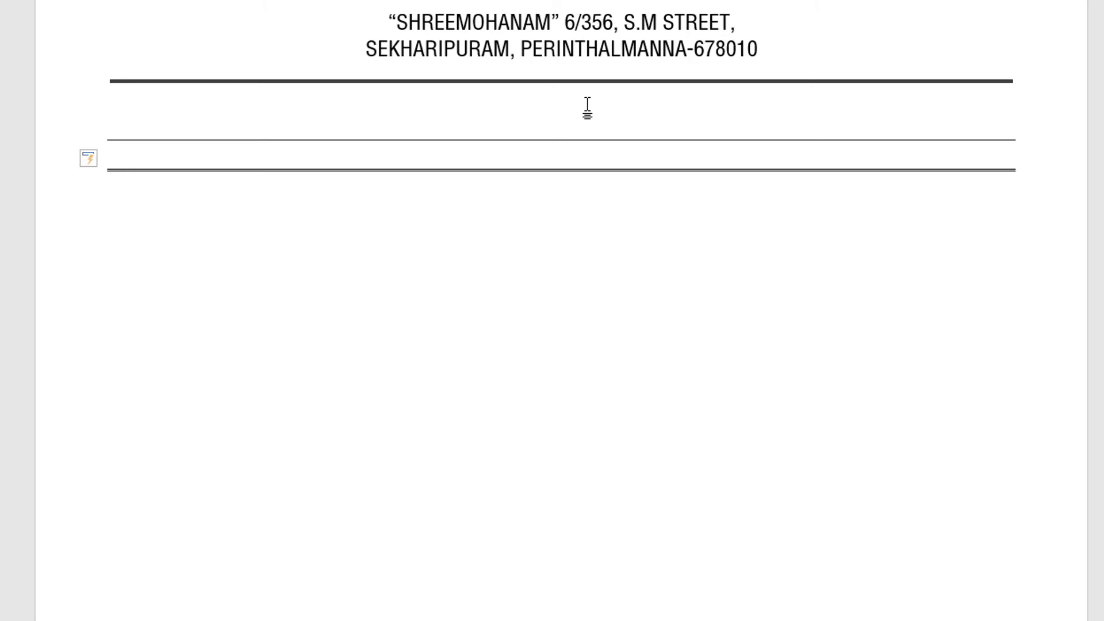
{"action": "type", "text": "***"}
{"action": "key", "text": "Return"}
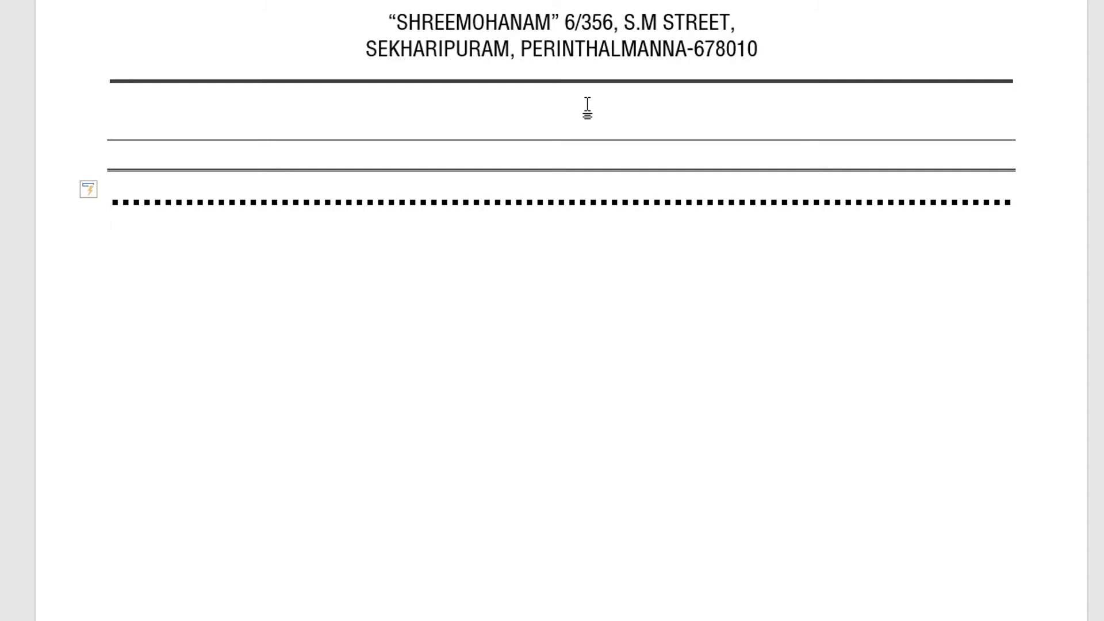
{"action": "type", "text": "###"}
{"action": "key", "text": "Return"}
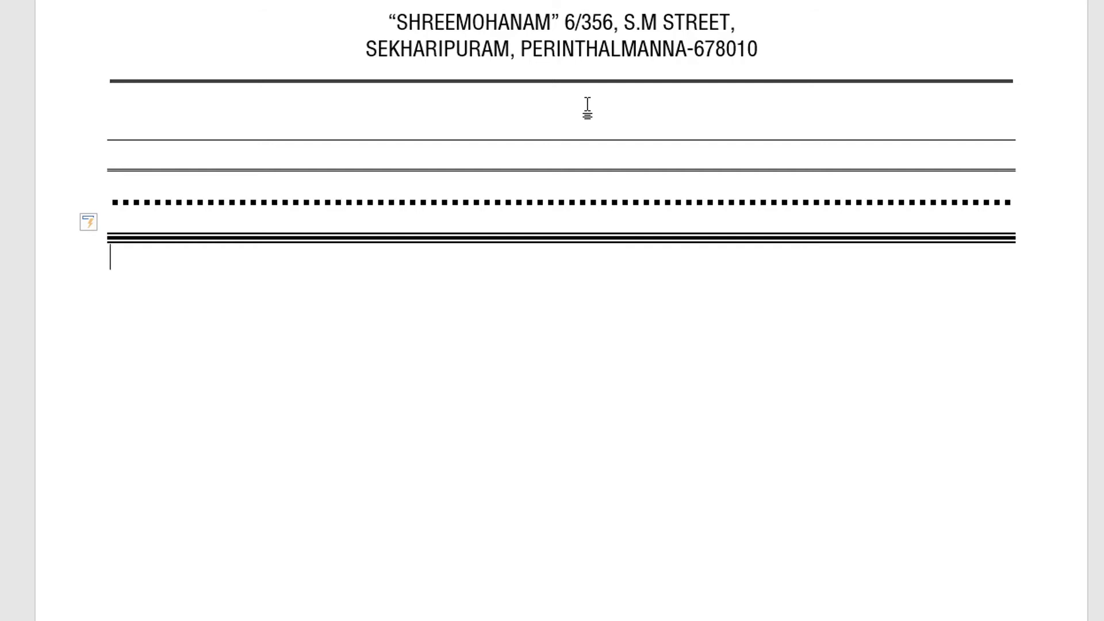
{"action": "type", "text": "~~~"}
{"action": "key", "text": "Return"}
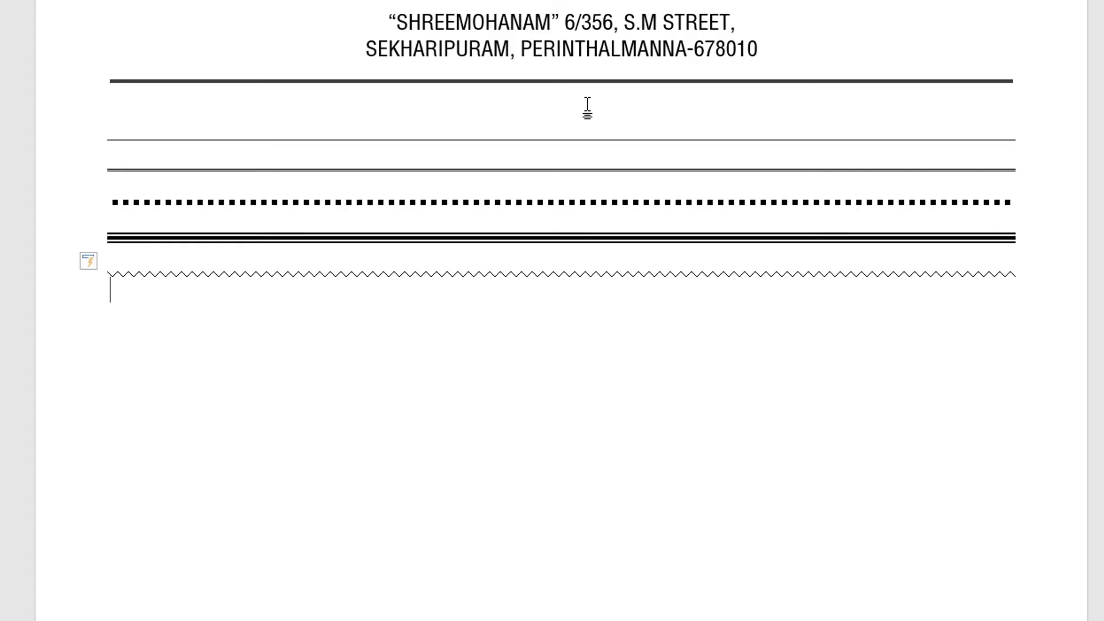
{"action": "key", "text": "Up"}
{"action": "key", "text": "Up"}
{"action": "key", "text": "Up"}
{"action": "key", "text": "Up"}
{"action": "key", "text": "shift+Down"}
{"action": "key", "text": "shift+Down"}
{"action": "key", "text": "shift+Down"}
{"action": "key", "text": "shift+Down"}
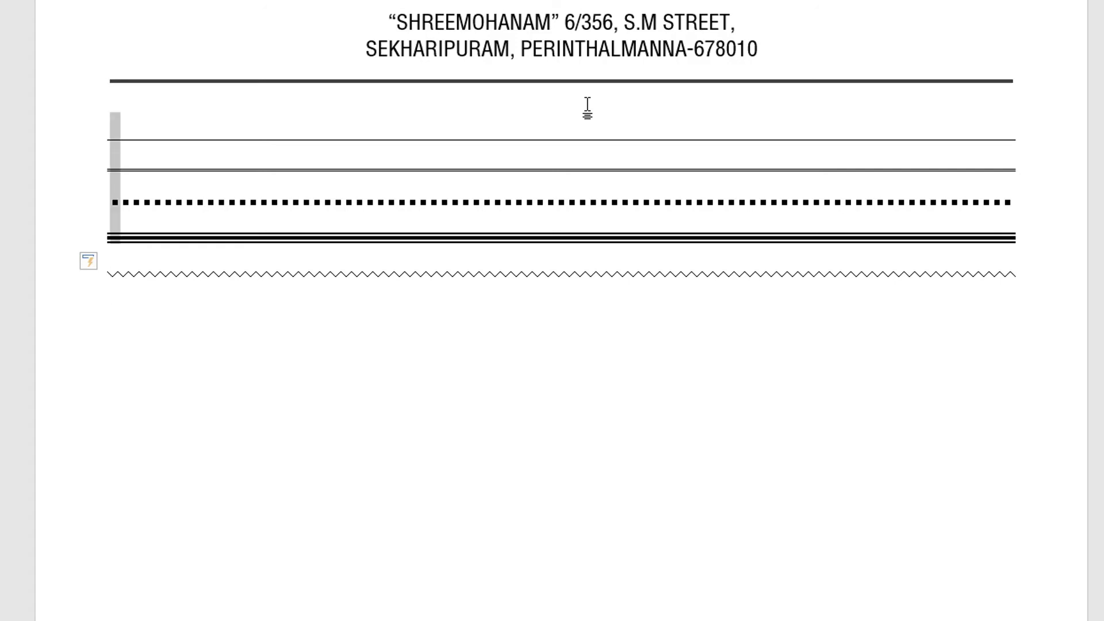
{"action": "key", "text": "shift+Down"}
{"action": "key", "text": "shift+Down"}
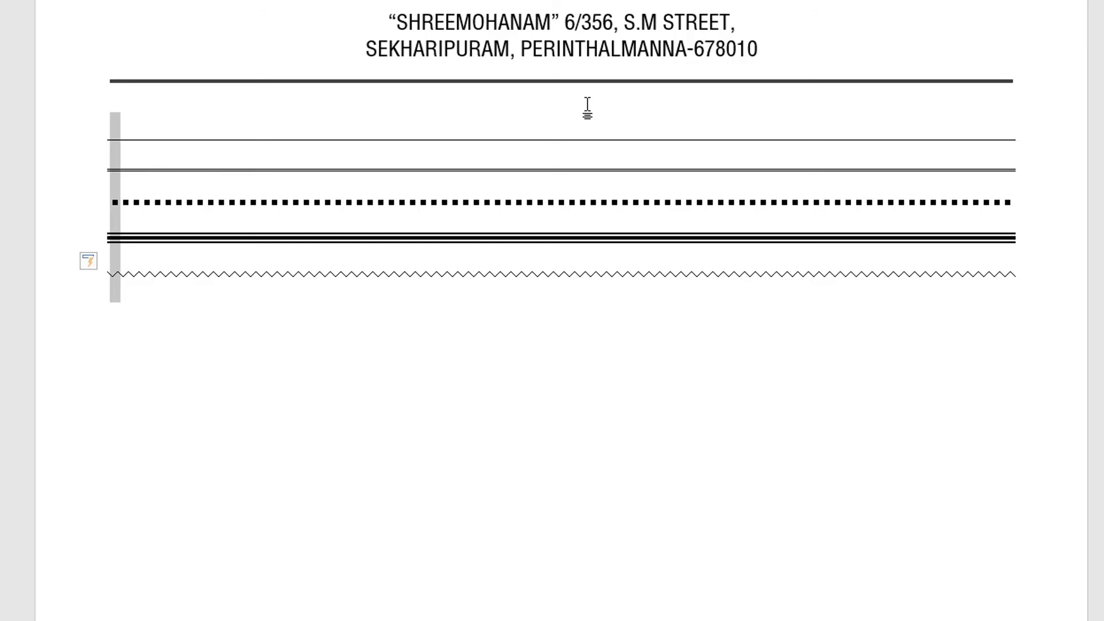
{"action": "key", "text": "Delete"}
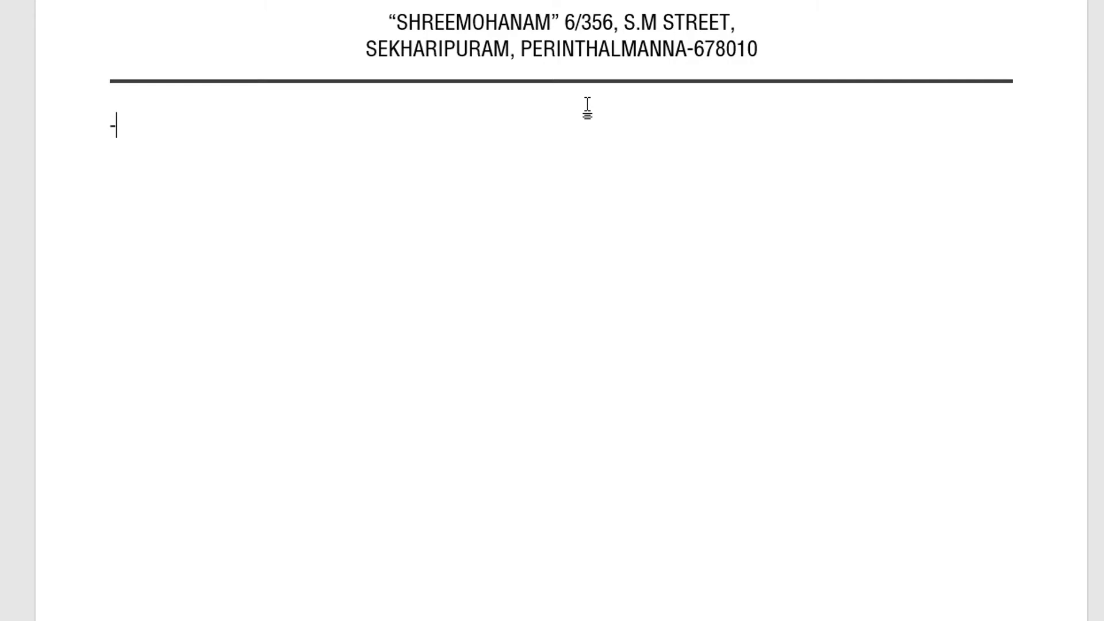
- Add a thin rule with -- and a double rule with ===, then remove the extra ===
{"action": "type", "text": "--"}
{"action": "key", "text": "Return"}
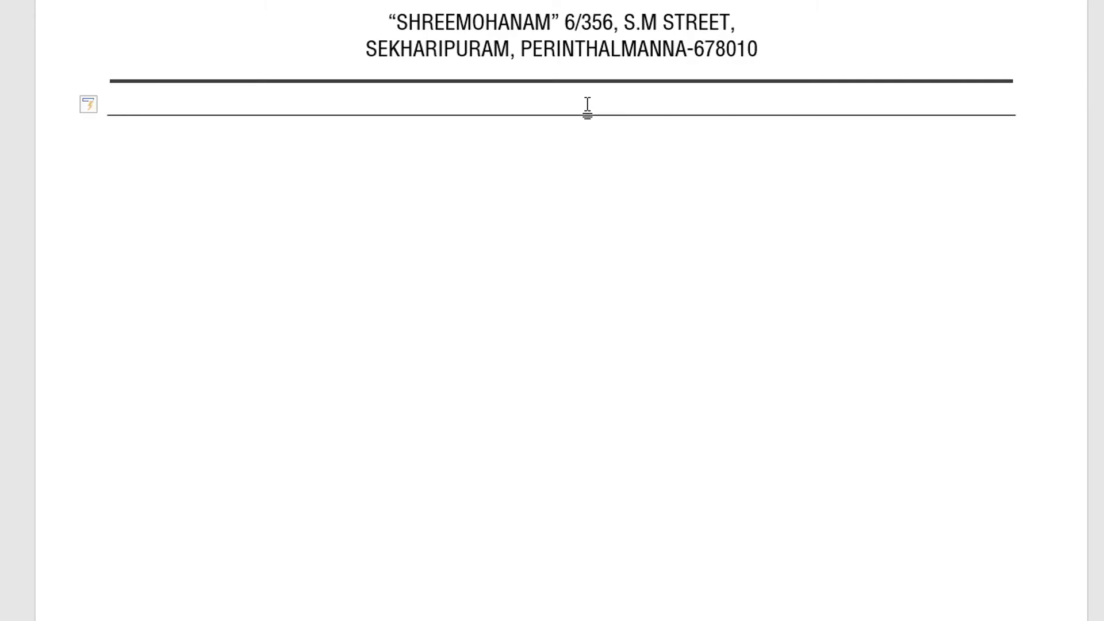
{"action": "type", "text": "==="}
{"action": "key", "text": "Return"}
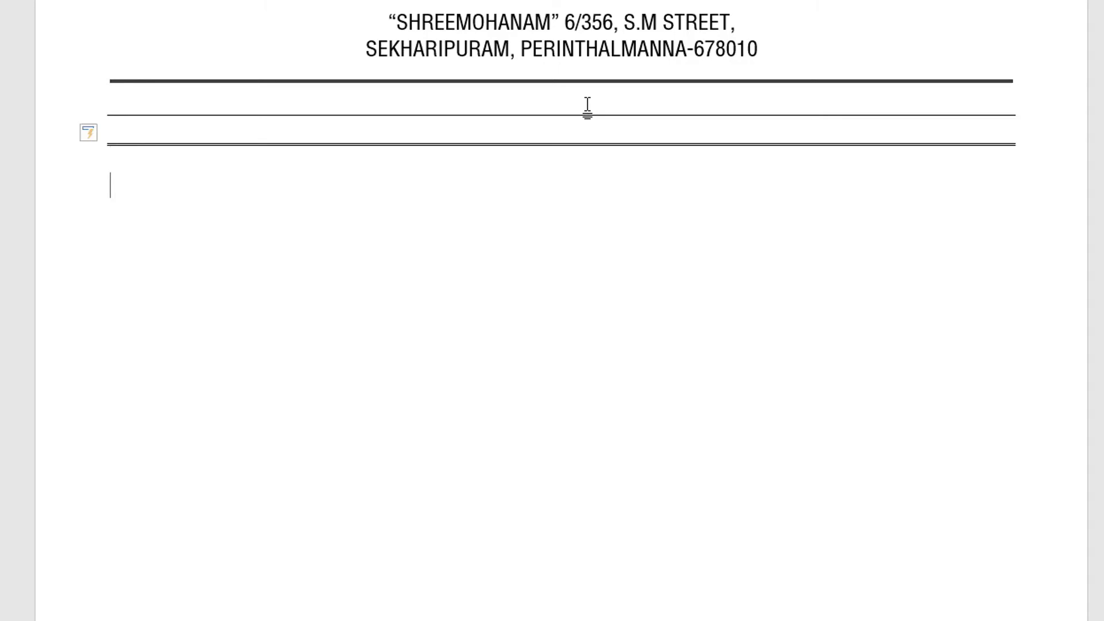
{"action": "type", "text": "==="}
{"action": "key", "text": "BackSpace"}
{"action": "key", "text": "BackSpace"}
{"action": "key", "text": "BackSpace"}
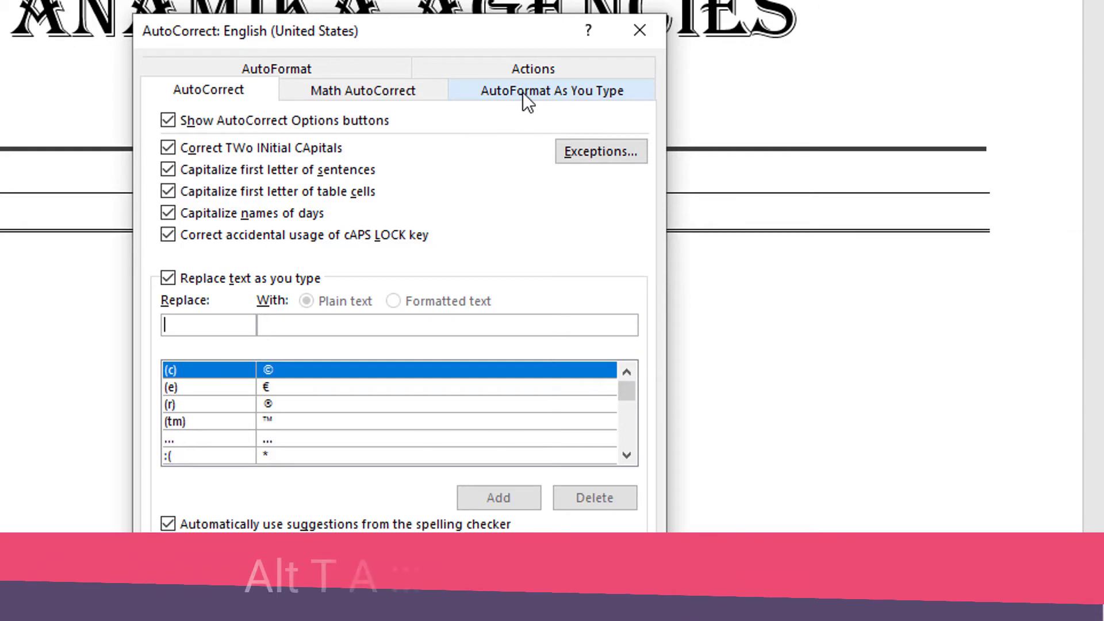
- Uncheck Border lines under AutoFormat As You Type and confirm
{"action": "left_click", "coordinate": [523, 92]}
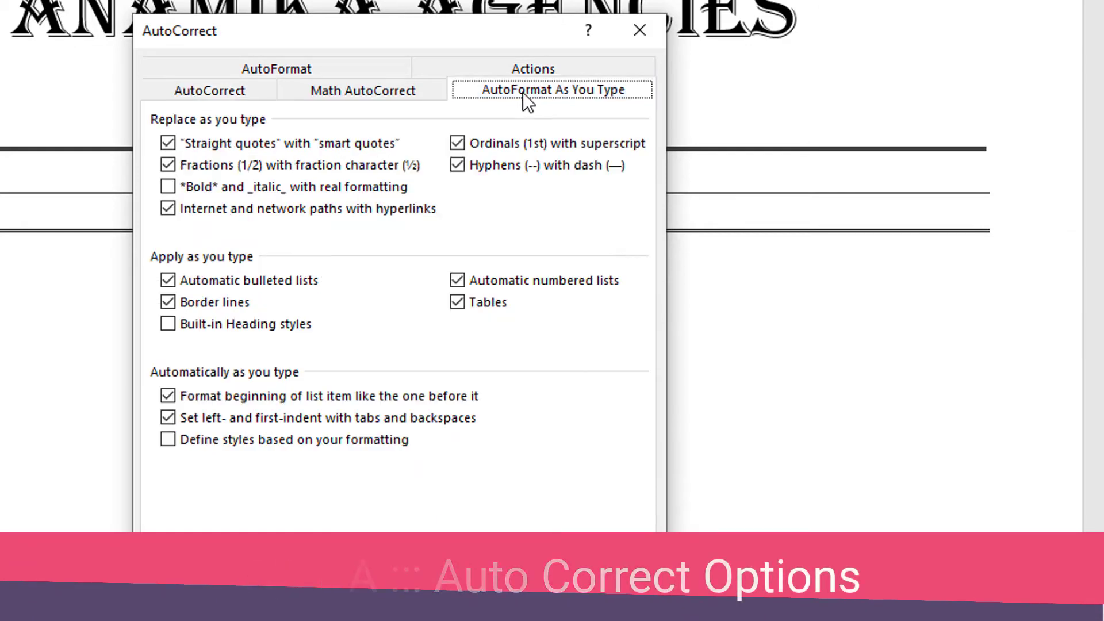
{"action": "left_click", "coordinate": [170, 302]}
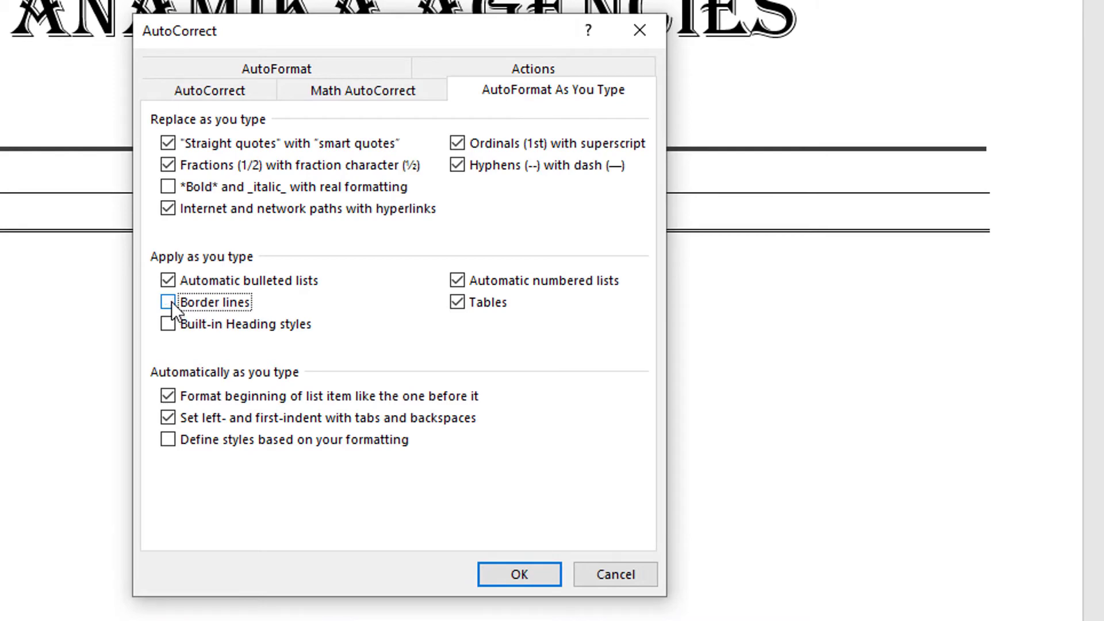
{"action": "left_click", "coordinate": [528, 569]}
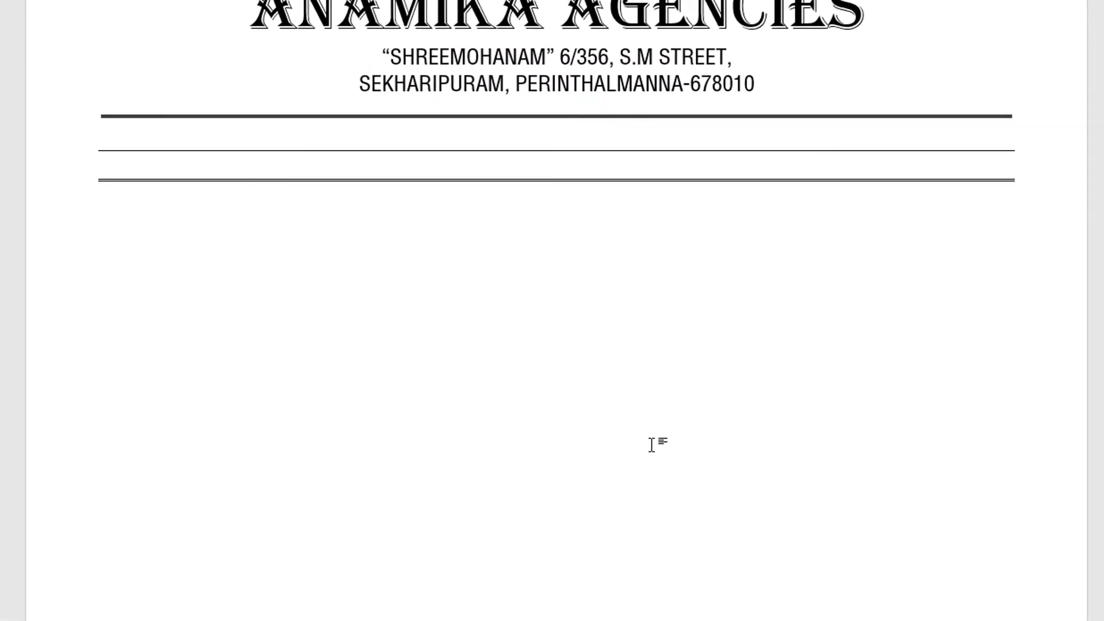
- Enter === and ---- on separate lines, which now remain plain text
{"action": "type", "text": "==="}
{"action": "key", "text": "Return"}
{"action": "type", "text": "----"}
{"action": "key", "text": "Return"}
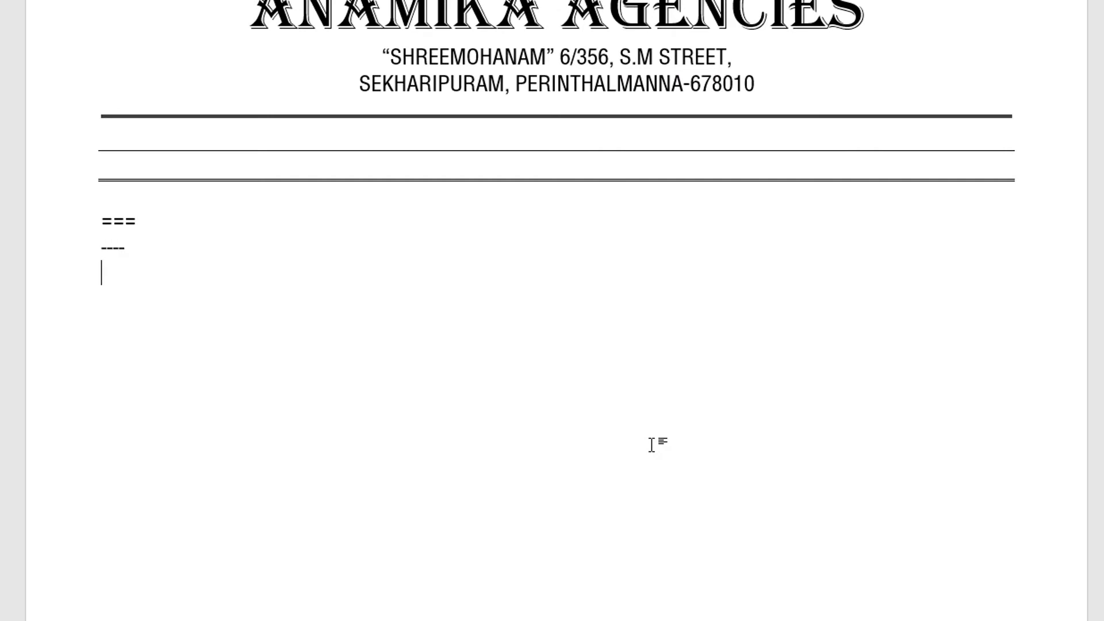
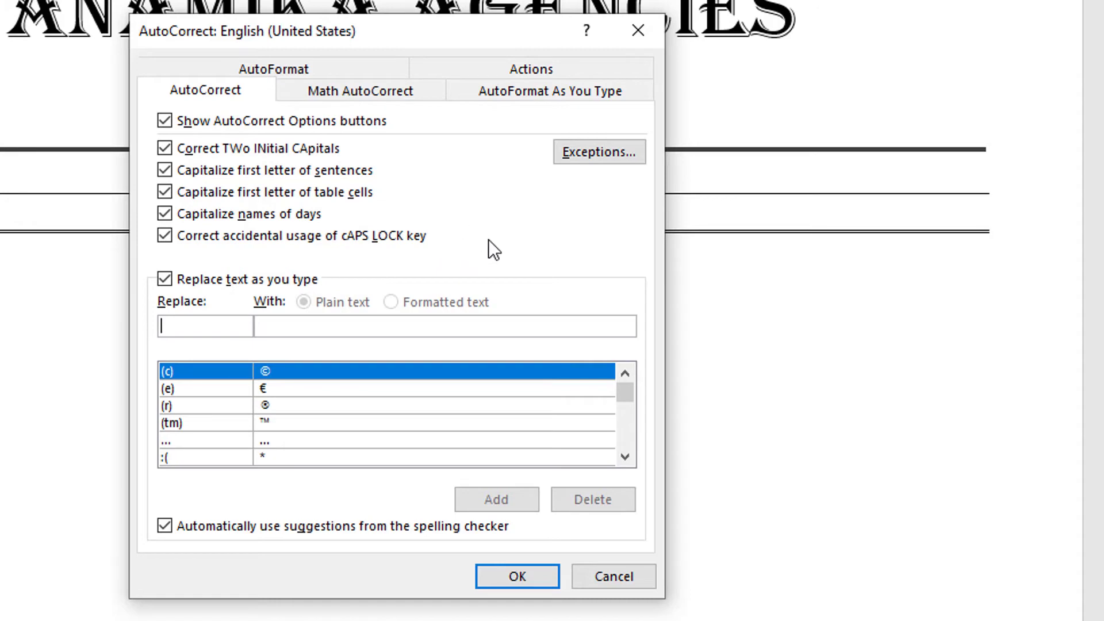
- Enable Border lines in AutoFormat As You Type and delete the leftover test lines
{"action": "left_click", "coordinate": [533, 89]}
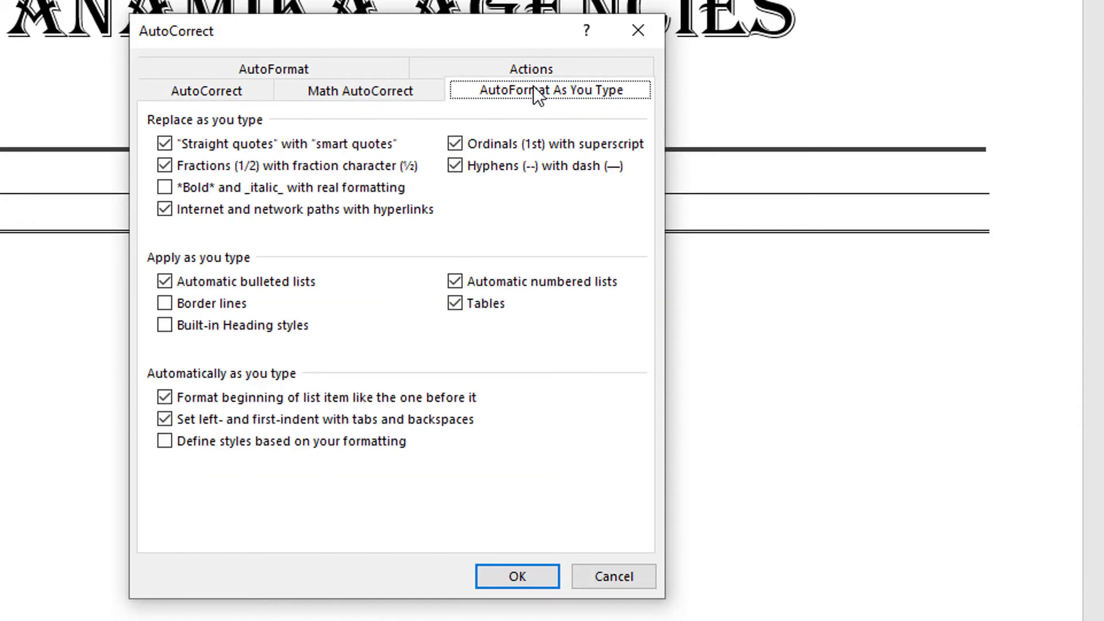
{"action": "left_click", "coordinate": [165, 304]}
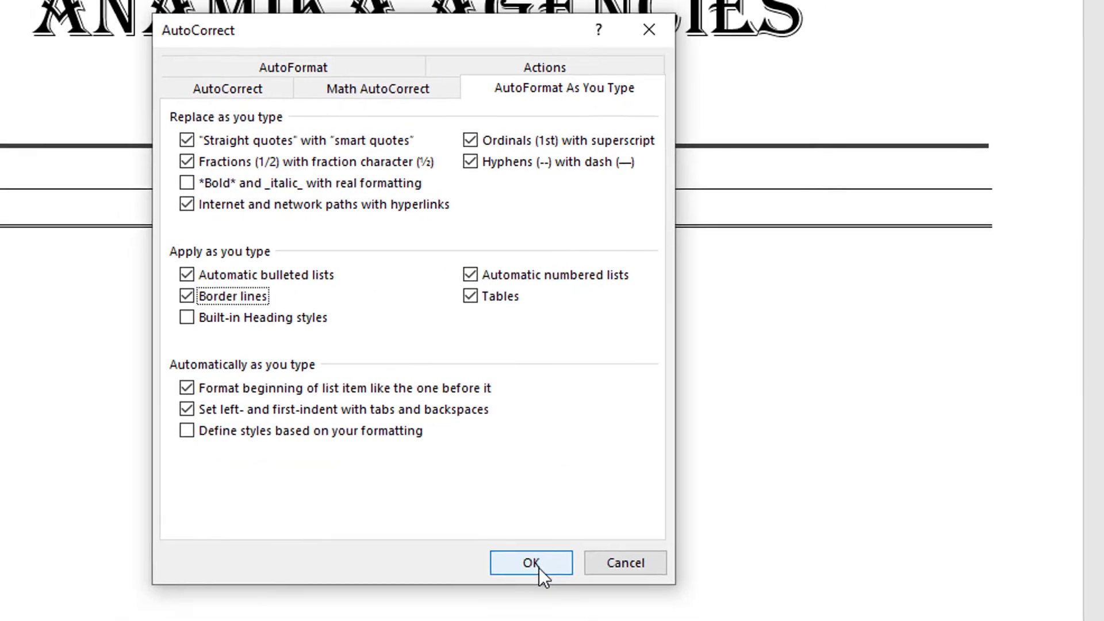
{"action": "left_click", "coordinate": [520, 578]}
{"action": "left_click_drag", "start_coordinate": [99, 148], "coordinate": [198, 288]}
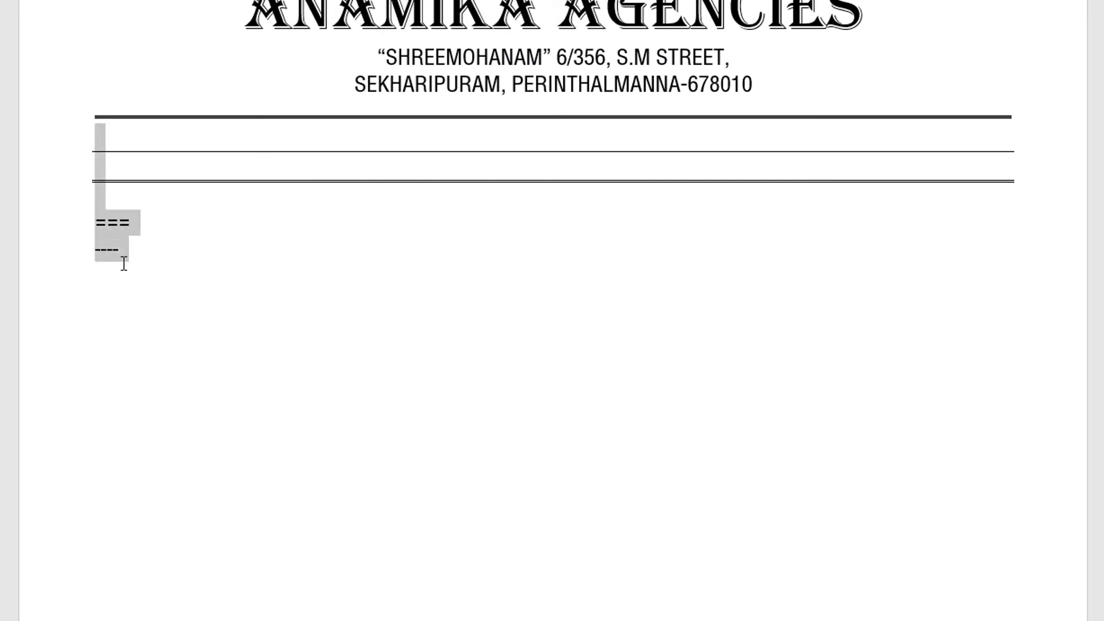
{"action": "key", "text": "Delete"}
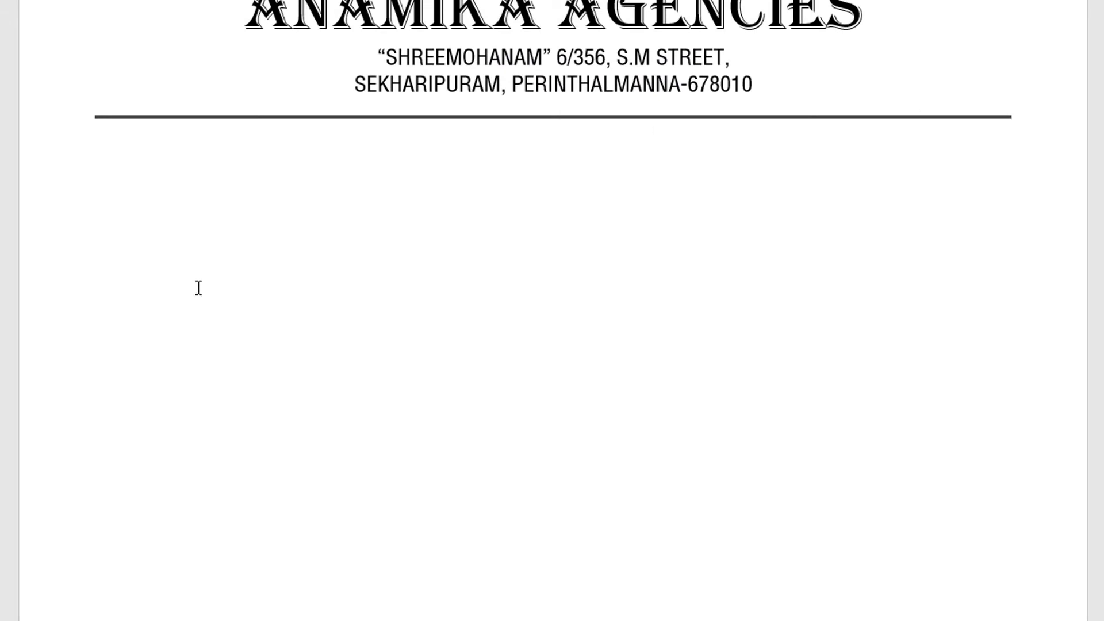
- Test a tilde wavy border, undo it, then delete the tilde lines under the letterhead
{"action": "key", "text": "Return"}
{"action": "type", "text": "~~~~"}
{"action": "type", "text": "~~~~"}
{"action": "key", "text": "Return"}
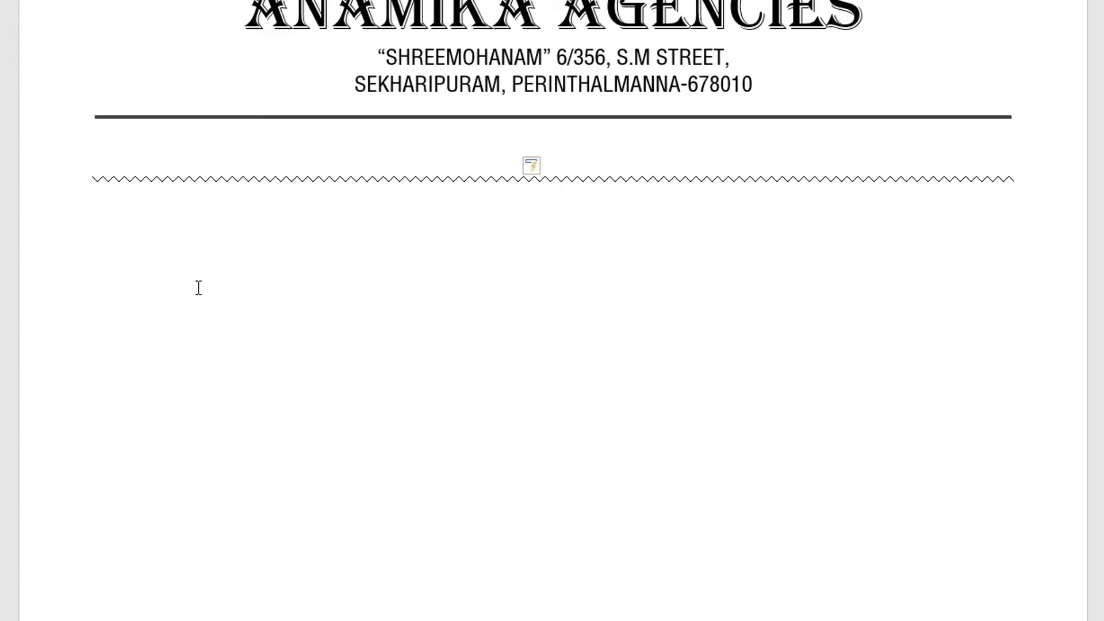
{"action": "key", "text": "ctrl+z"}
{"action": "key", "text": "Return"}
{"action": "type", "text": "1"}
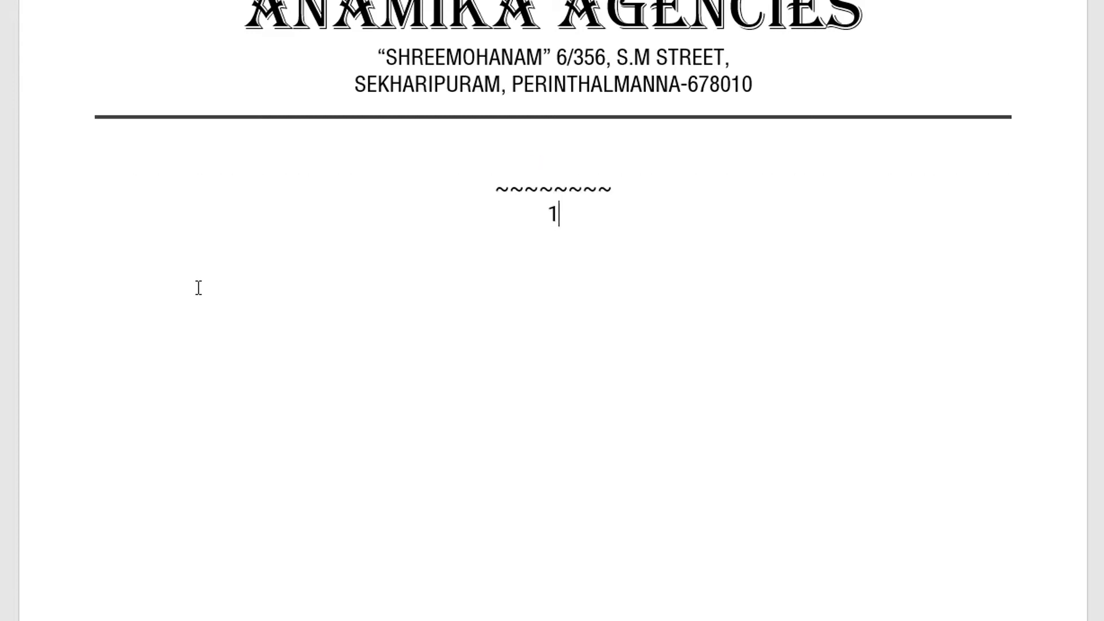
{"action": "type", "text": "1"}
{"action": "key", "text": "BackSpace"}
{"action": "key", "text": "BackSpace"}
{"action": "type", "text": "~"}
{"action": "key", "text": "ctrl+shift+End"}
{"action": "key", "text": "Delete"}
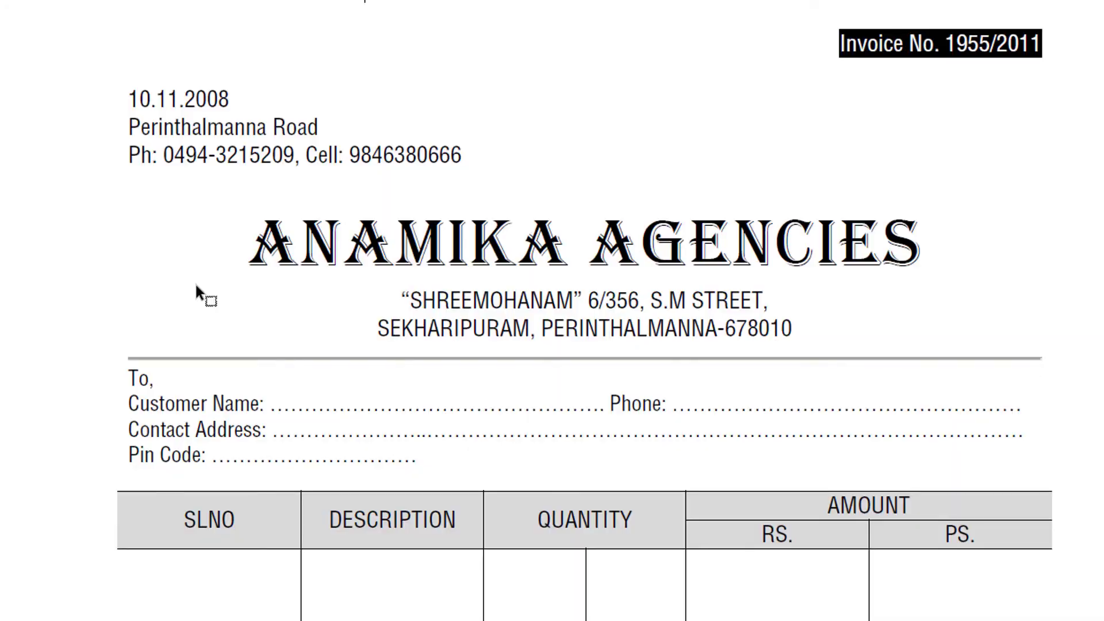
- Paste the To, Customer Name, Phone, Contact Address and Pin Code block left-aligned below the rule
{"action": "scroll", "coordinate": [196, 285], "scroll_direction": "down", "scroll_amount": 3}
{"action": "left_click_drag", "start_coordinate": [128, 248], "coordinate": [360, 327]}
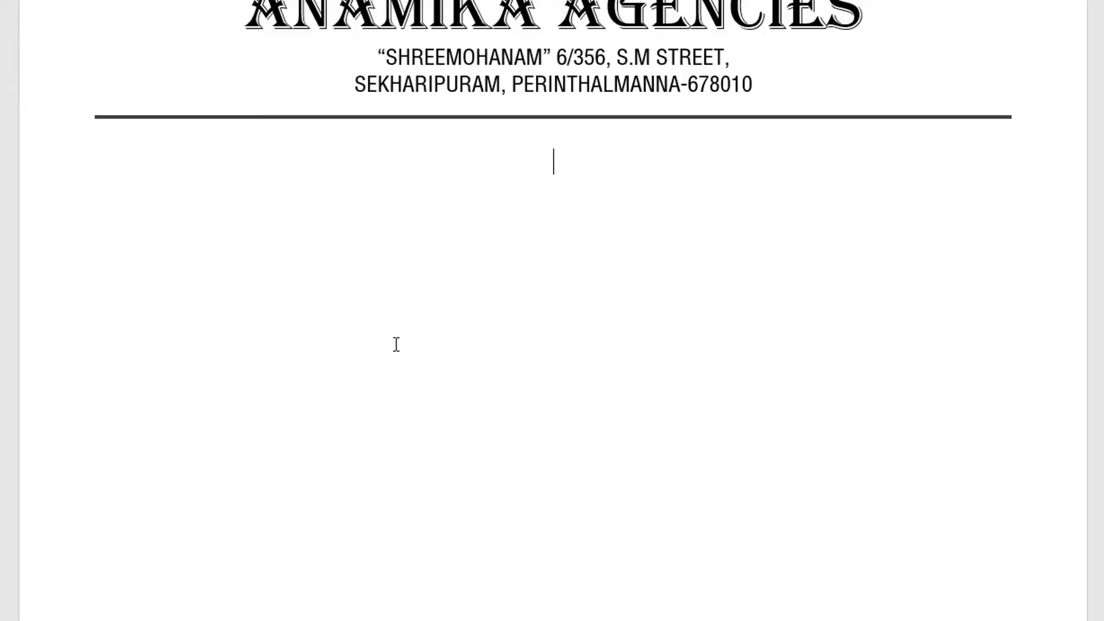
{"action": "key", "text": "ctrl+l"}
{"action": "key", "text": "ctrl+v"}
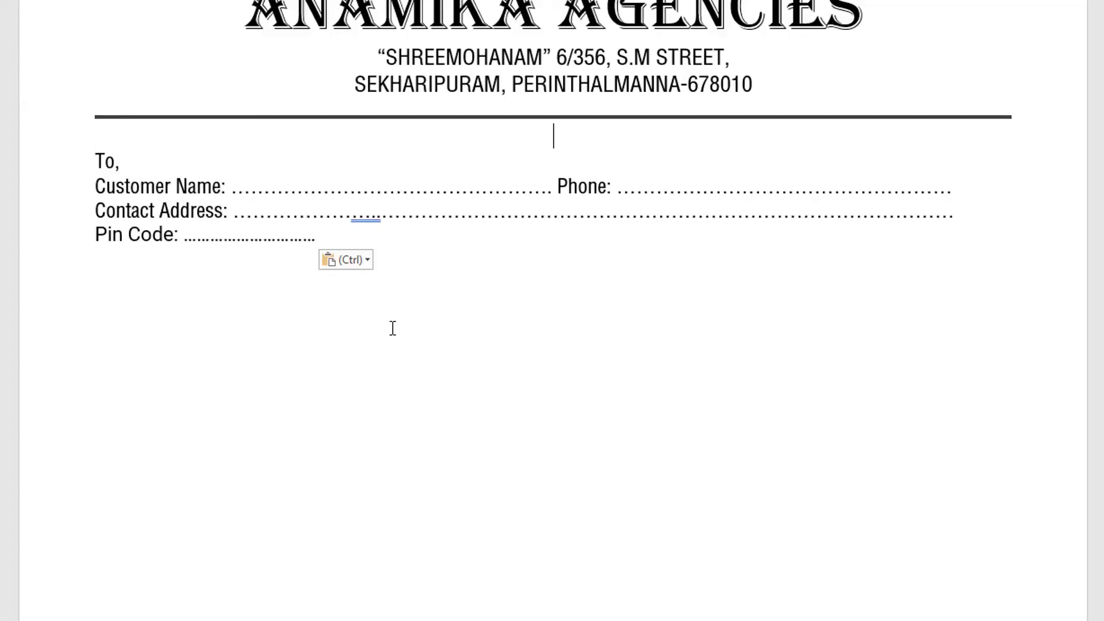
{"action": "key", "text": "Delete"}
{"action": "key", "text": "shift+Down"}
{"action": "key", "text": "shift+Down"}
{"action": "key", "text": "shift+Down"}
{"action": "key", "text": "shift+Down"}
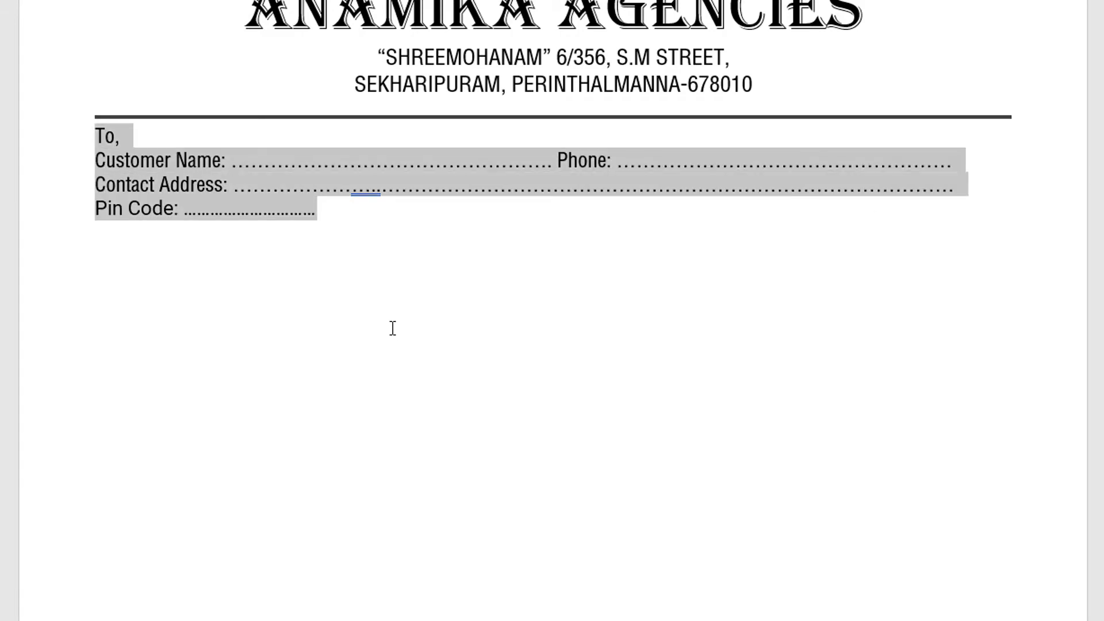
- Set the customer details block in Helvetica Condensed
{"action": "key", "text": "ctrl+d"}
{"action": "type", "text": "he"}
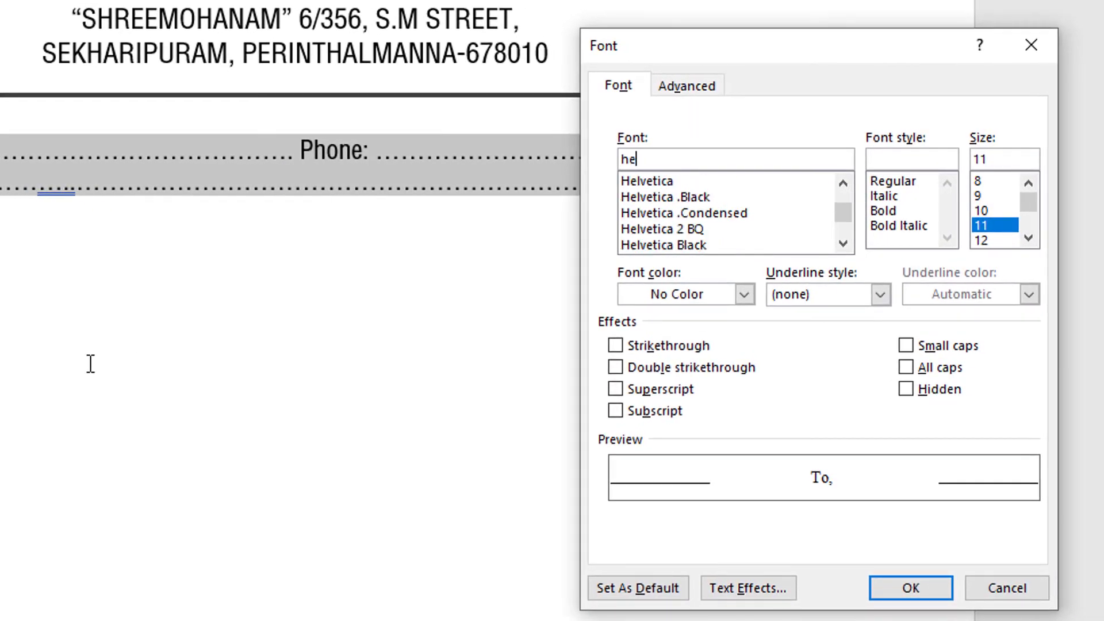
{"action": "type", "text": "vetica co"}
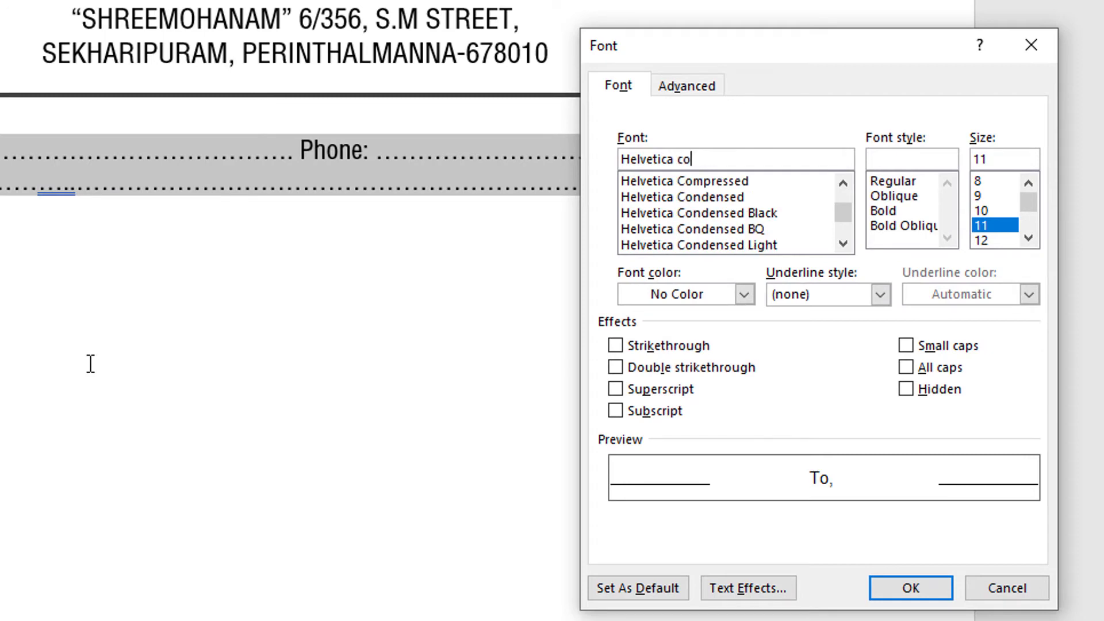
{"action": "type", "text": "ndensed"}
{"action": "key", "text": "Tab"}
{"action": "key", "text": "Tab"}
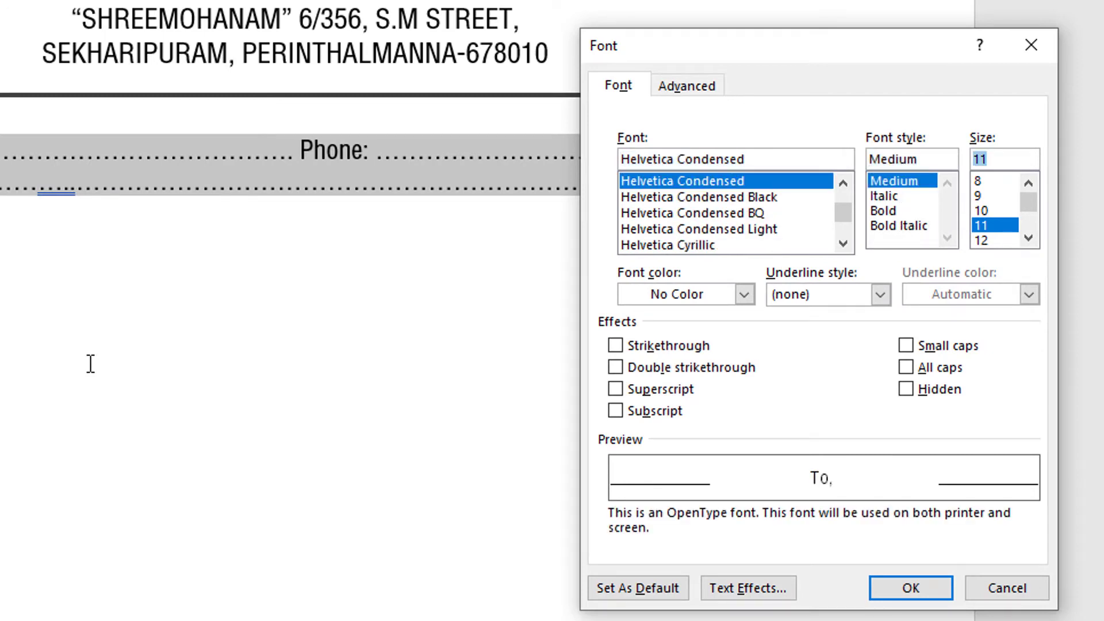
{"action": "key", "text": "Return"}
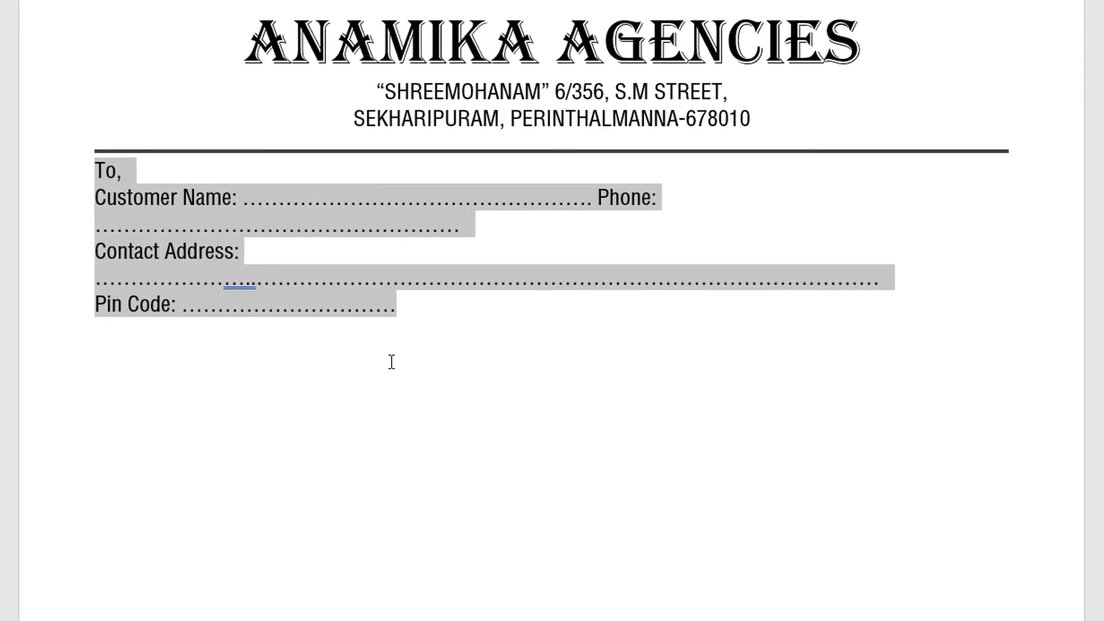
- Trim the dotted lines so Phone and Contact Address each fit on one line
{"action": "key", "text": "BackSpace"}
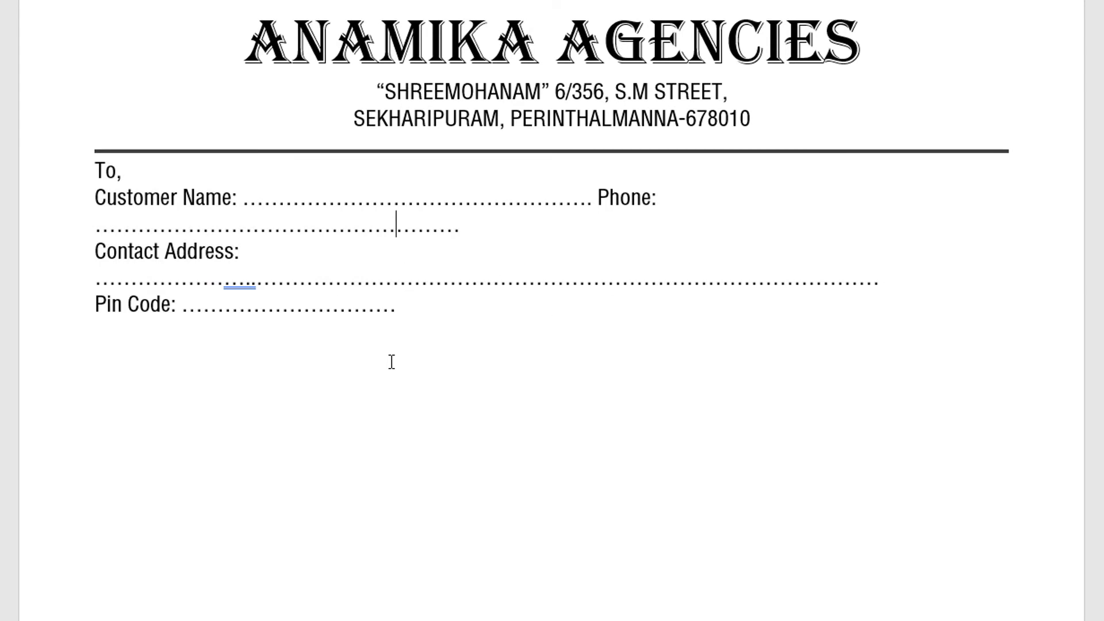
{"action": "key", "text": "BackSpace"}
{"action": "key", "text": "BackSpace"}
{"action": "key", "text": "BackSpace"}
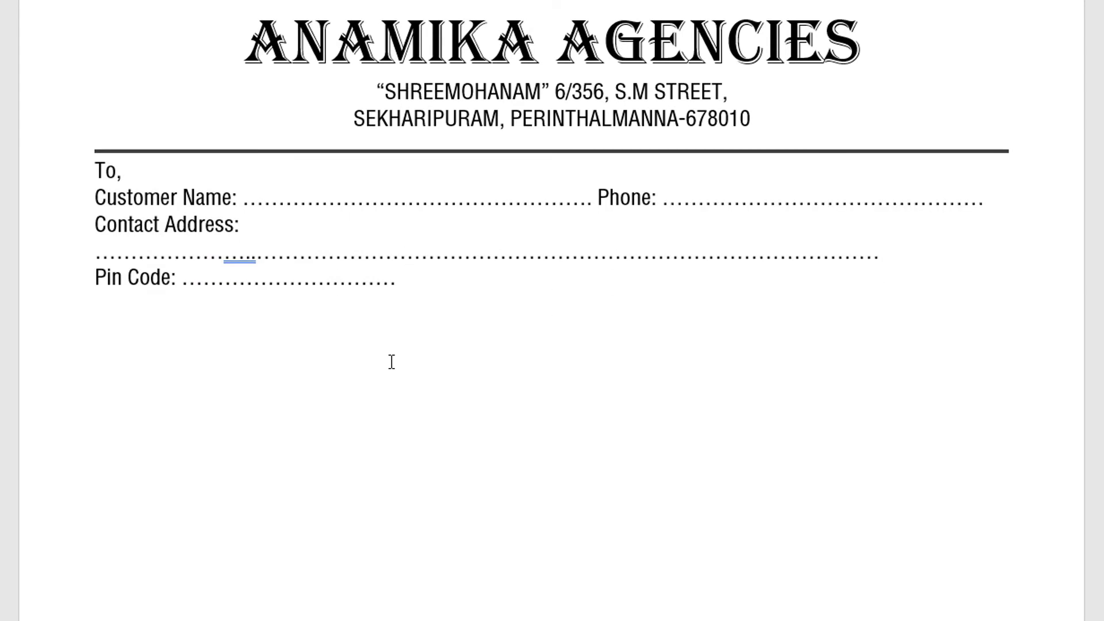
{"action": "key", "text": "BackSpace"}
{"action": "key", "text": "BackSpace"}
{"action": "key", "text": "BackSpace"}
{"action": "key", "text": "BackSpace"}
{"action": "key", "text": "BackSpace"}
{"action": "key", "text": "BackSpace"}
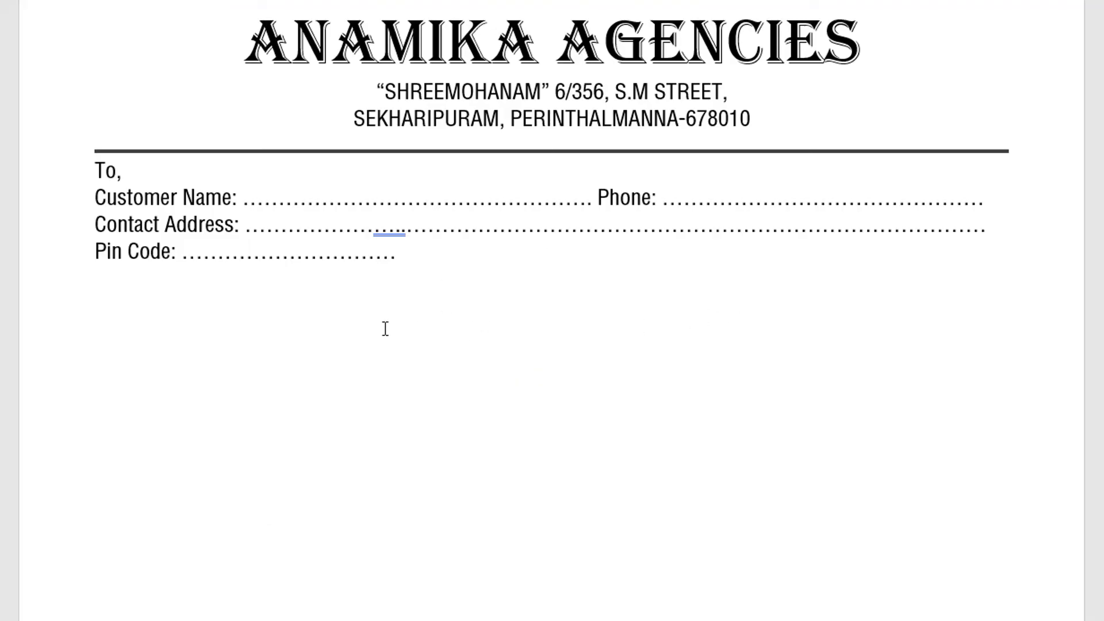
{"action": "scroll", "coordinate": [481, 351], "scroll_direction": "down", "scroll_amount": 5}
- Insert a 6-column by 4-row table below Pin Code, with the caret in its first cell
{"action": "scroll", "coordinate": [481, 348], "scroll_direction": "down", "scroll_amount": 1}
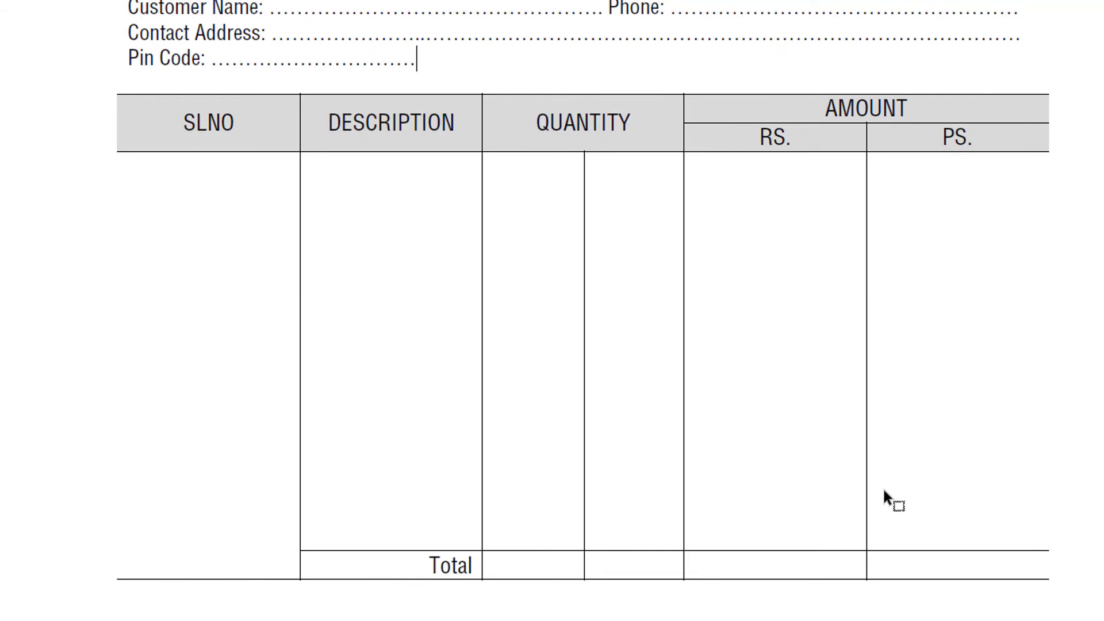
{"action": "key", "text": "ctrl+z"}
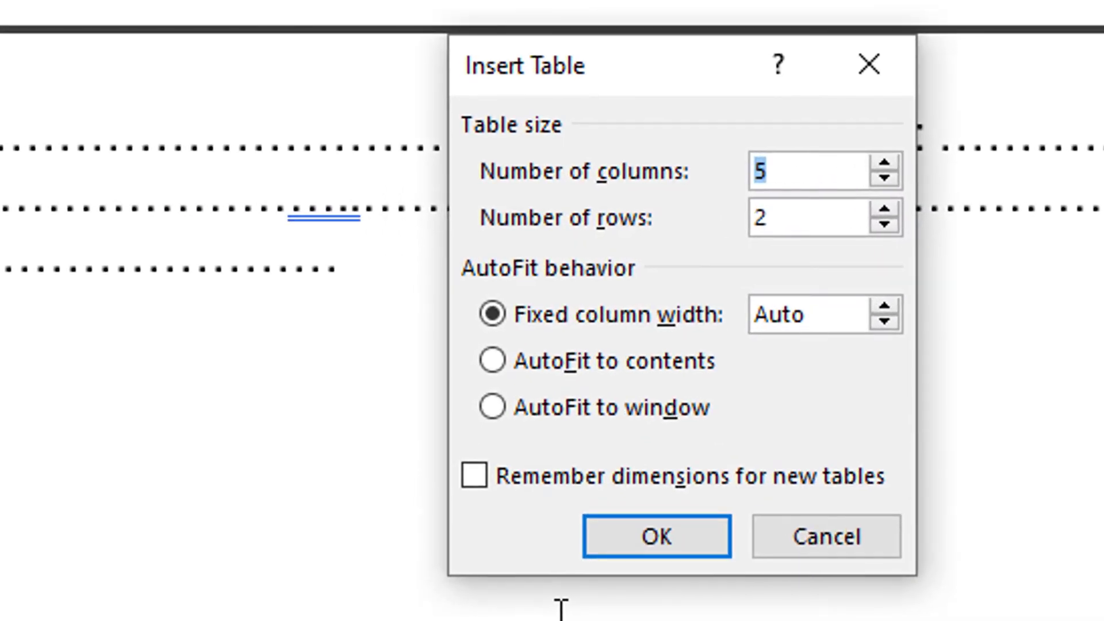
{"action": "type", "text": "6"}
{"action": "key", "text": "Tab"}
{"action": "type", "text": "4"}
{"action": "key", "text": "Return"}
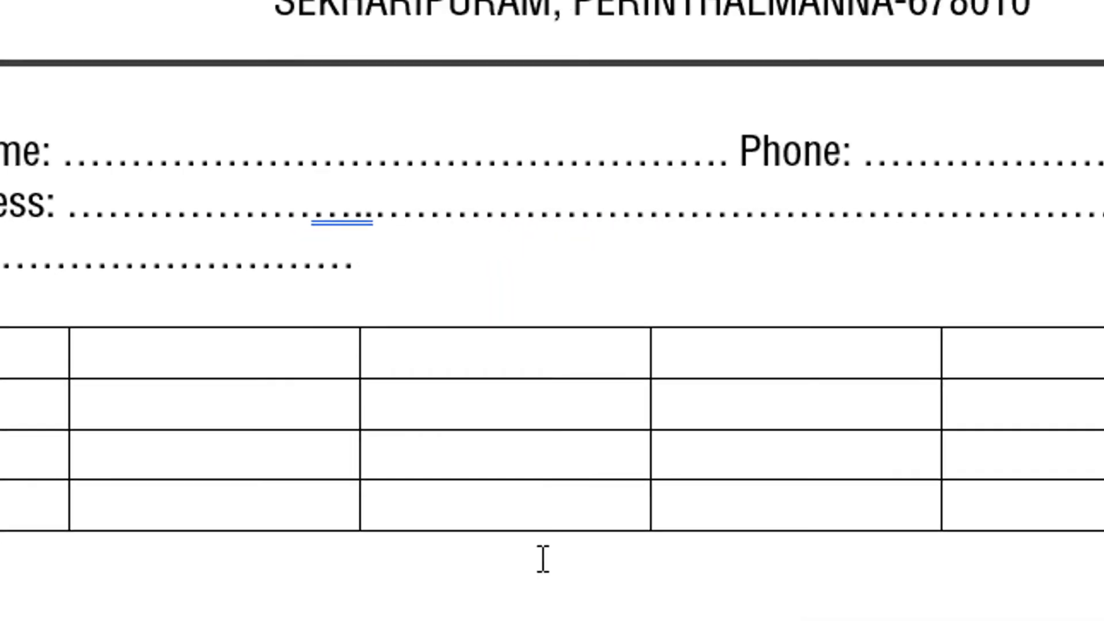
{"action": "left_click", "coordinate": [145, 425]}
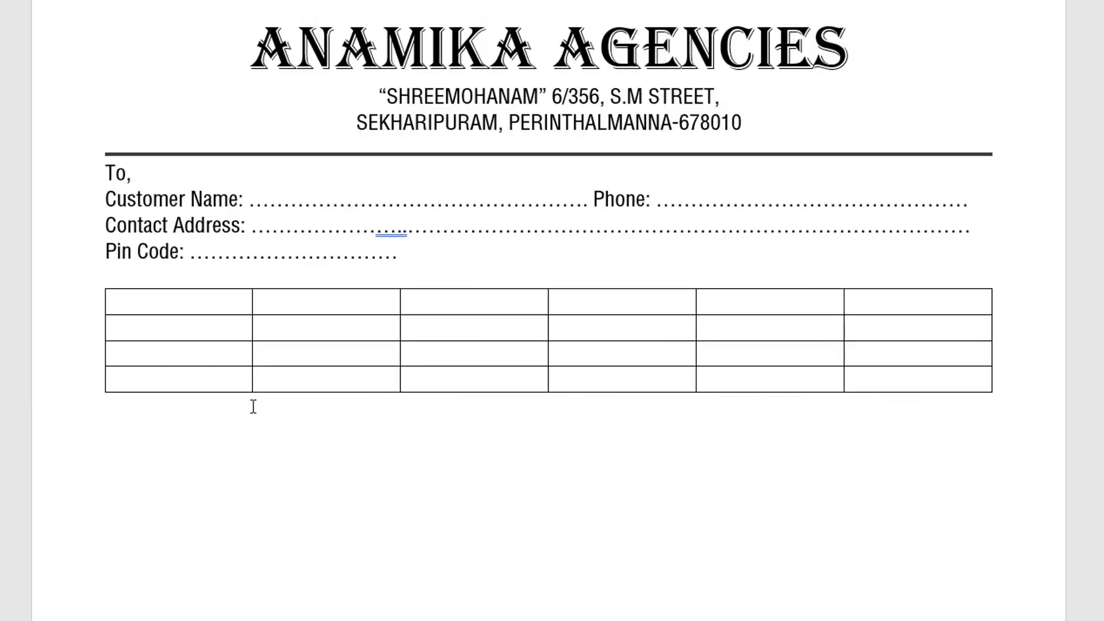
{"action": "left_click", "coordinate": [219, 299]}
- Type the headings Sl.No., Description, Quantity and Amount, checking the reference invoice
{"action": "type", "text": "Sl"}
{"action": "type", "text": ".No."}
{"action": "key", "text": "Tab"}
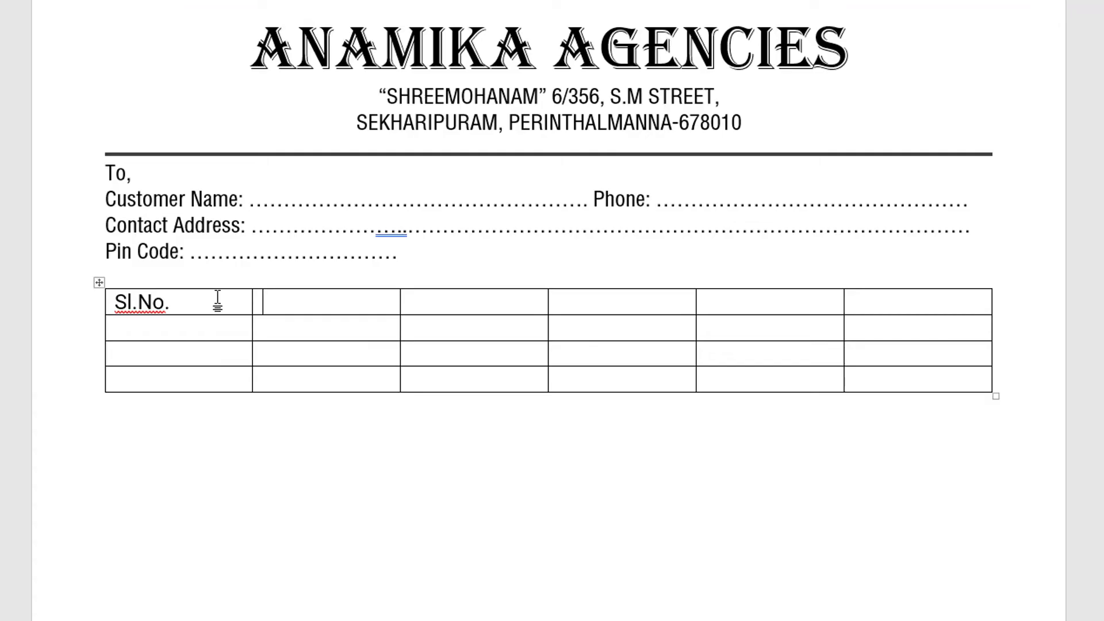
{"action": "type", "text": "Descr"}
{"action": "type", "text": "iption"}
{"action": "key", "text": "Tab"}
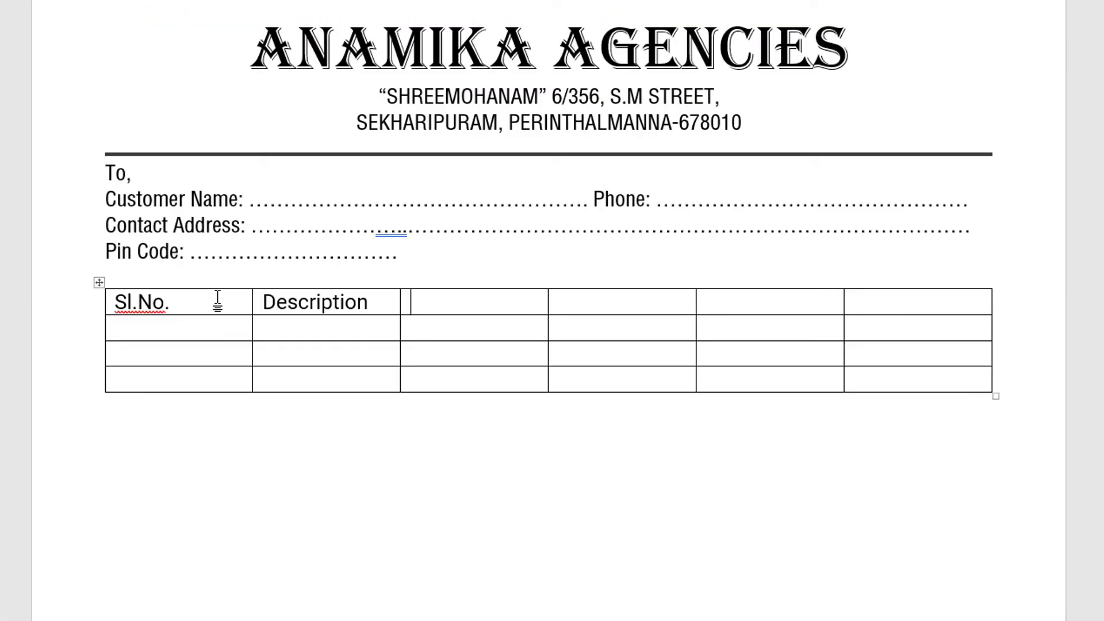
{"action": "type", "text": "Quan"}
{"action": "type", "text": "tity"}
{"action": "key", "text": "Tab"}
{"action": "key", "text": "alt+Tab"}
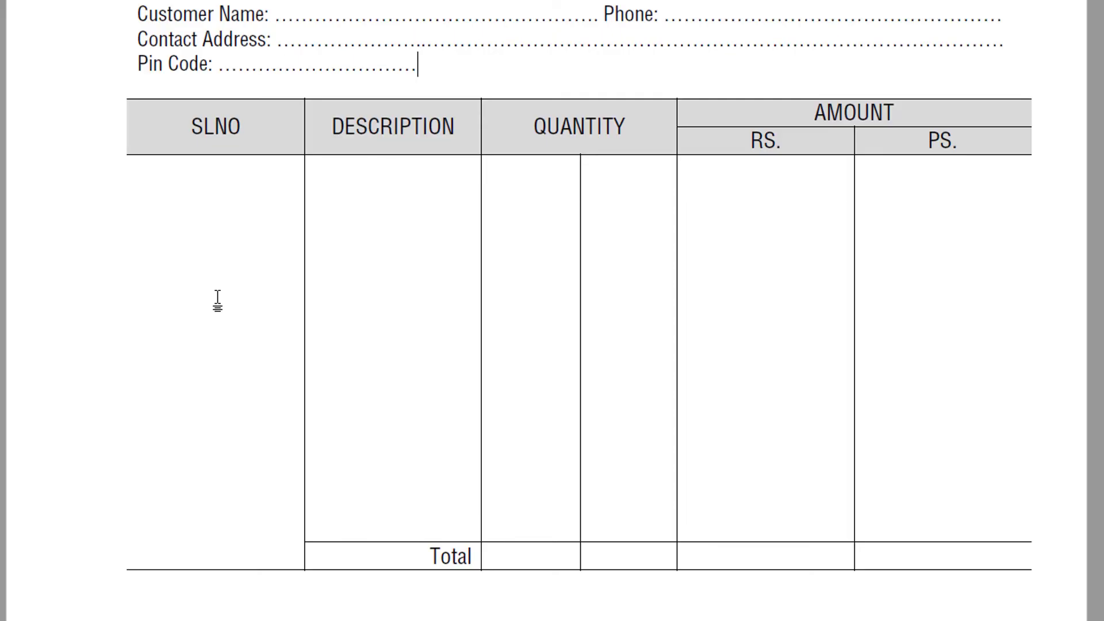
{"action": "key", "text": "alt+Tab"}
{"action": "type", "text": "A"}
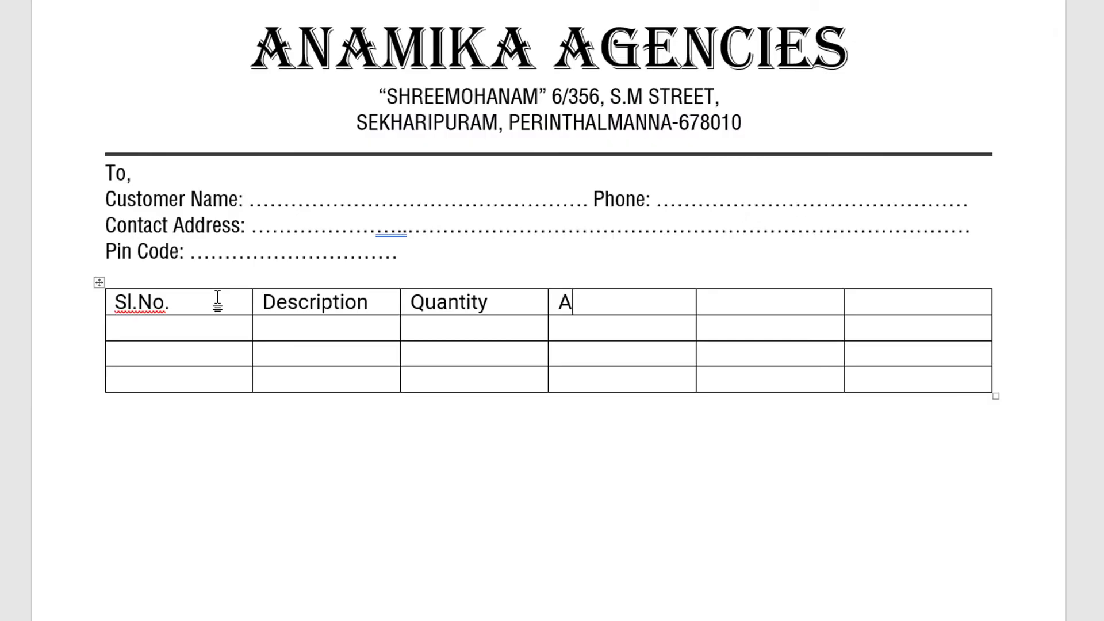
{"action": "type", "text": "mount"}
{"action": "key", "text": "alt+Tab"}
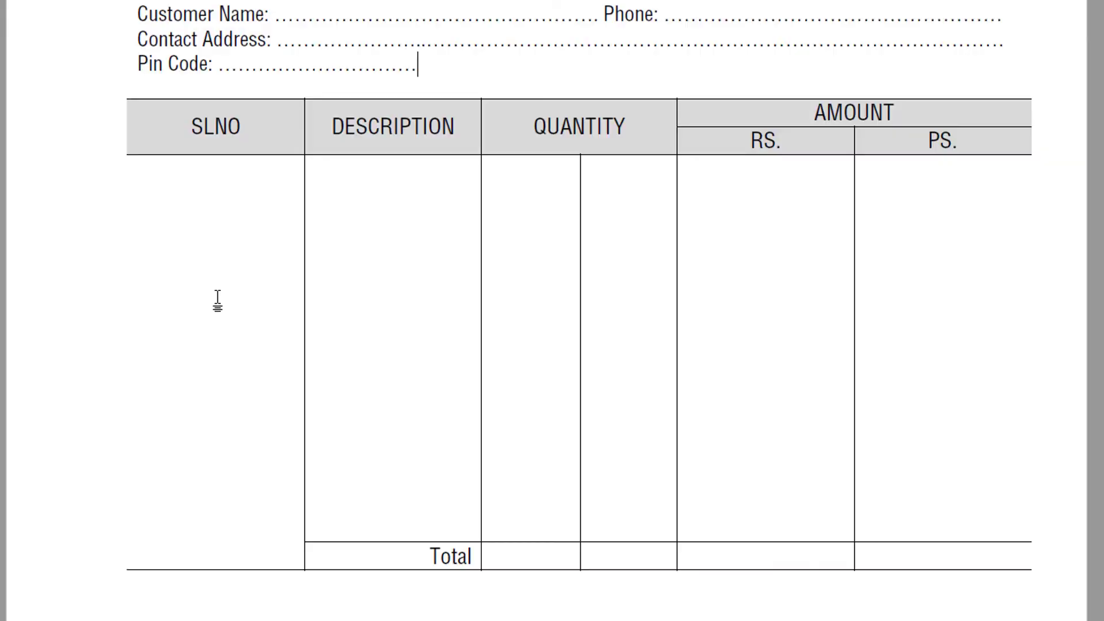
{"action": "key", "text": "alt+Tab"}
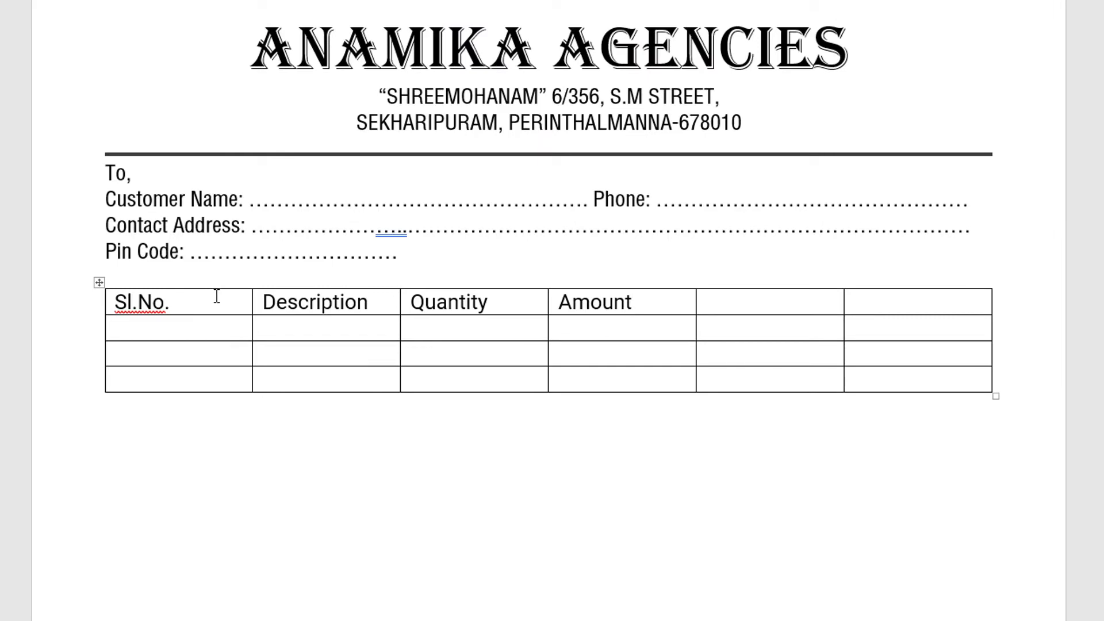
{"action": "key", "text": "alt+Tab"}
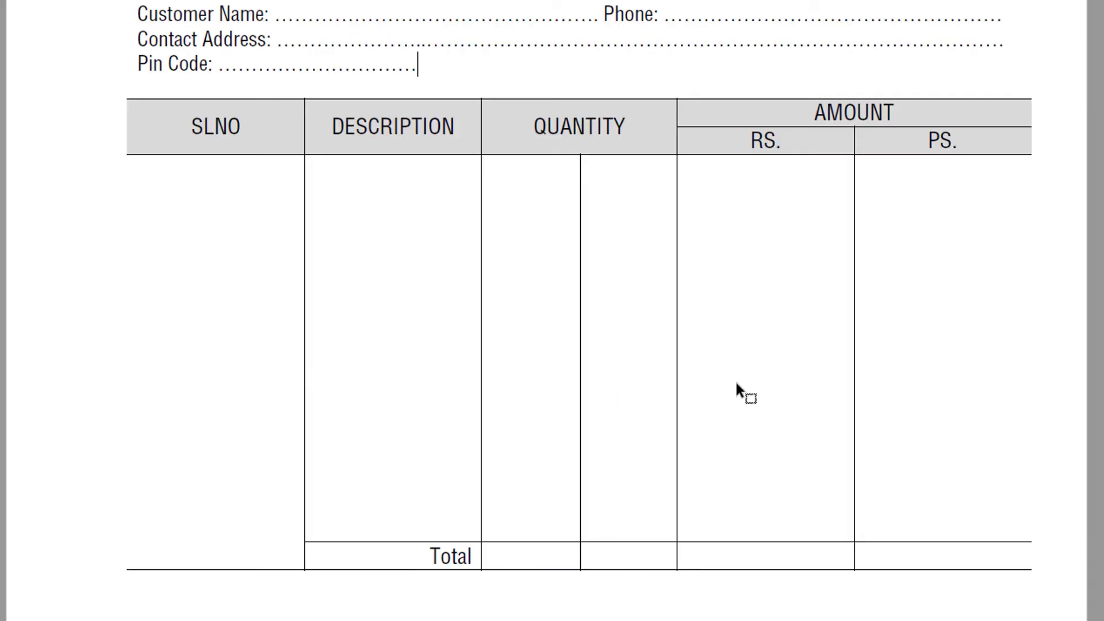
{"action": "key", "text": "alt+Tab"}
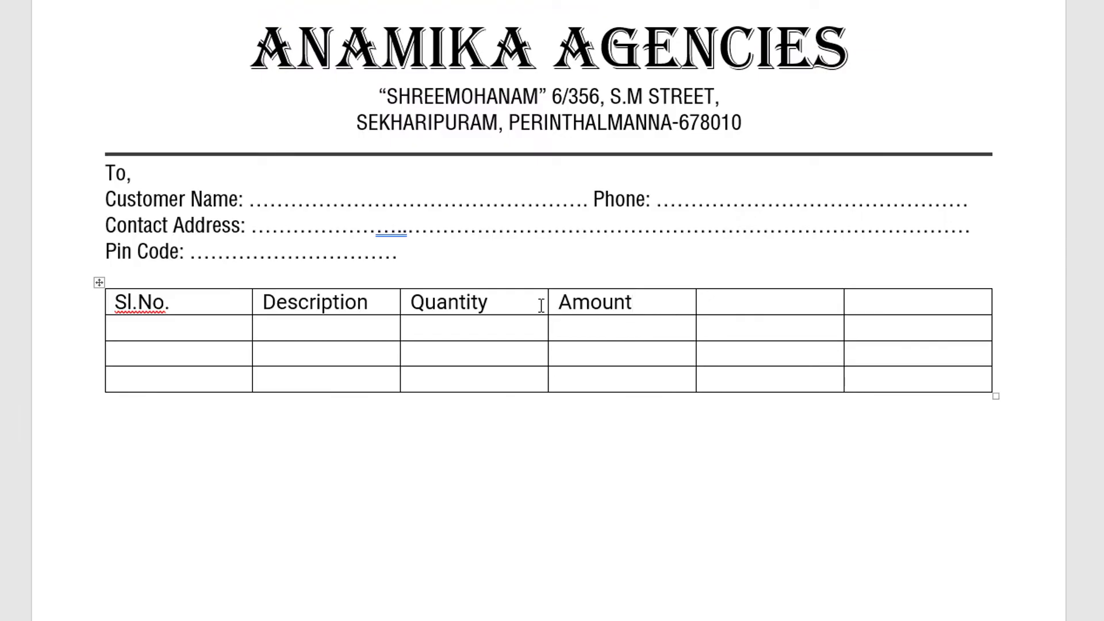
- Move the Amount heading from the fourth to the fifth header cell
{"action": "left_click", "coordinate": [543, 305]}
{"action": "left_click_drag", "start_coordinate": [635, 302], "coordinate": [555, 302]}
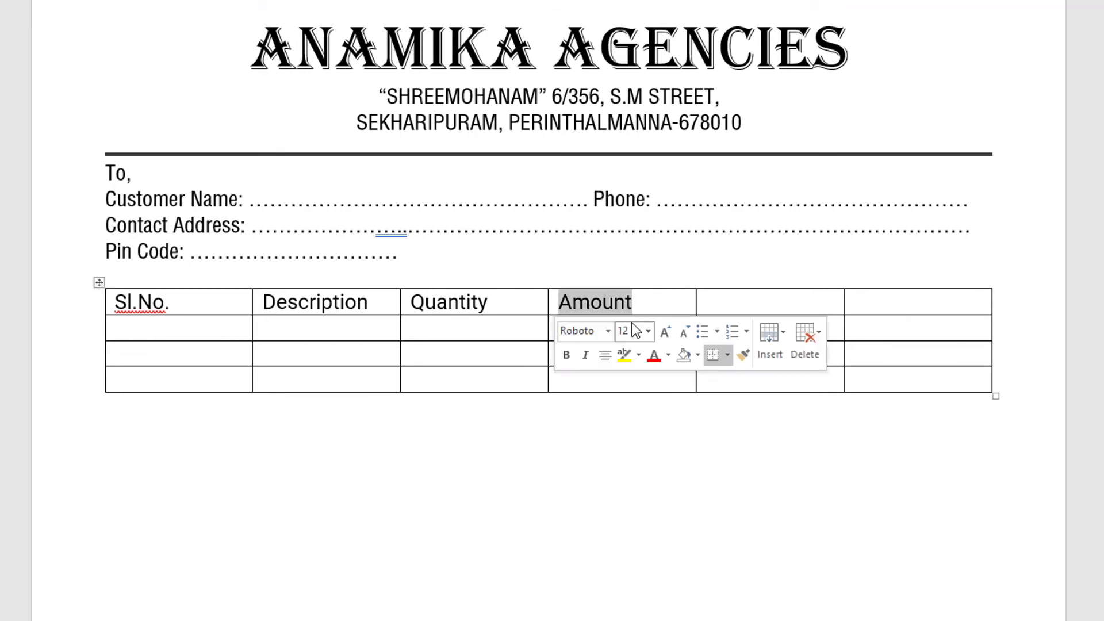
{"action": "key", "text": "BackSpace"}
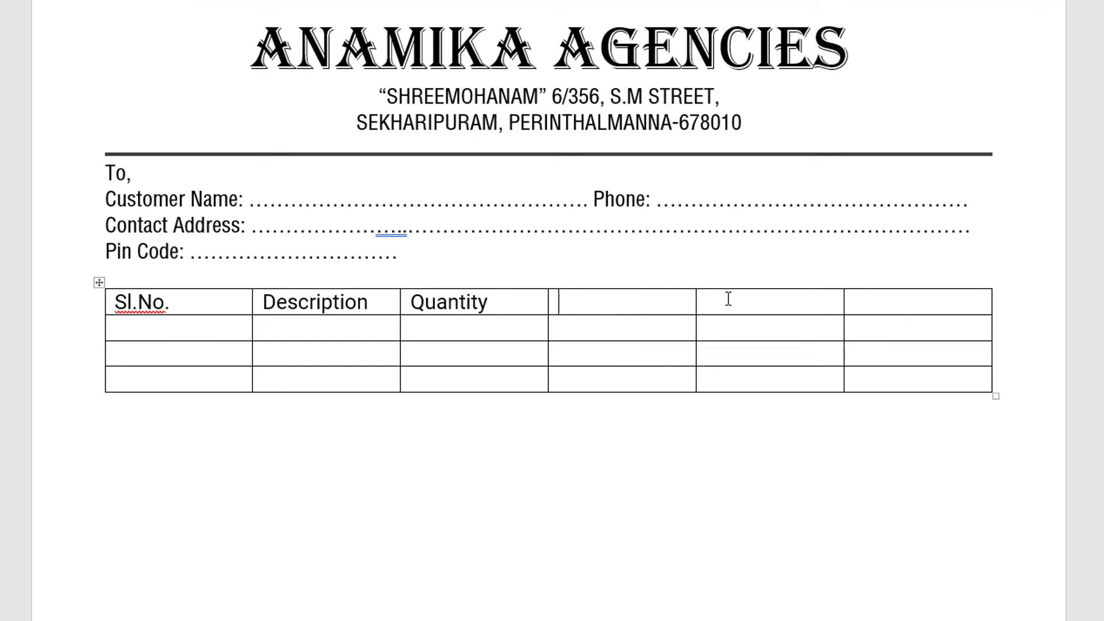
{"action": "left_click", "coordinate": [799, 320]}
{"action": "type", "text": "Amount"}
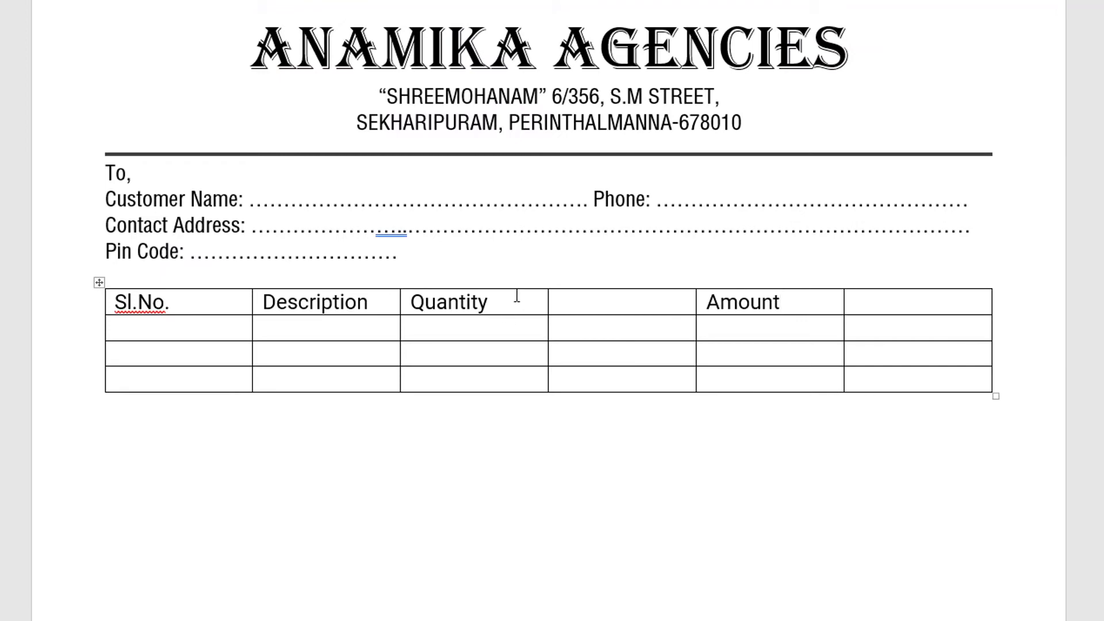
- Merge the Quantity heading with the empty cell beside it
{"action": "left_click", "coordinate": [540, 296]}
{"action": "left_click", "coordinate": [611, 306]}
{"action": "left_click_drag", "start_coordinate": [528, 304], "coordinate": [634, 301]}
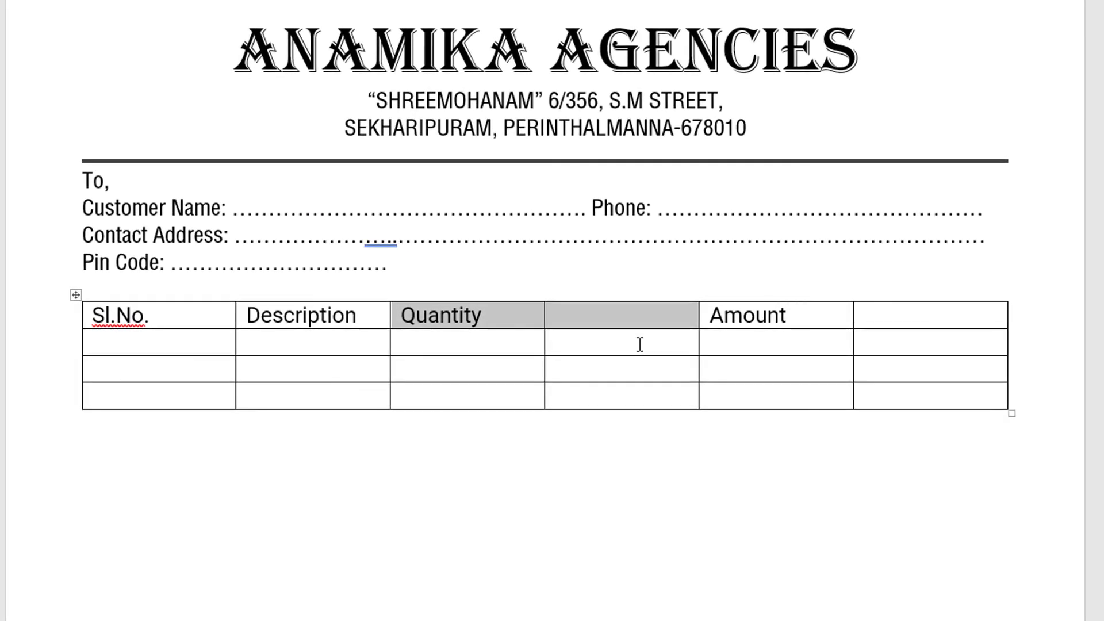
{"action": "key", "text": "alt+j"}
{"action": "key", "text": "l"}
{"action": "key", "text": "m"}
{"action": "key", "text": "m"}
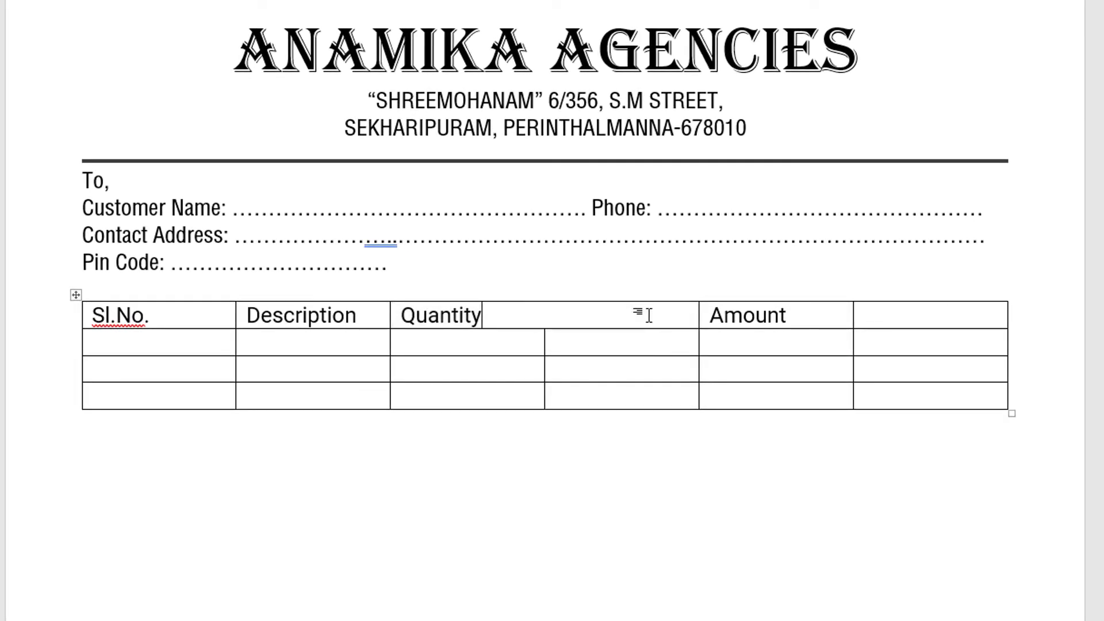
- Merge Amount with its neighbouring cell and type Rs. in the cell below
{"action": "left_click_drag", "start_coordinate": [813, 315], "coordinate": [881, 315]}
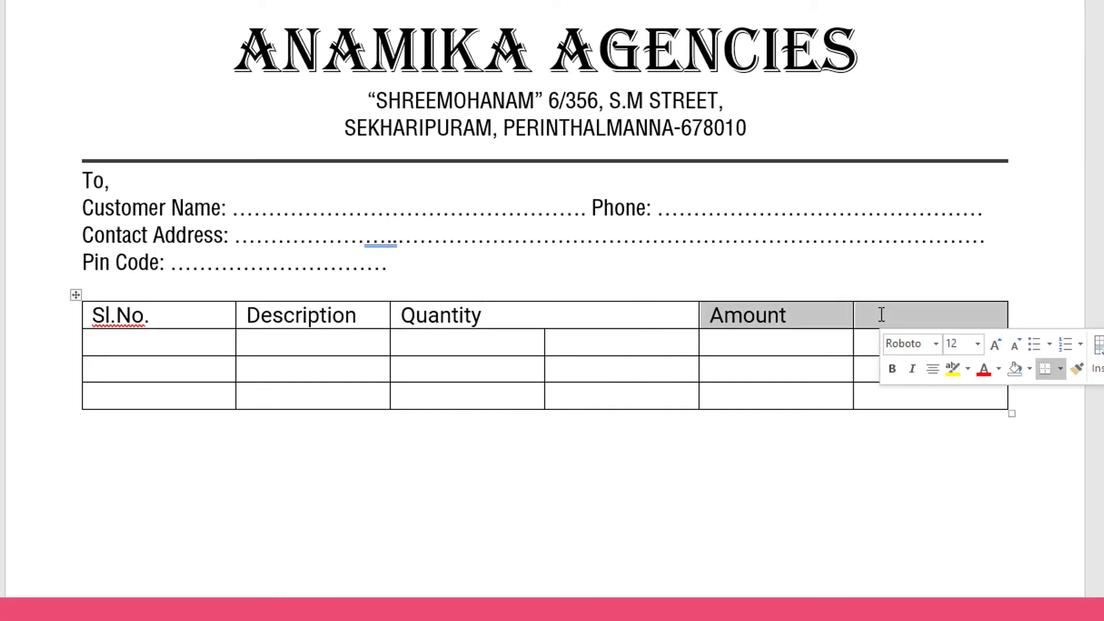
{"action": "key", "text": "alt+a"}
{"action": "key", "text": "m"}
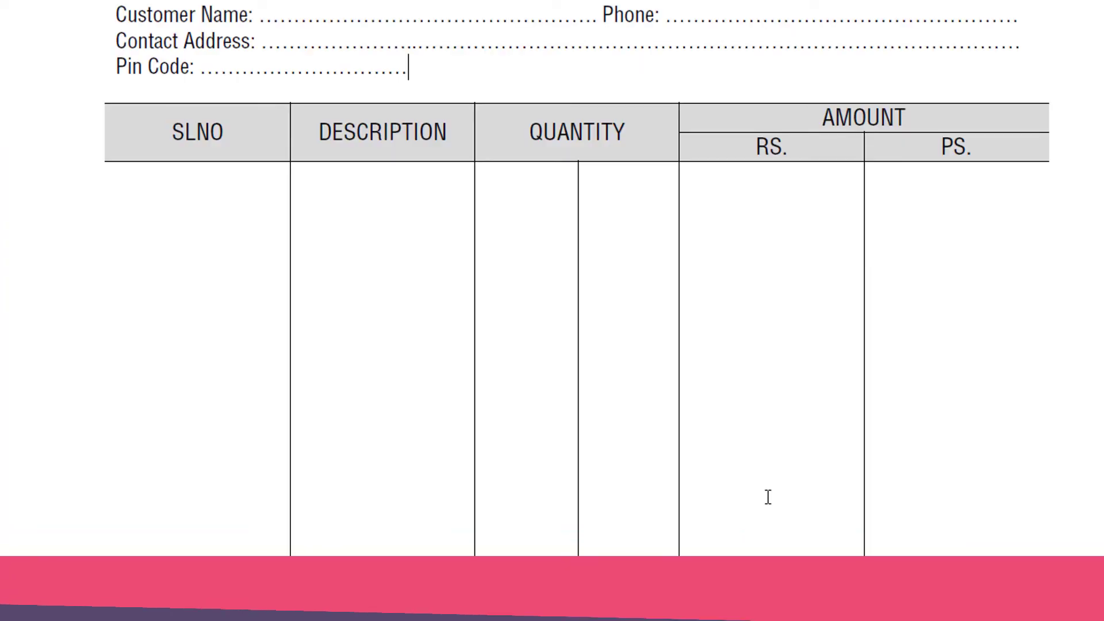
{"action": "key", "text": "alt+Tab"}
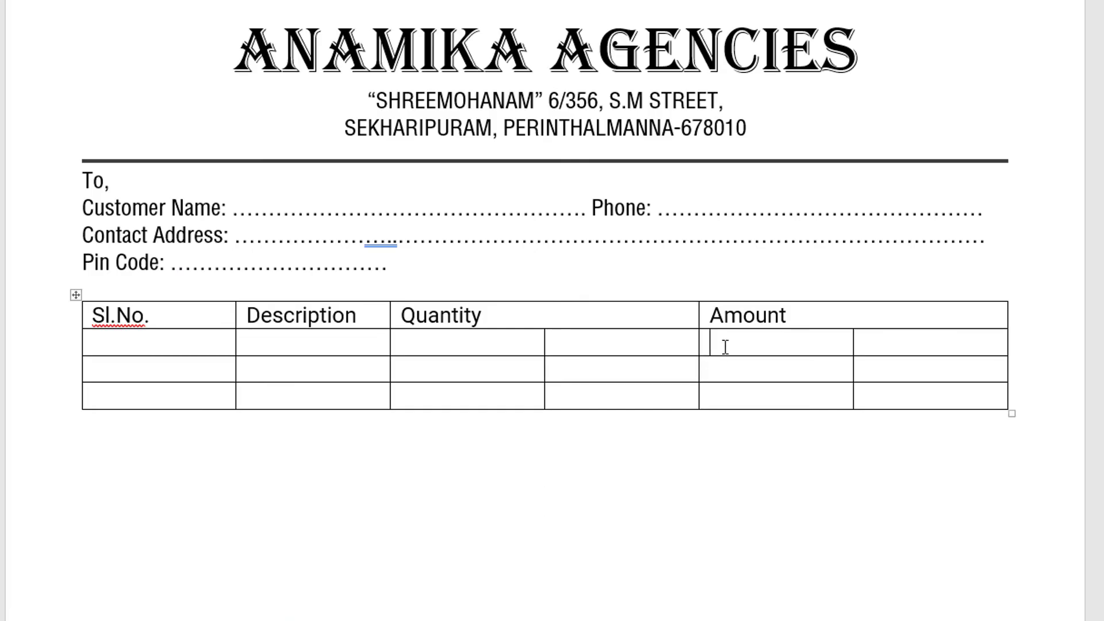
{"action": "type", "text": "Rs."}
{"action": "key", "text": "Tab"}
- Type Ps. beside Rs. and change all headings, including Rs. and Ps., to capitals
{"action": "type", "text": "P"}
{"action": "type", "text": "s."}
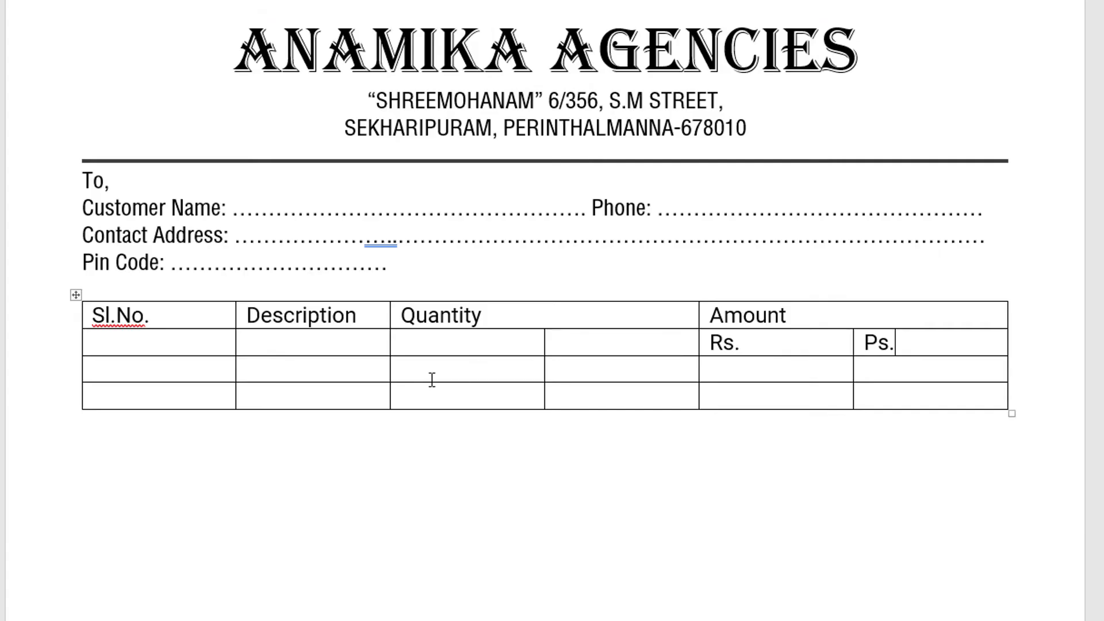
{"action": "left_click_drag", "start_coordinate": [212, 316], "coordinate": [762, 307]}
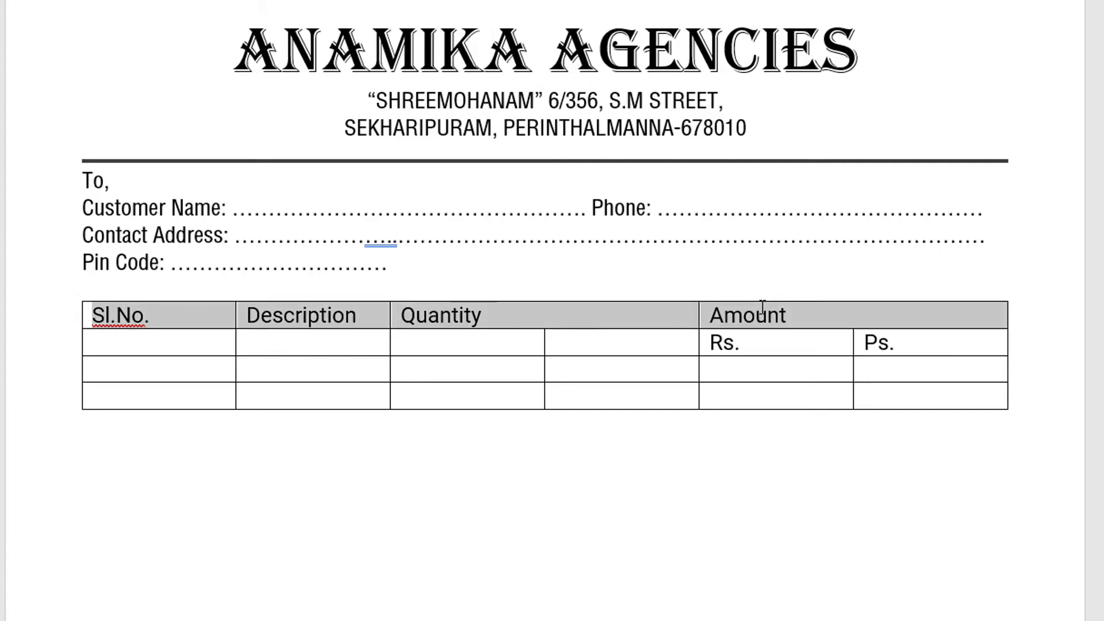
{"action": "key", "text": "ctrl+shift+a"}
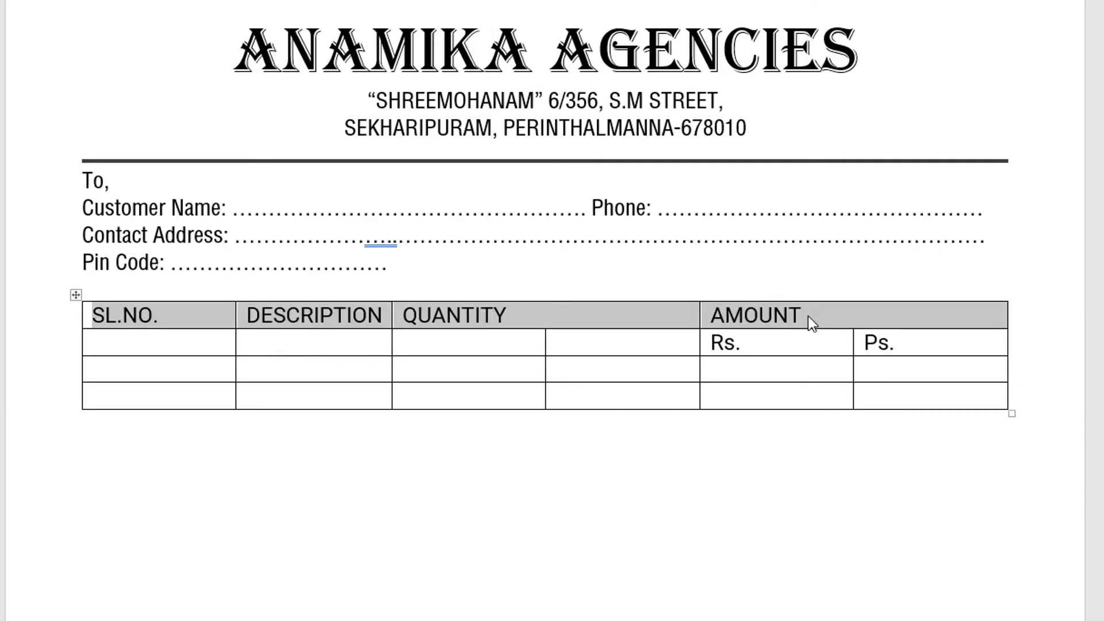
{"action": "left_click_drag", "start_coordinate": [792, 340], "coordinate": [917, 338]}
{"action": "key", "text": "ctrl+shift+a"}
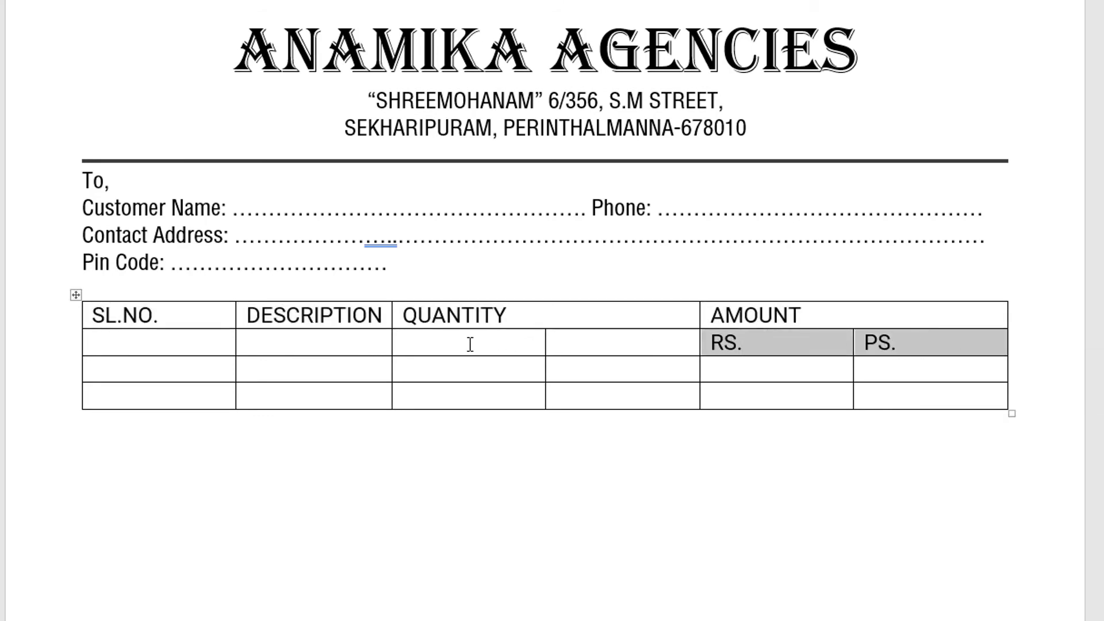
{"action": "left_click", "coordinate": [470, 344]}
- Centre the text in every table cell and compare with the reference PDF
{"action": "left_click", "coordinate": [76, 294]}
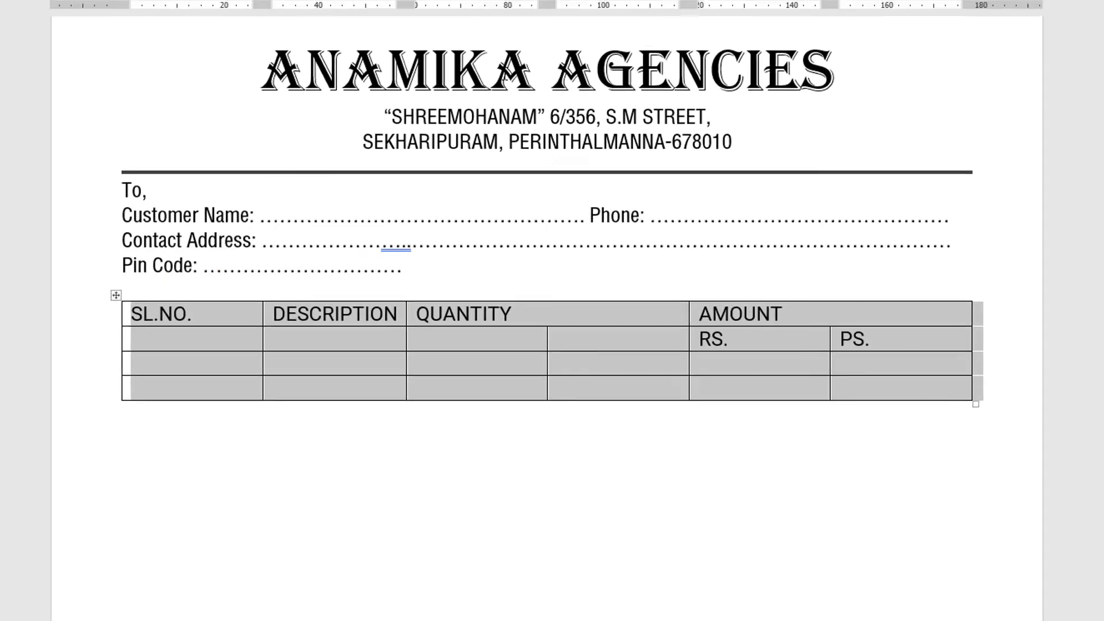
{"action": "left_click", "coordinate": [451, 18]}
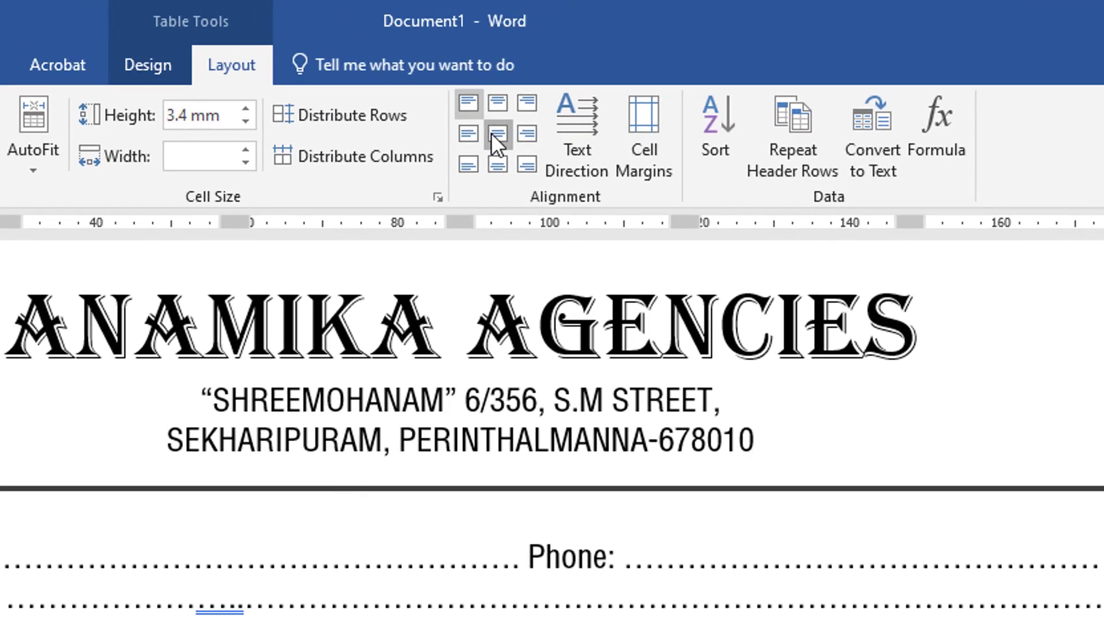
{"action": "left_click", "coordinate": [491, 133]}
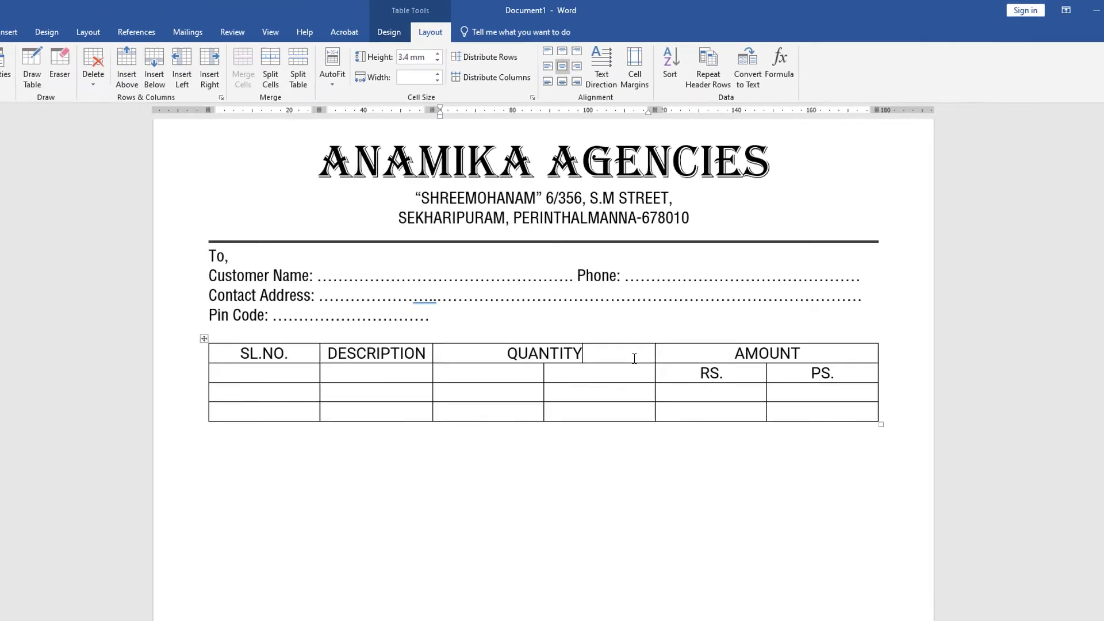
{"action": "left_click", "coordinate": [524, 327]}
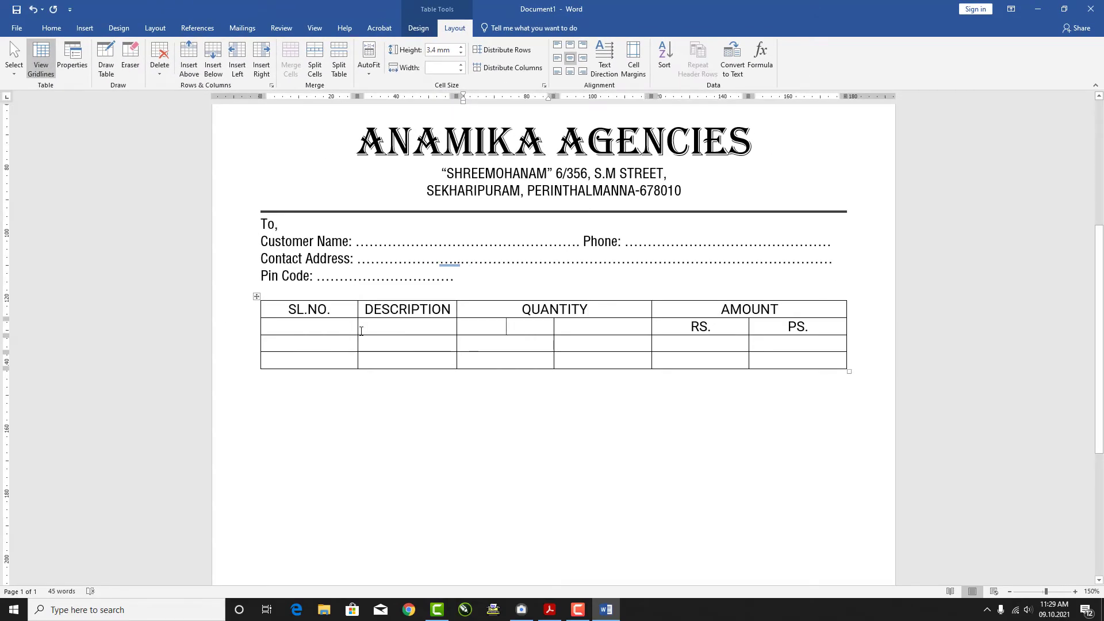
{"action": "key", "text": "alt+Tab"}
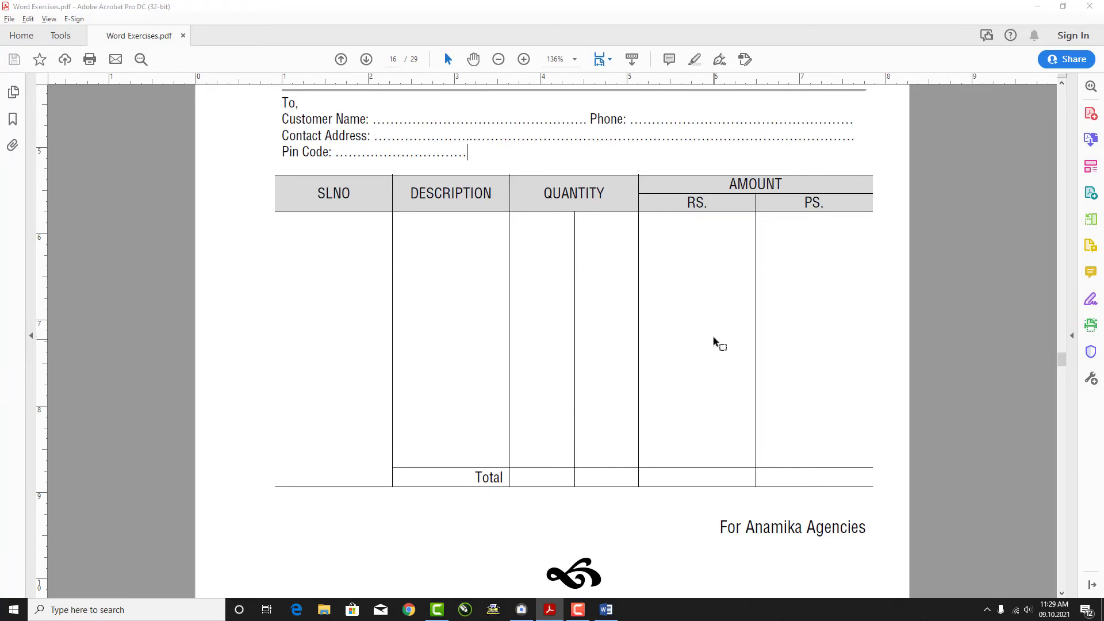
{"action": "key", "text": "alt+Tab"}
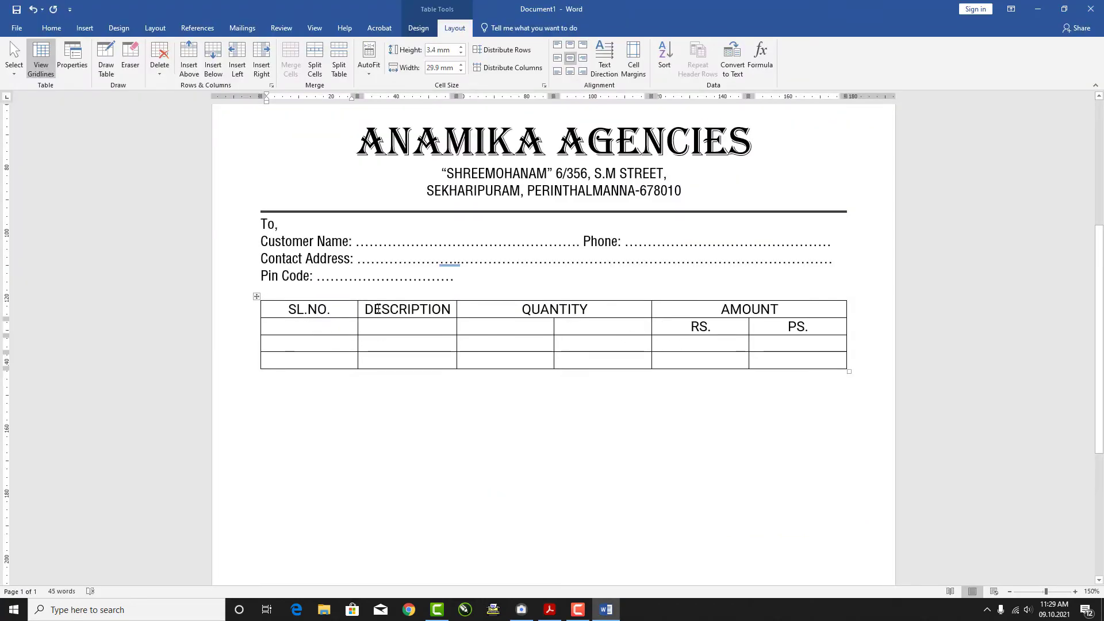
- Apply a light grey fill to the header row and the RS. and PS. cells
{"action": "left_click_drag", "start_coordinate": [377, 309], "coordinate": [724, 311]}
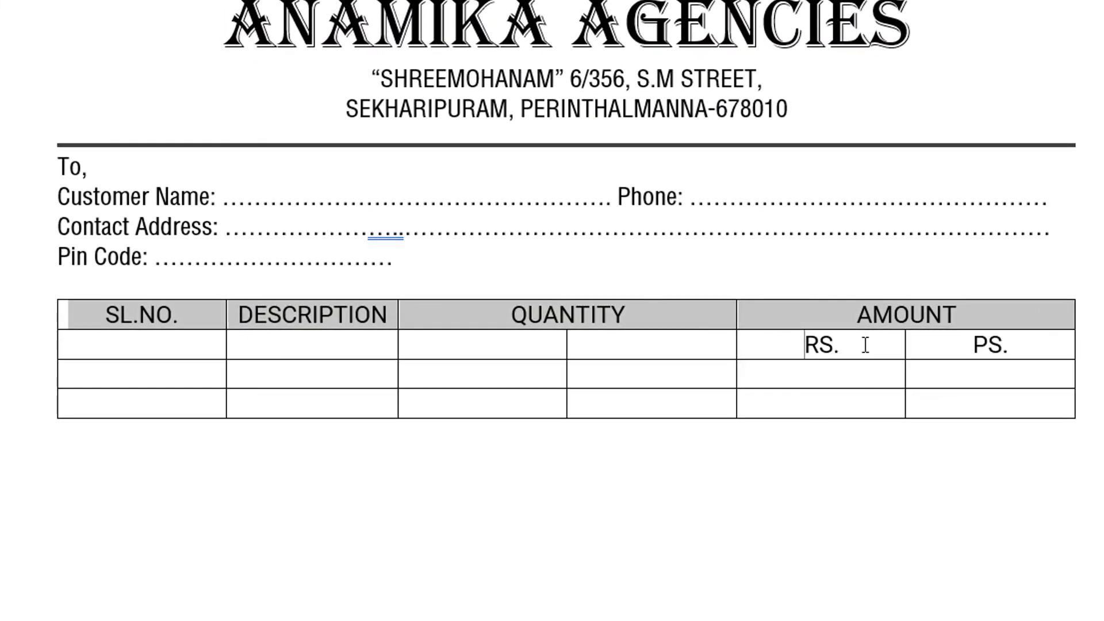
{"action": "left_click", "coordinate": [739, 523]}
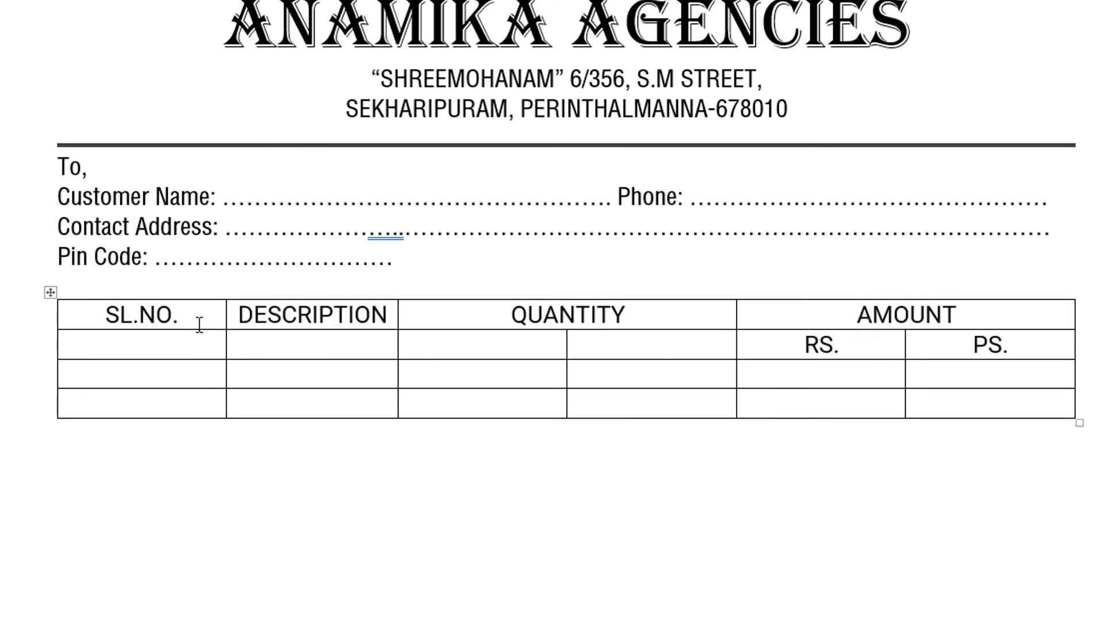
{"action": "left_click_drag", "start_coordinate": [199, 325], "coordinate": [914, 344]}
{"action": "left_click", "coordinate": [267, 350]}
{"action": "left_click_drag", "start_coordinate": [217, 314], "coordinate": [856, 315]}
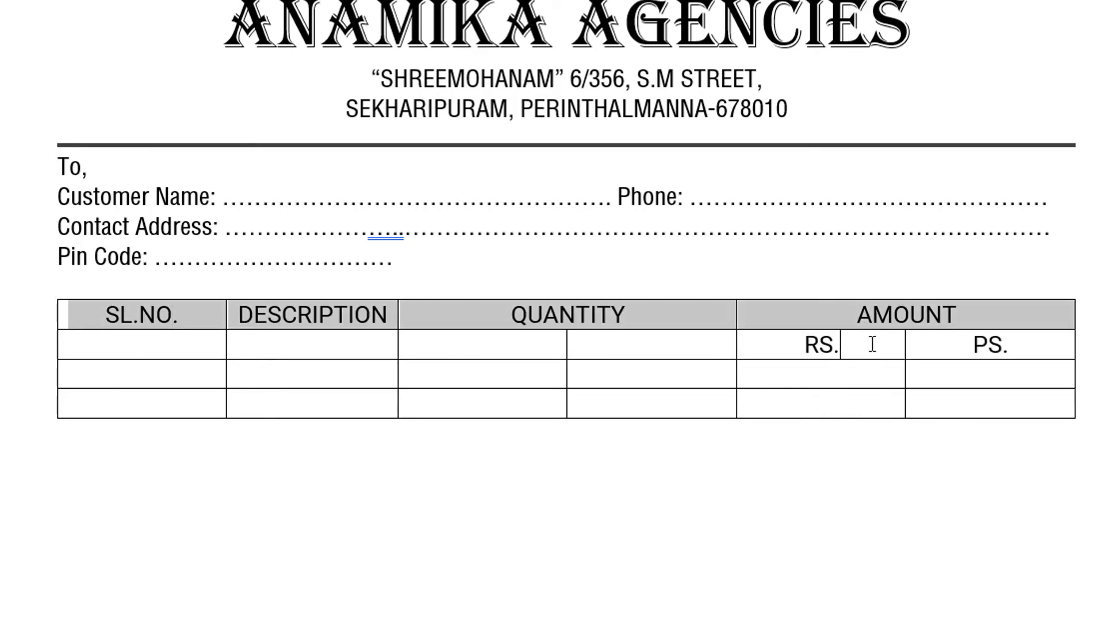
{"action": "left_click_drag", "start_coordinate": [871, 344], "coordinate": [898, 344]}
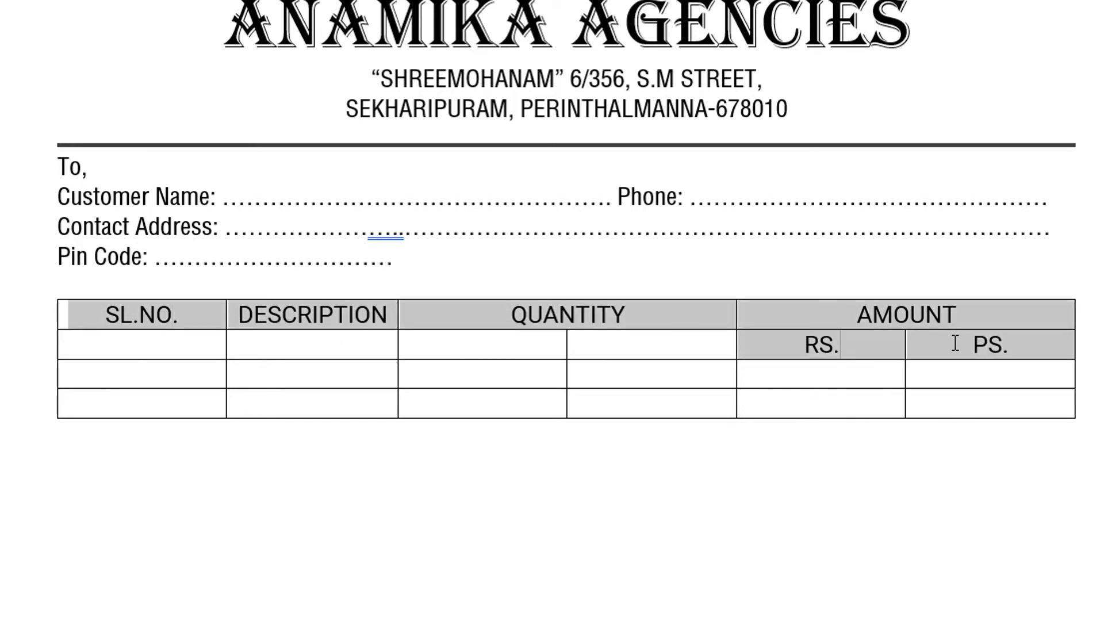
{"action": "left_click", "coordinate": [904, 488]}
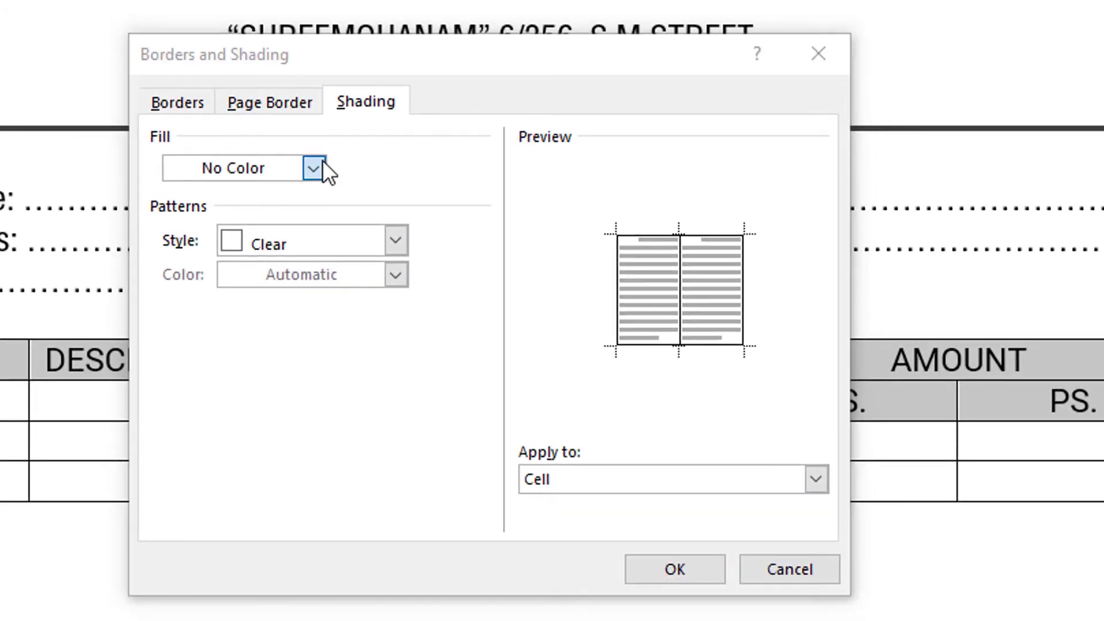
{"action": "left_click", "coordinate": [314, 168]}
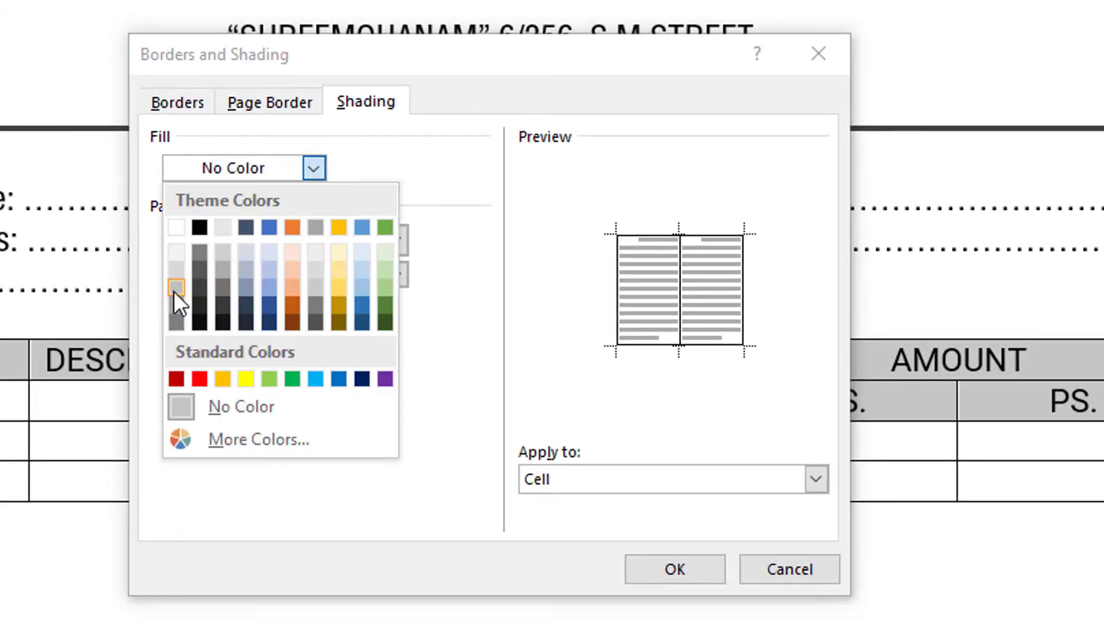
{"action": "left_click", "coordinate": [174, 291]}
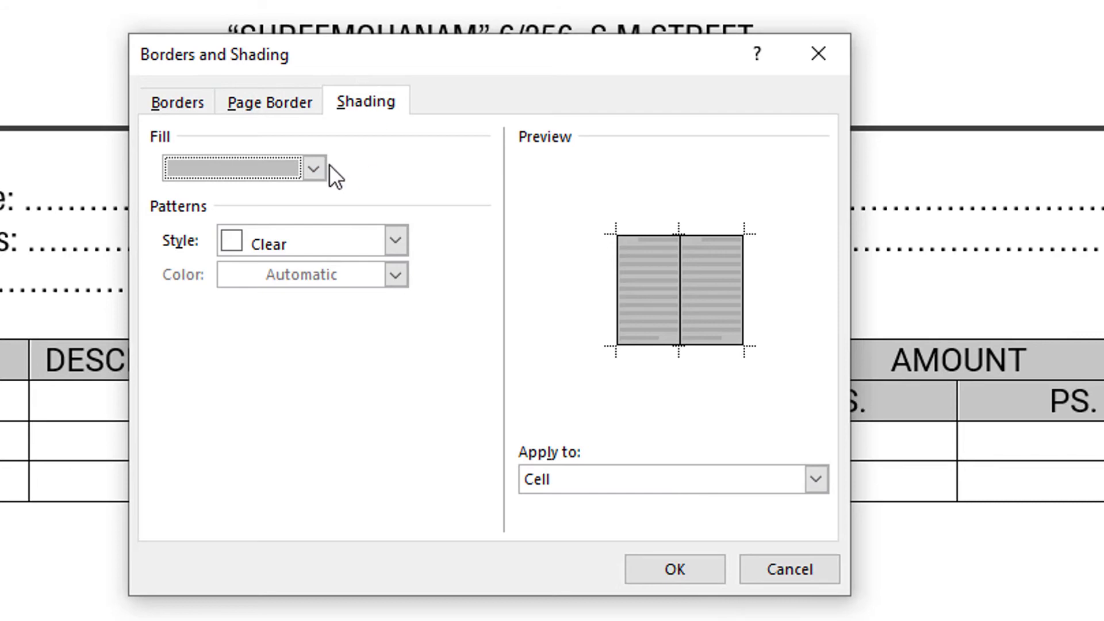
{"action": "left_click", "coordinate": [677, 572]}
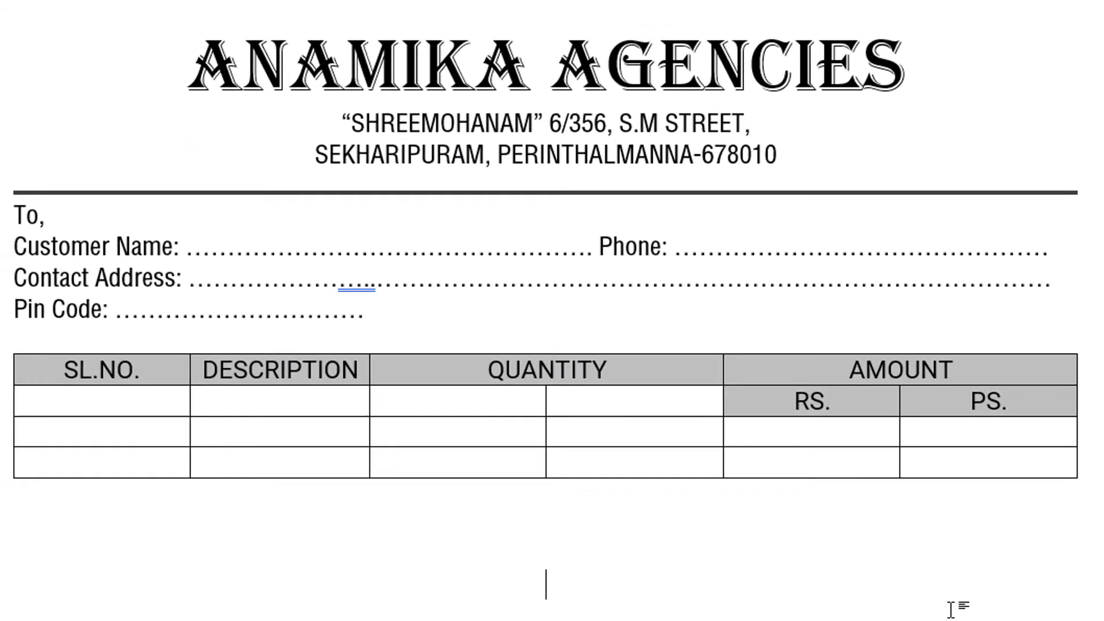
{"action": "left_click", "coordinate": [602, 429]}
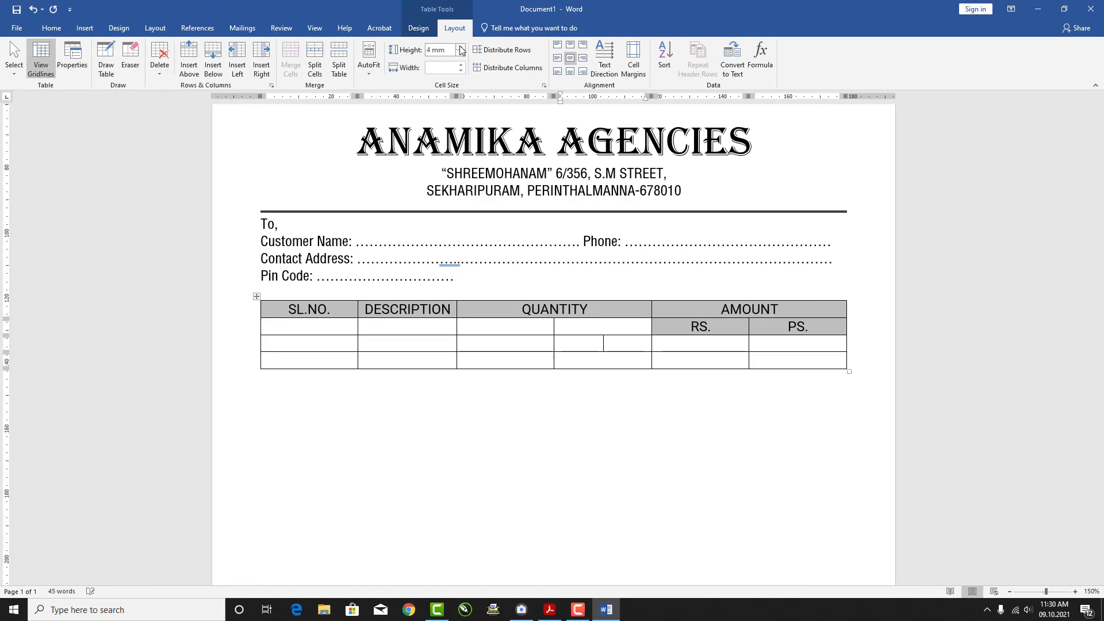
- Set the empty item row height to 65 mm
{"action": "left_click", "coordinate": [461, 47]}
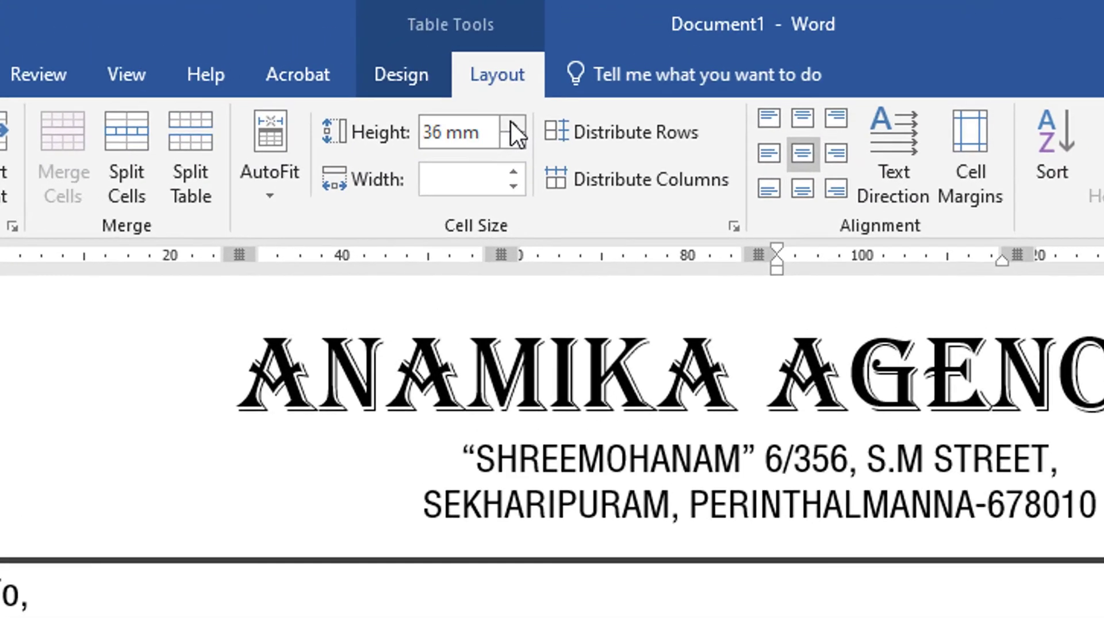
{"action": "left_click", "coordinate": [512, 125]}
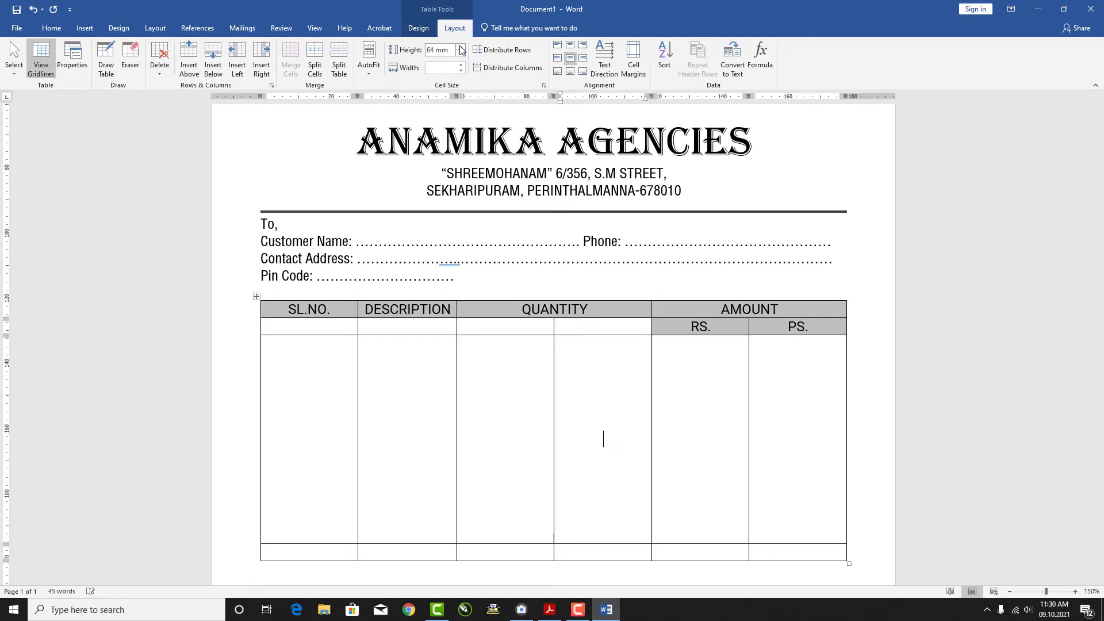
{"action": "left_click", "coordinate": [470, 59]}
{"action": "scroll", "coordinate": [572, 420], "scroll_direction": "down", "scroll_amount": 3}
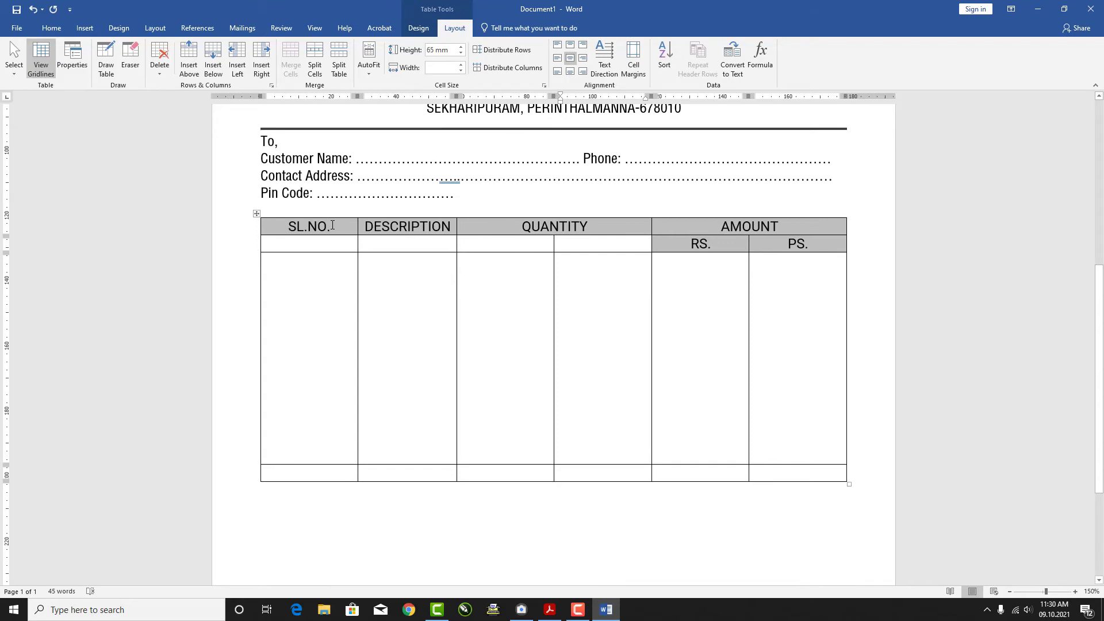
- Merge the two SL.NO. header cells into one across both header rows
{"action": "left_click_drag", "start_coordinate": [334, 237], "coordinate": [334, 247]}
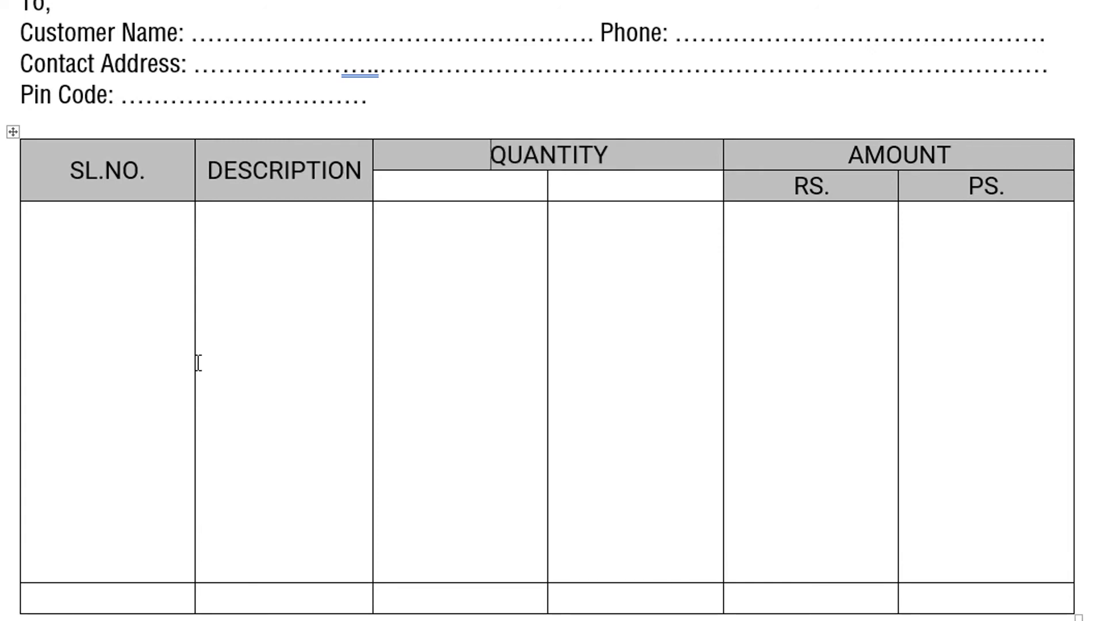
{"action": "left_click", "coordinate": [154, 166]}
{"action": "left_click", "coordinate": [291, 172]}
{"action": "left_click", "coordinate": [300, 280]}
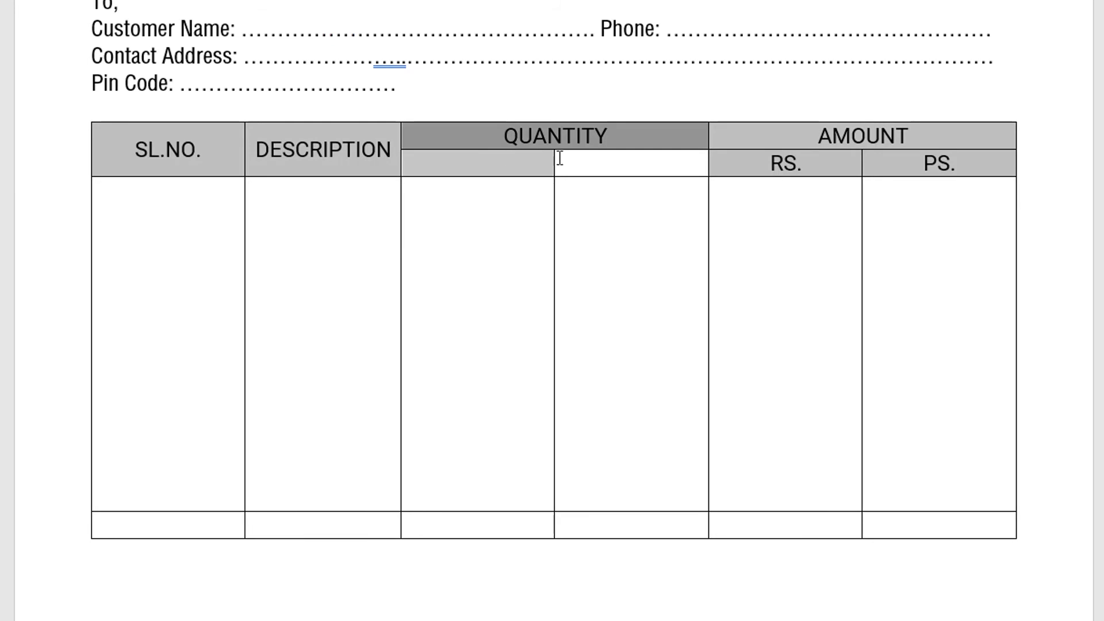
- Merge QUANTITY with its two sub-cells and label the bottom DESCRIPTION cell Total
{"action": "left_click_drag", "start_coordinate": [506, 152], "coordinate": [575, 164]}
{"action": "key", "text": "alt+j"}
{"action": "key", "text": "l"}
{"action": "key", "text": "m"}
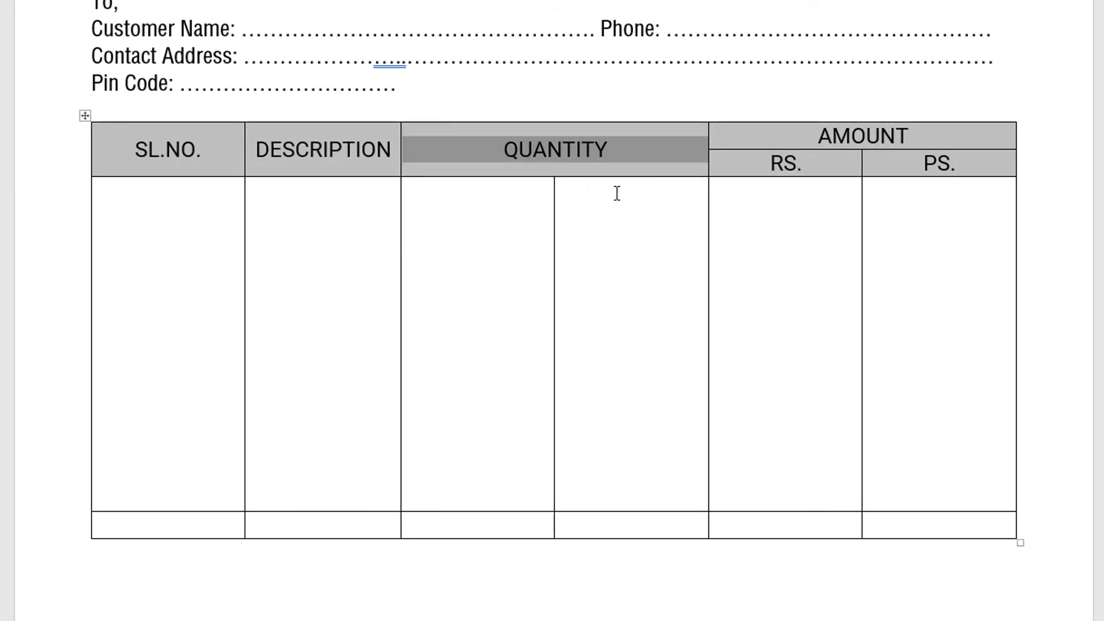
{"action": "left_click", "coordinate": [621, 231]}
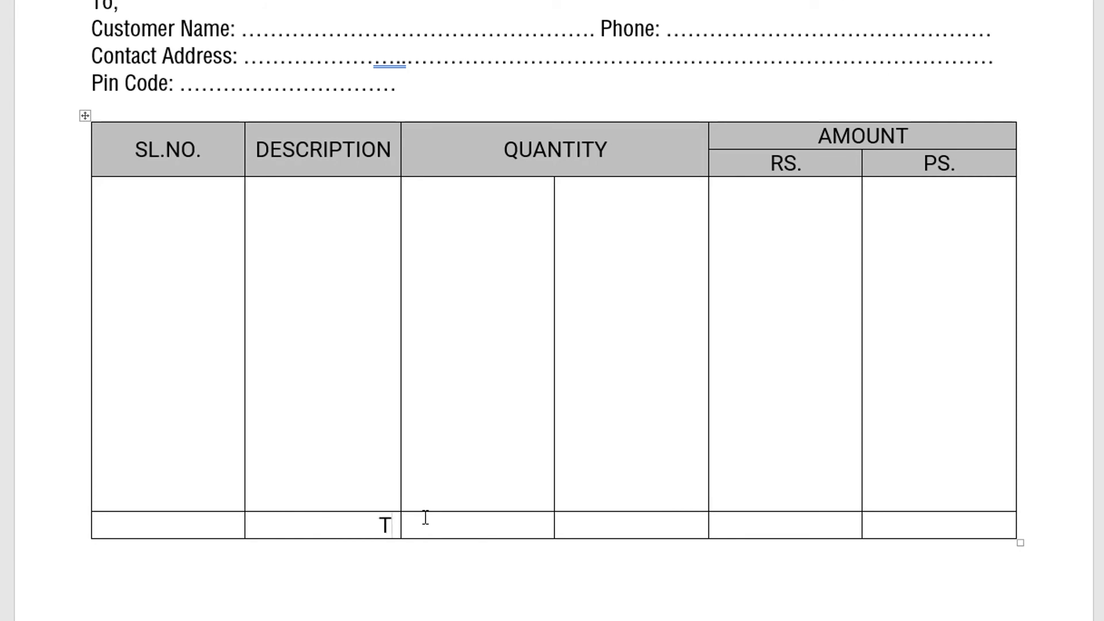
{"action": "type", "text": "otal"}
- Remove the left border from the SL.NO. column cells down to the first Total-row cell
{"action": "left_click_drag", "start_coordinate": [193, 148], "coordinate": [193, 199]}
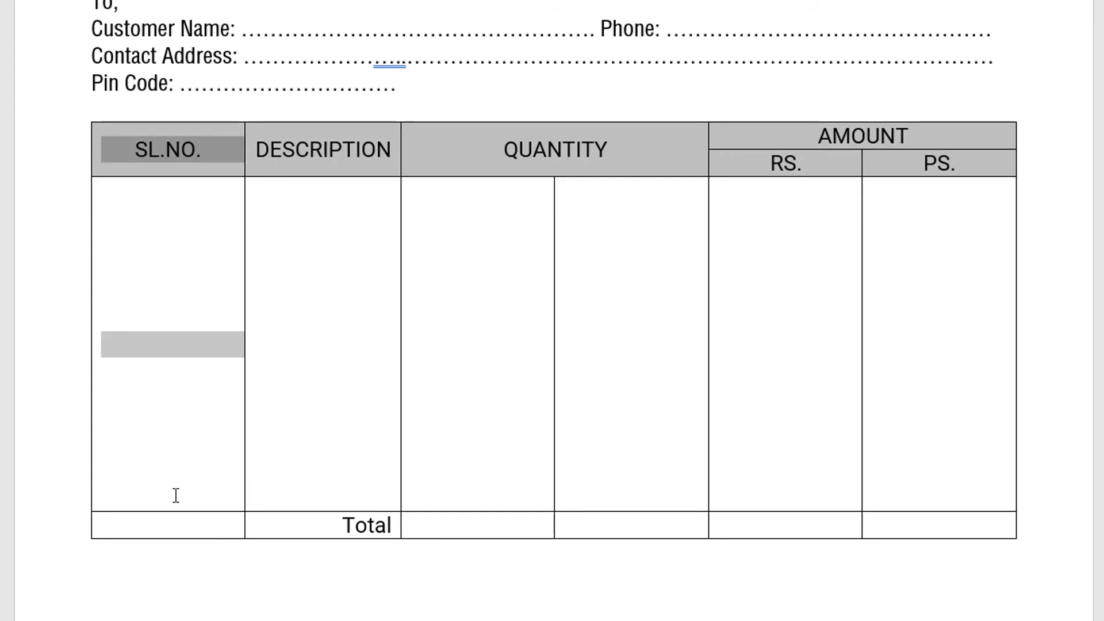
{"action": "left_click_drag", "start_coordinate": [175, 512], "coordinate": [172, 517]}
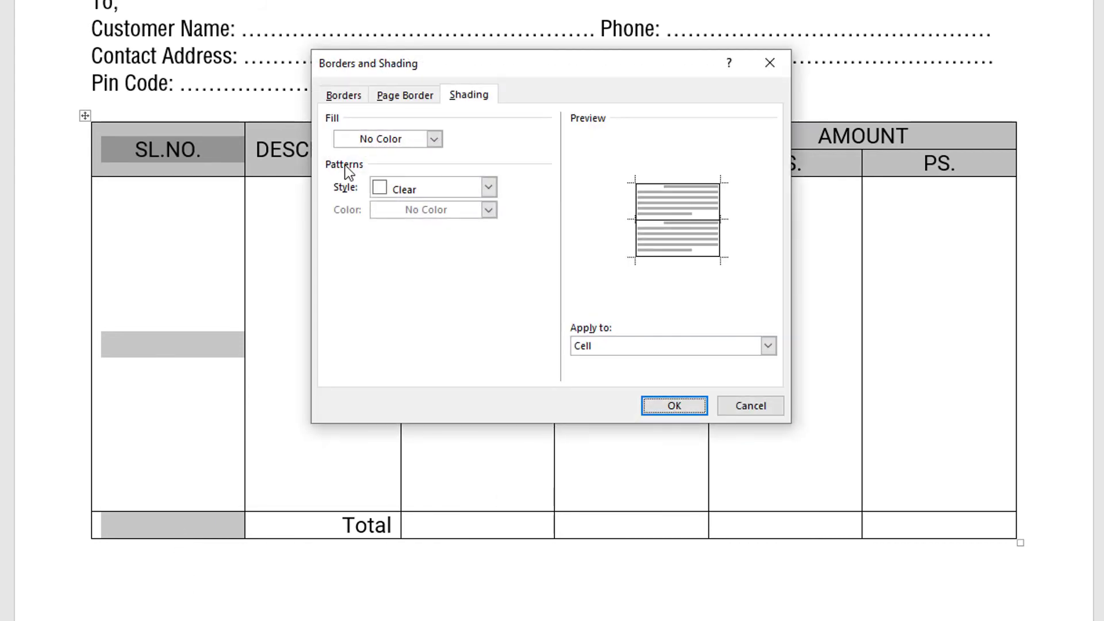
{"action": "left_click", "coordinate": [299, 97]}
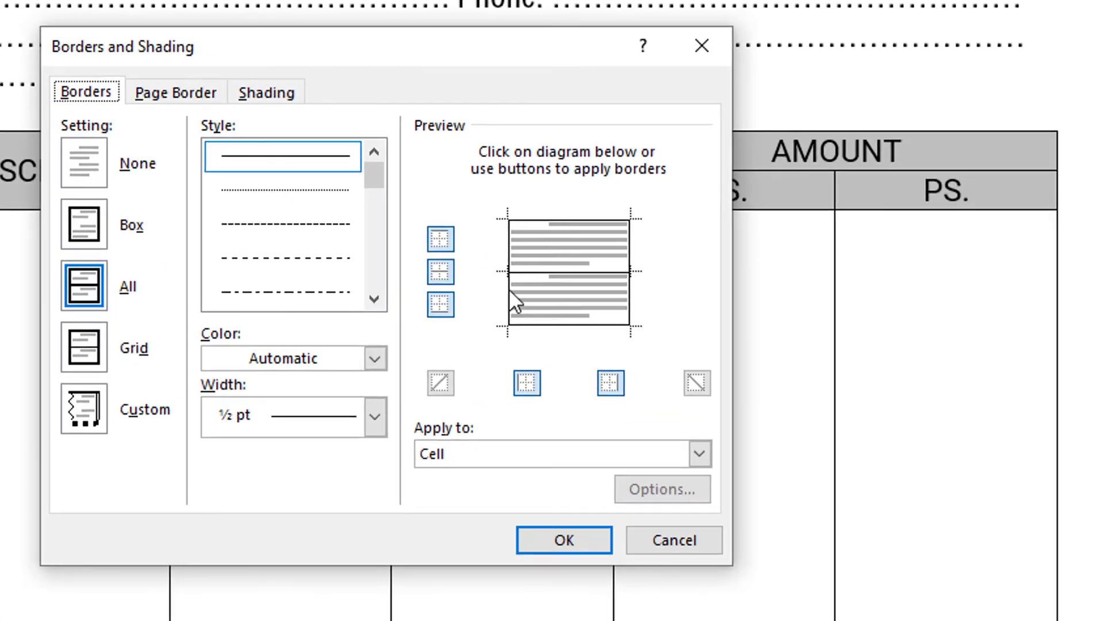
{"action": "left_click", "coordinate": [509, 289]}
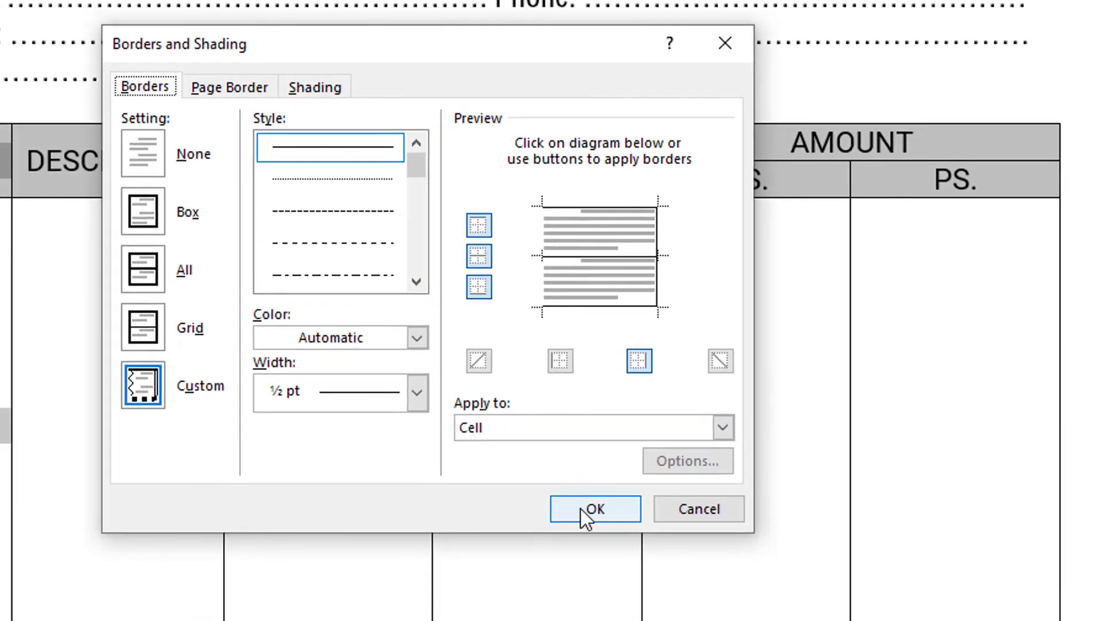
{"action": "left_click", "coordinate": [564, 540]}
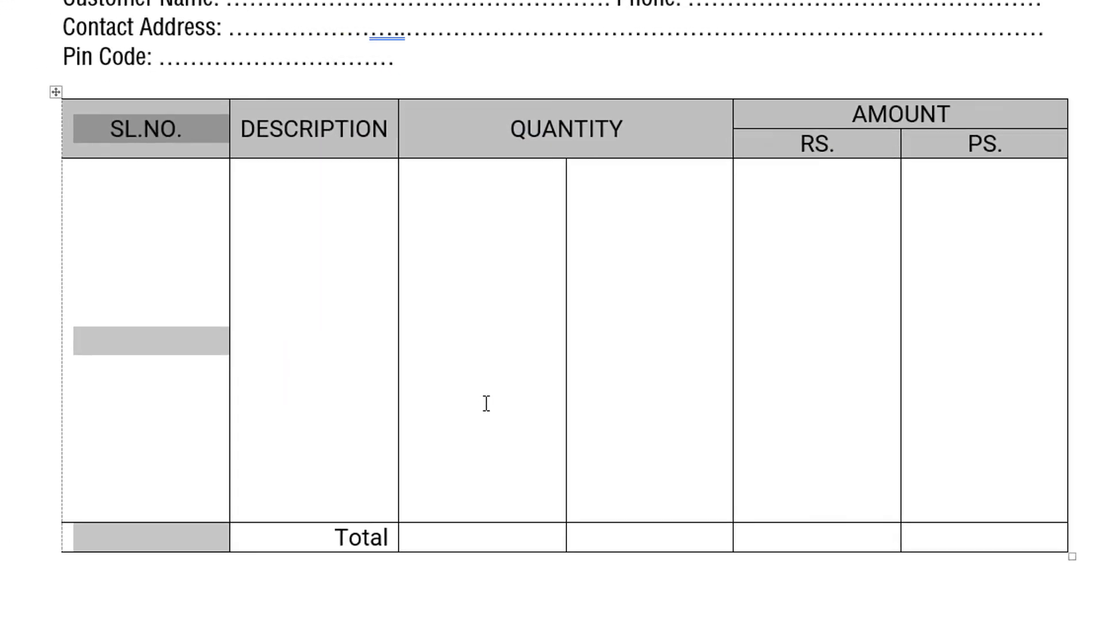
{"action": "left_click", "coordinate": [486, 403]}
{"action": "left_click", "coordinate": [167, 345]}
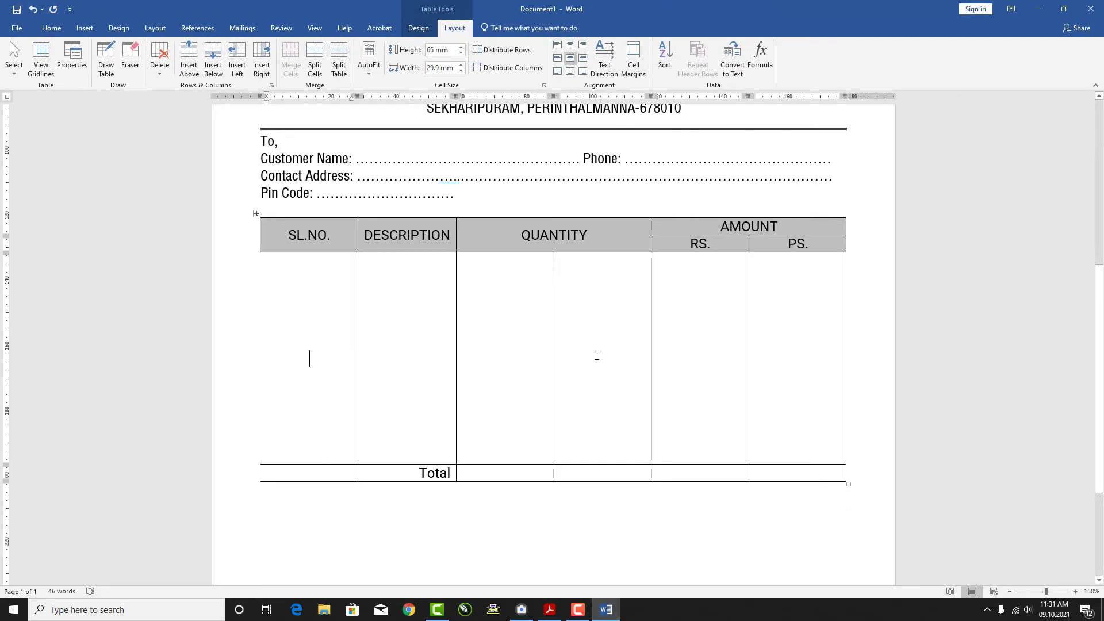
- Remove the right border from the AMOUNT/PS. column, including its Total-row cell
{"action": "left_click", "coordinate": [598, 354]}
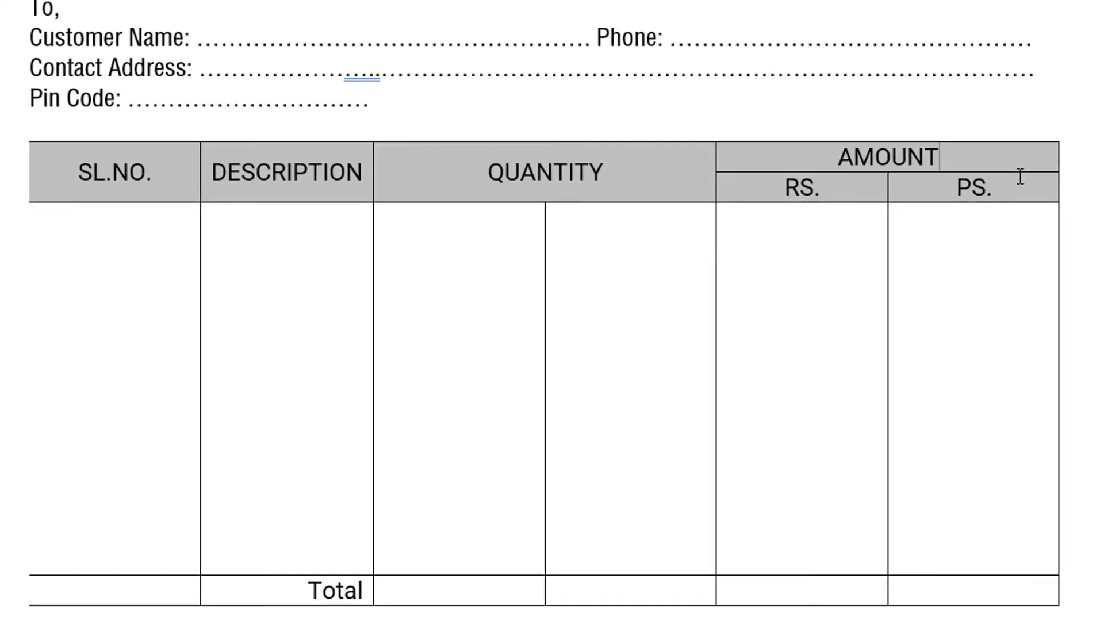
{"action": "left_click_drag", "start_coordinate": [823, 230], "coordinate": [824, 280]}
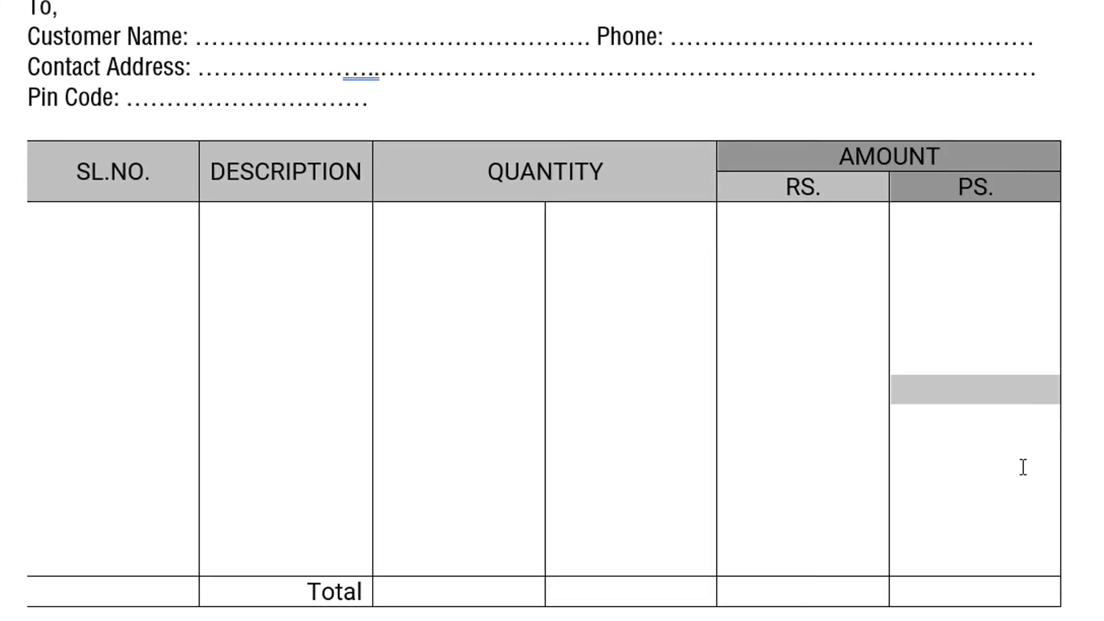
{"action": "left_click", "coordinate": [1010, 581]}
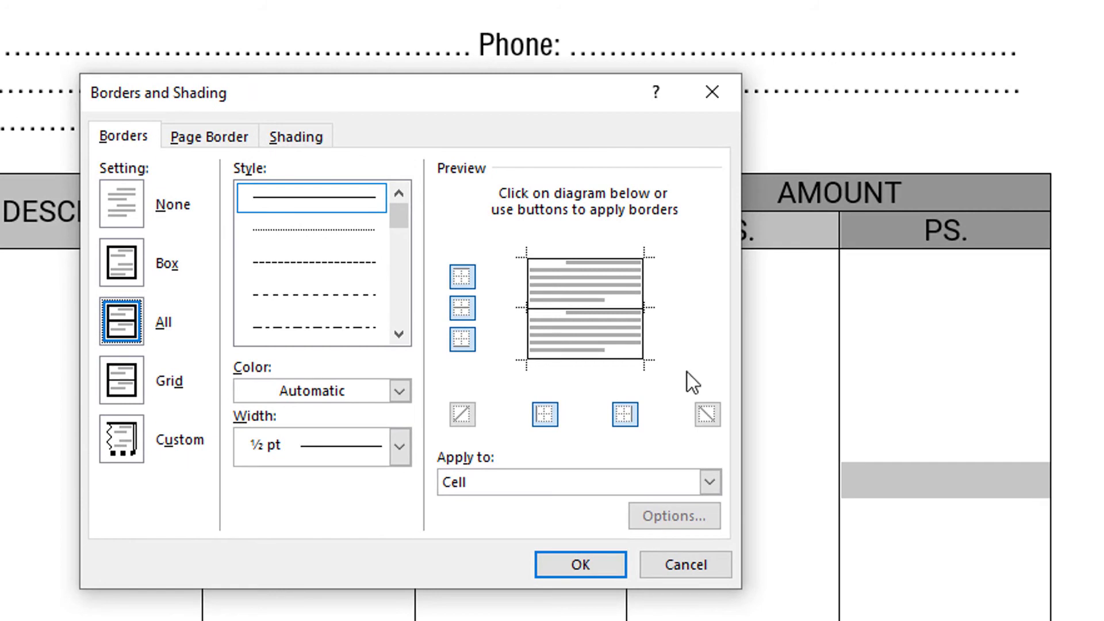
{"action": "left_click", "coordinate": [641, 326]}
{"action": "left_click", "coordinate": [581, 561]}
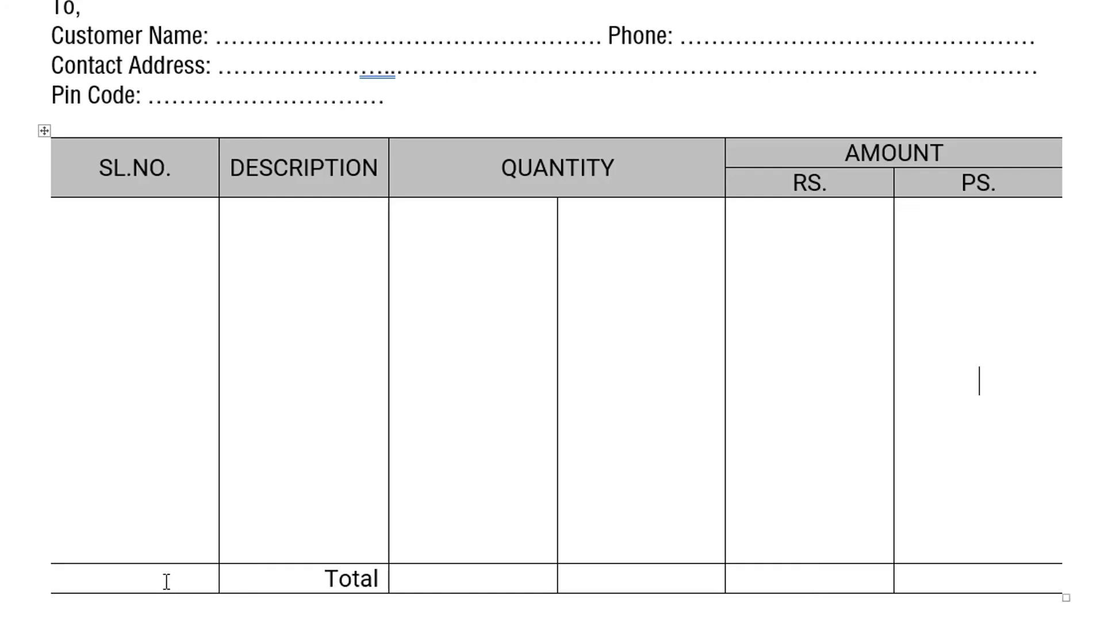
- Remove the top border line above the first Total-row cell
{"action": "key", "text": "ctrl+z"}
{"action": "left_click", "coordinate": [58, 582]}
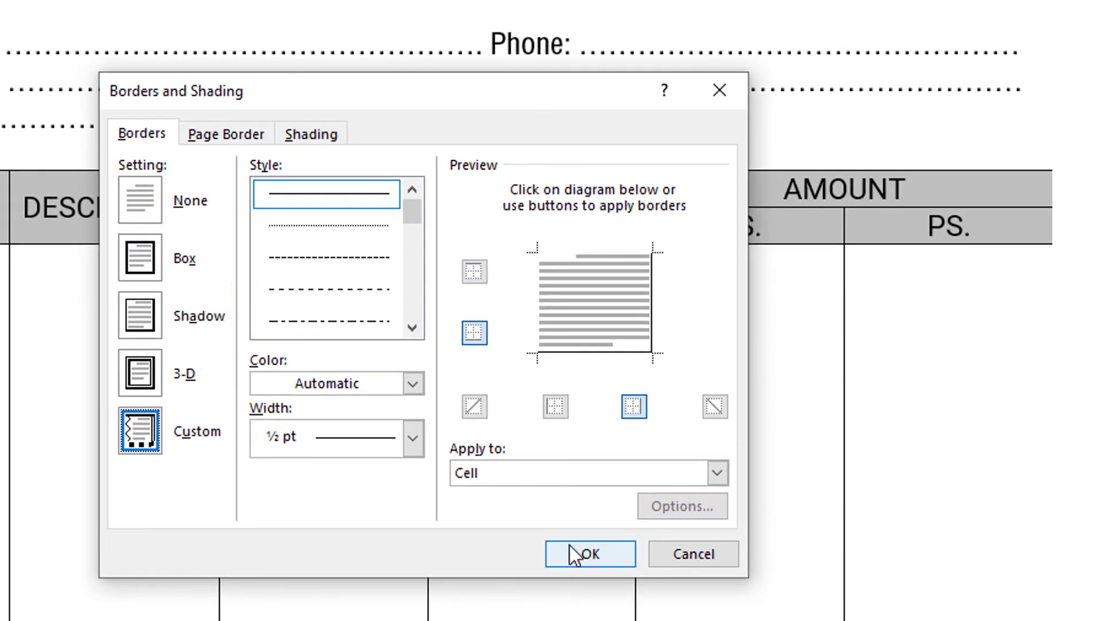
{"action": "left_click", "coordinate": [612, 530]}
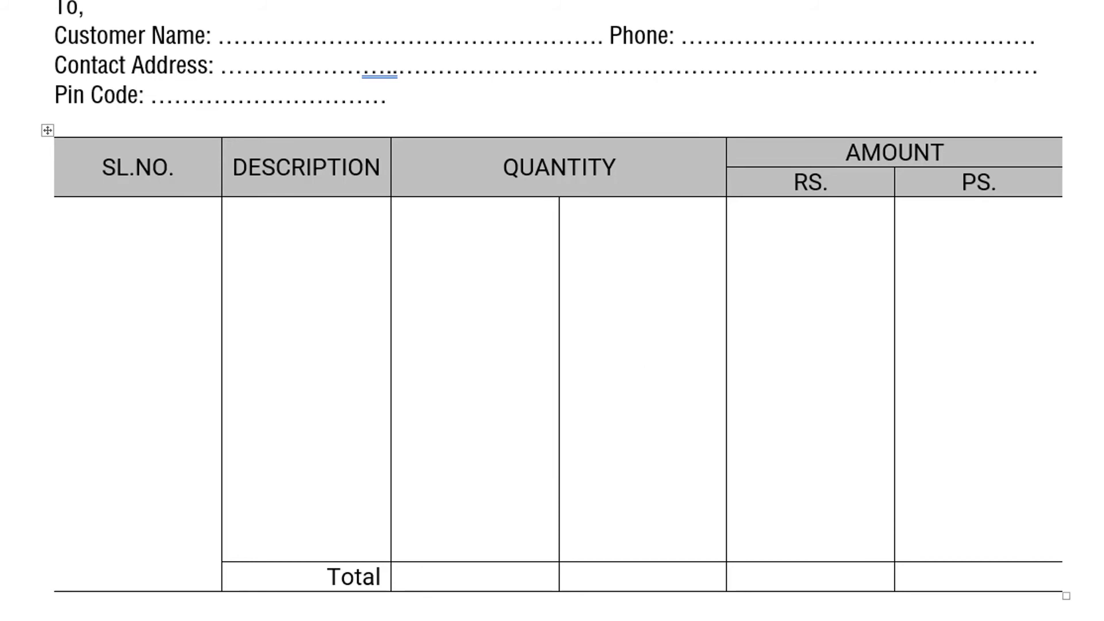
- Apply the Helvetica Condensed font to the entire table's text
{"action": "left_click", "coordinate": [47, 130]}
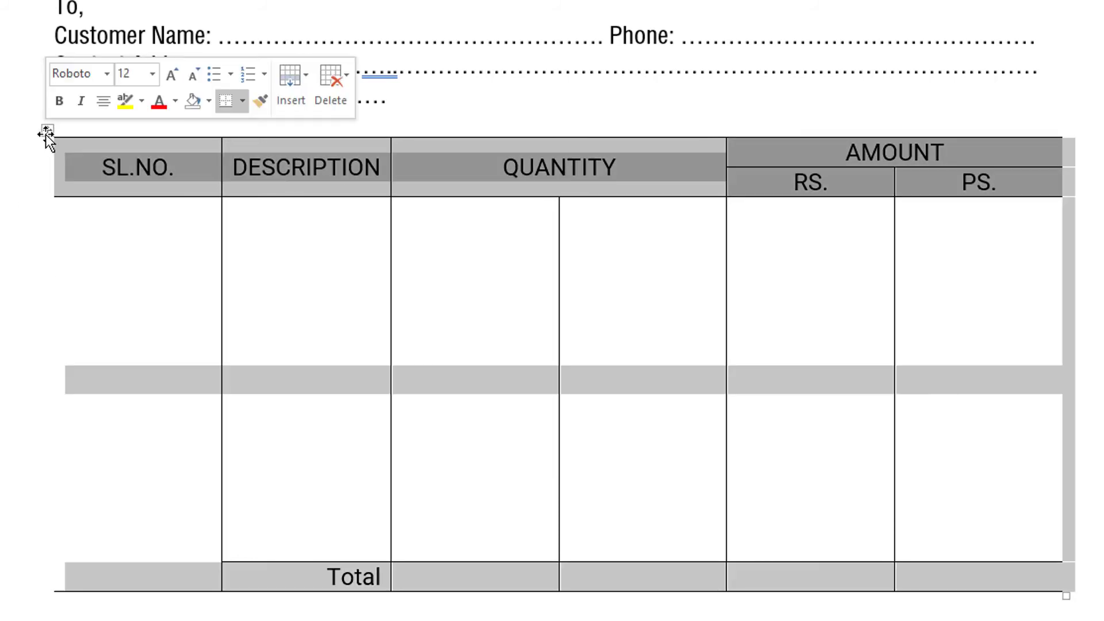
{"action": "type", "text": "h"}
{"action": "type", "text": "elvetica"}
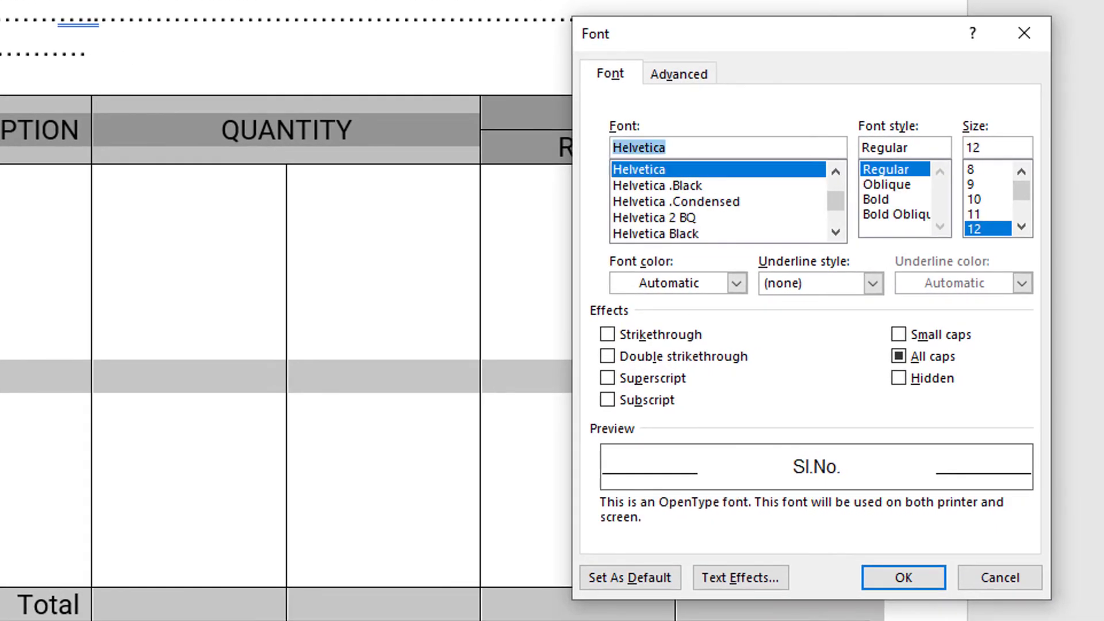
{"action": "type", "text": " cond"}
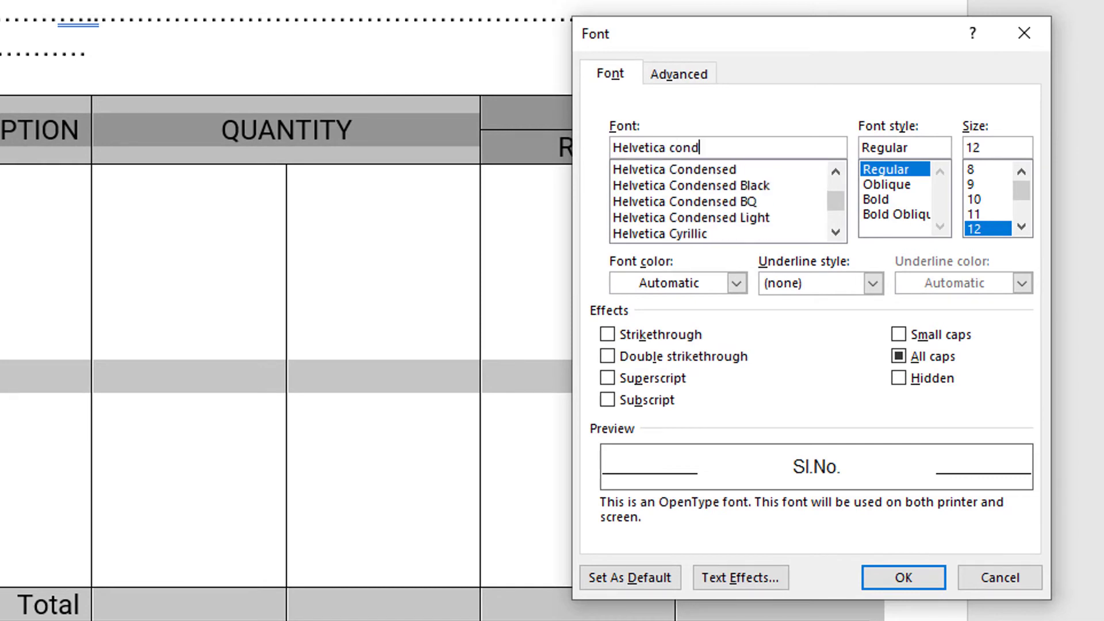
{"action": "key", "text": "Tab"}
{"action": "key", "text": "Tab"}
{"action": "key", "text": "Return"}
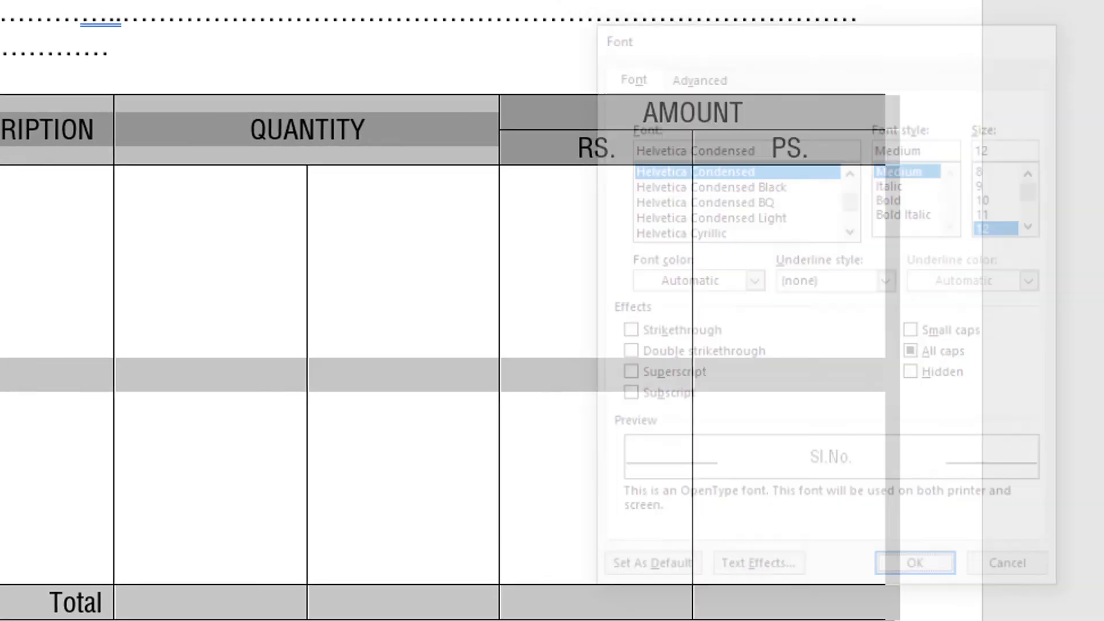
{"action": "left_click", "coordinate": [625, 299]}
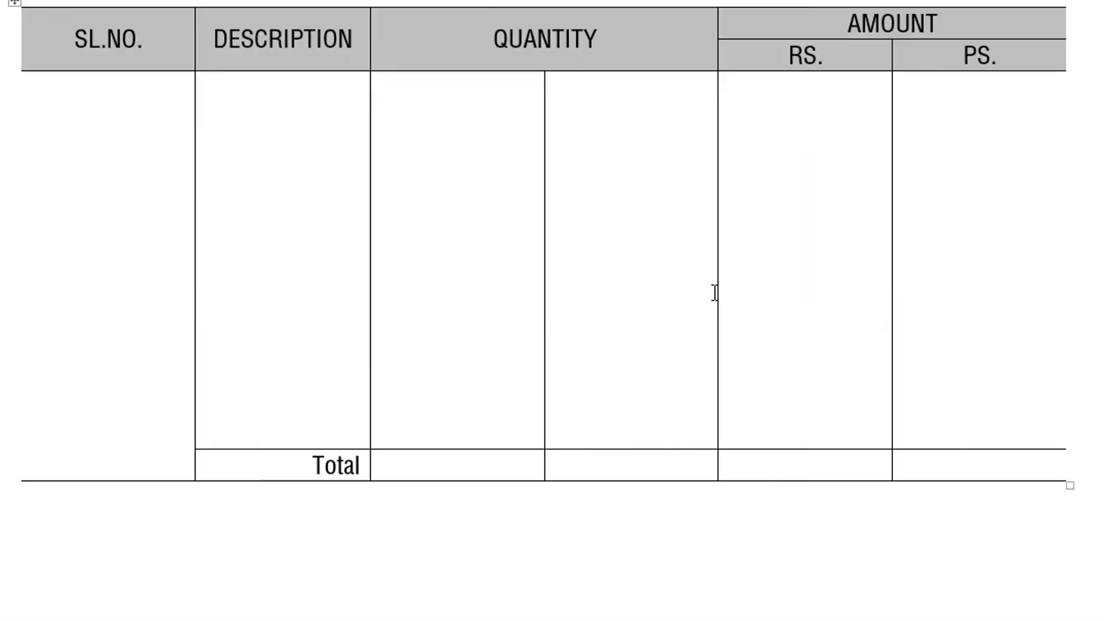
{"action": "left_click", "coordinate": [328, 317]}
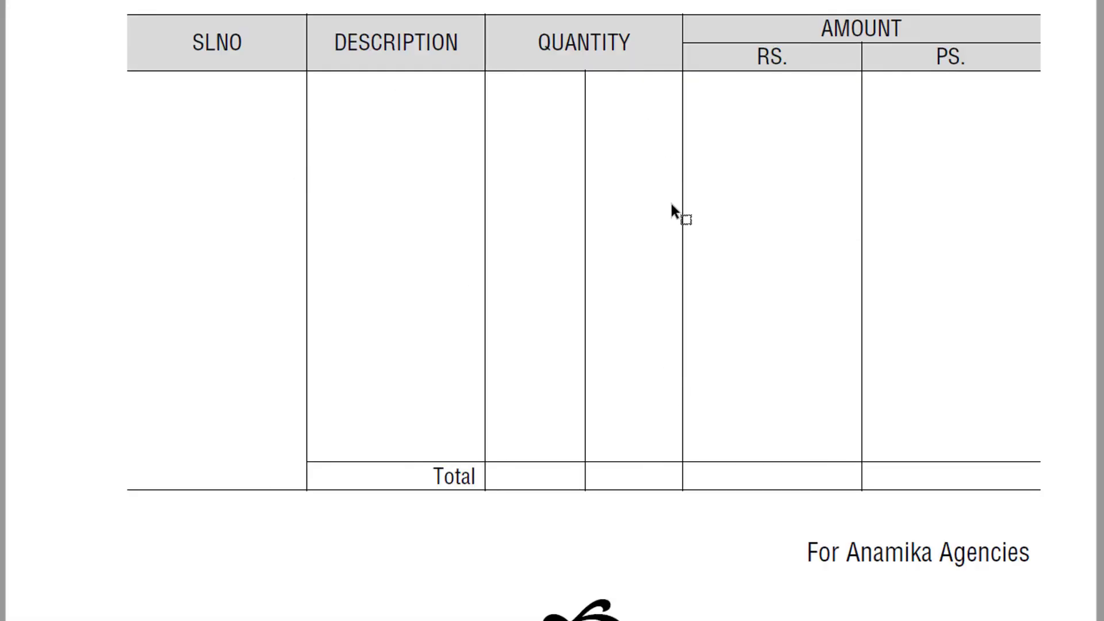
- Retype the signature line below the table as 'For Anamika Agencies'
{"action": "scroll", "coordinate": [671, 204], "scroll_direction": "down", "scroll_amount": 3}
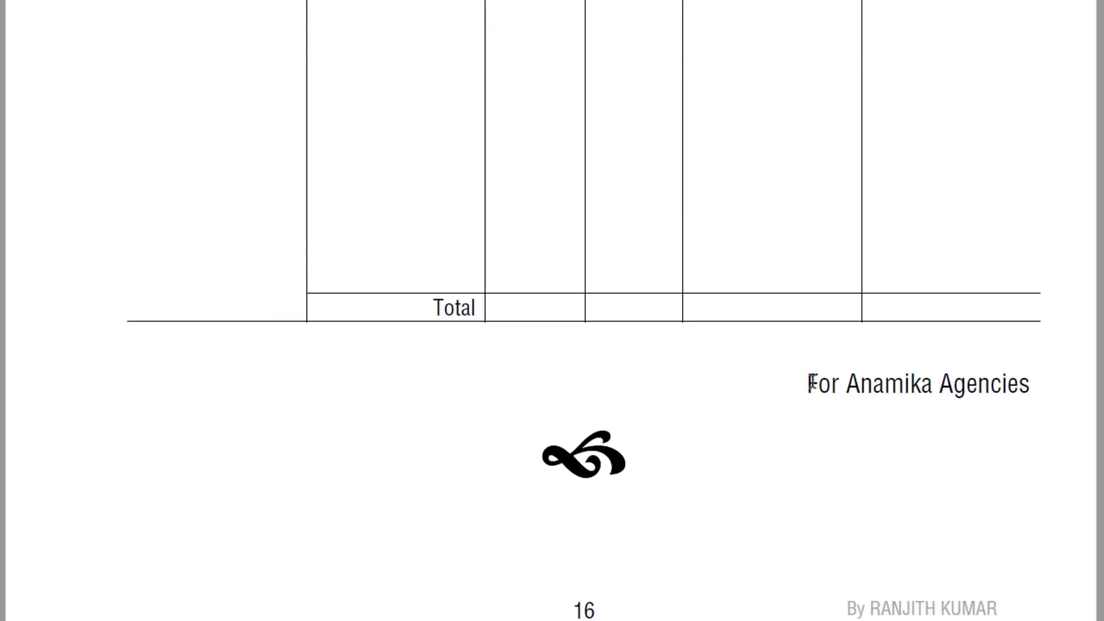
{"action": "left_click_drag", "start_coordinate": [807, 384], "coordinate": [1030, 386]}
{"action": "key", "text": "Delete"}
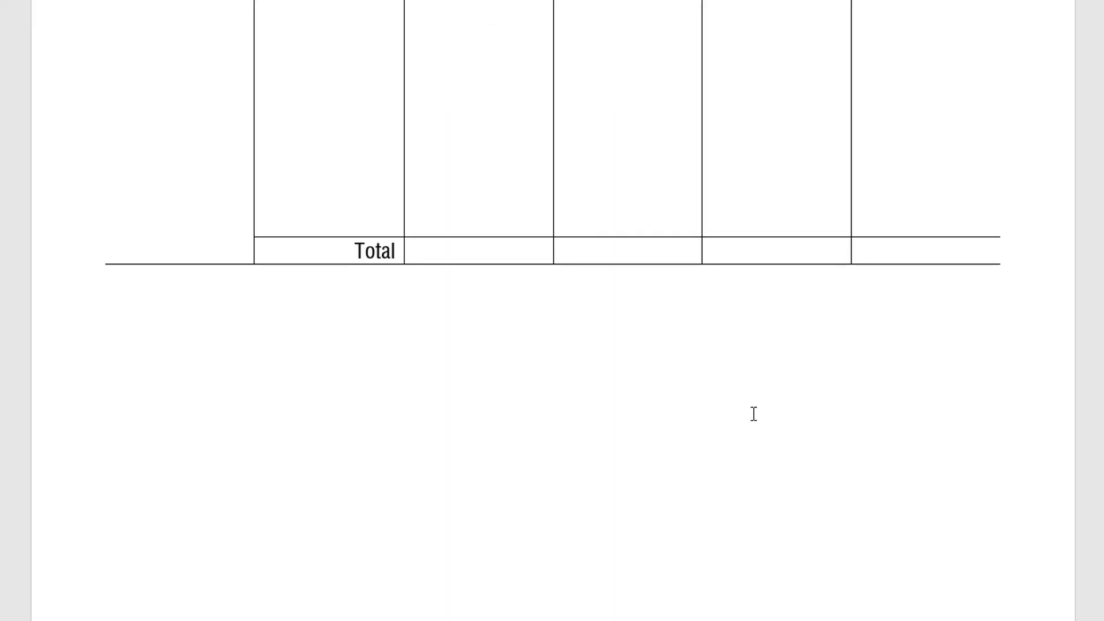
{"action": "type", "text": "For A"}
{"action": "type", "text": "namika Age"}
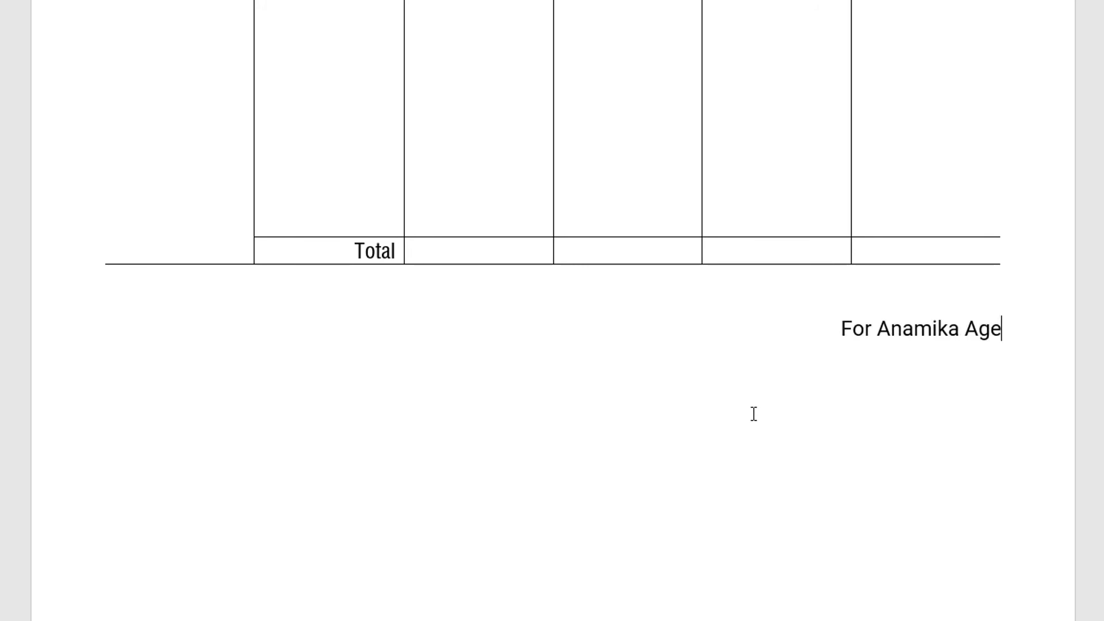
{"action": "type", "text": "ncies"}
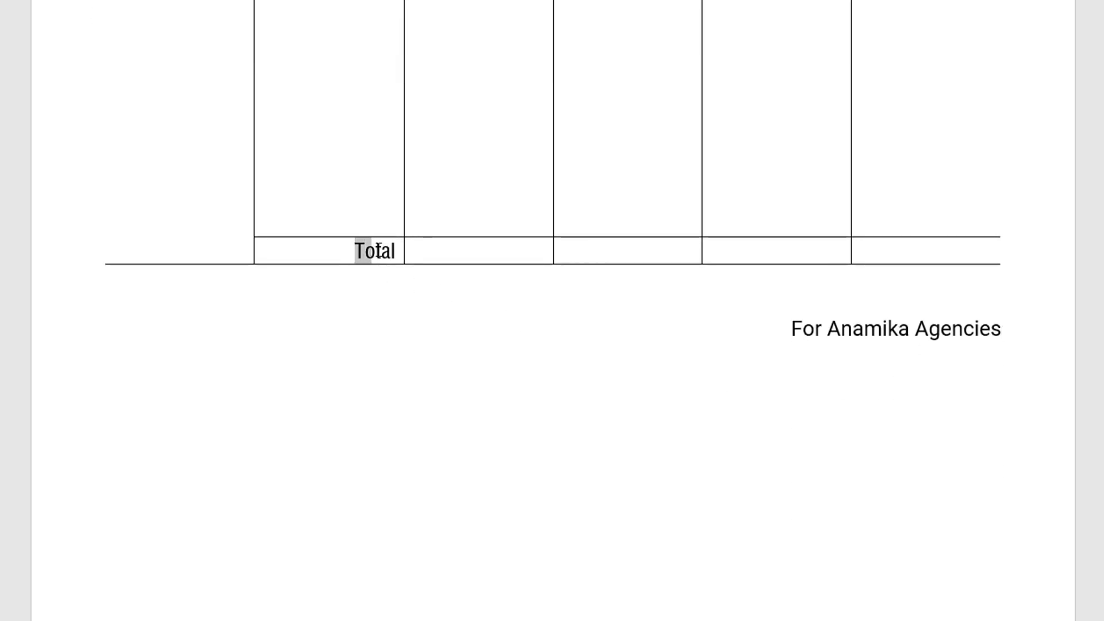
- Copy the Total label's condensed formatting onto the 'For Anamika Agencies' line with Format Painter
{"action": "left_click_drag", "start_coordinate": [357, 251], "coordinate": [395, 252]}
{"action": "left_click", "coordinate": [815, 330]}
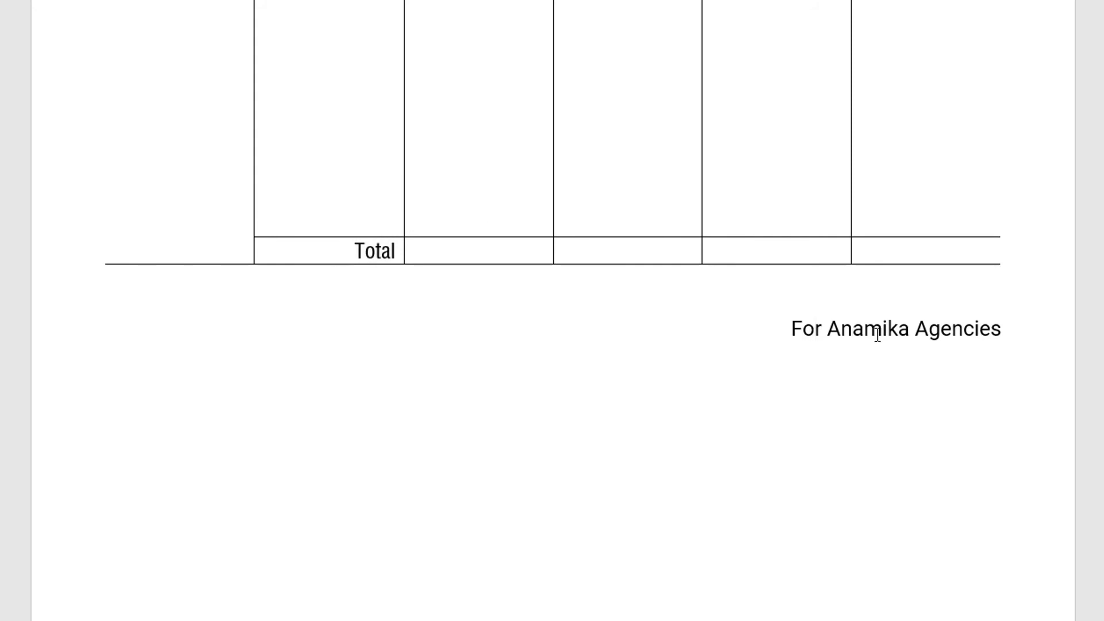
{"action": "left_click_drag", "start_coordinate": [355, 250], "coordinate": [384, 247]}
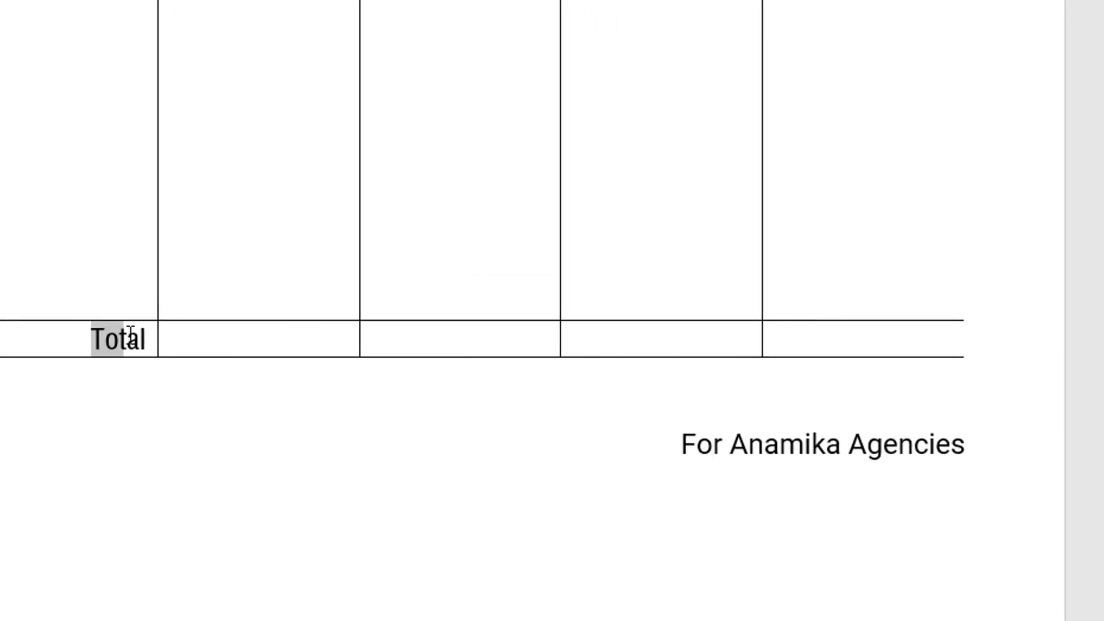
{"action": "left_click_drag", "start_coordinate": [131, 333], "coordinate": [149, 339]}
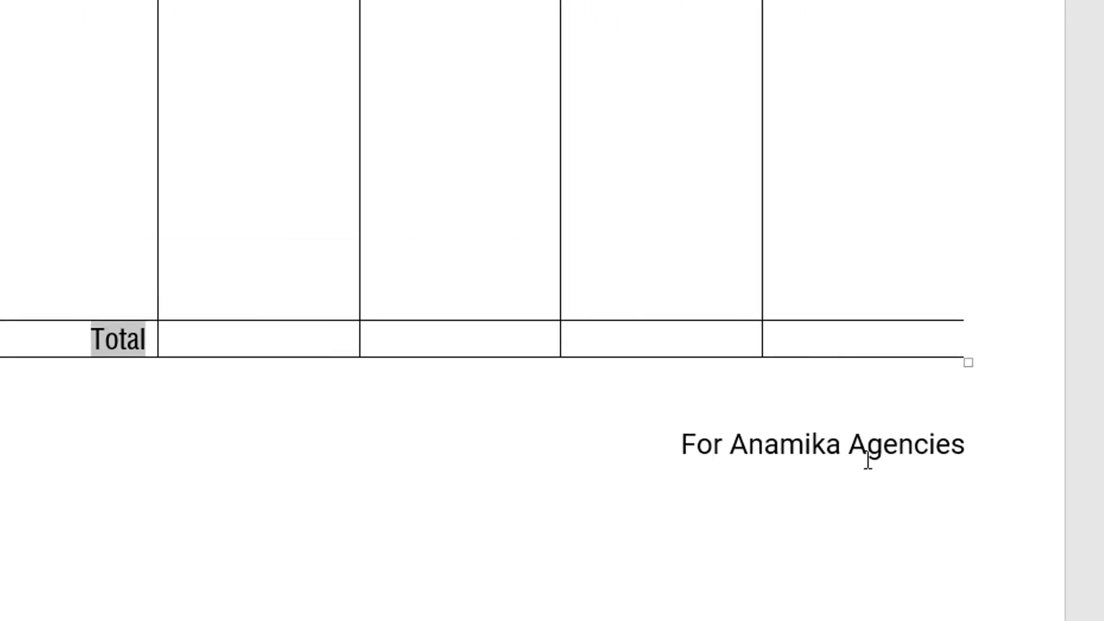
{"action": "left_click", "coordinate": [147, 428]}
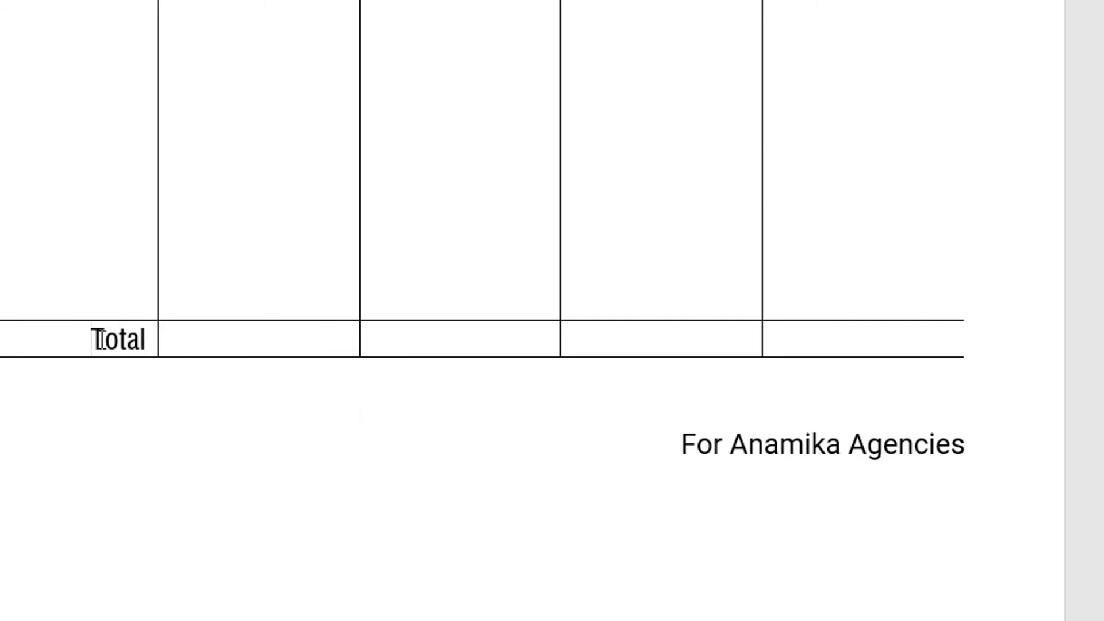
{"action": "left_click_drag", "start_coordinate": [90, 339], "coordinate": [146, 339]}
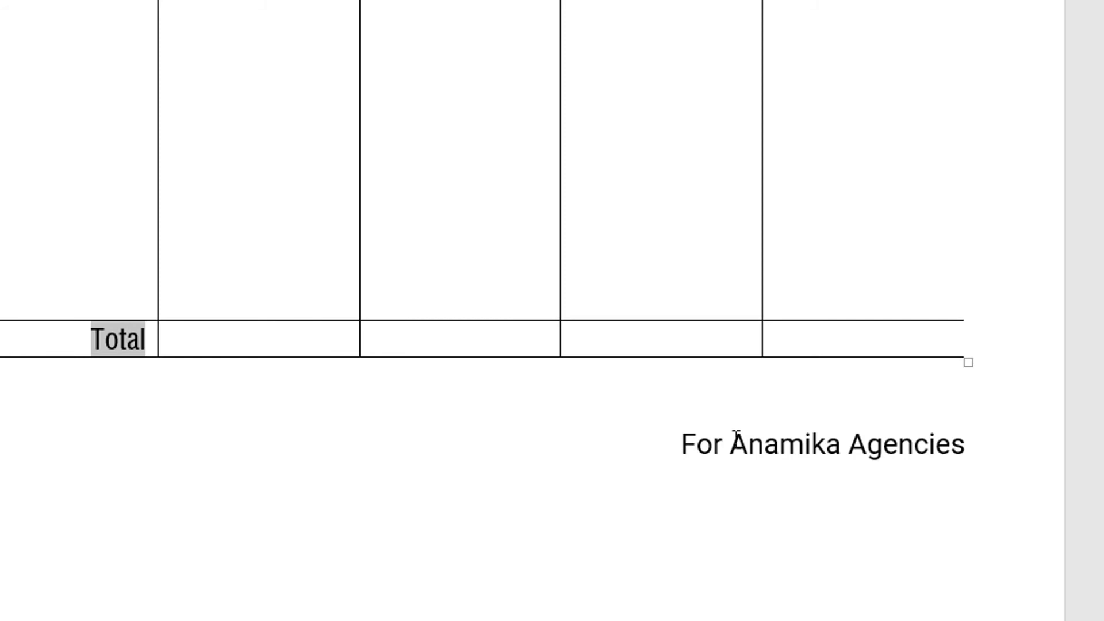
{"action": "left_click_drag", "start_coordinate": [682, 444], "coordinate": [968, 449]}
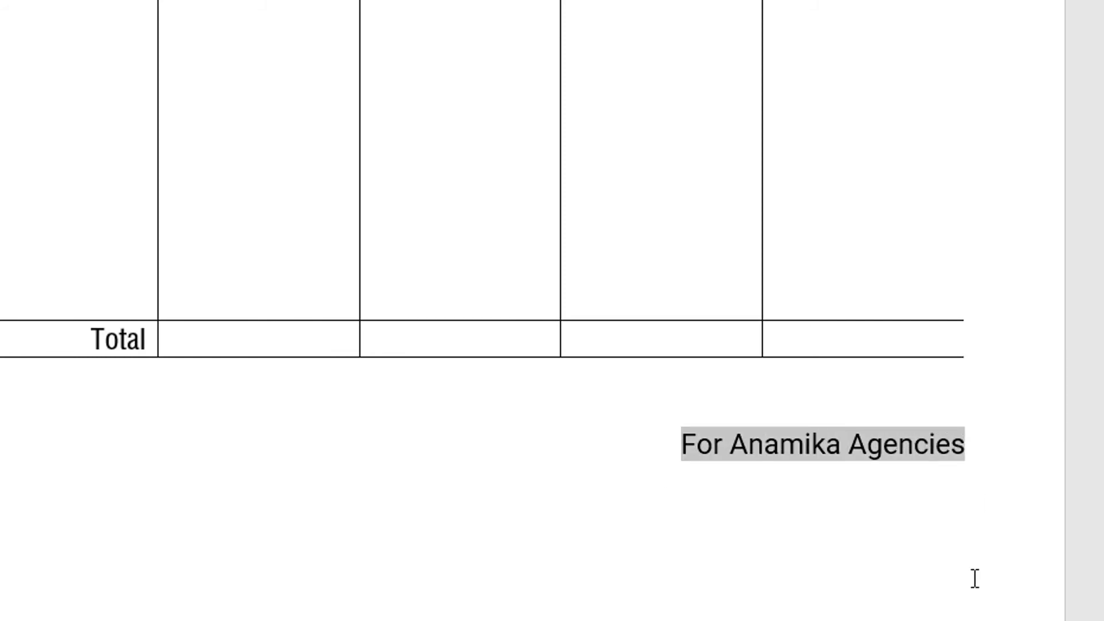
{"action": "left_click", "coordinate": [871, 533]}
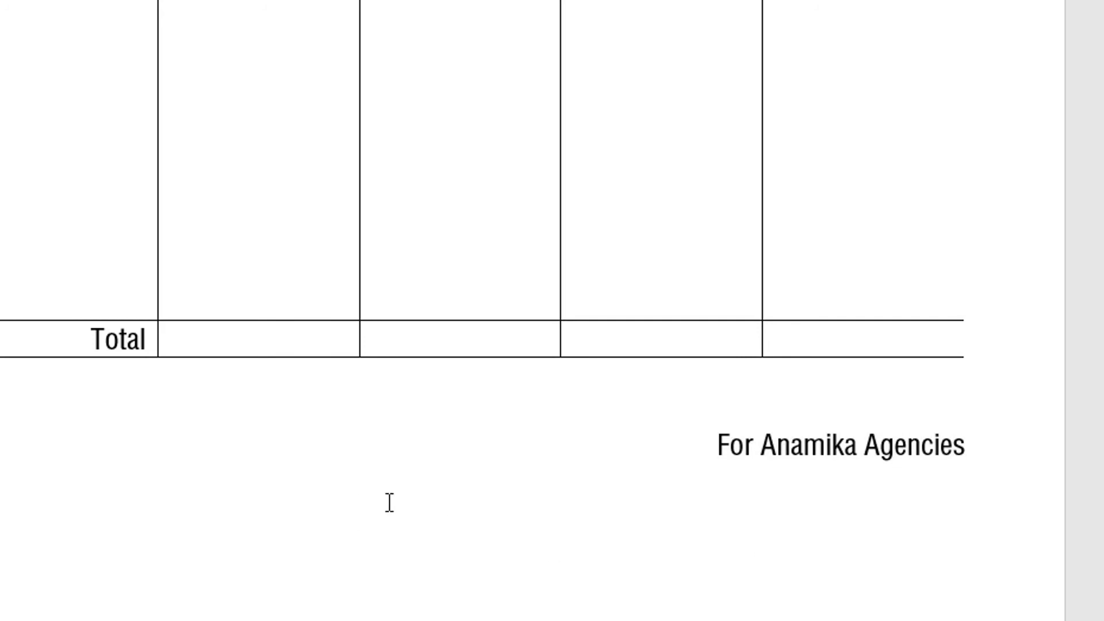
{"action": "left_click_drag", "start_coordinate": [92, 339], "coordinate": [154, 339]}
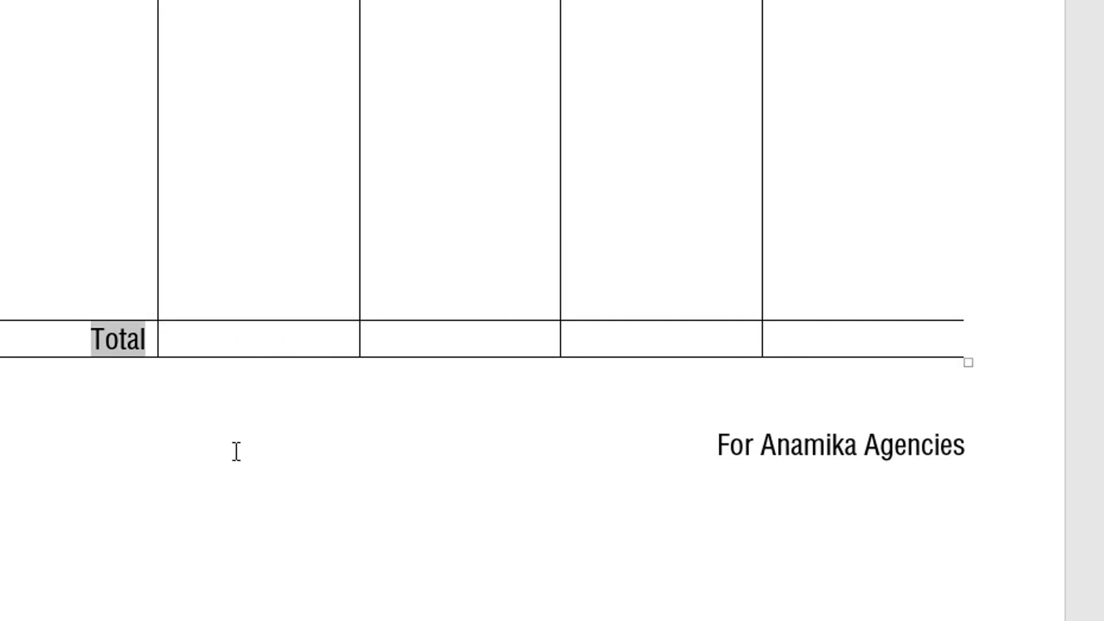
{"action": "left_click_drag", "start_coordinate": [719, 446], "coordinate": [968, 447]}
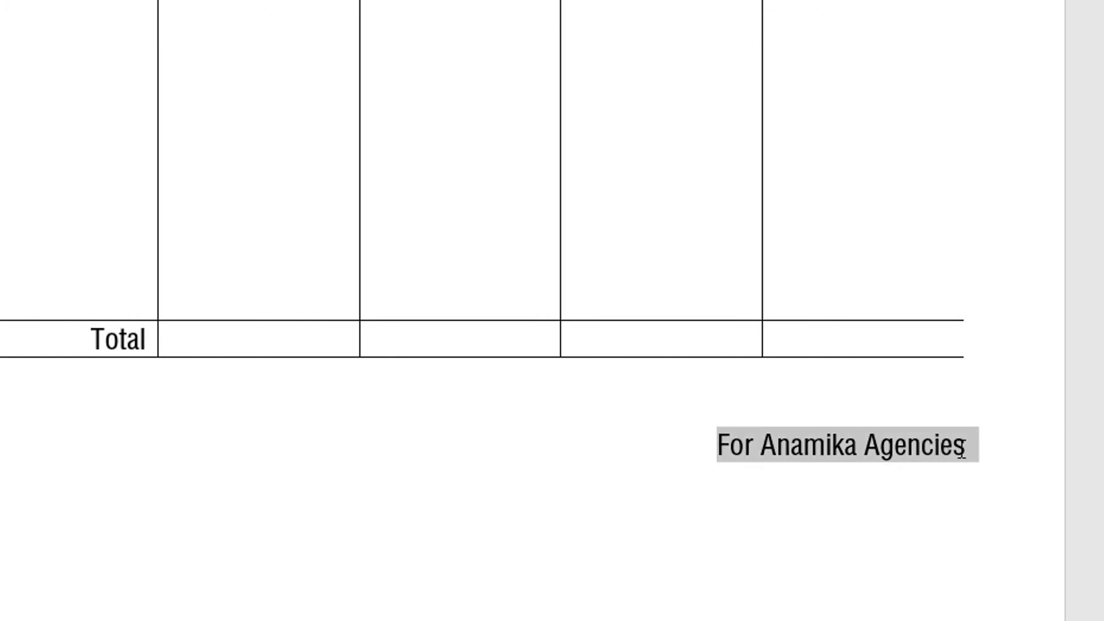
{"action": "left_click", "coordinate": [375, 518]}
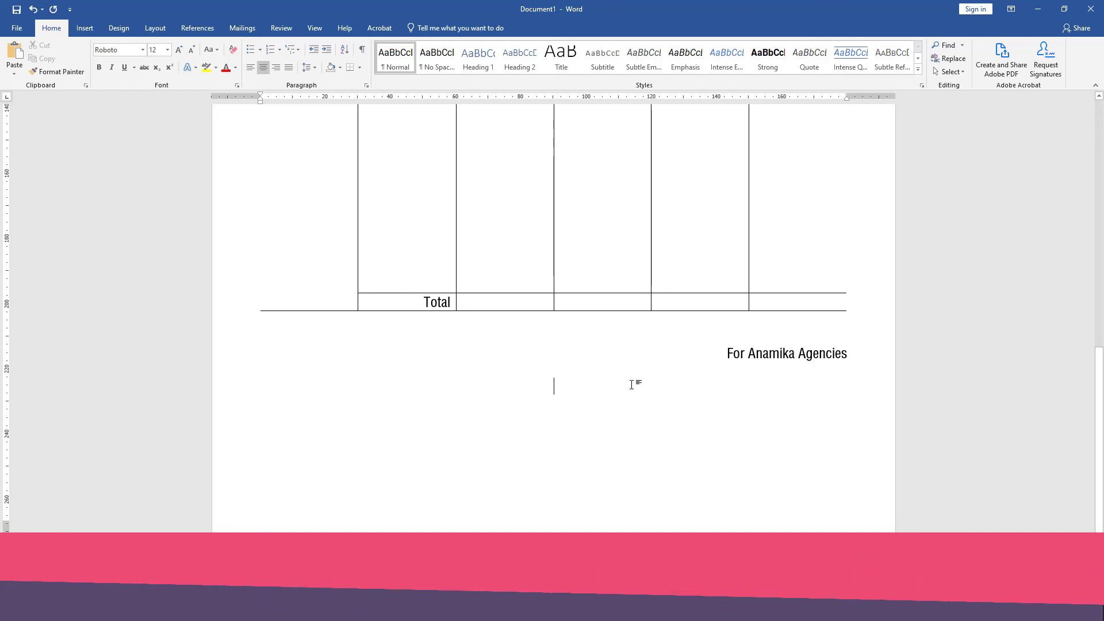
- Type 'Welcome' on the blank line under the signature and right-align it
{"action": "left_click_drag", "start_coordinate": [727, 353], "coordinate": [846, 355]}
{"action": "left_click", "coordinate": [572, 391]}
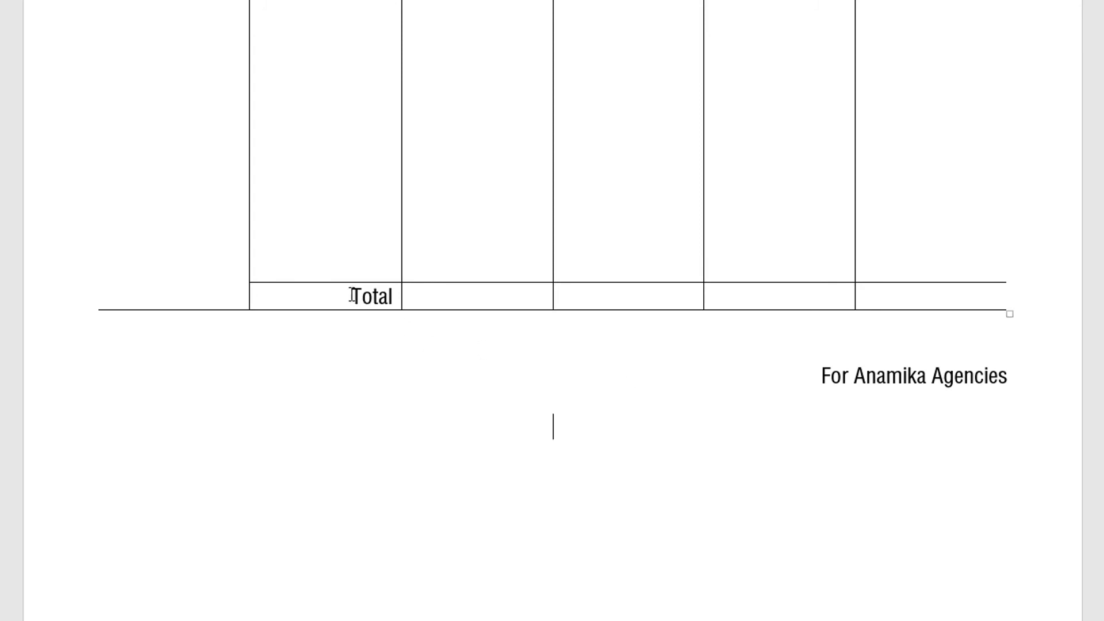
{"action": "left_click_drag", "start_coordinate": [351, 297], "coordinate": [403, 294]}
{"action": "left_click", "coordinate": [599, 440]}
{"action": "scroll", "coordinate": [623, 433], "scroll_direction": "up", "scroll_amount": 10}
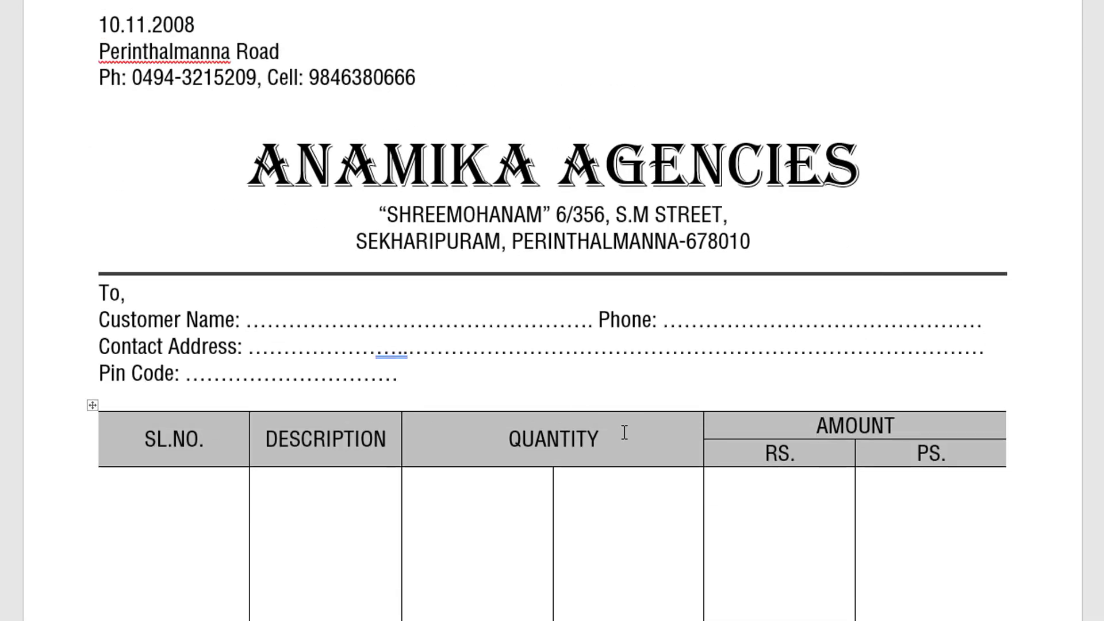
{"action": "scroll", "coordinate": [625, 433], "scroll_direction": "down", "scroll_amount": 10}
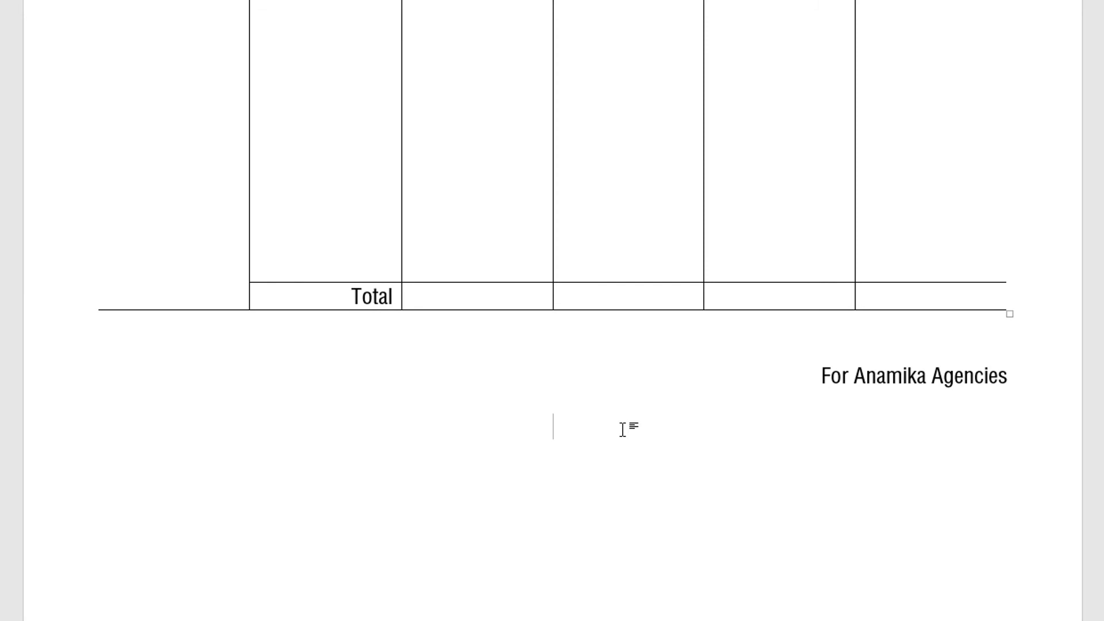
{"action": "type", "text": "Welco"}
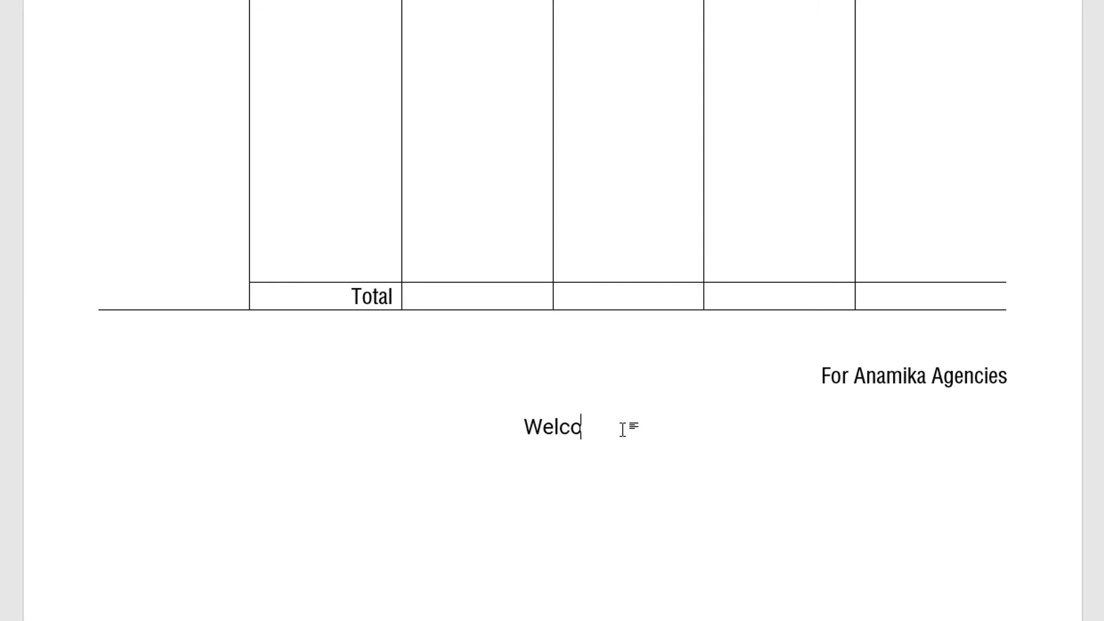
{"action": "type", "text": "me"}
{"action": "left_click_drag", "start_coordinate": [506, 429], "coordinate": [609, 429]}
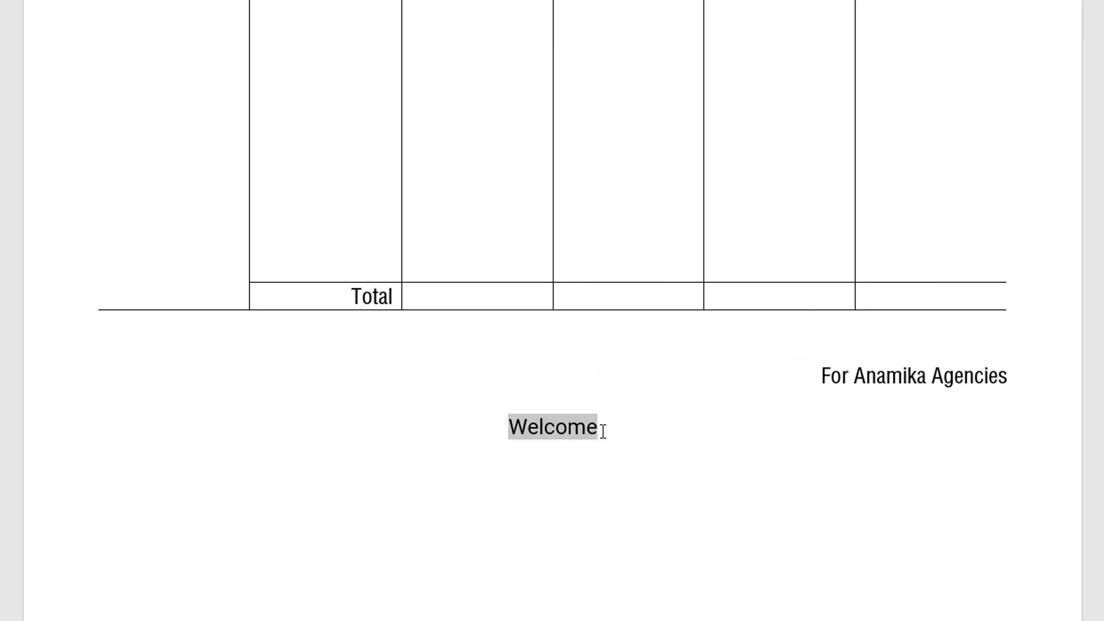
{"action": "key", "text": "ctrl+r"}
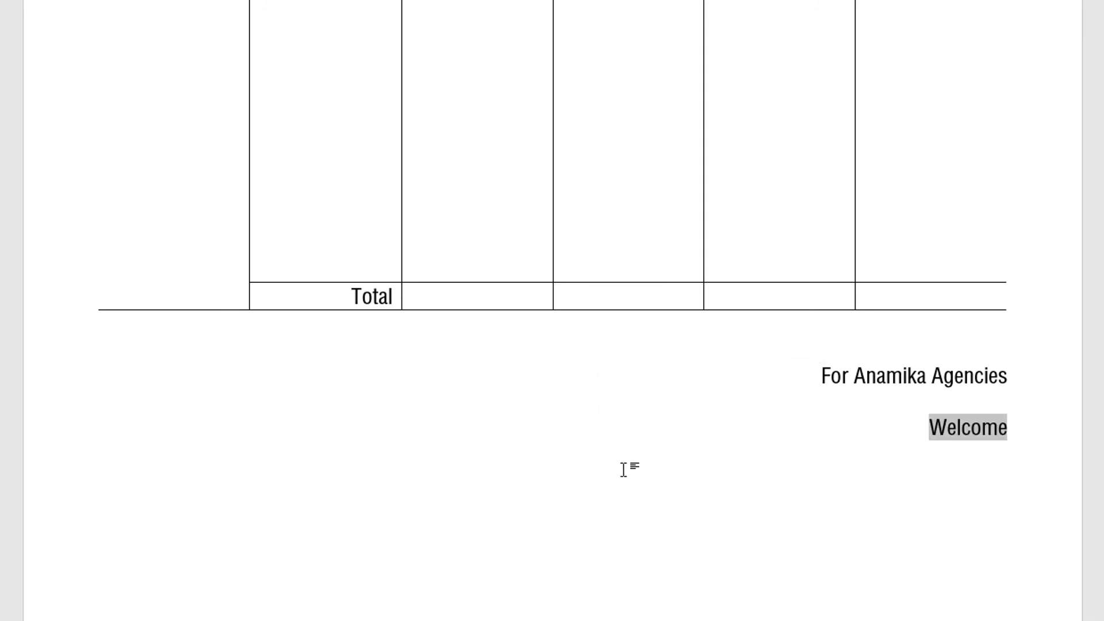
- Replace 'Welcome' with the wavy Wingdings ornament symbol
{"action": "key", "text": "BackSpace"}
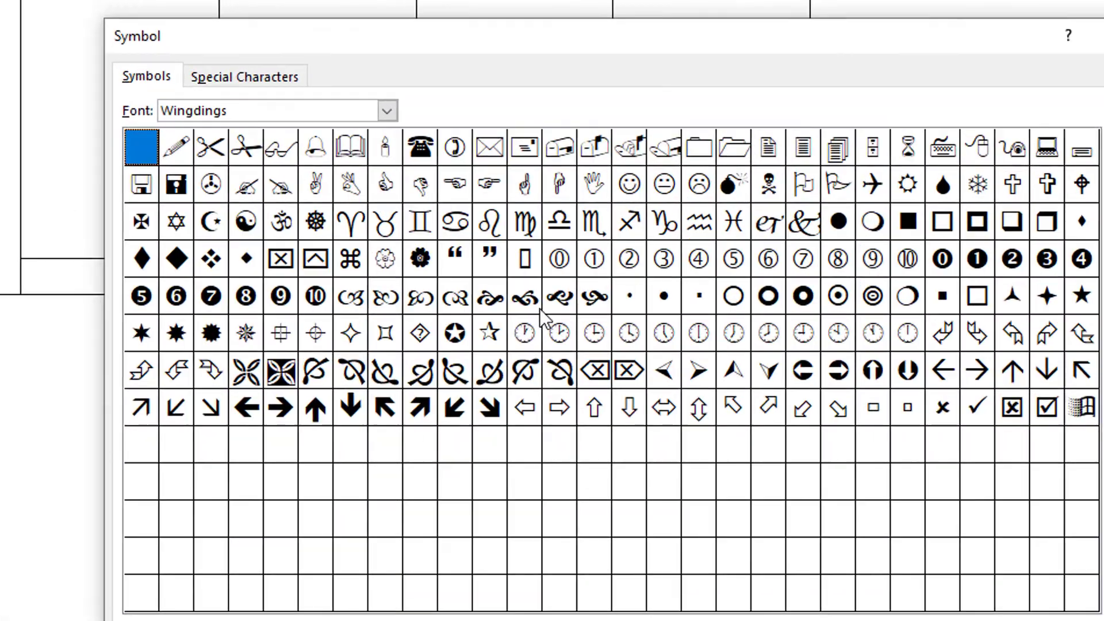
{"action": "left_click", "coordinate": [558, 296]}
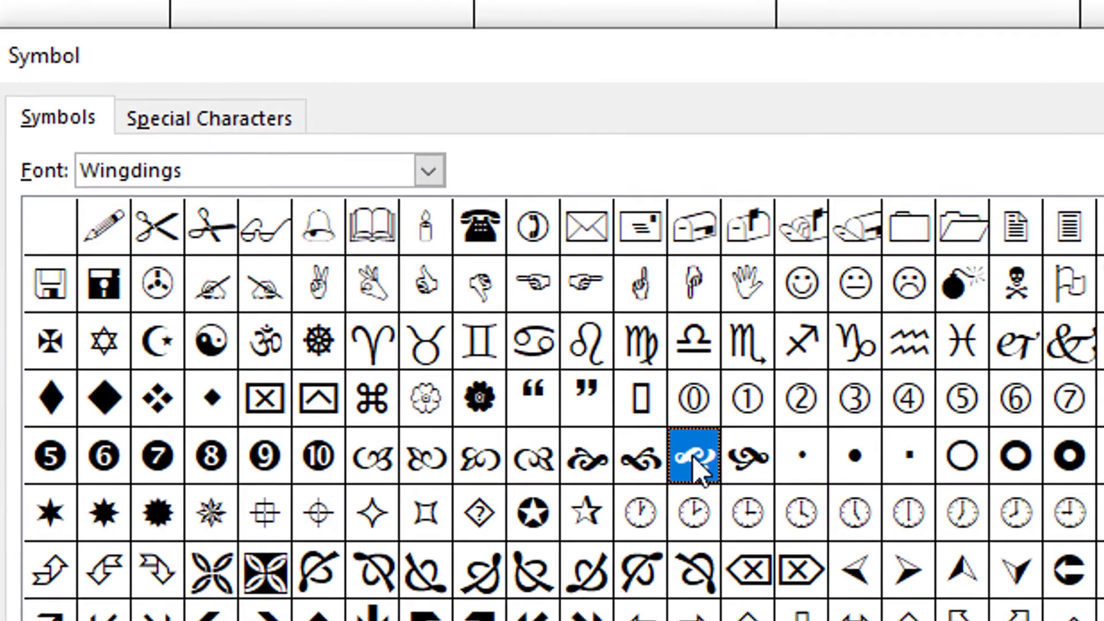
{"action": "left_click_drag", "start_coordinate": [251, 183], "coordinate": [30, 176]}
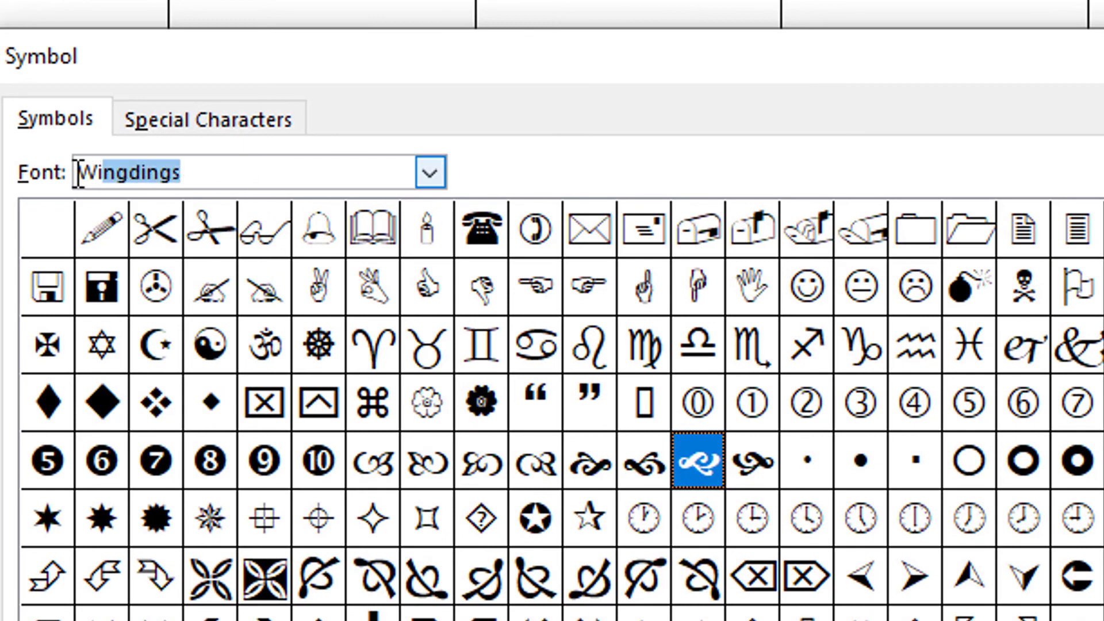
{"action": "left_click", "coordinate": [210, 176]}
{"action": "left_click_drag", "start_coordinate": [210, 175], "coordinate": [33, 184]}
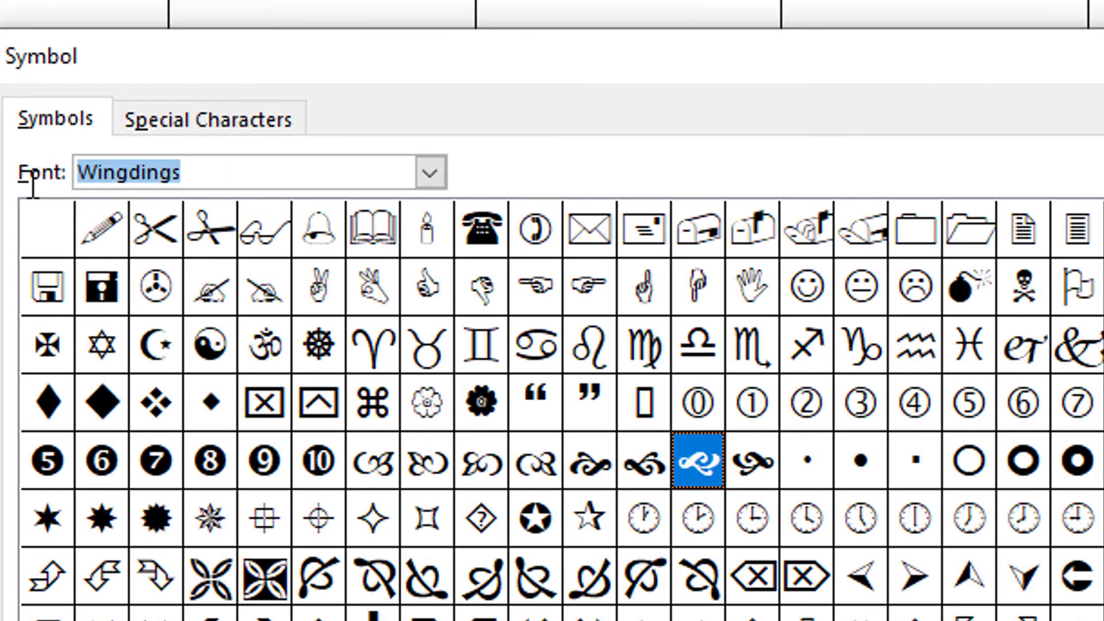
{"action": "left_click", "coordinate": [705, 476]}
{"action": "key", "text": "Return"}
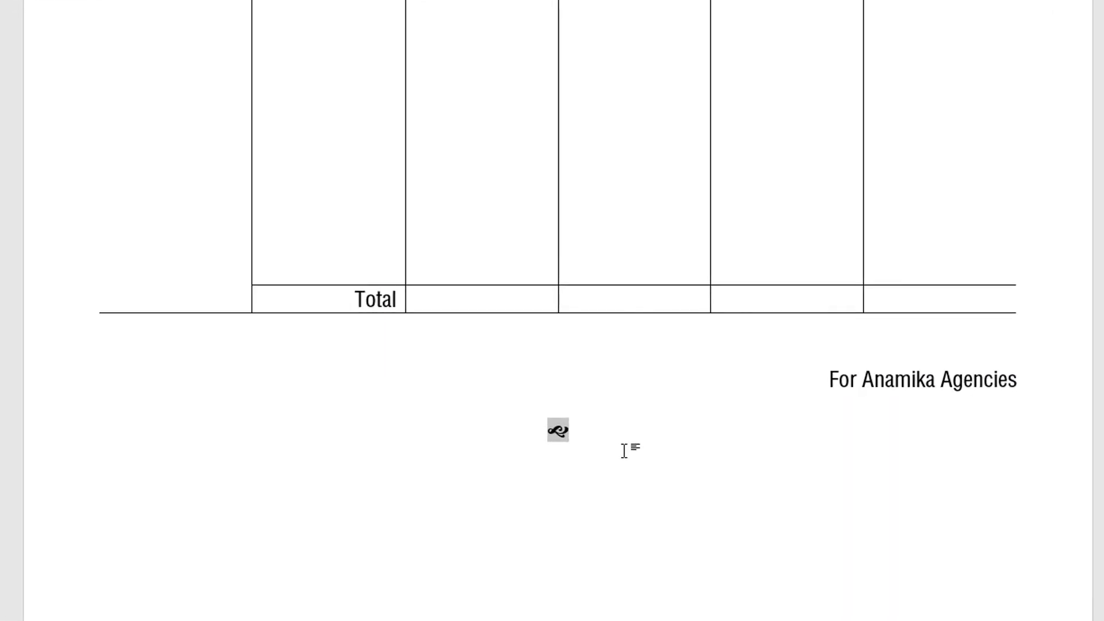
- Enlarge the inserted ornament by two font-size steps
{"action": "key", "text": "shift+Left"}
{"action": "key", "text": "ctrl+shift+period"}
{"action": "key", "text": "ctrl+shift+period"}
{"action": "key", "text": "ctrl+shift+period"}
{"action": "key", "text": "ctrl+shift+period"}
{"action": "key", "text": "ctrl+shift+period"}
{"action": "key", "text": "ctrl+shift+period"}
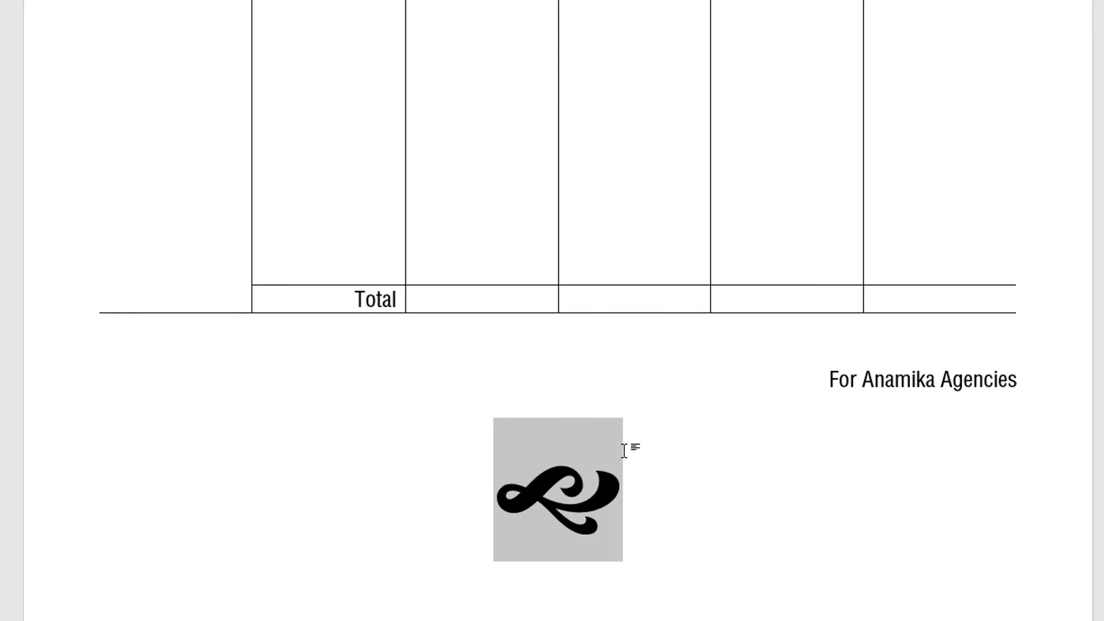
{"action": "key", "text": "ctrl+shift+period"}
{"action": "left_click", "coordinate": [639, 503]}
{"action": "scroll", "coordinate": [638, 503], "scroll_direction": "up", "scroll_amount": 15}
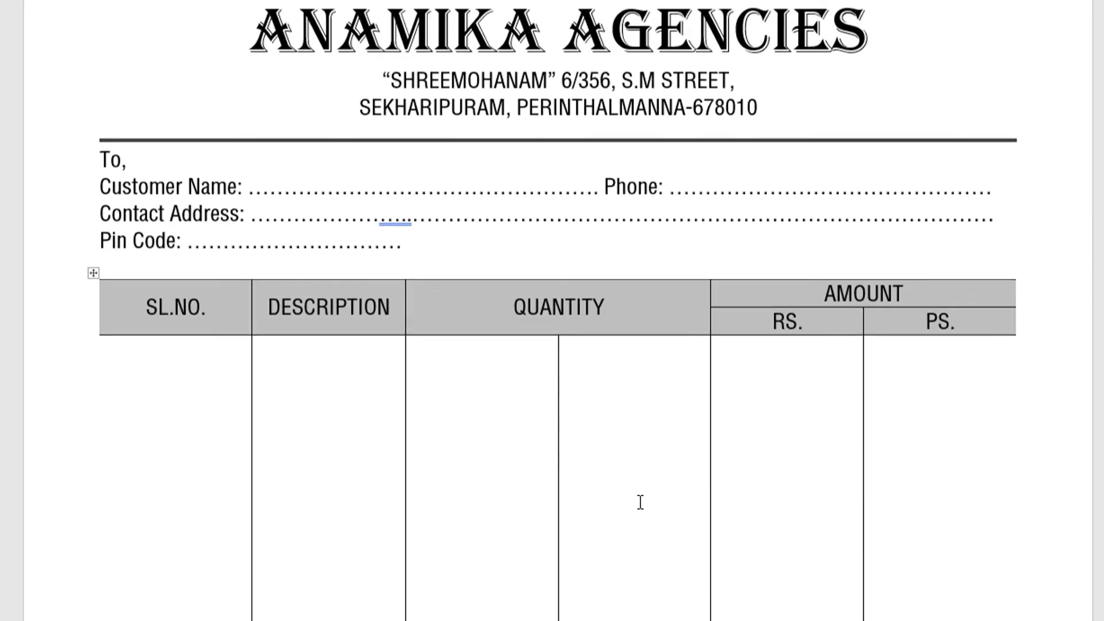
{"action": "scroll", "coordinate": [638, 503], "scroll_direction": "up", "scroll_amount": 8}
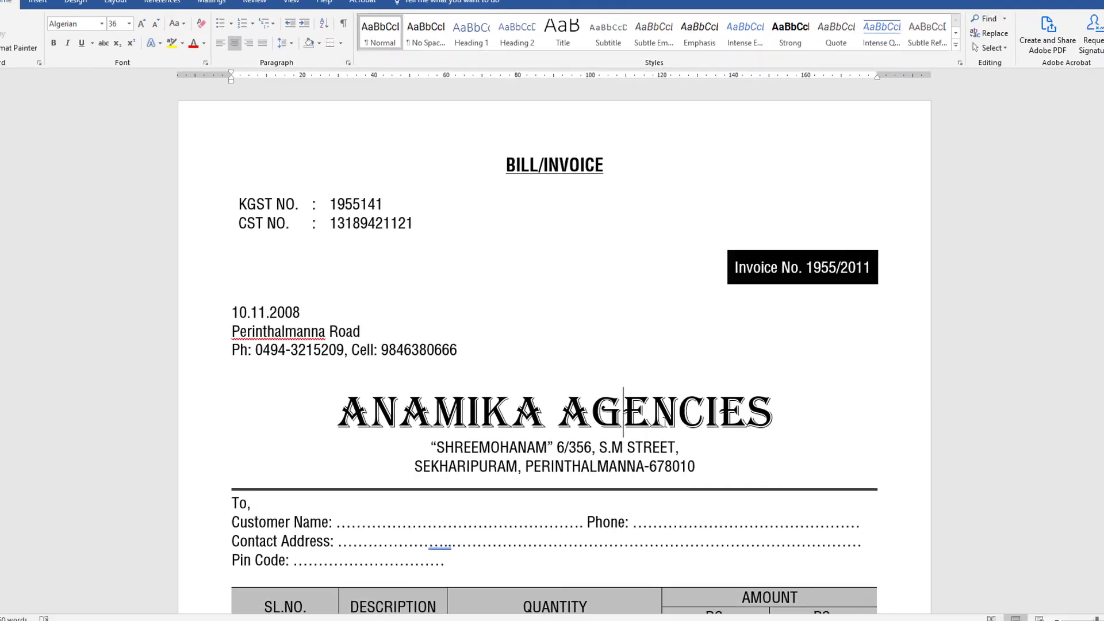
{"action": "scroll", "coordinate": [650, 397], "scroll_direction": "down", "scroll_amount": 4}
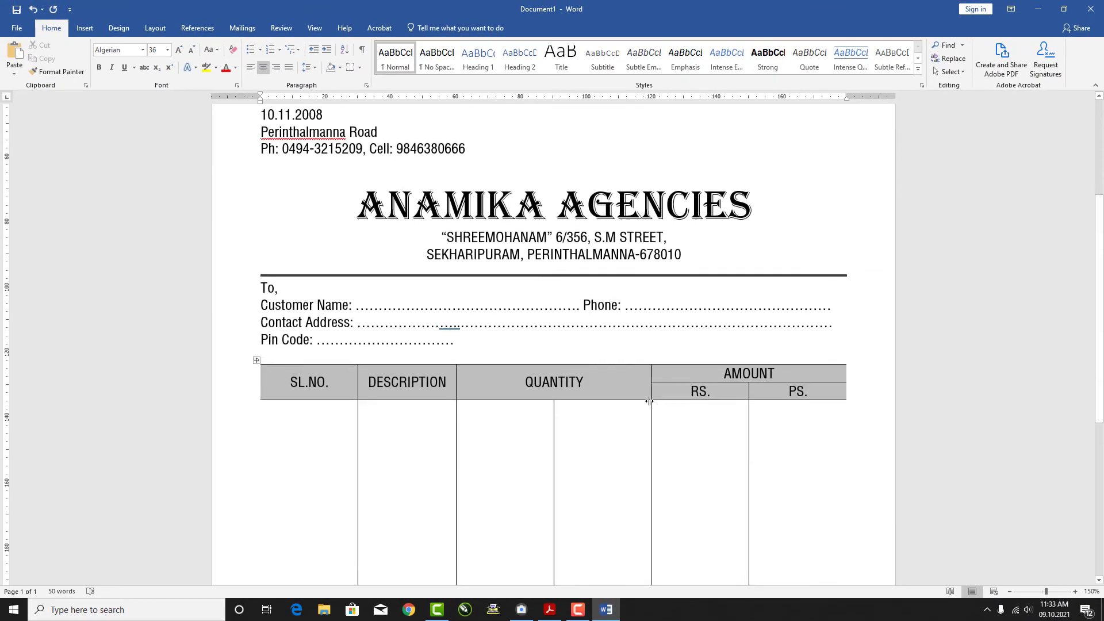
{"action": "scroll", "coordinate": [652, 398], "scroll_direction": "down", "scroll_amount": 10}
{"action": "scroll", "coordinate": [652, 399], "scroll_direction": "up", "scroll_amount": 10}
{"action": "scroll", "coordinate": [652, 399], "scroll_direction": "up", "scroll_amount": 4}
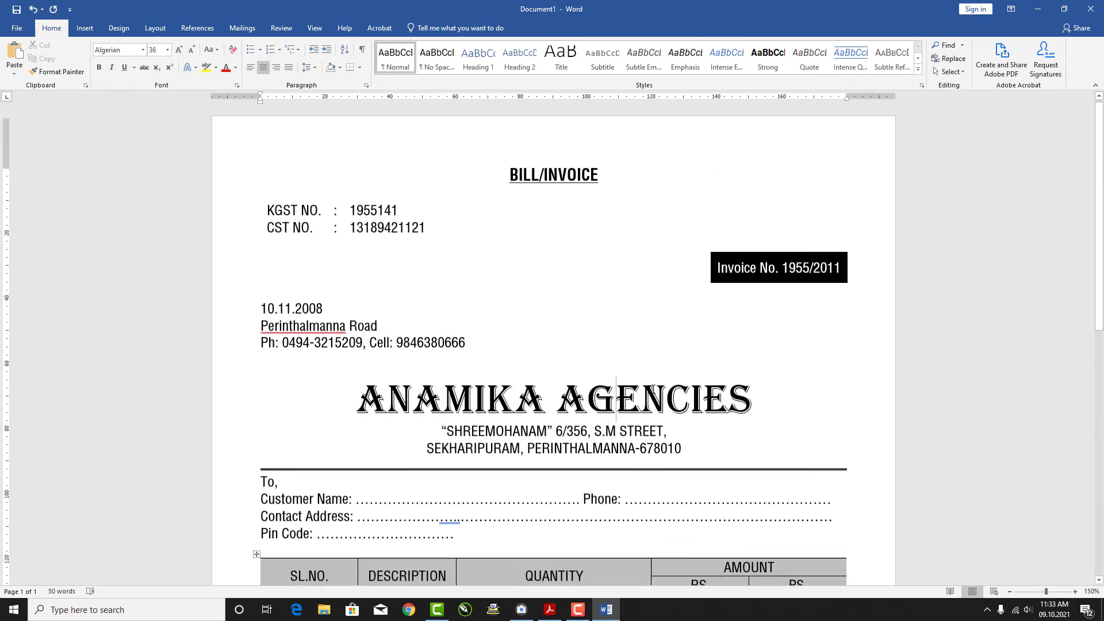
{"action": "left_click", "coordinate": [410, 346]}
{"action": "left_click", "coordinate": [520, 393]}
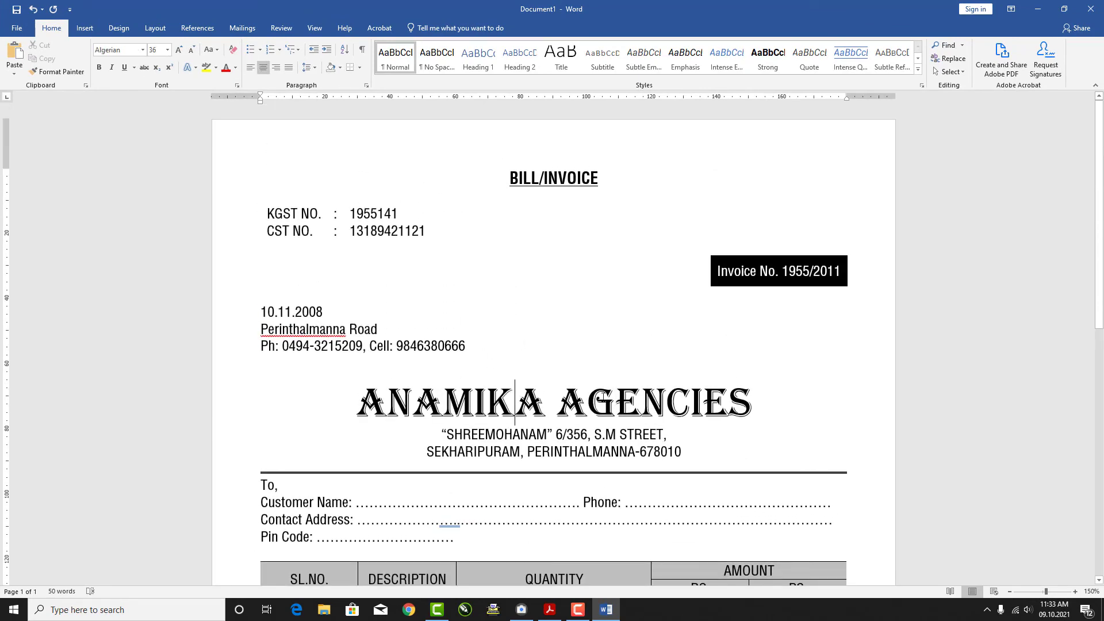
{"action": "scroll", "coordinate": [601, 396], "scroll_direction": "down", "scroll_amount": 5}
{"action": "scroll", "coordinate": [600, 396], "scroll_direction": "down", "scroll_amount": 3}
{"action": "scroll", "coordinate": [603, 394], "scroll_direction": "up", "scroll_amount": 3}
{"action": "scroll", "coordinate": [603, 394], "scroll_direction": "up", "scroll_amount": 3}
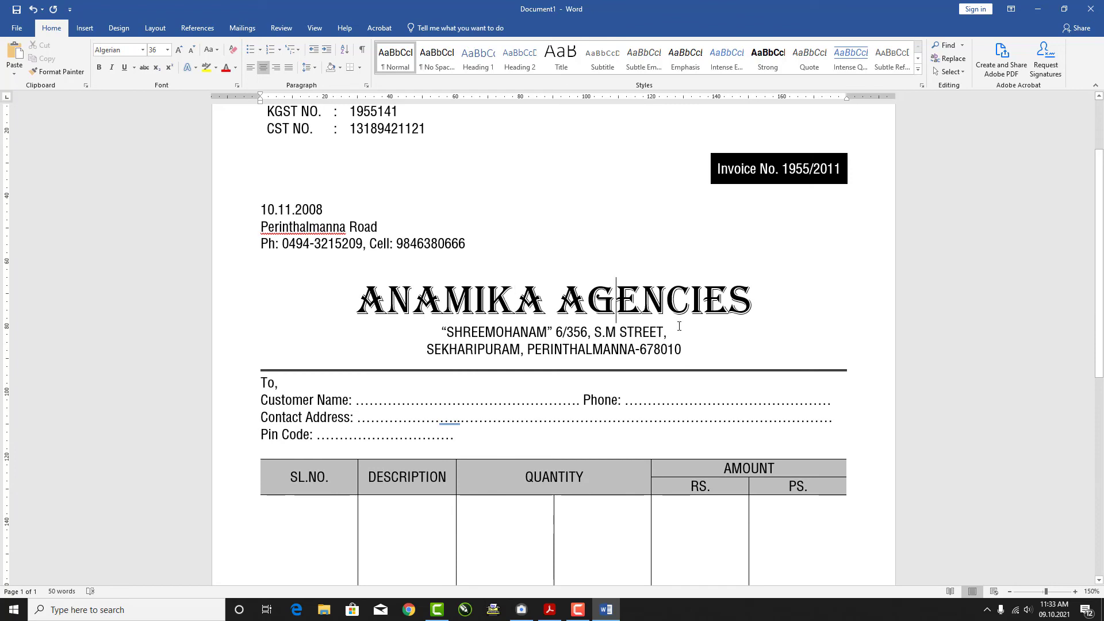
{"action": "scroll", "coordinate": [679, 326], "scroll_direction": "up", "scroll_amount": 2}
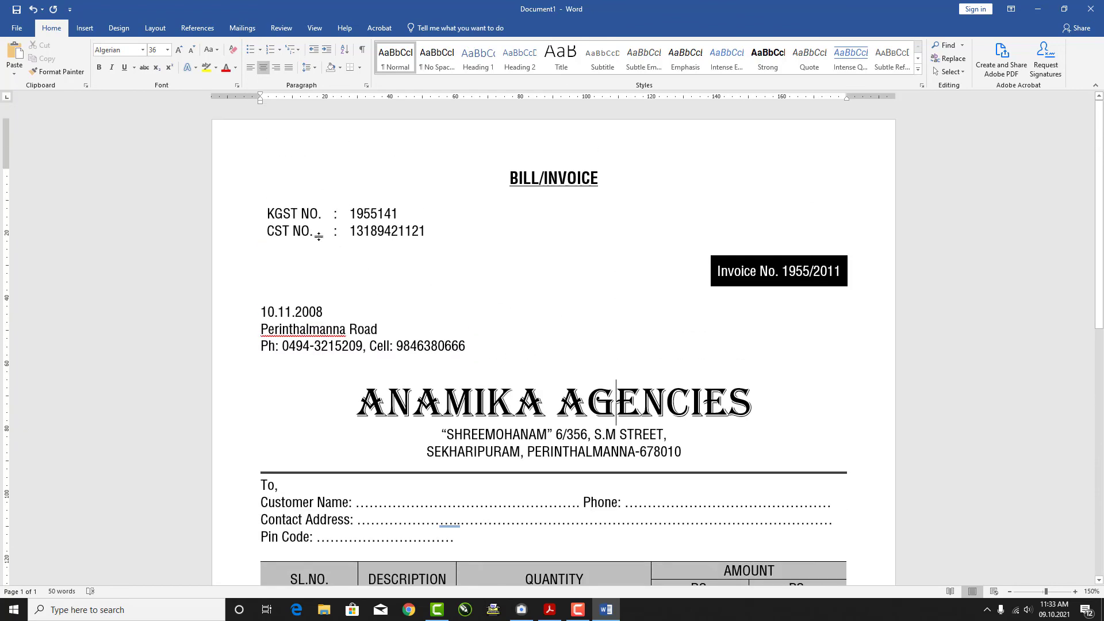
{"action": "left_click", "coordinate": [753, 270]}
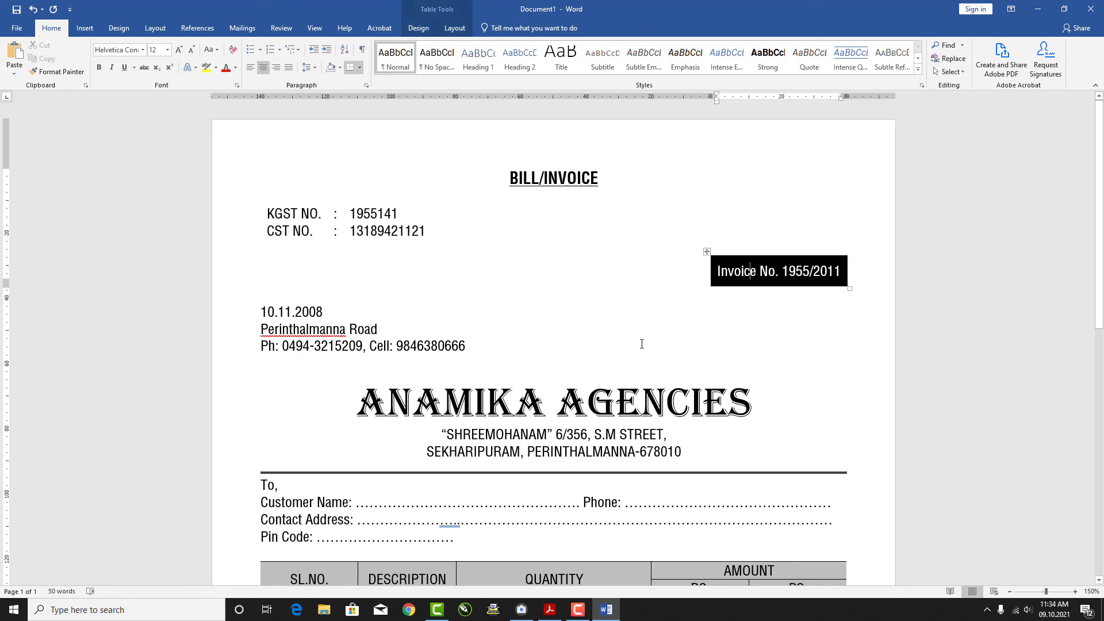
{"action": "scroll", "coordinate": [571, 371], "scroll_direction": "down", "scroll_amount": 3}
{"action": "left_click", "coordinate": [542, 444]}
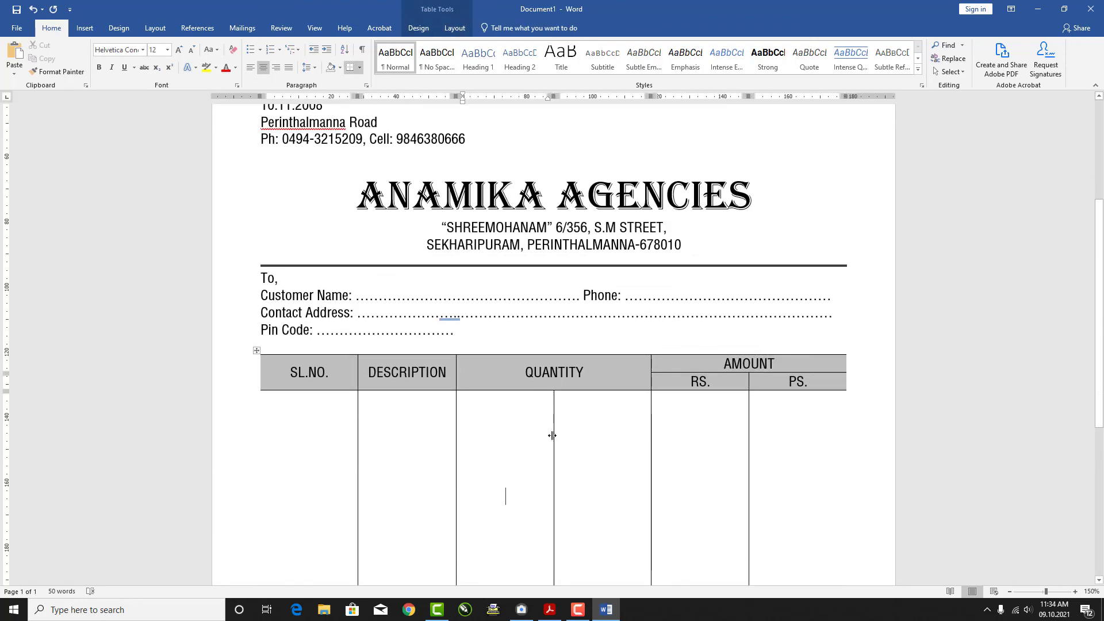
{"action": "scroll", "coordinate": [552, 436], "scroll_direction": "down", "scroll_amount": 5}
{"action": "scroll", "coordinate": [554, 432], "scroll_direction": "up", "scroll_amount": 4}
{"action": "scroll", "coordinate": [558, 428], "scroll_direction": "up", "scroll_amount": 4}
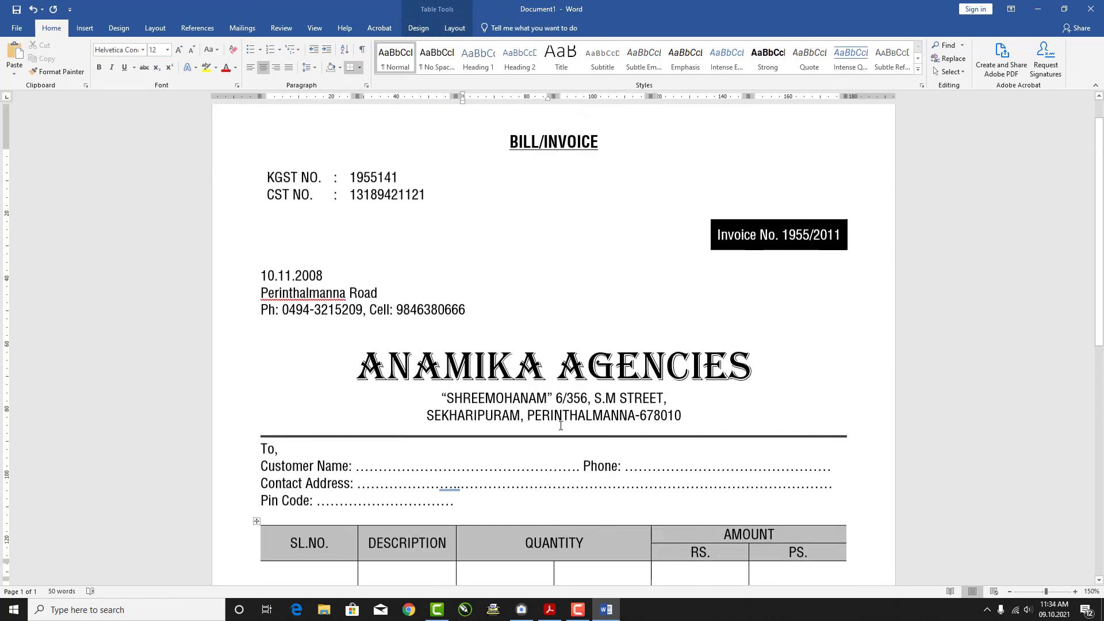